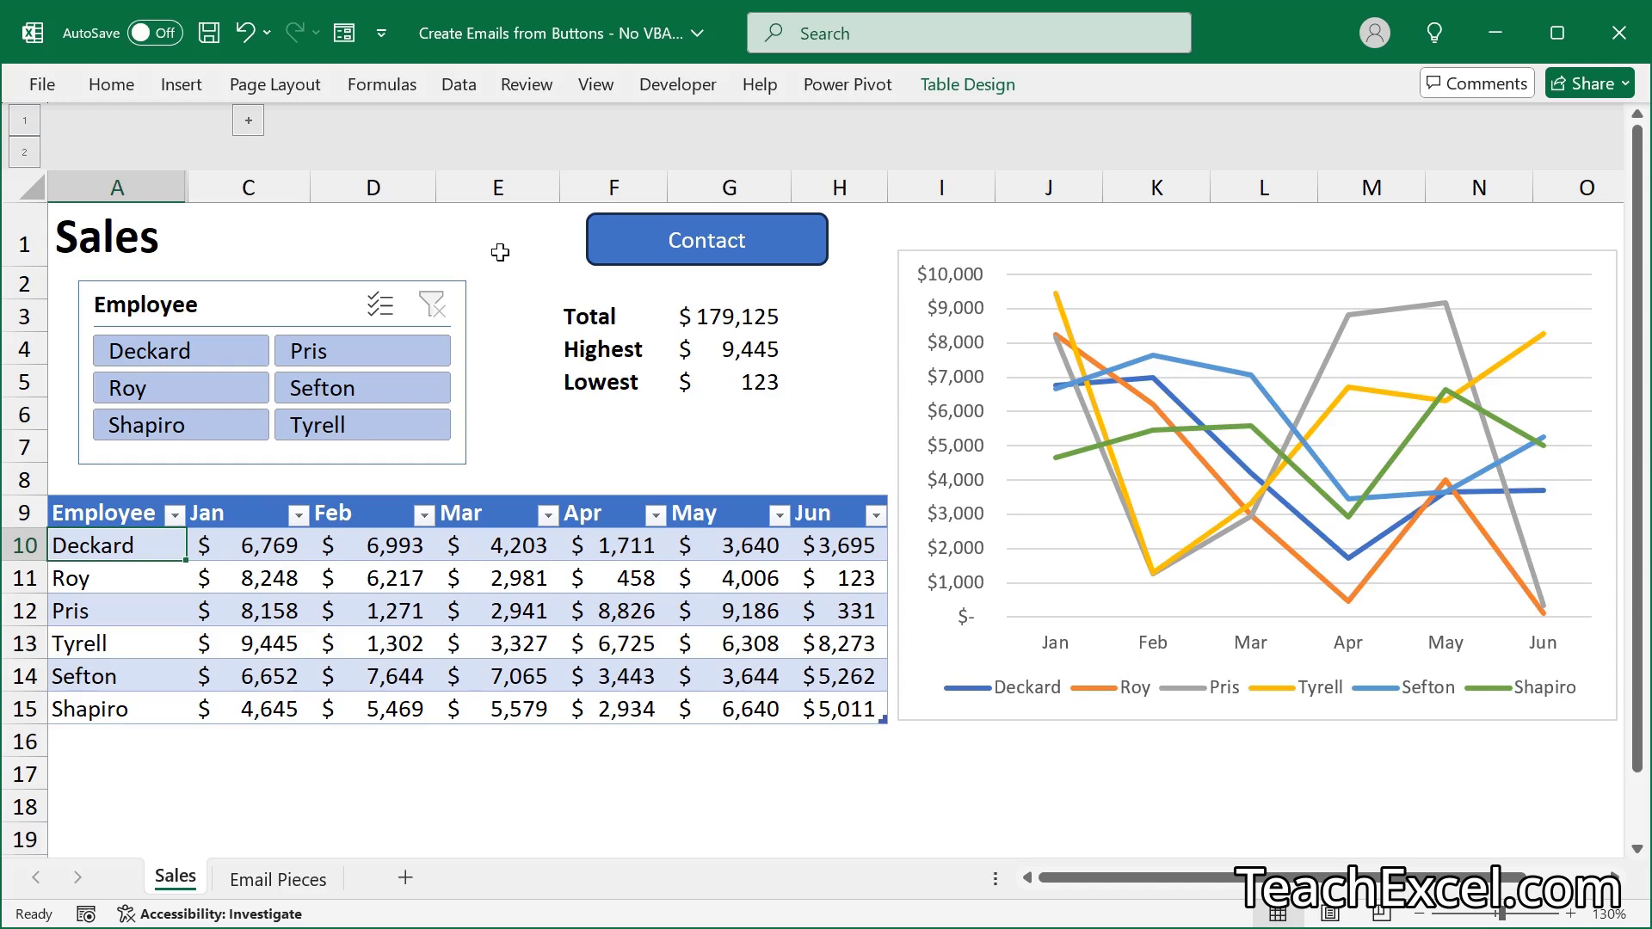
Test the Contact button on the Sales sheet and the row 12 e-mail link in the expanded Email column
left_click(654, 246)
left_click(123, 617)
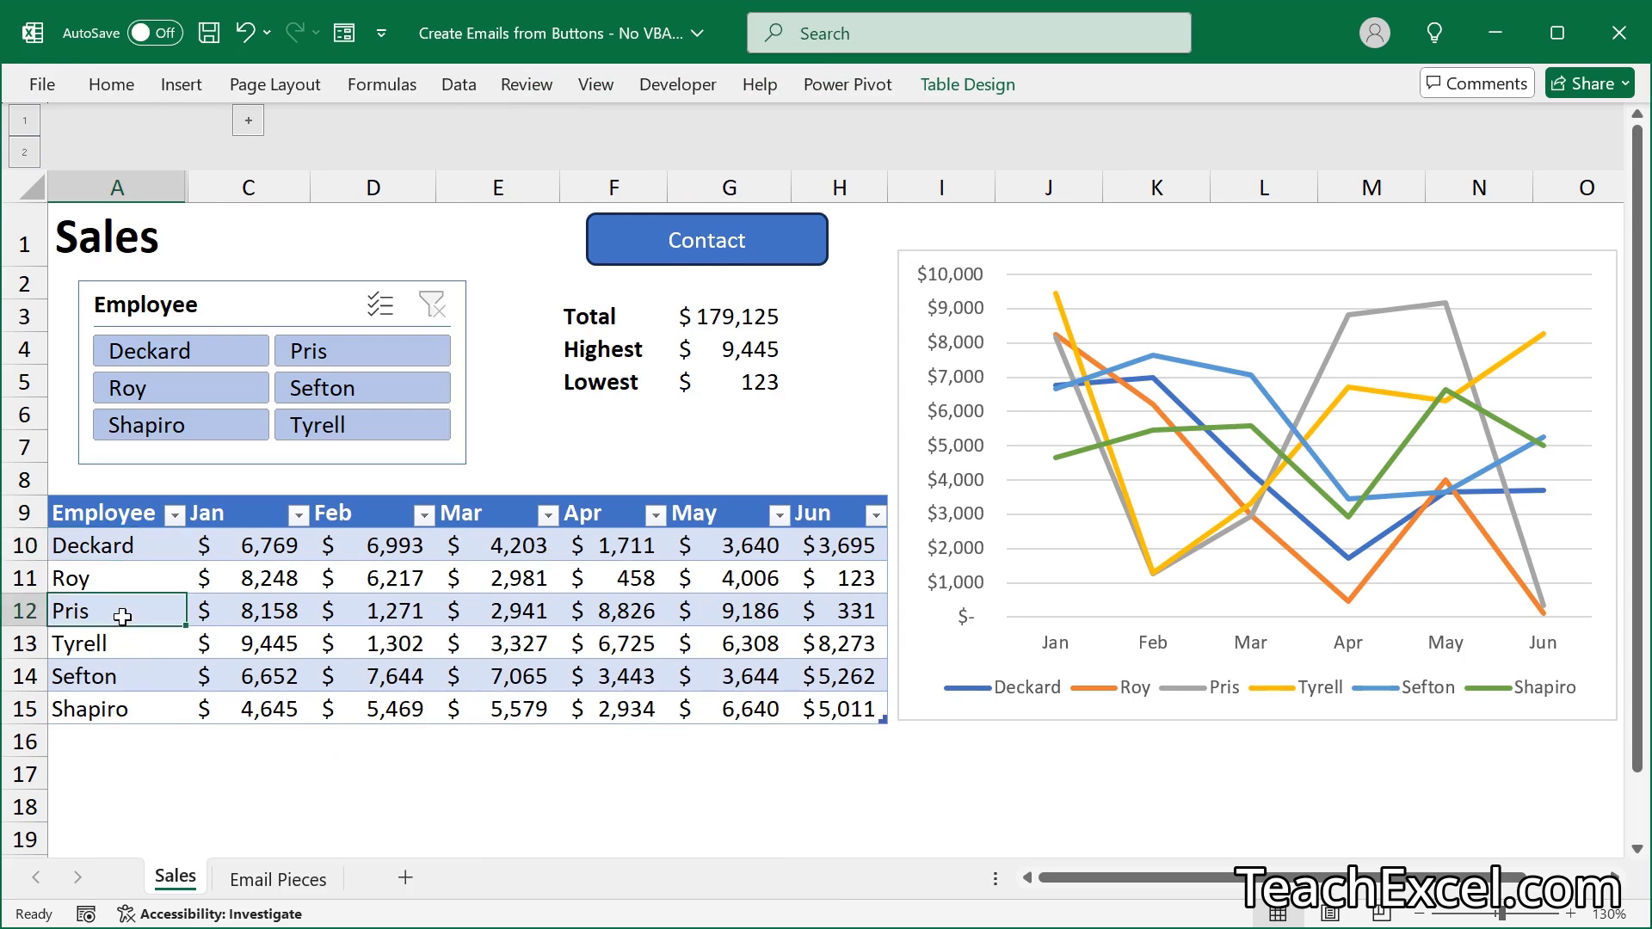
left_click(249, 123)
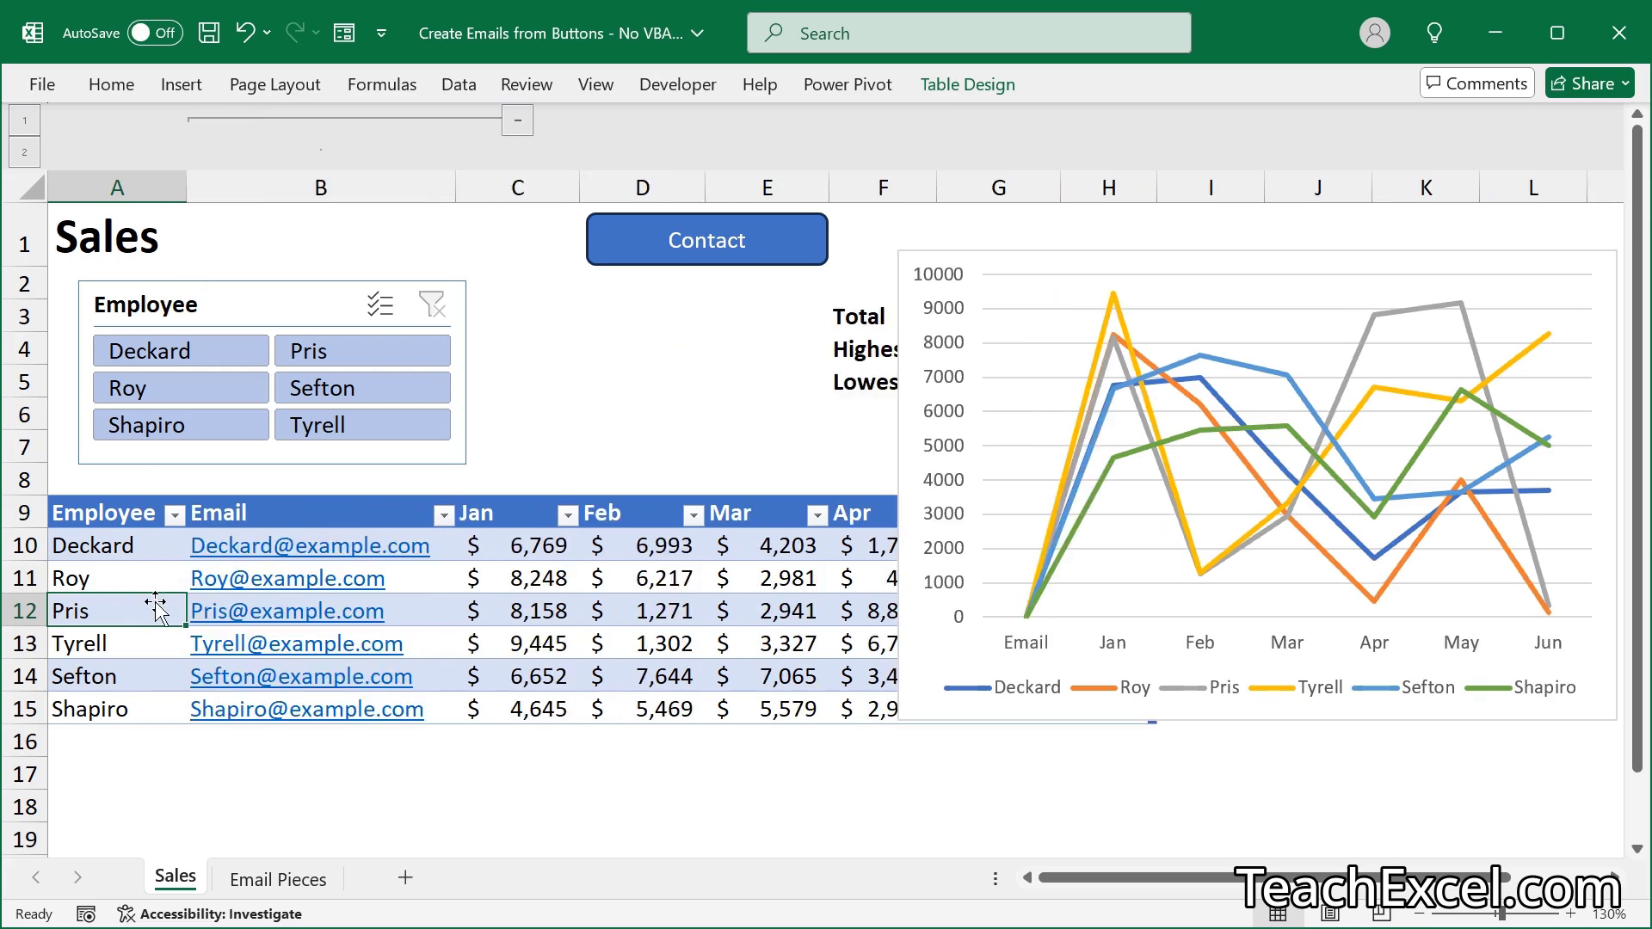
left_click(317, 613)
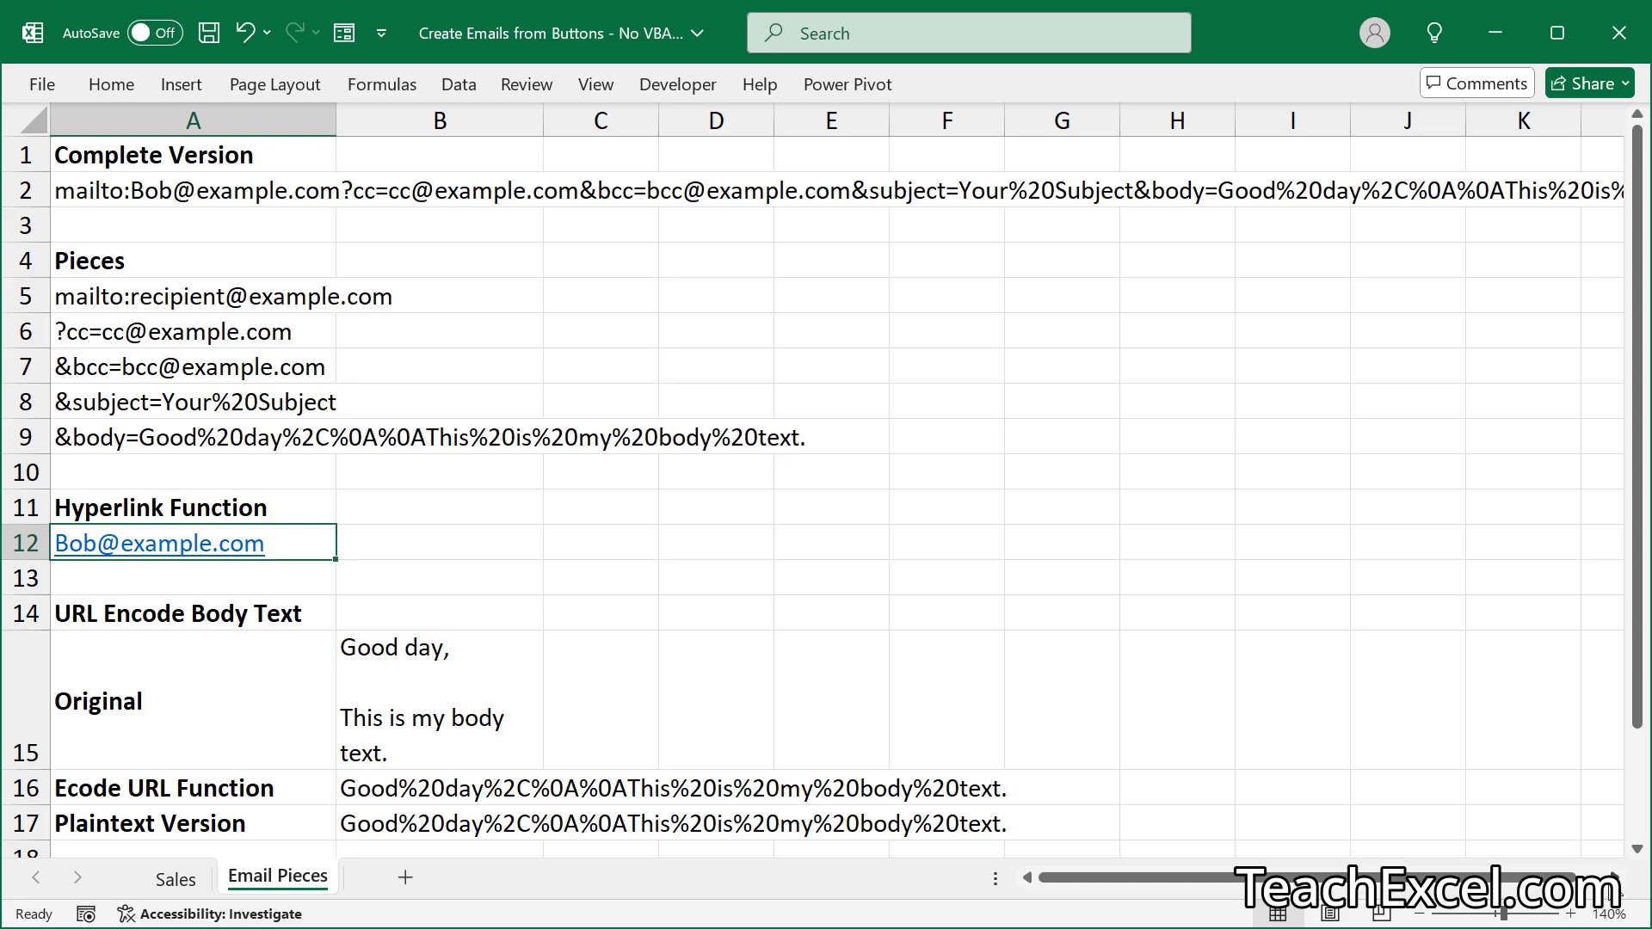
Enter a sample recipient's e-mail address in G4 of the Email Pieces sheet and test its link, closing the draft message
scroll(1621, 892, "right", 8)
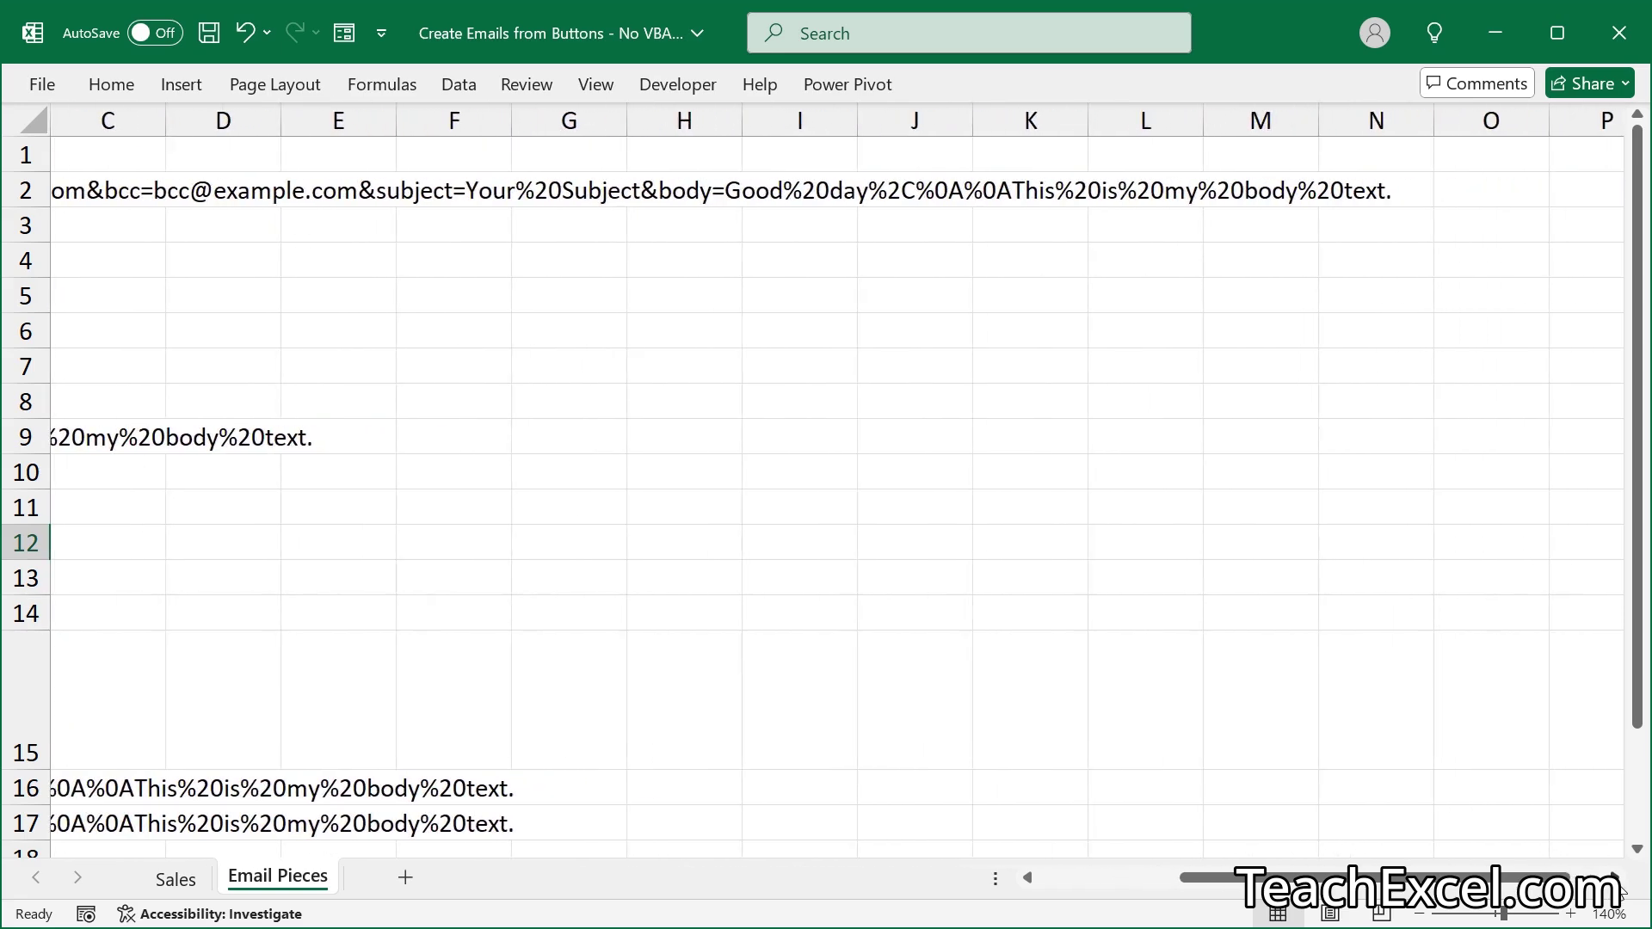
scroll(1620, 892, "right", 1)
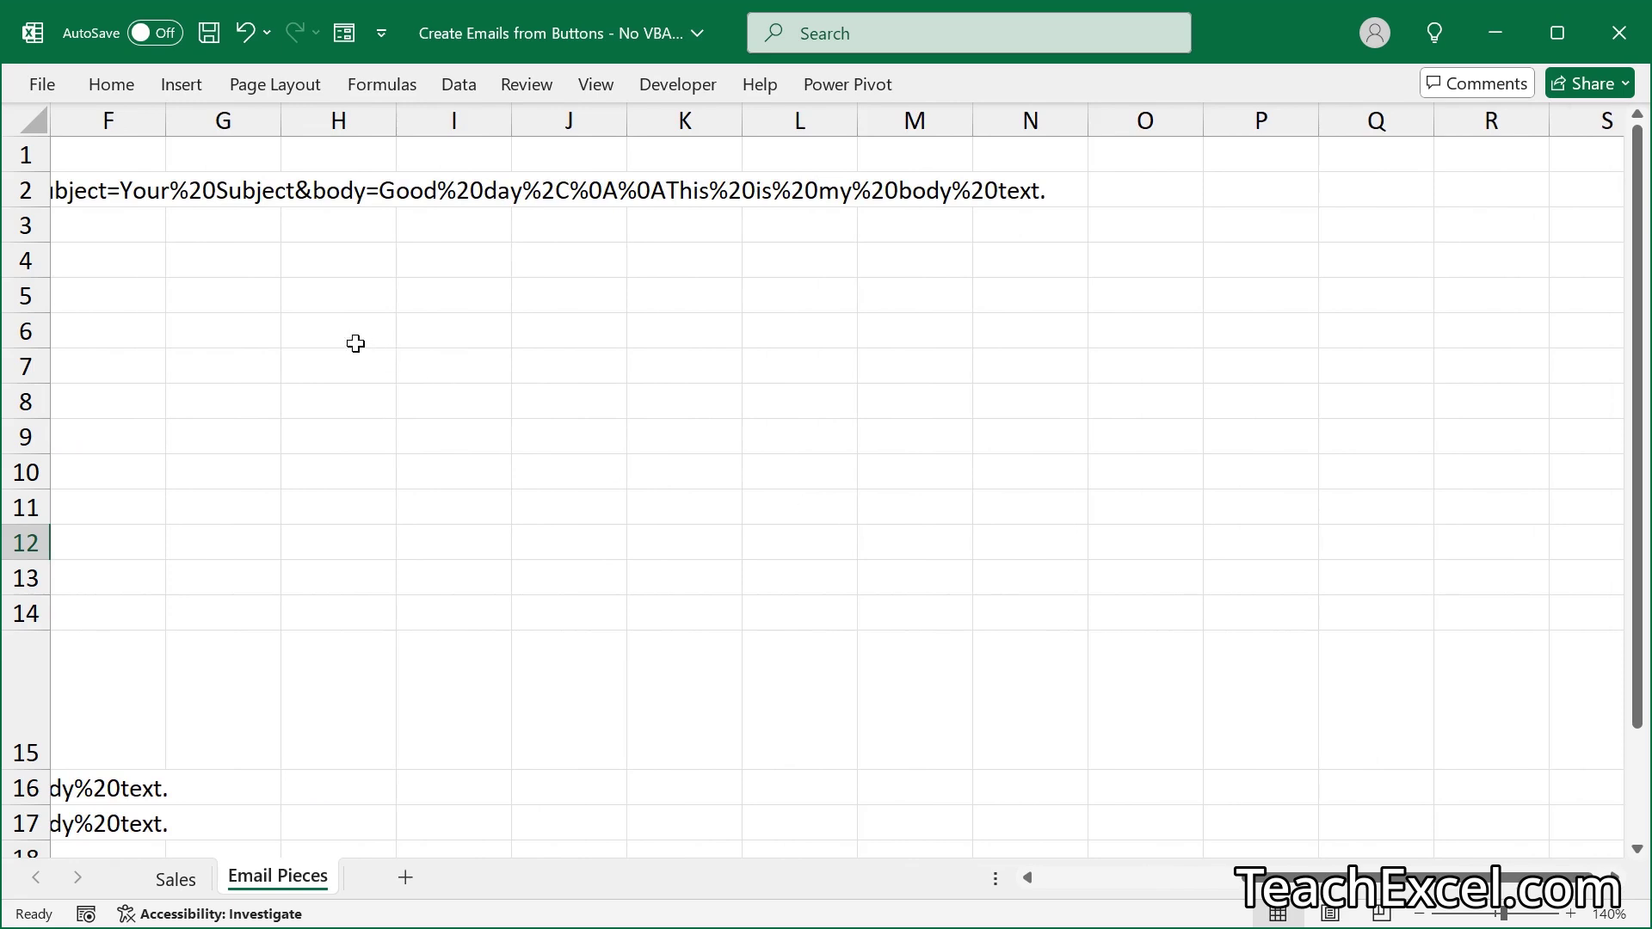
left_click(234, 258)
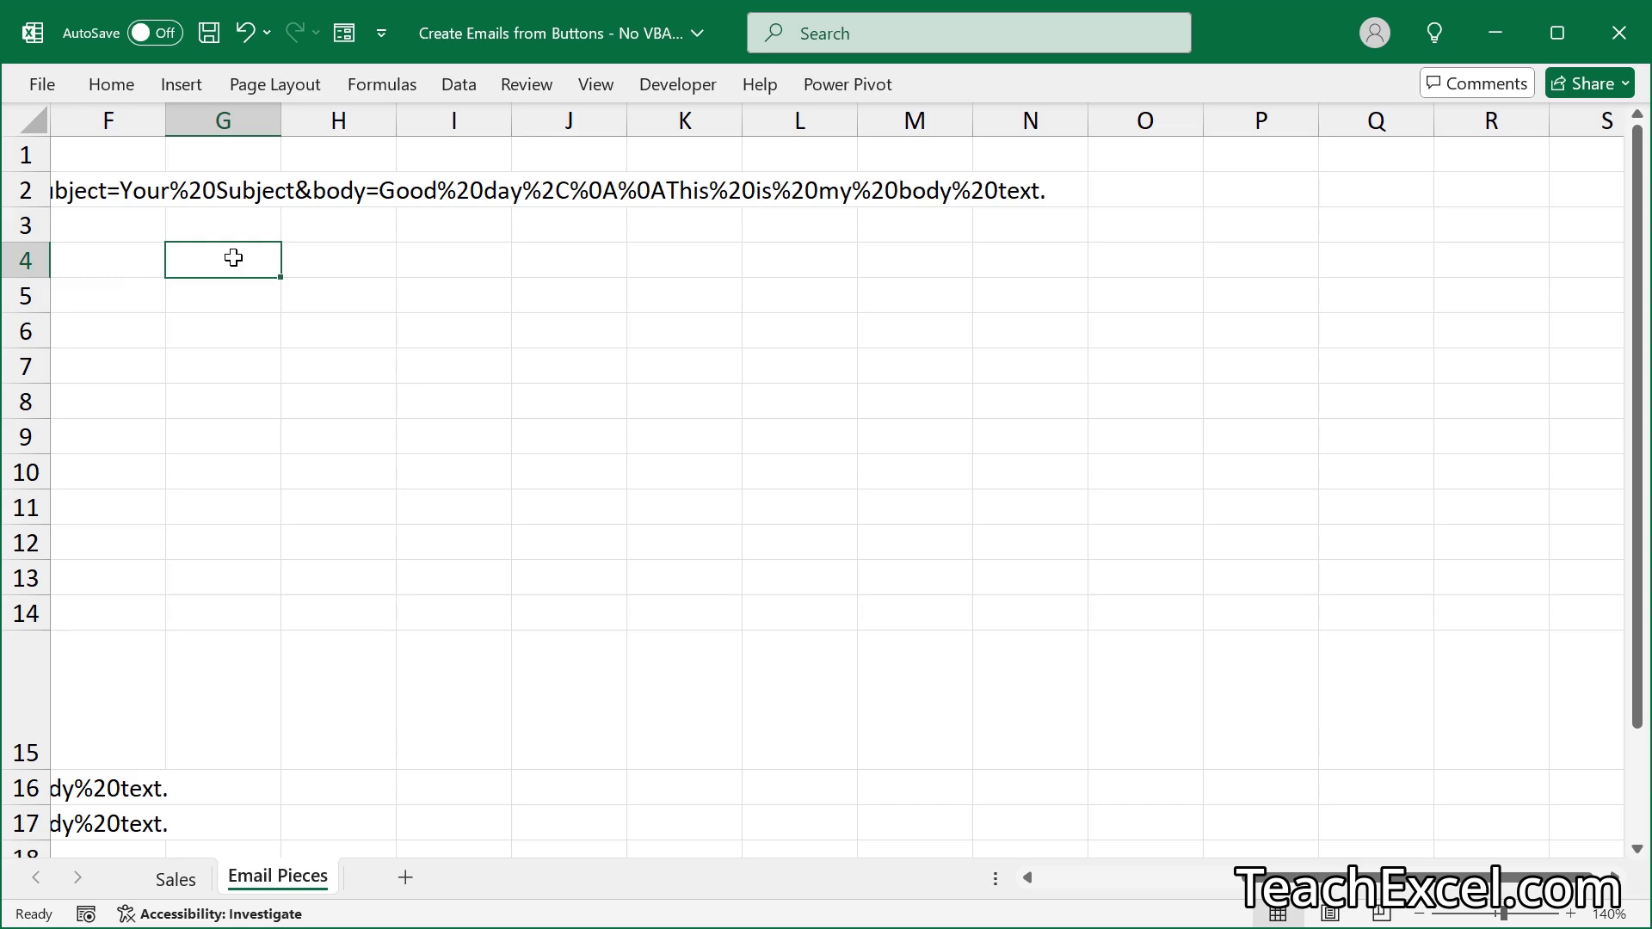
type("Bob")
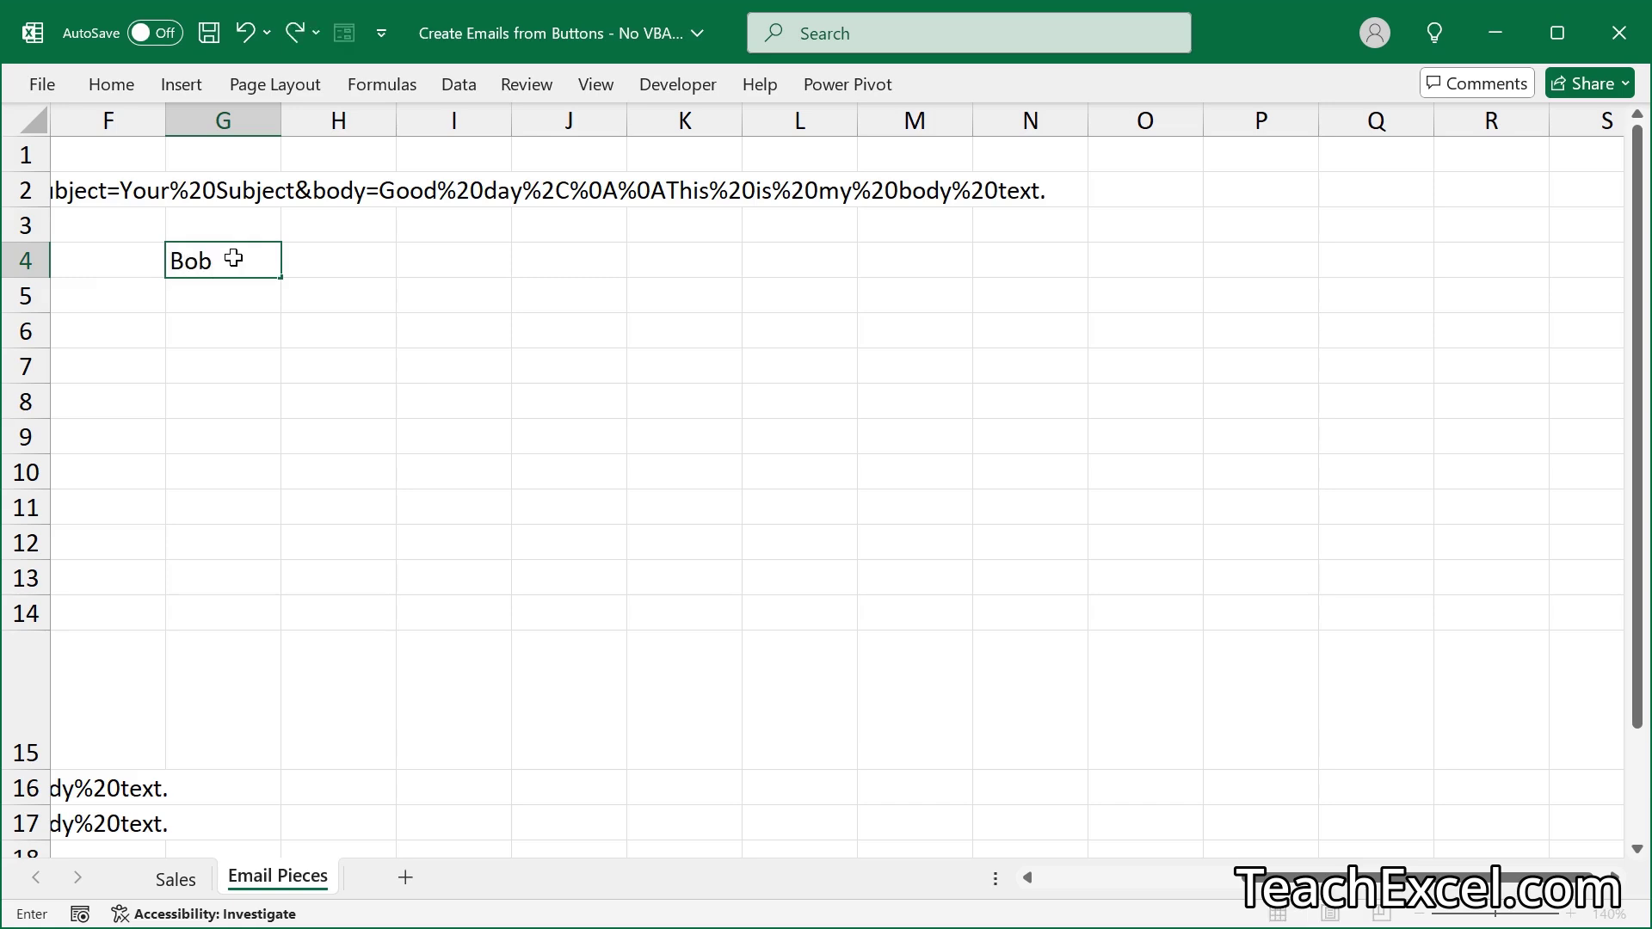
type("@example.com")
key("Return")
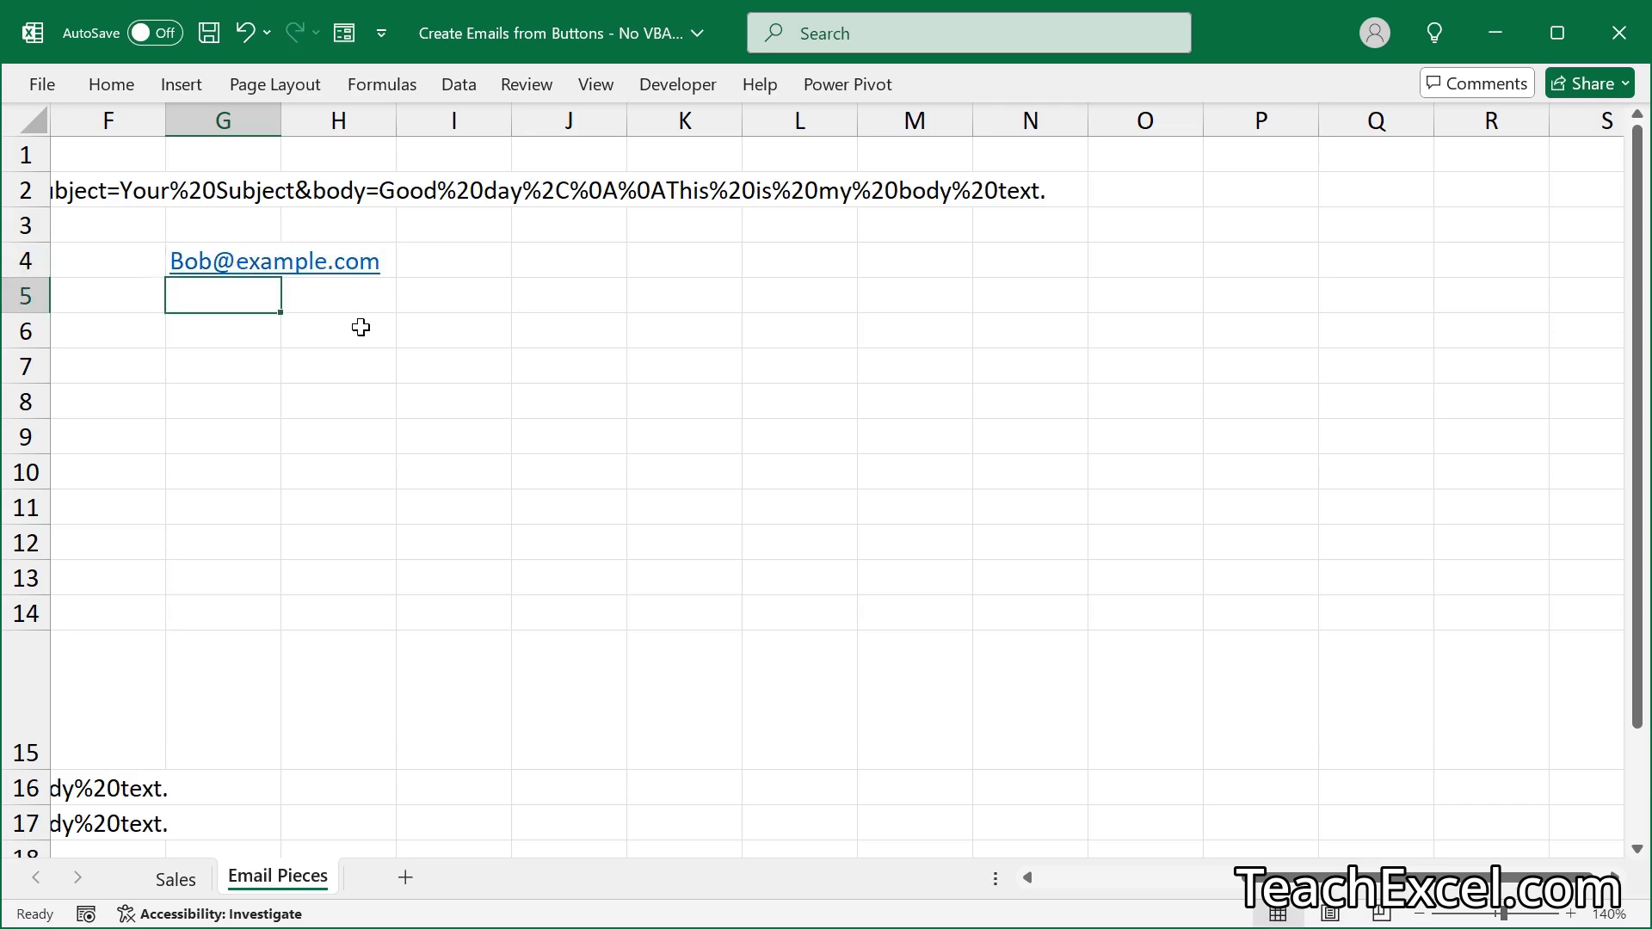
left_click(198, 266)
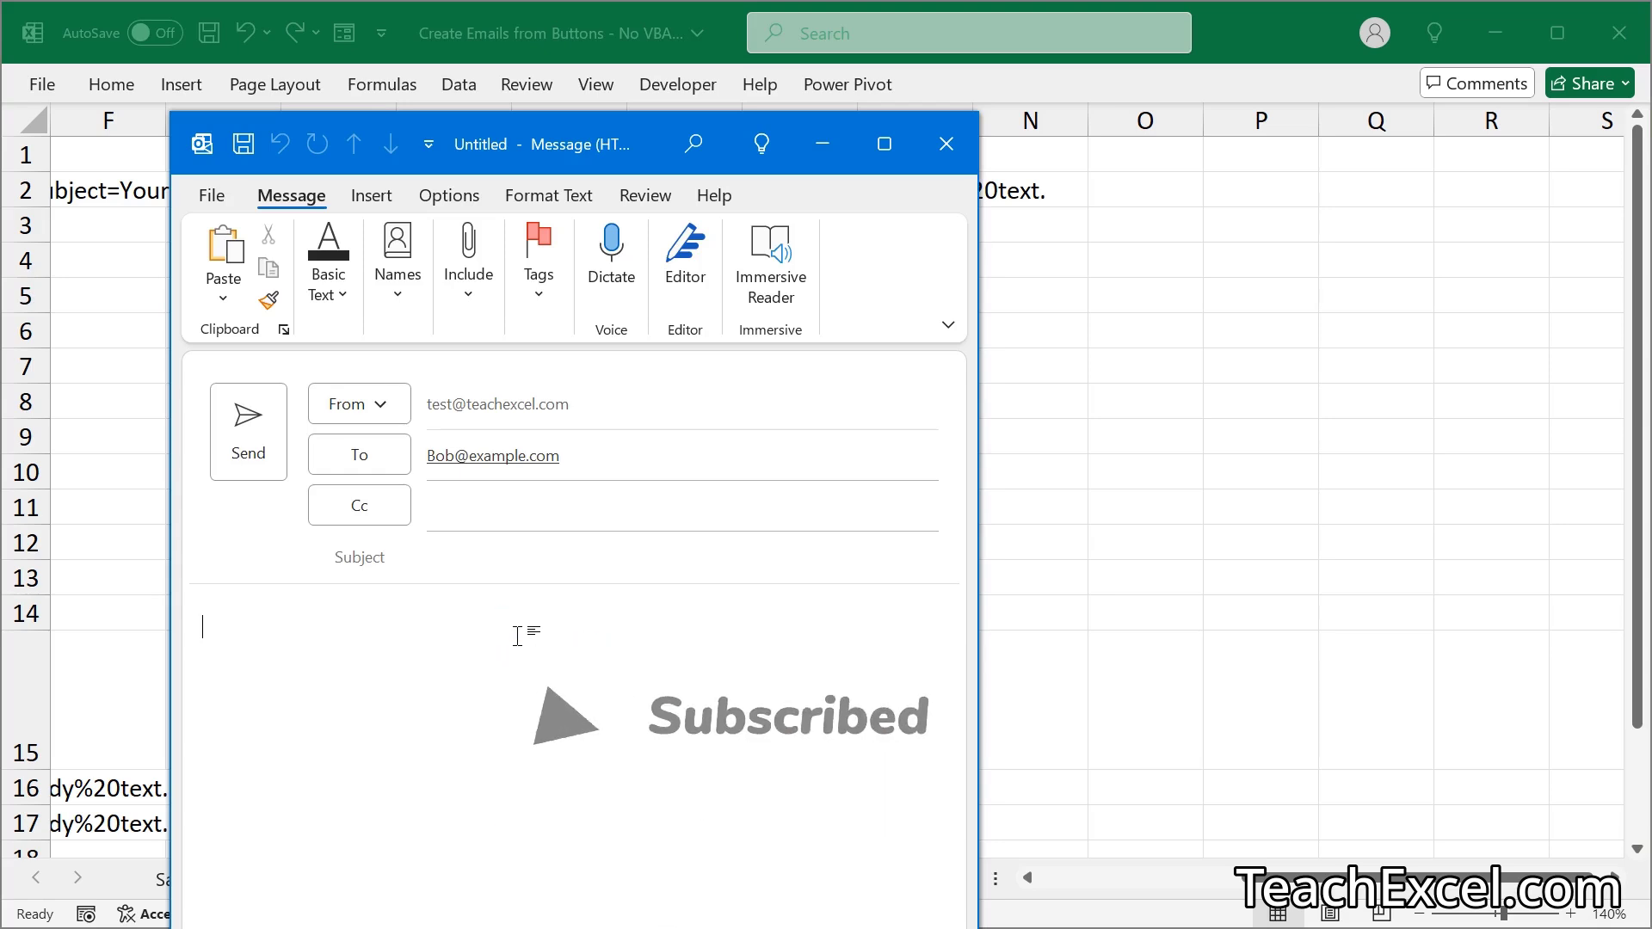
key("Escape")
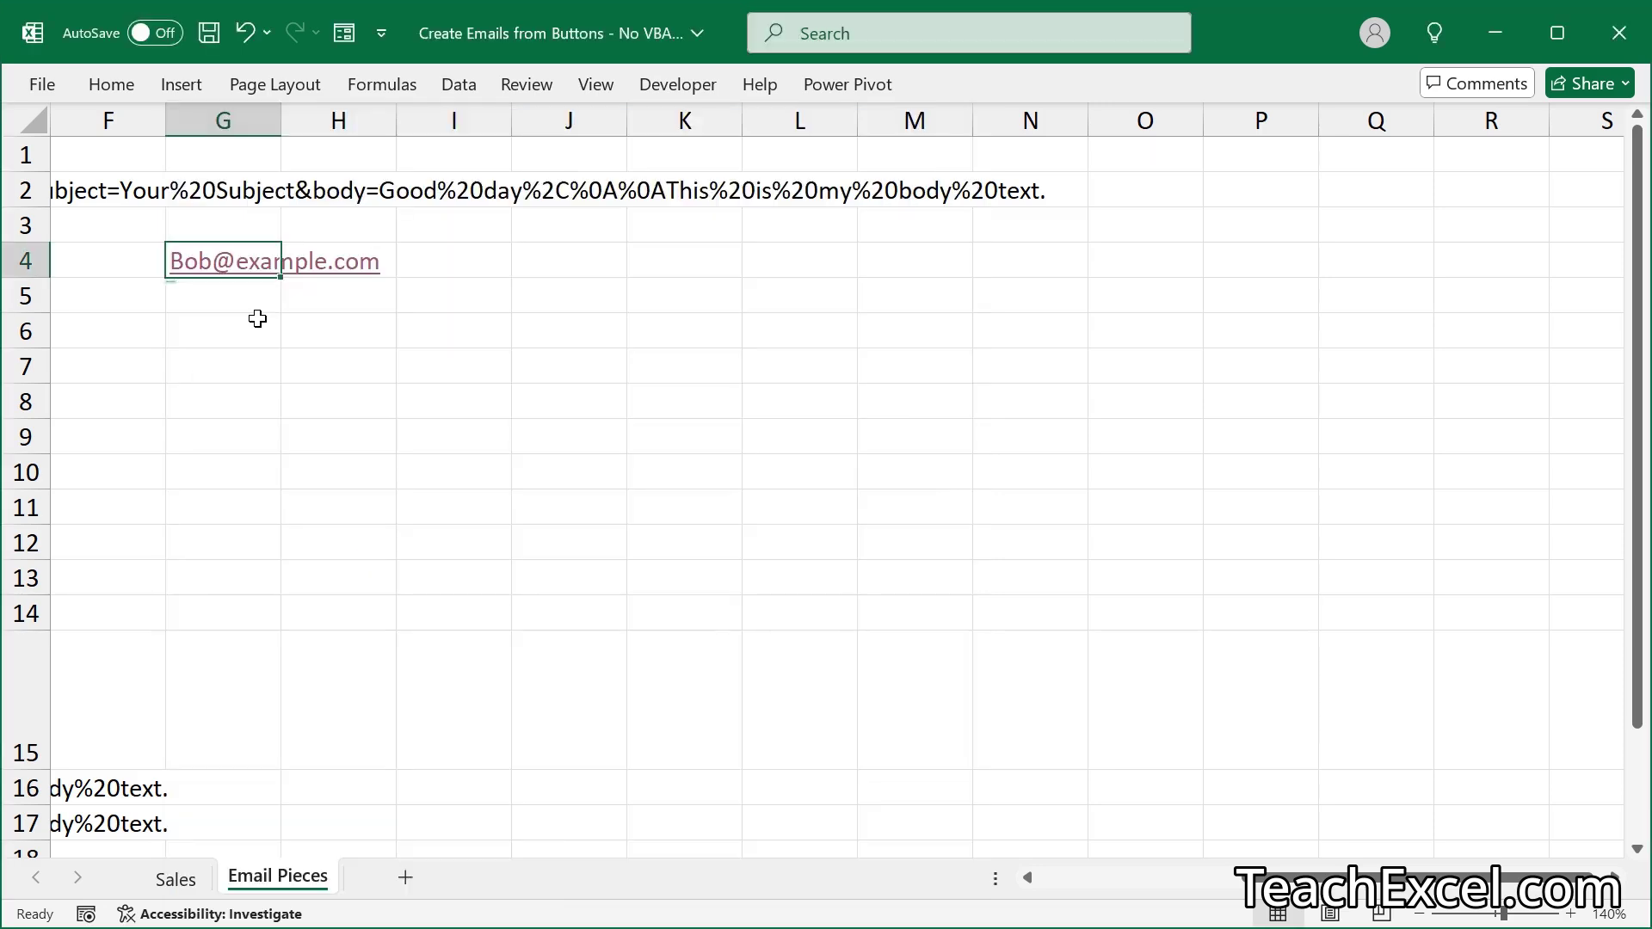
Build a HYPERLINK formula in G5 with a mailto: link to the same e-mail address and a friendly name, and test the link
scroll(258, 319, "up", 8)
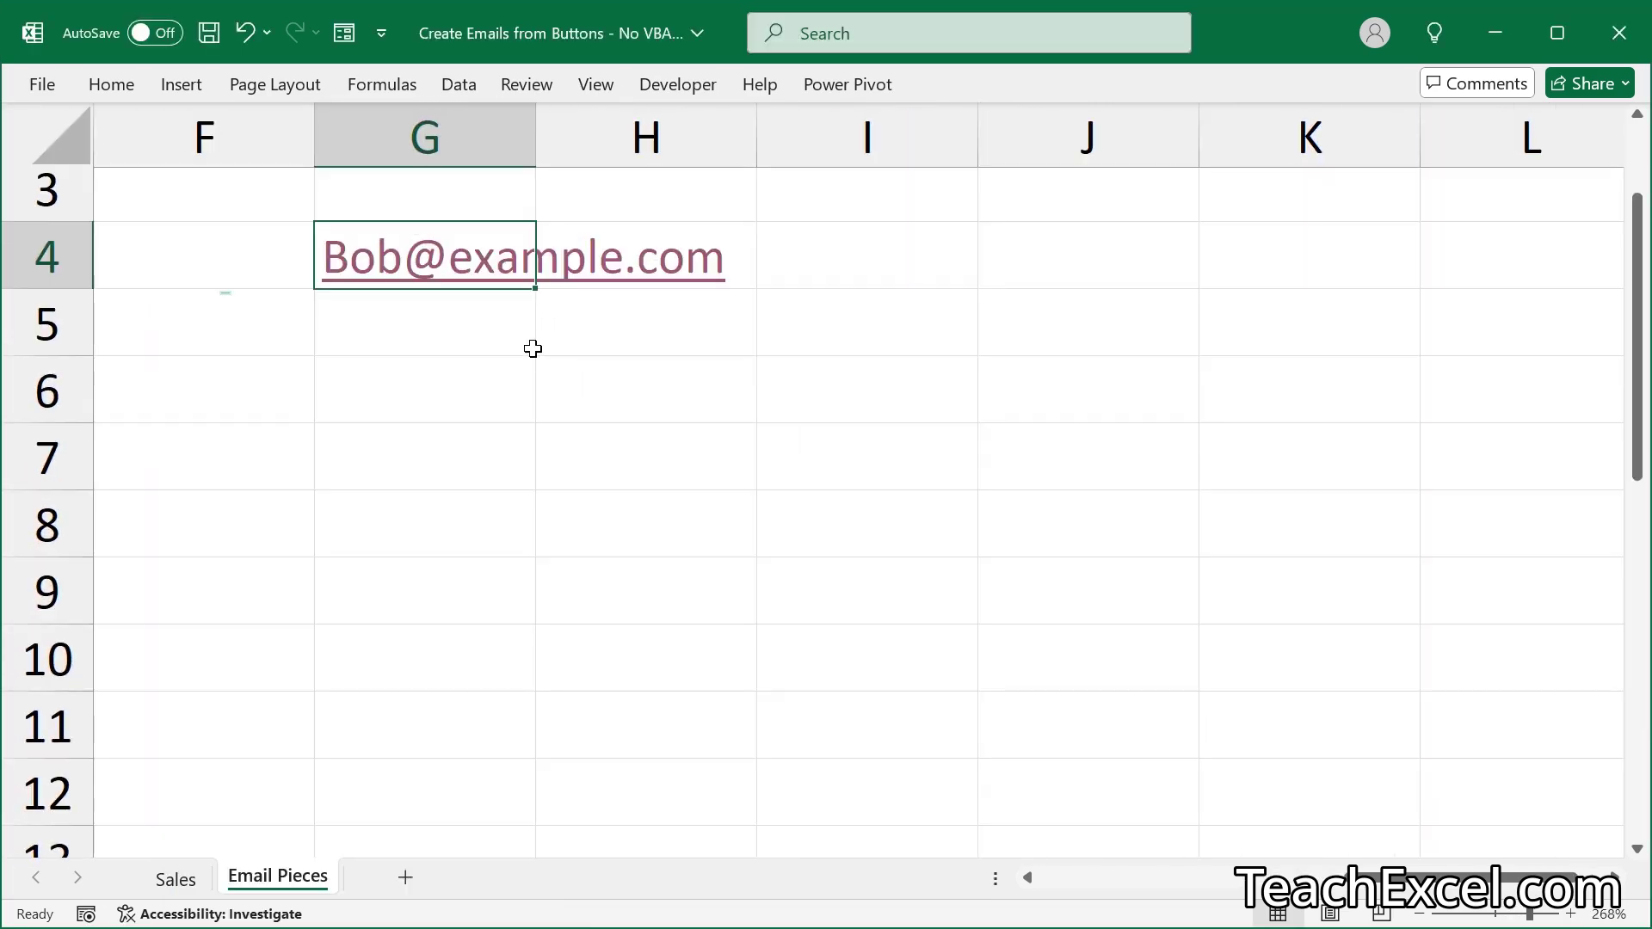
left_click(415, 341)
type("=hyp")
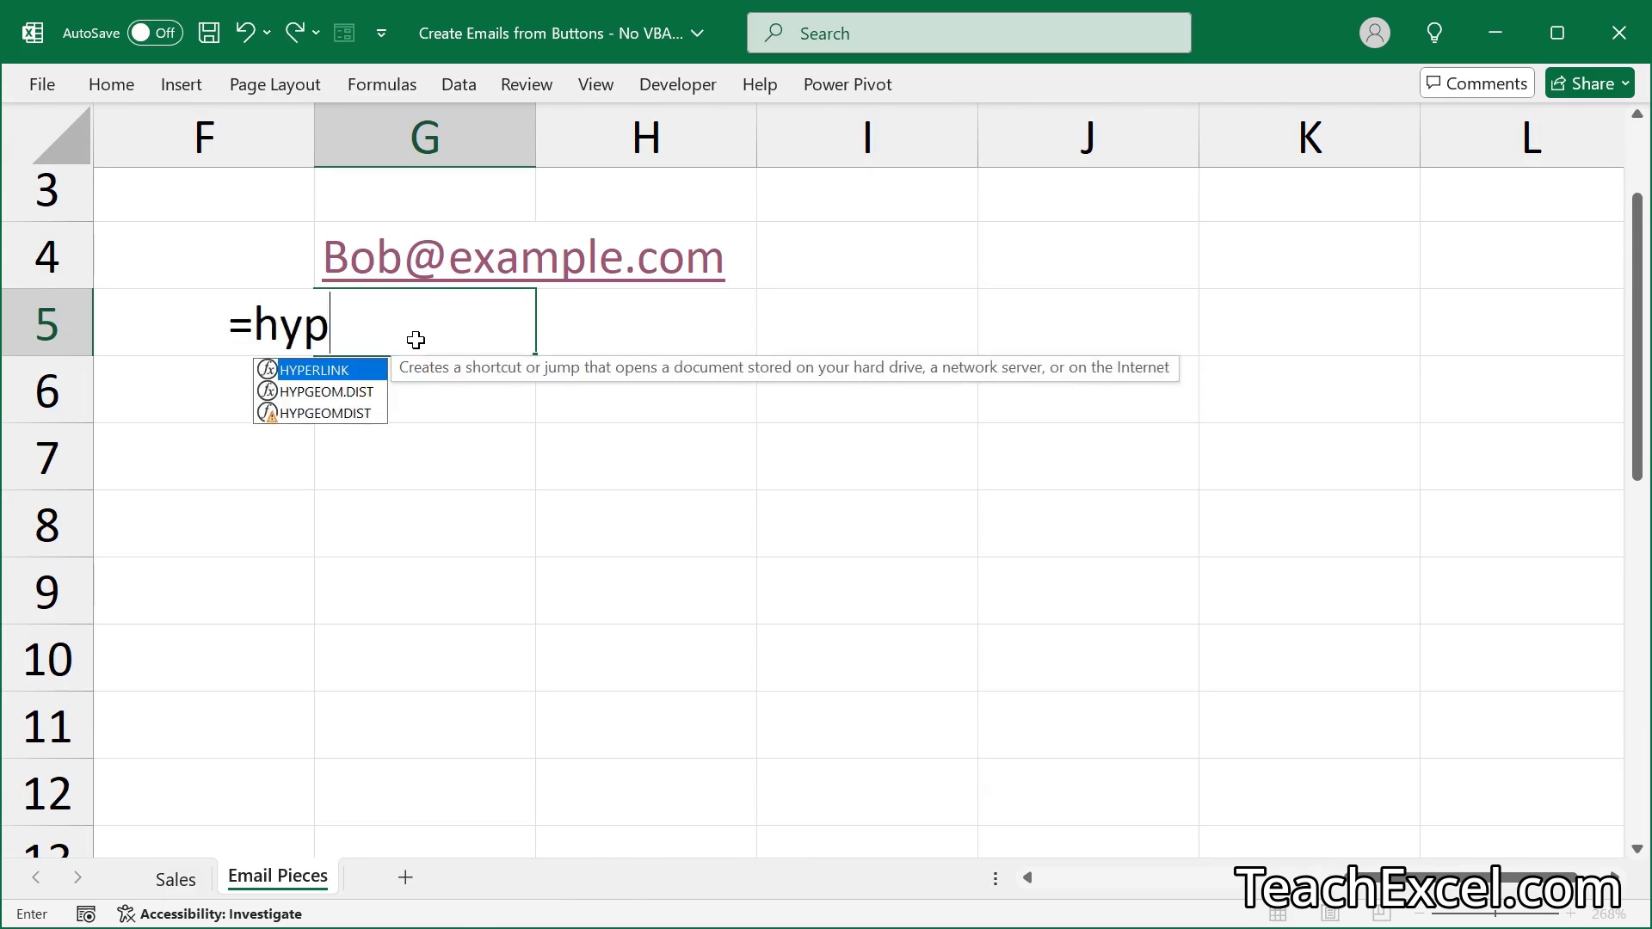
key("Tab")
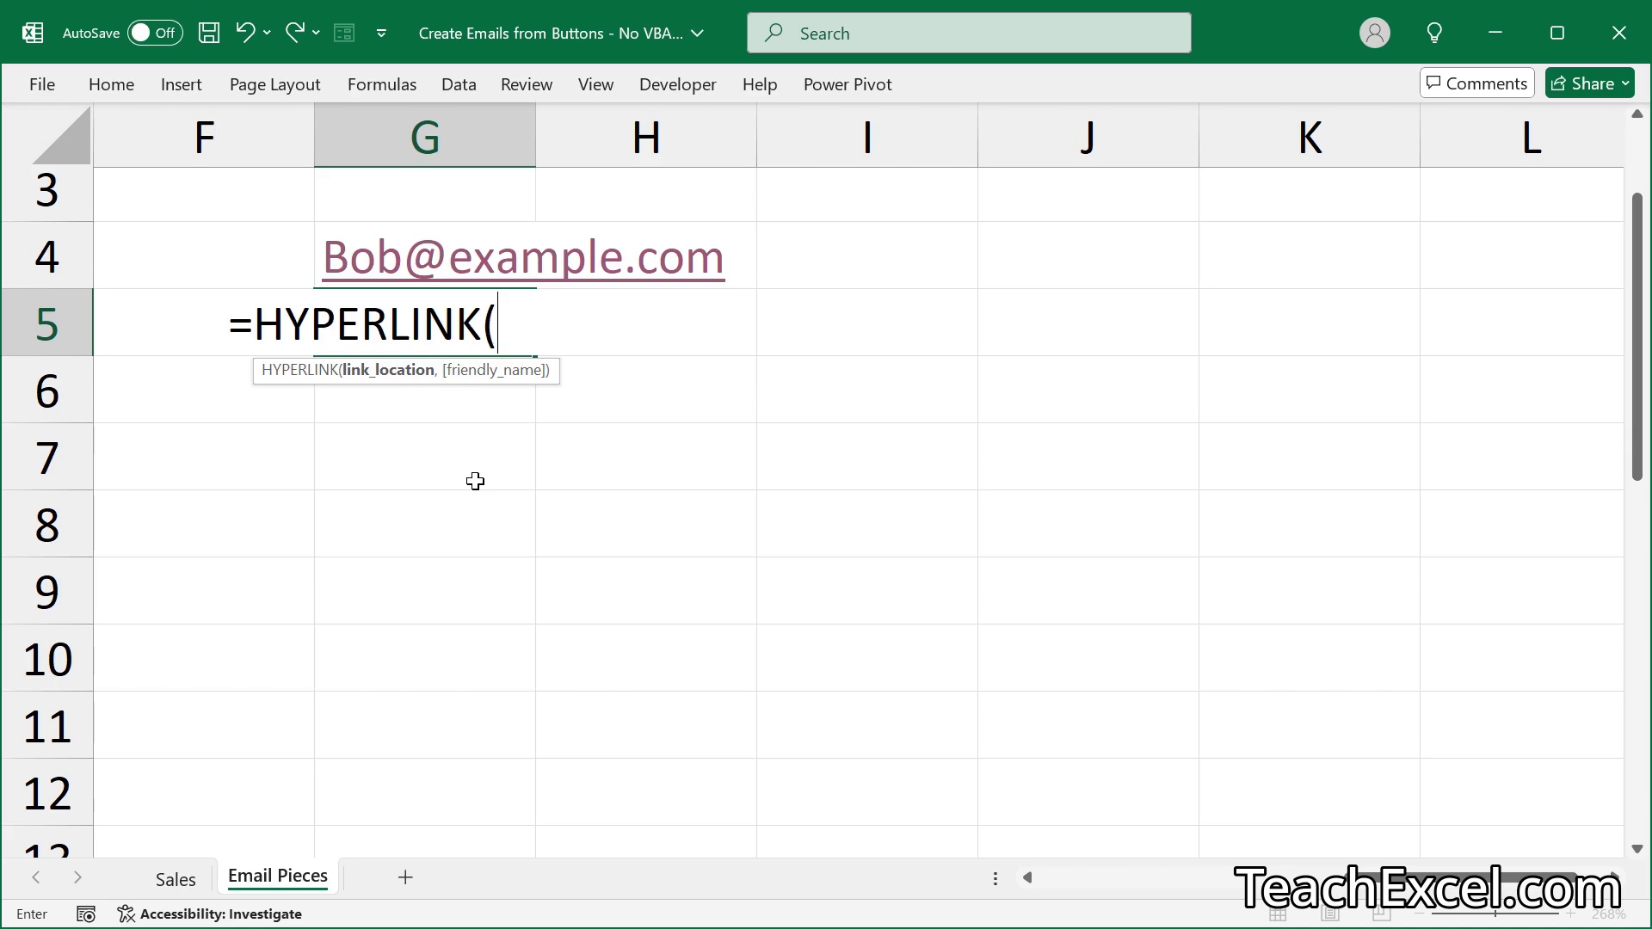
type("\"mailto:")
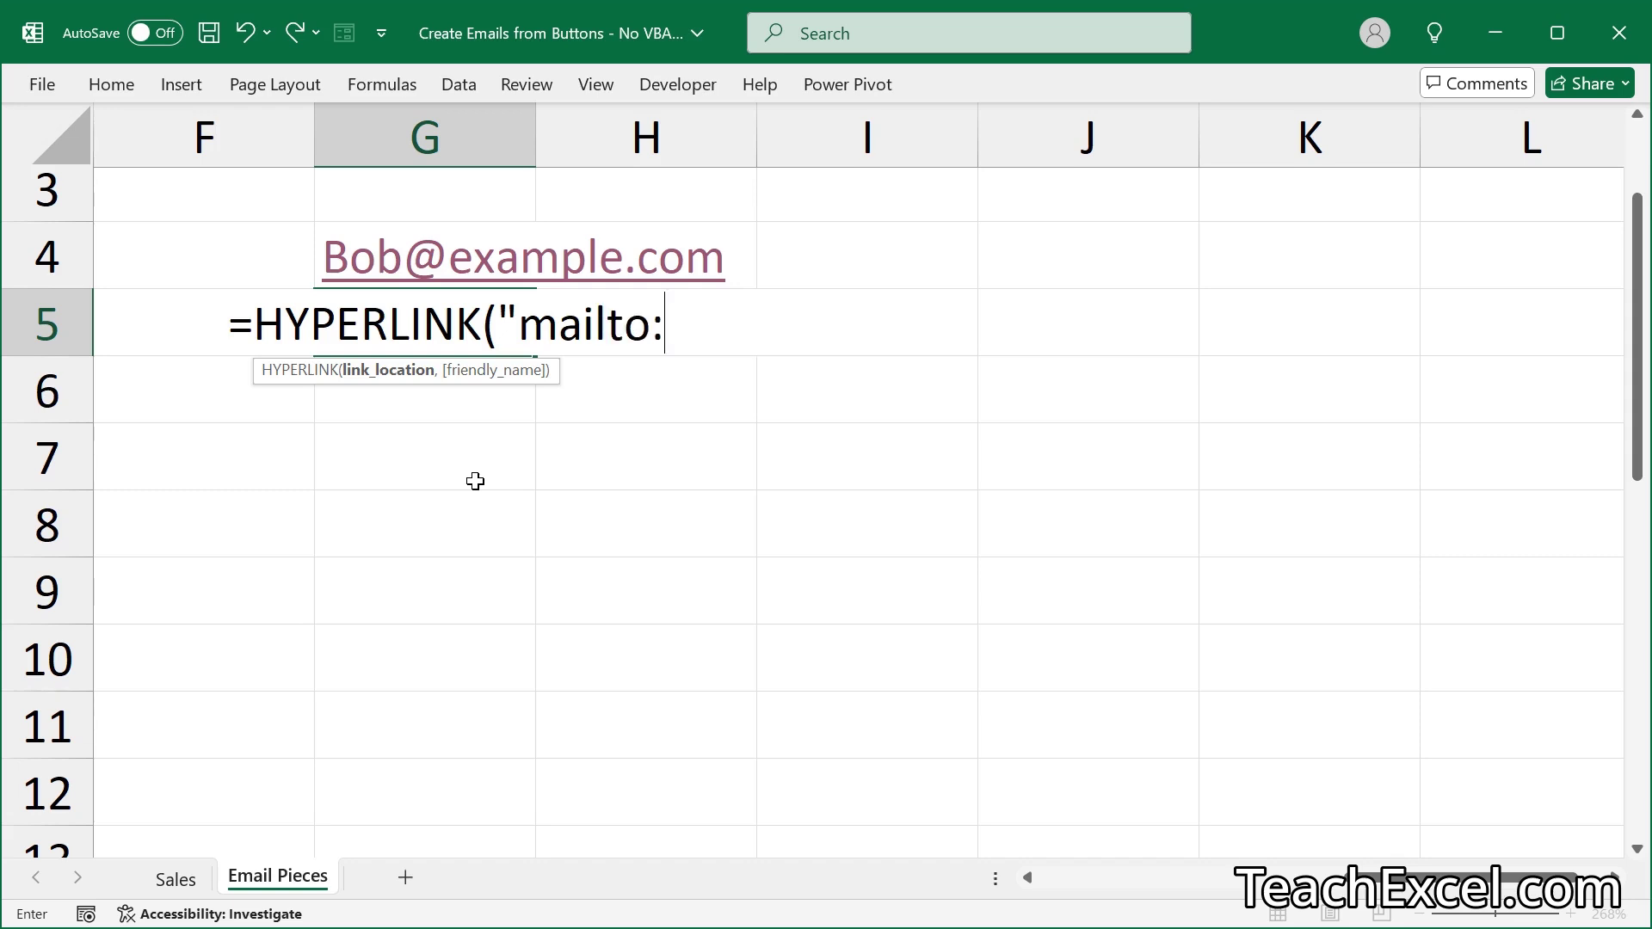
type("Bob")
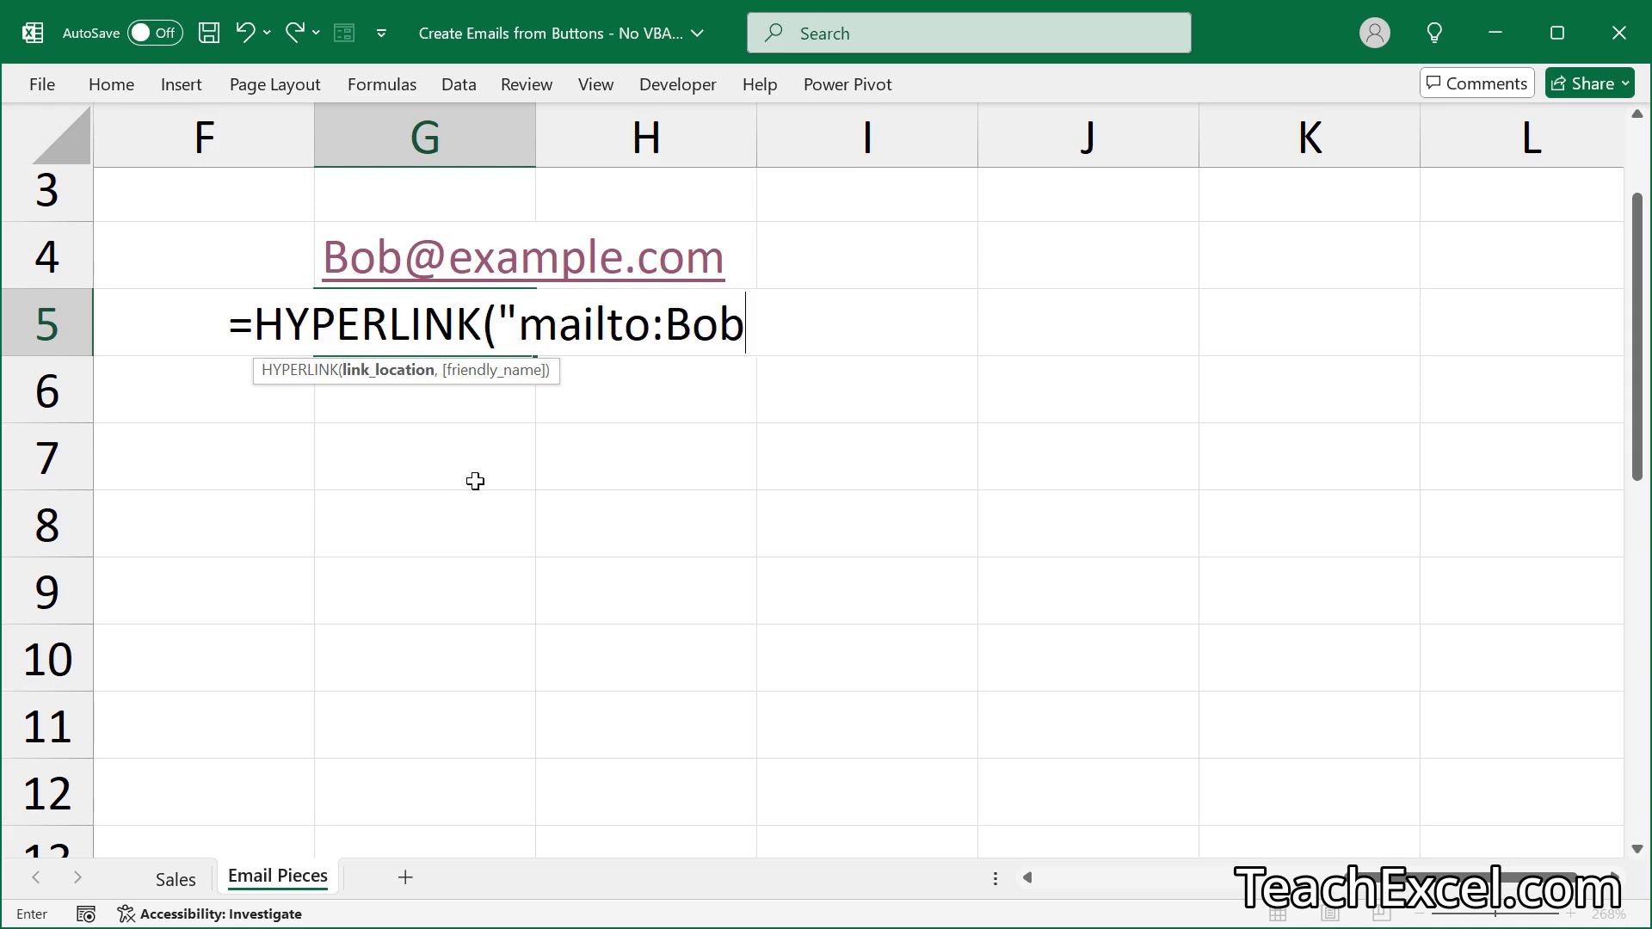
type("@examp")
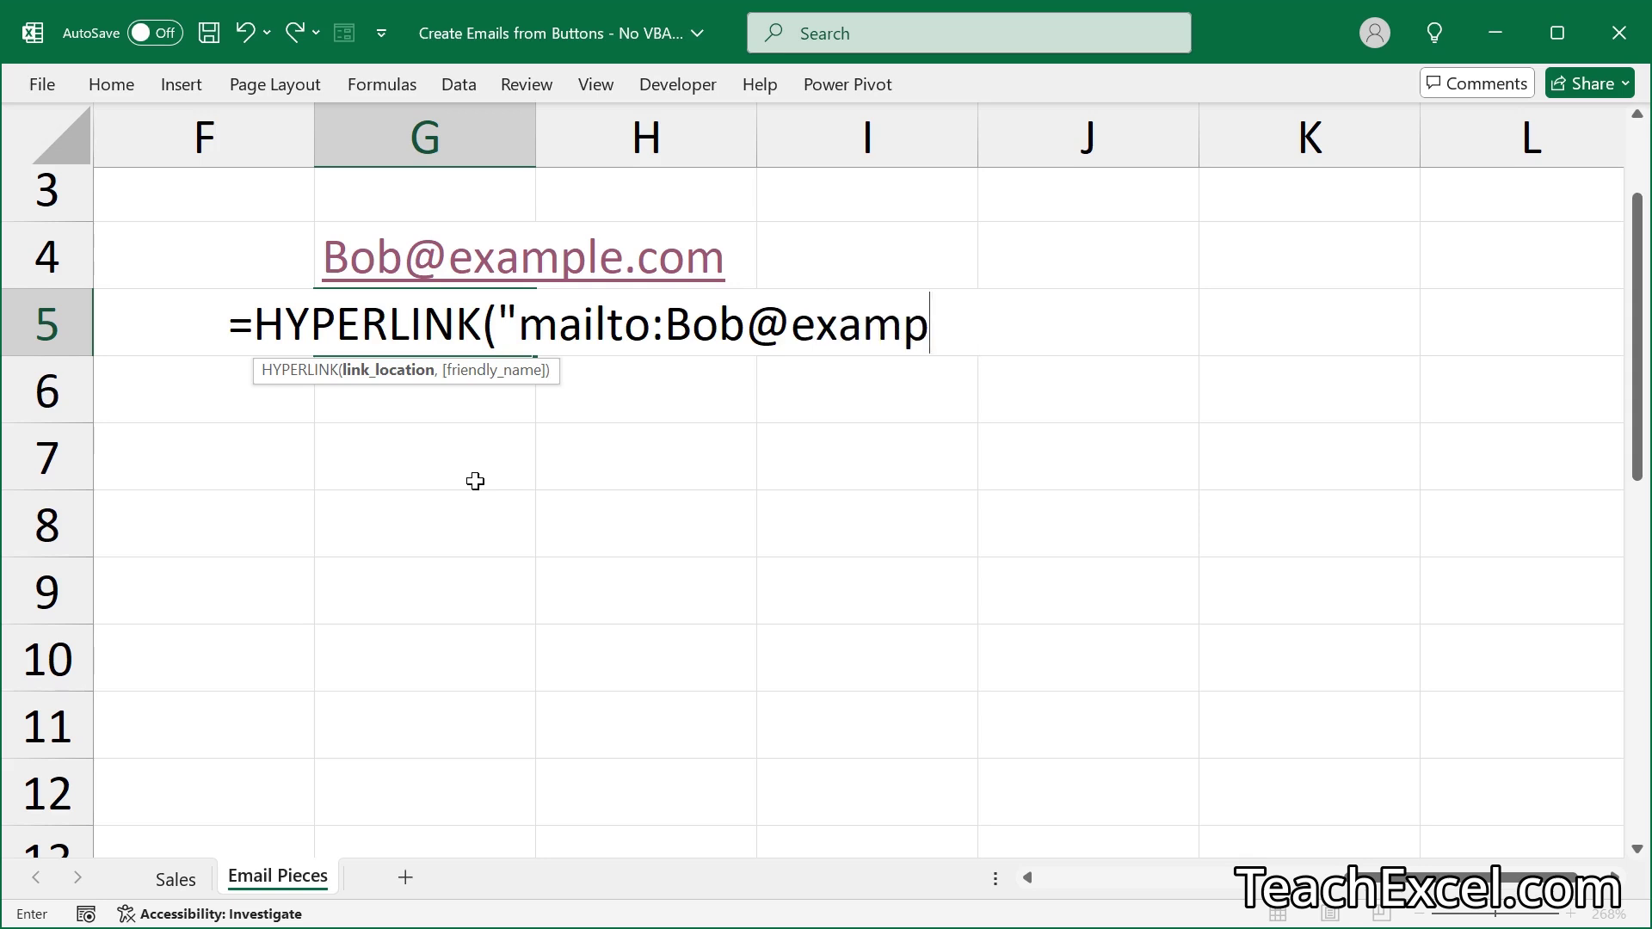
type("le.com\"")
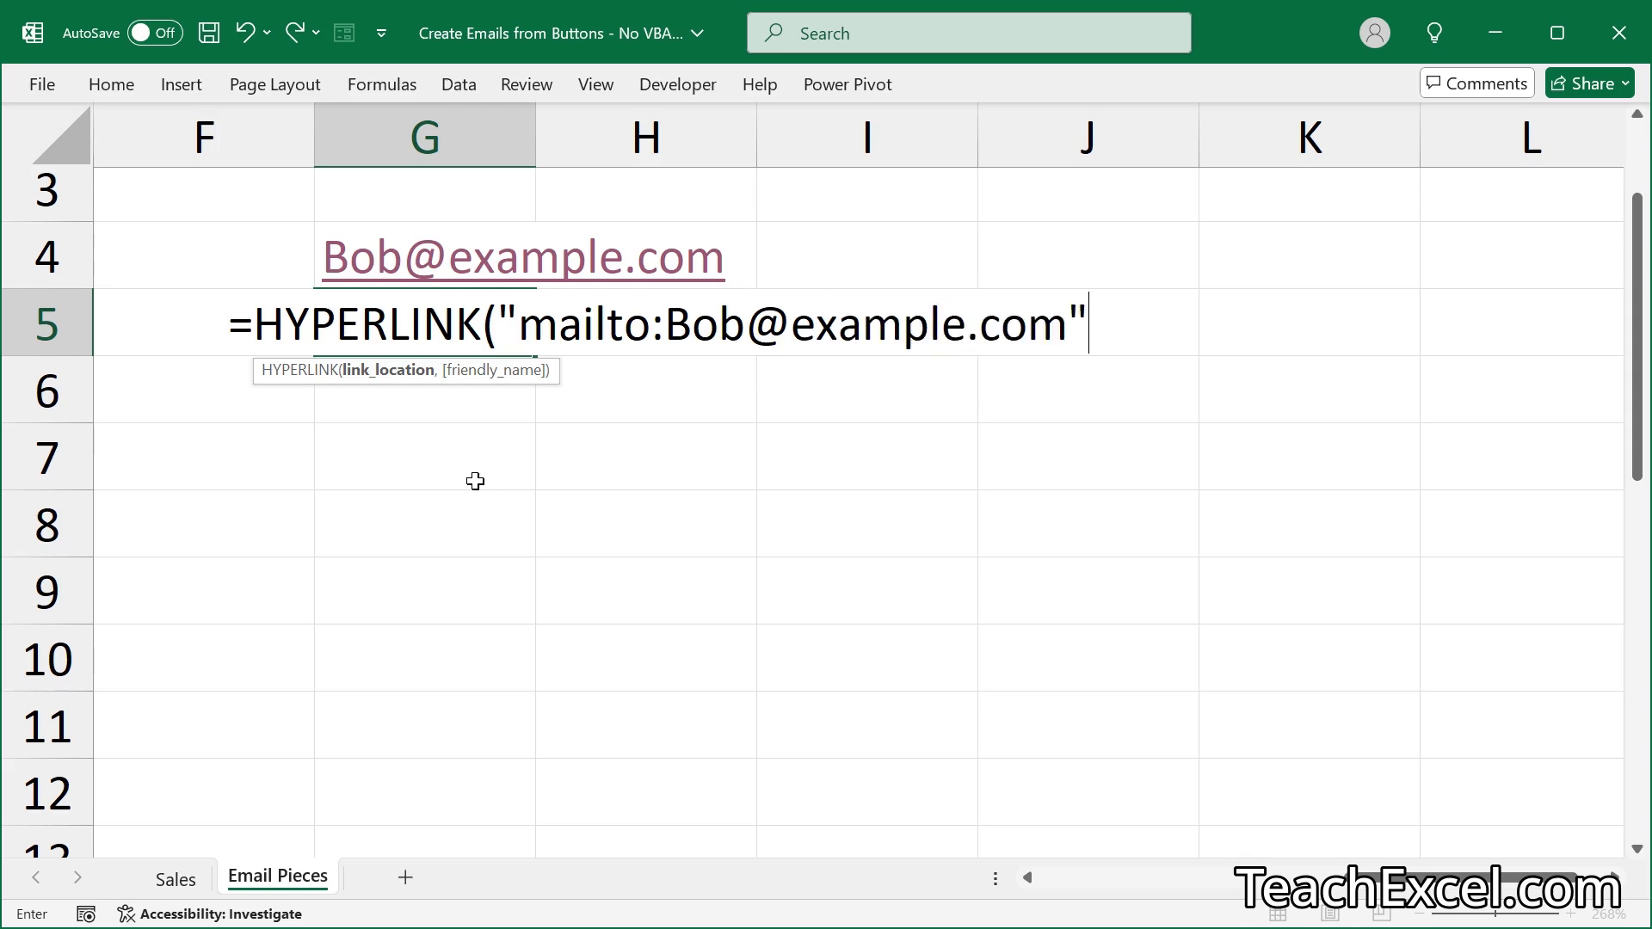
type(",")
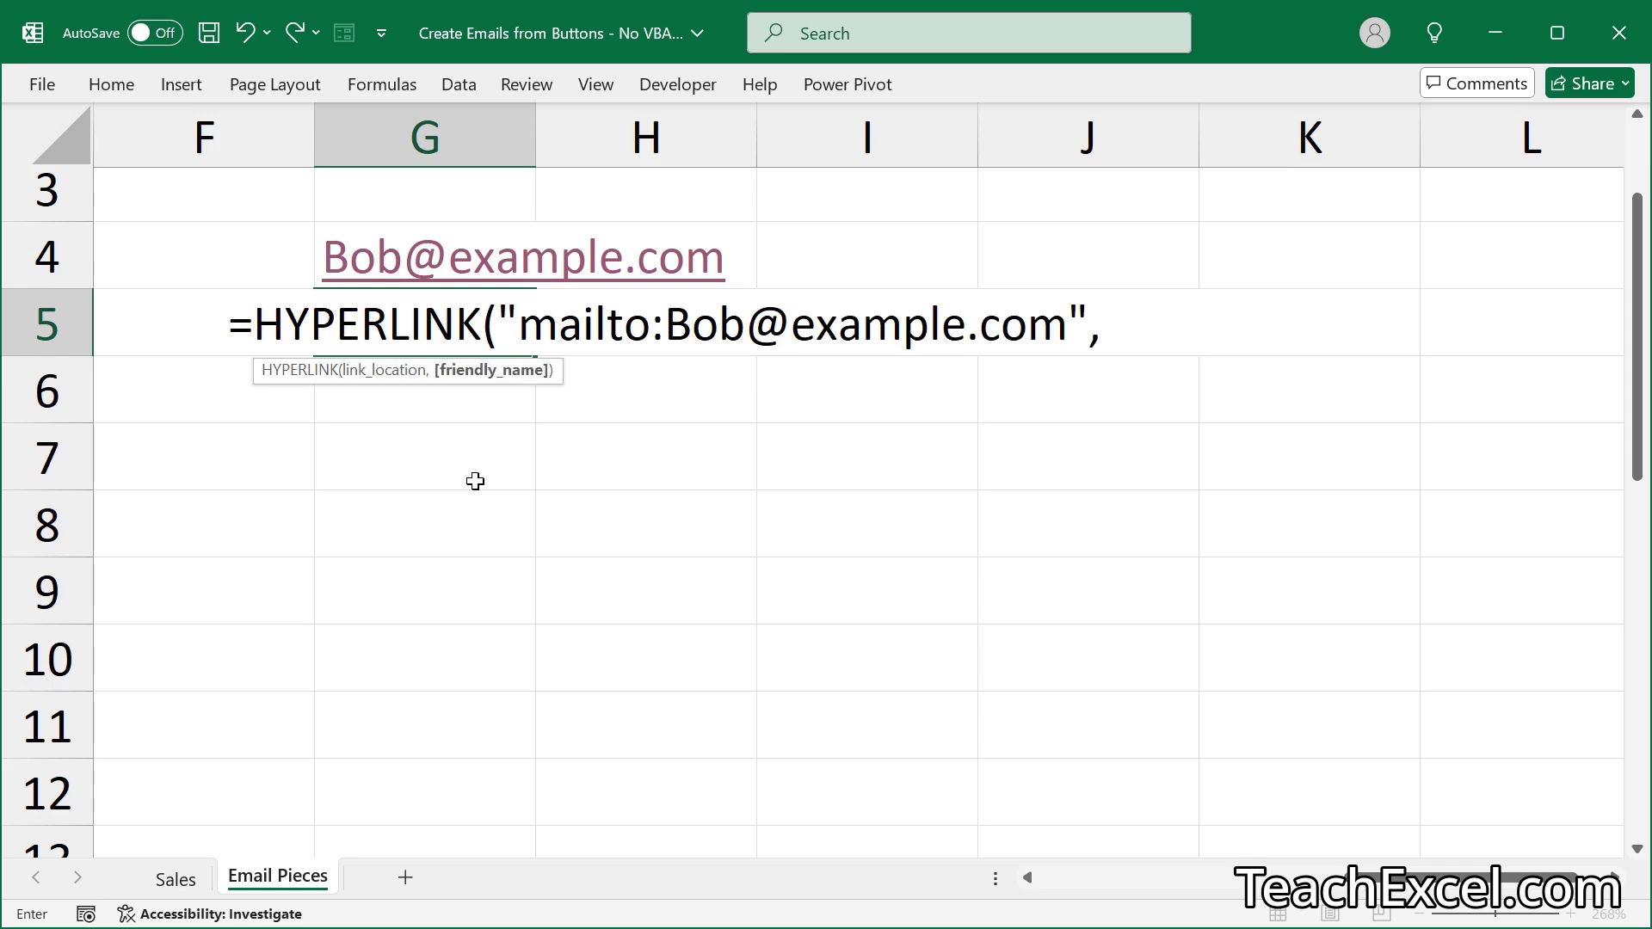
type("\"Bob's Email")
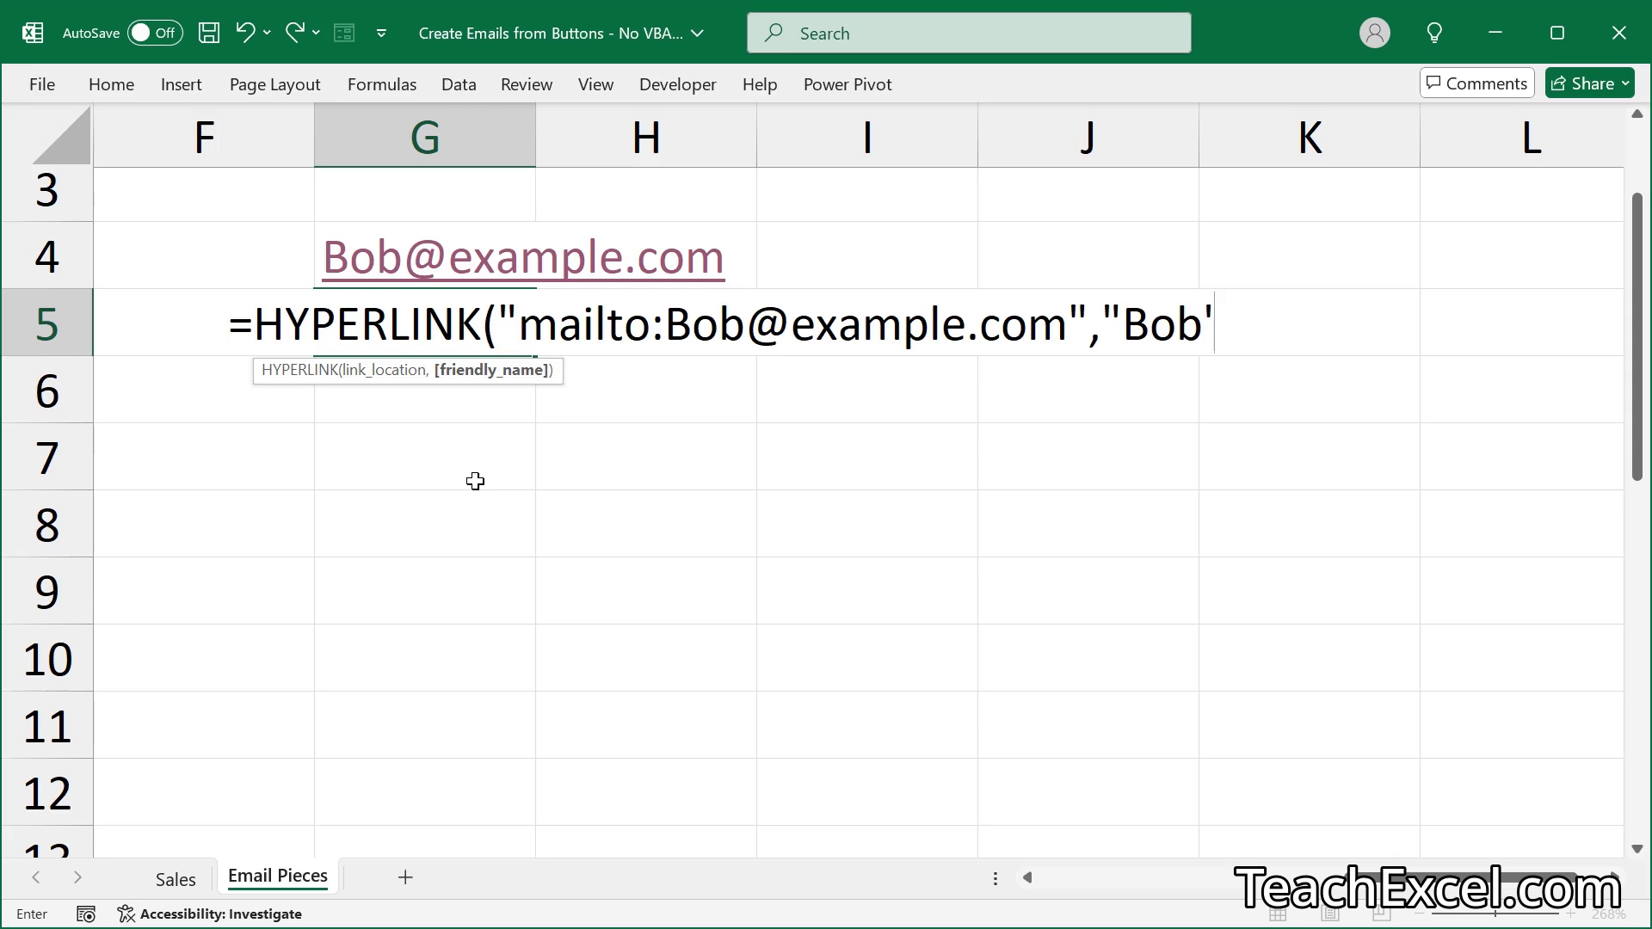
type("\")")
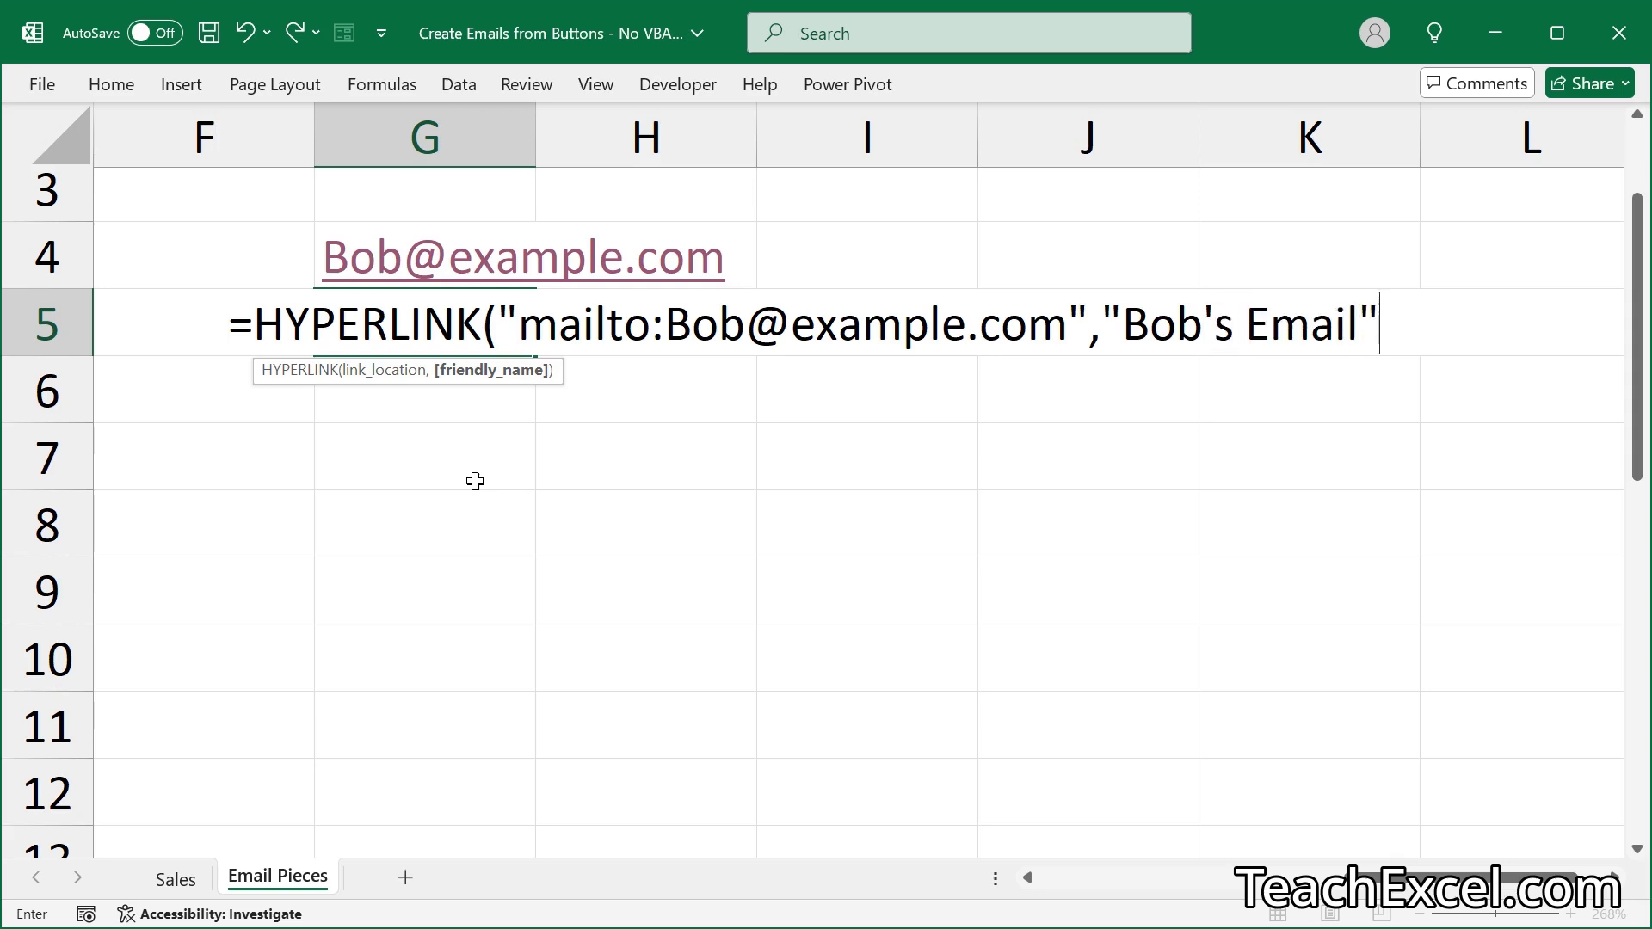
key("Return")
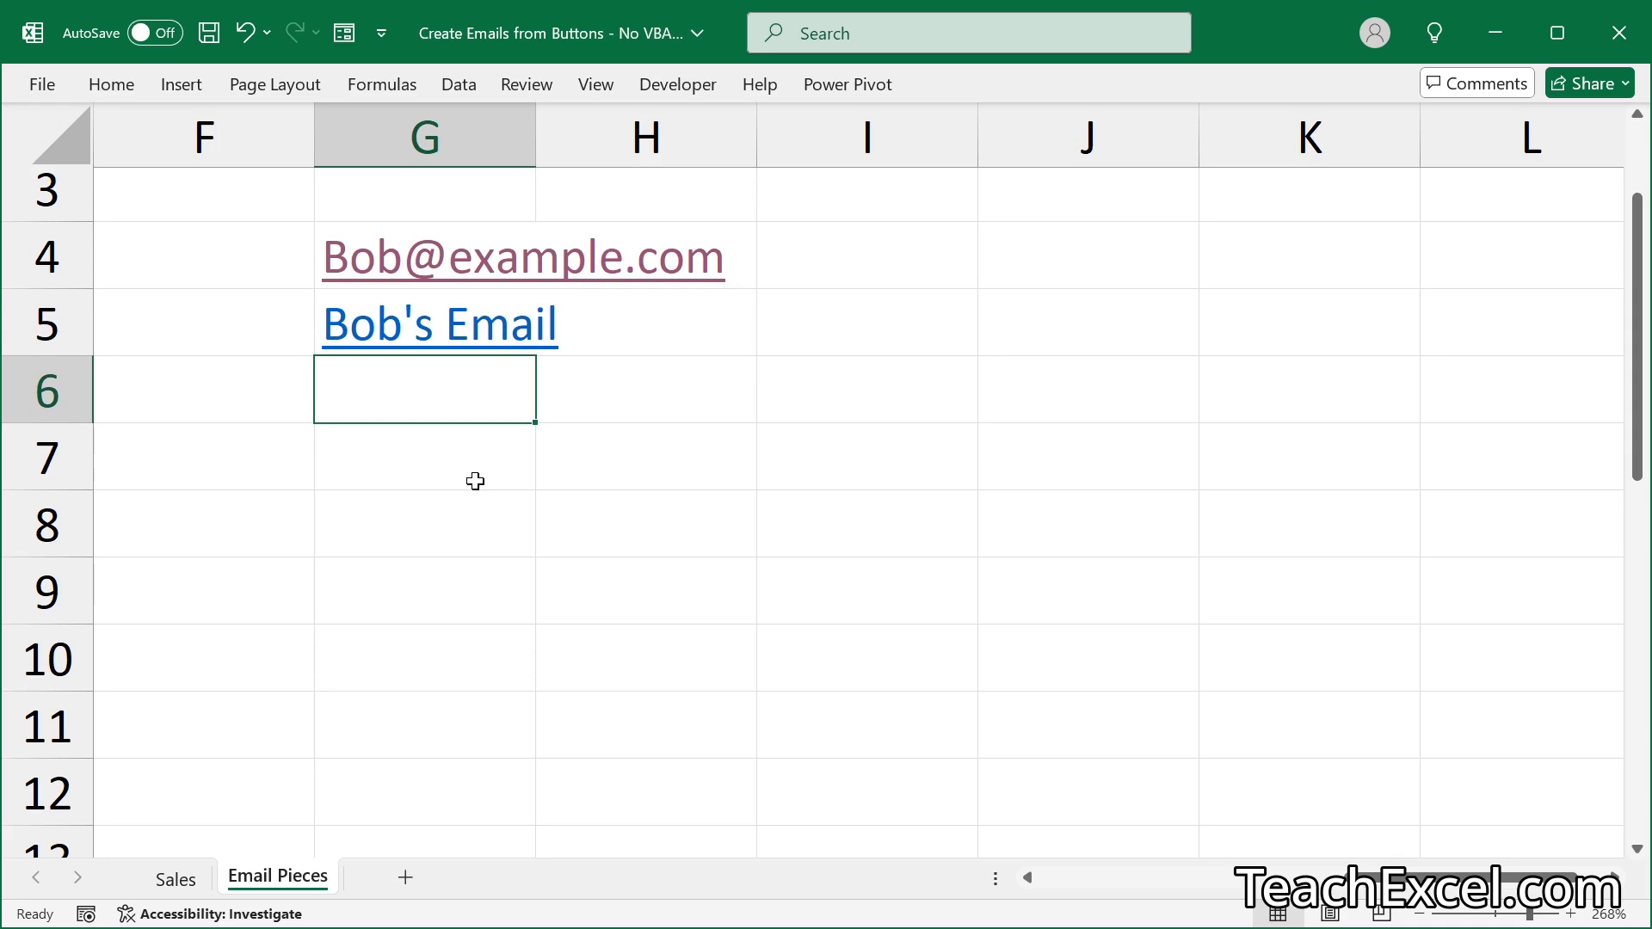
left_click(376, 337)
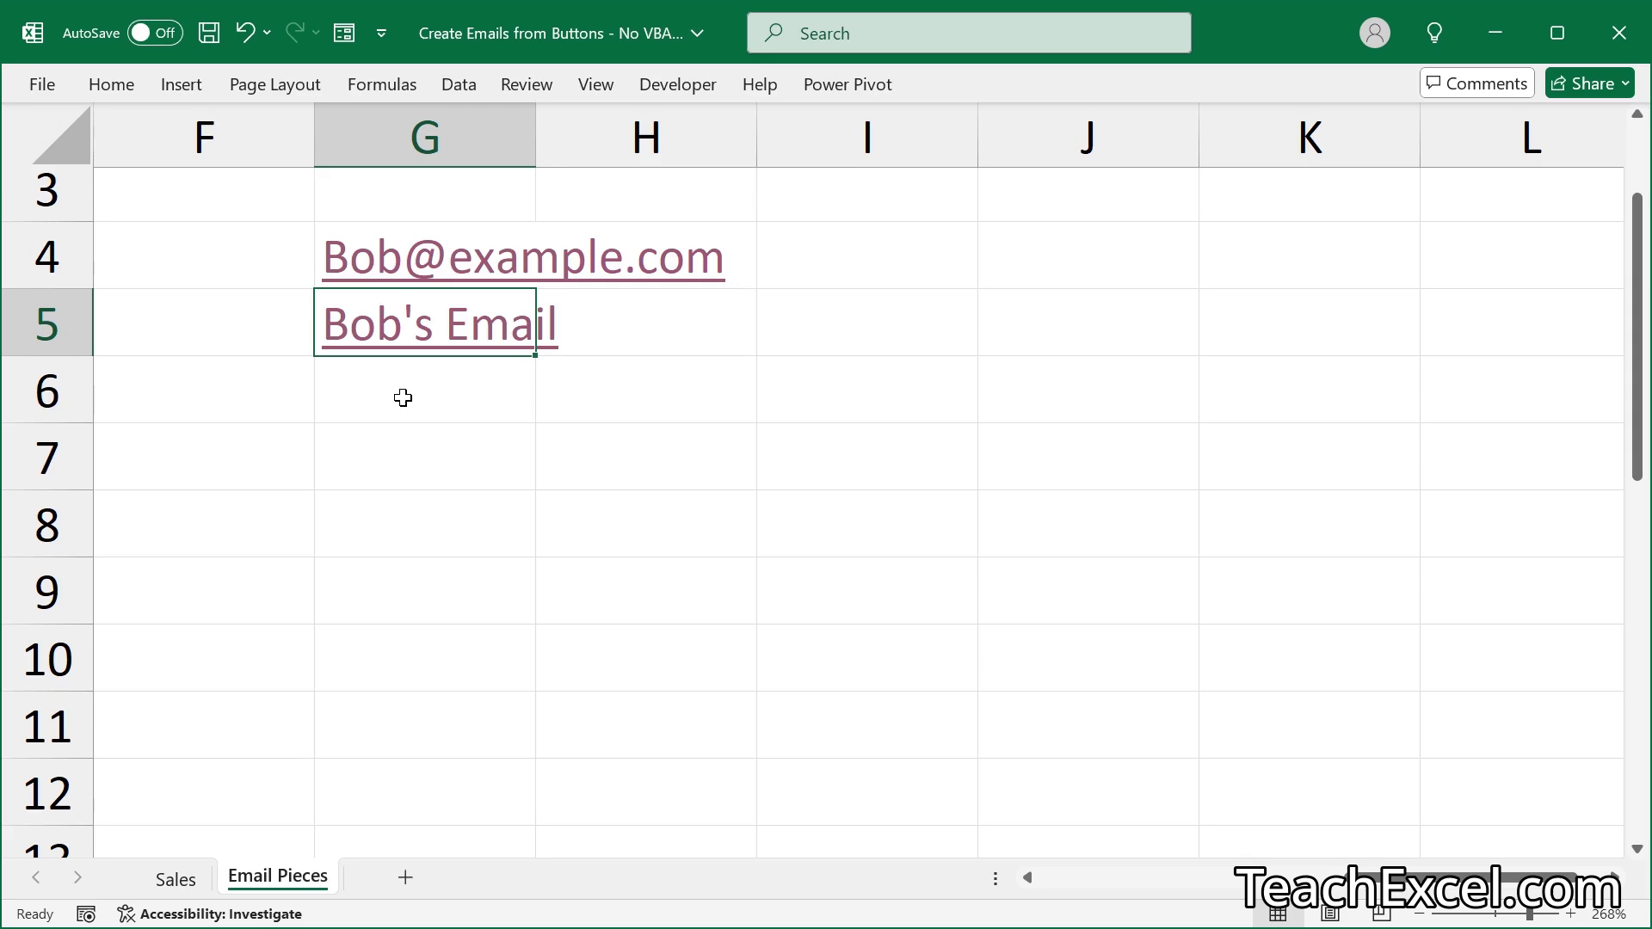
Draw a rounded rectangle across columns J and K in rows 4 to 5 and label it "Contact Us"
left_click(175, 89)
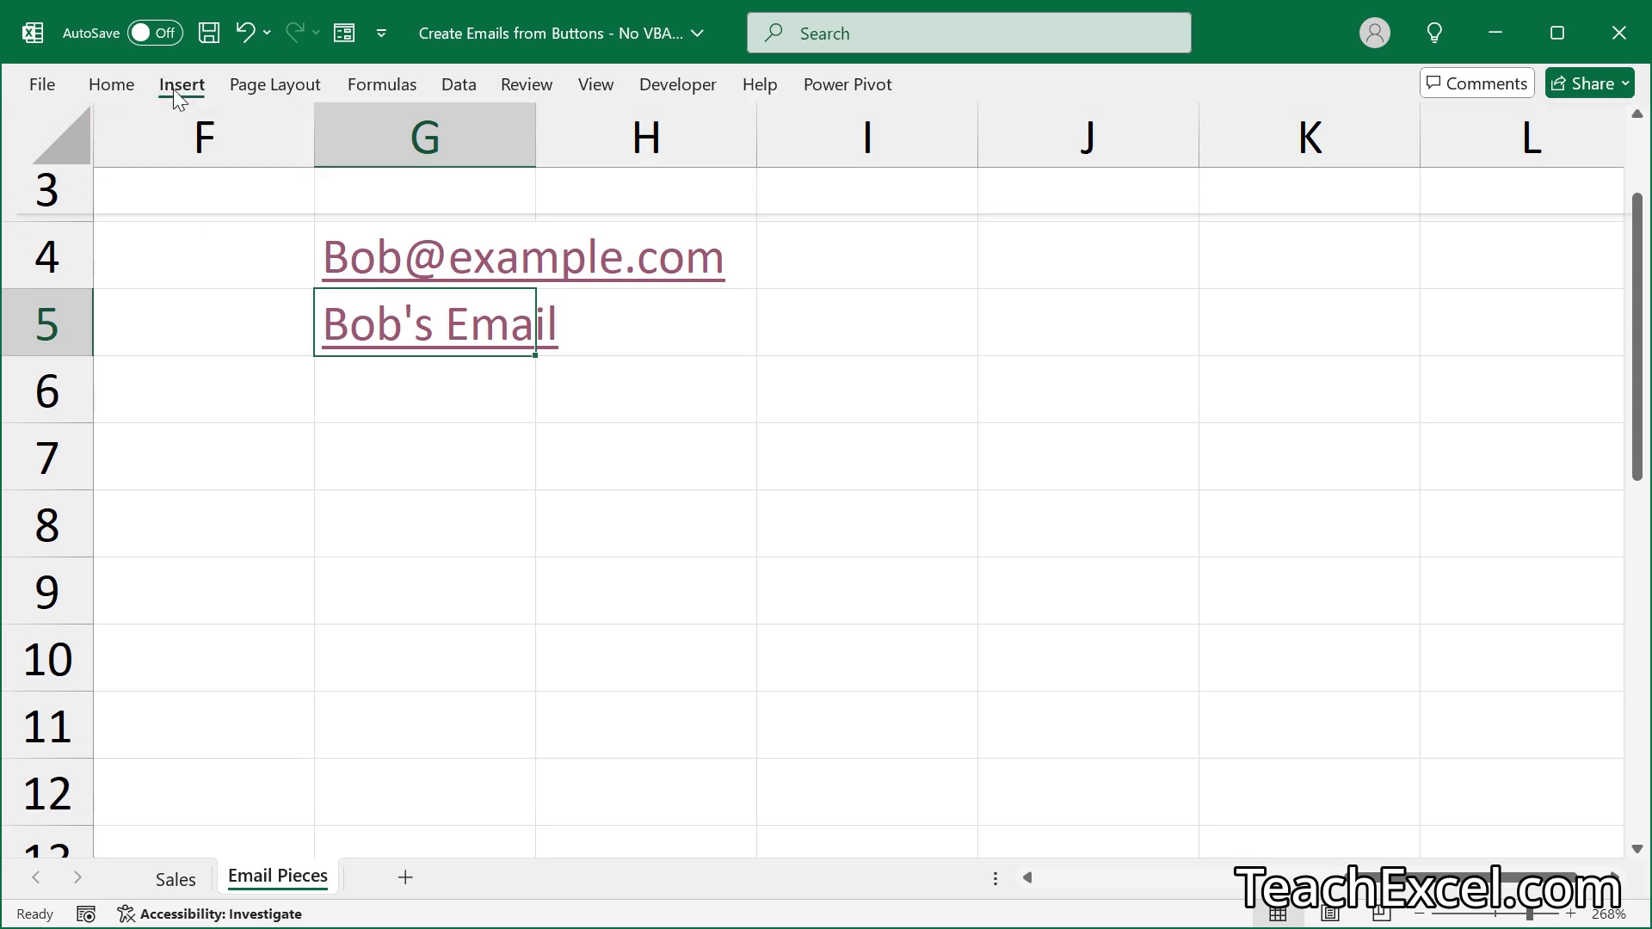
left_click(385, 146)
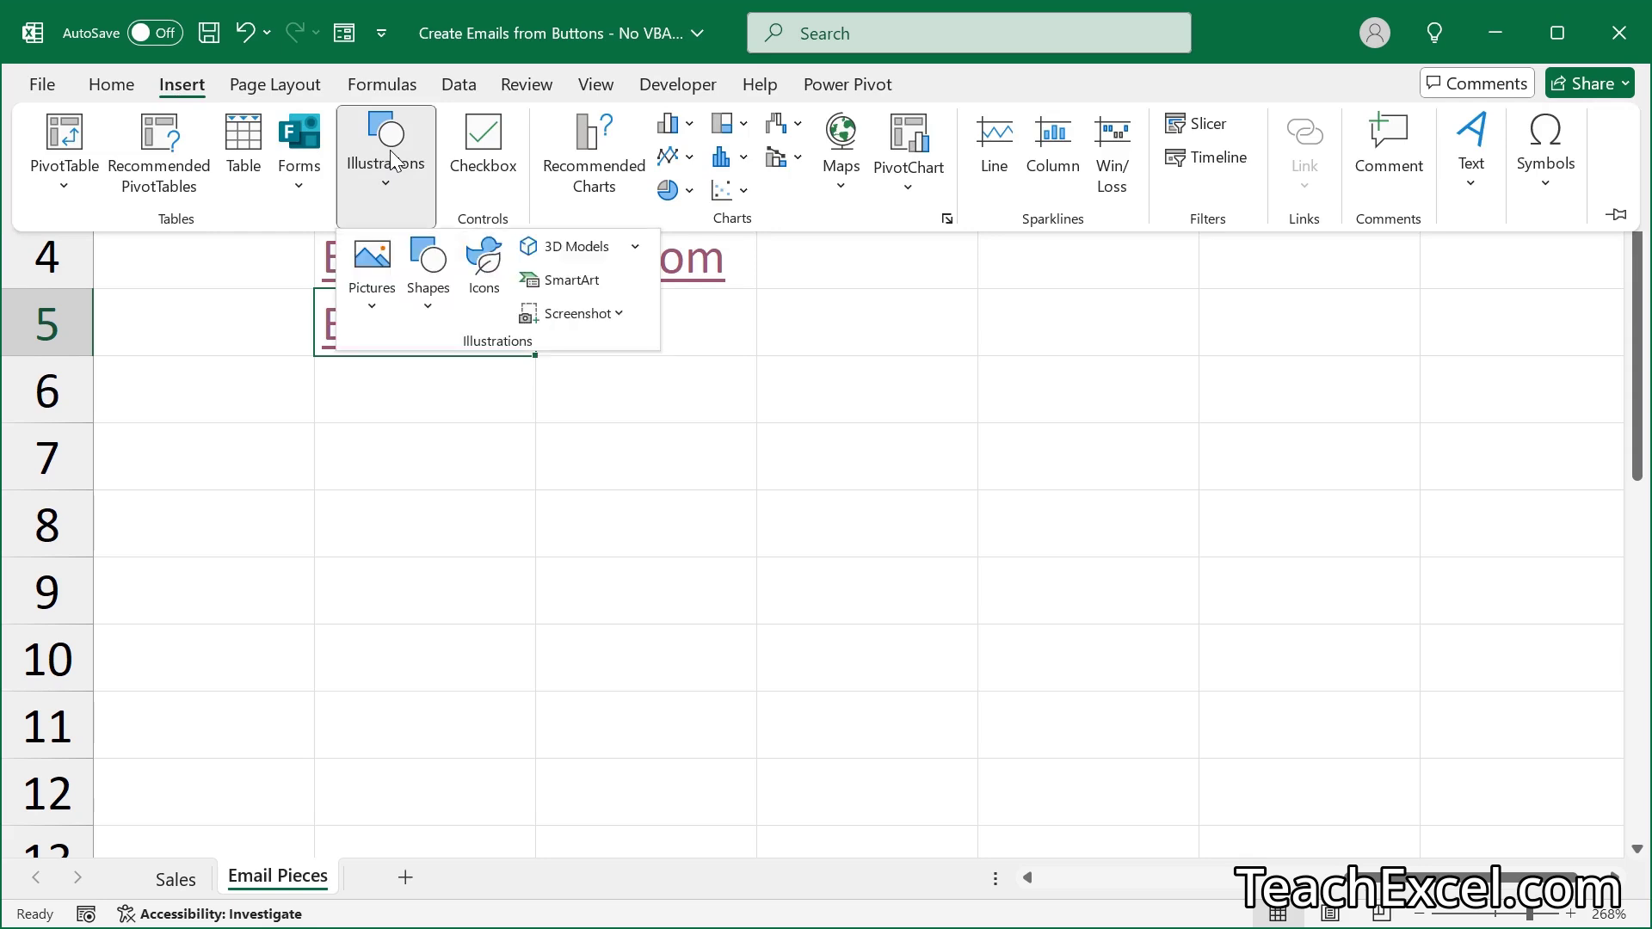
left_click(433, 277)
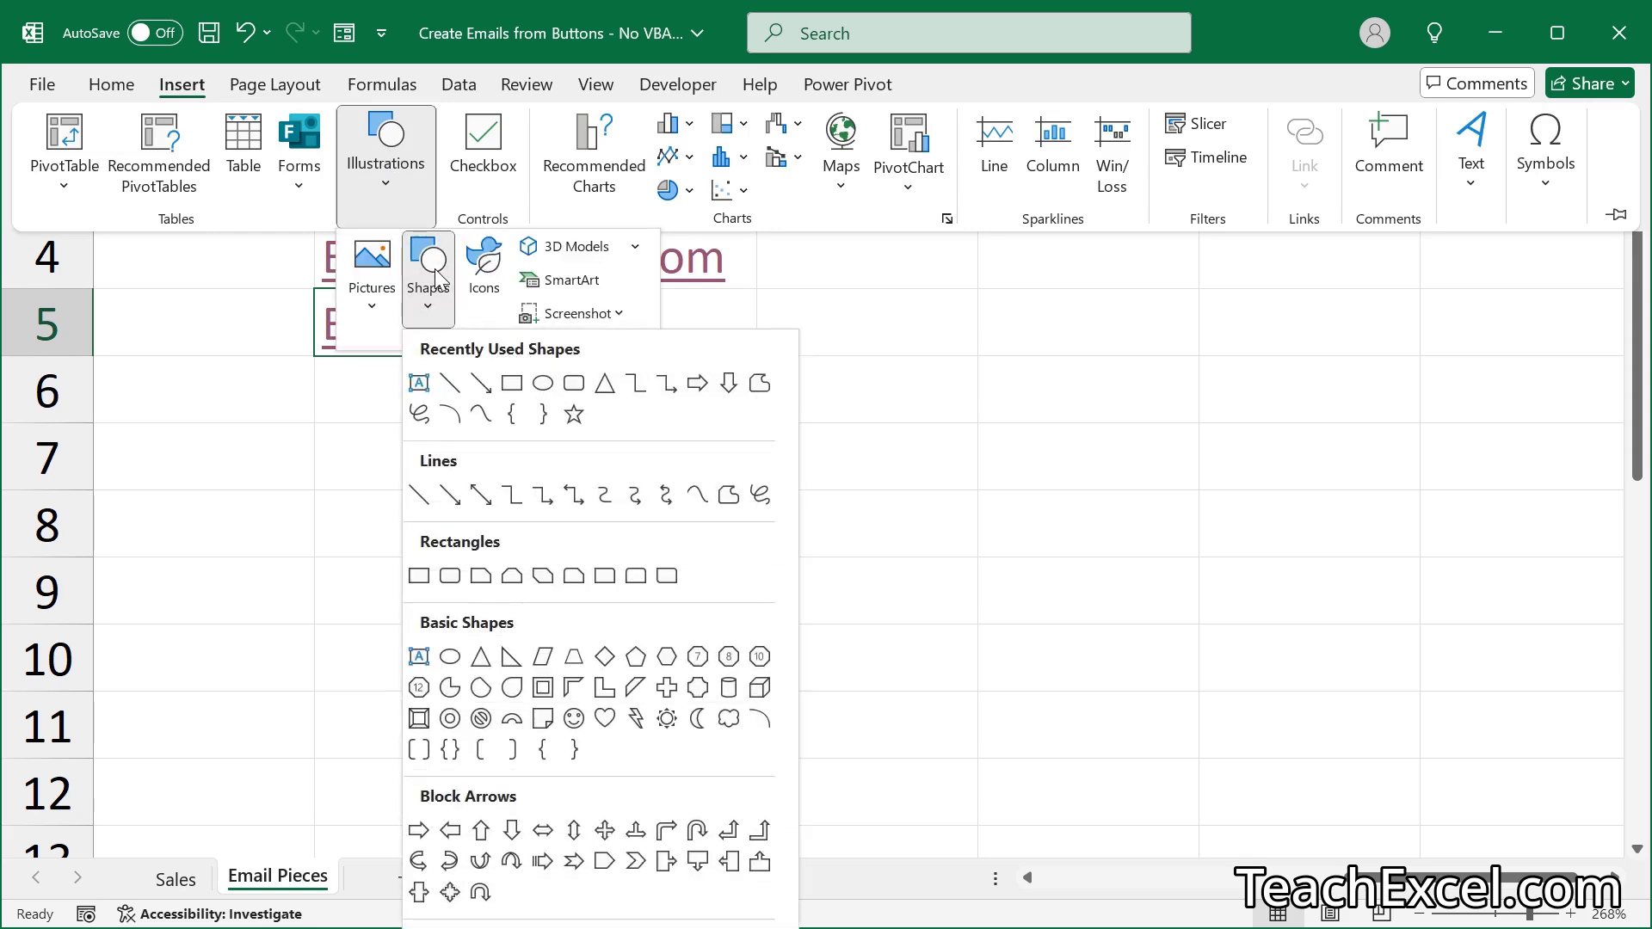
left_click(574, 384)
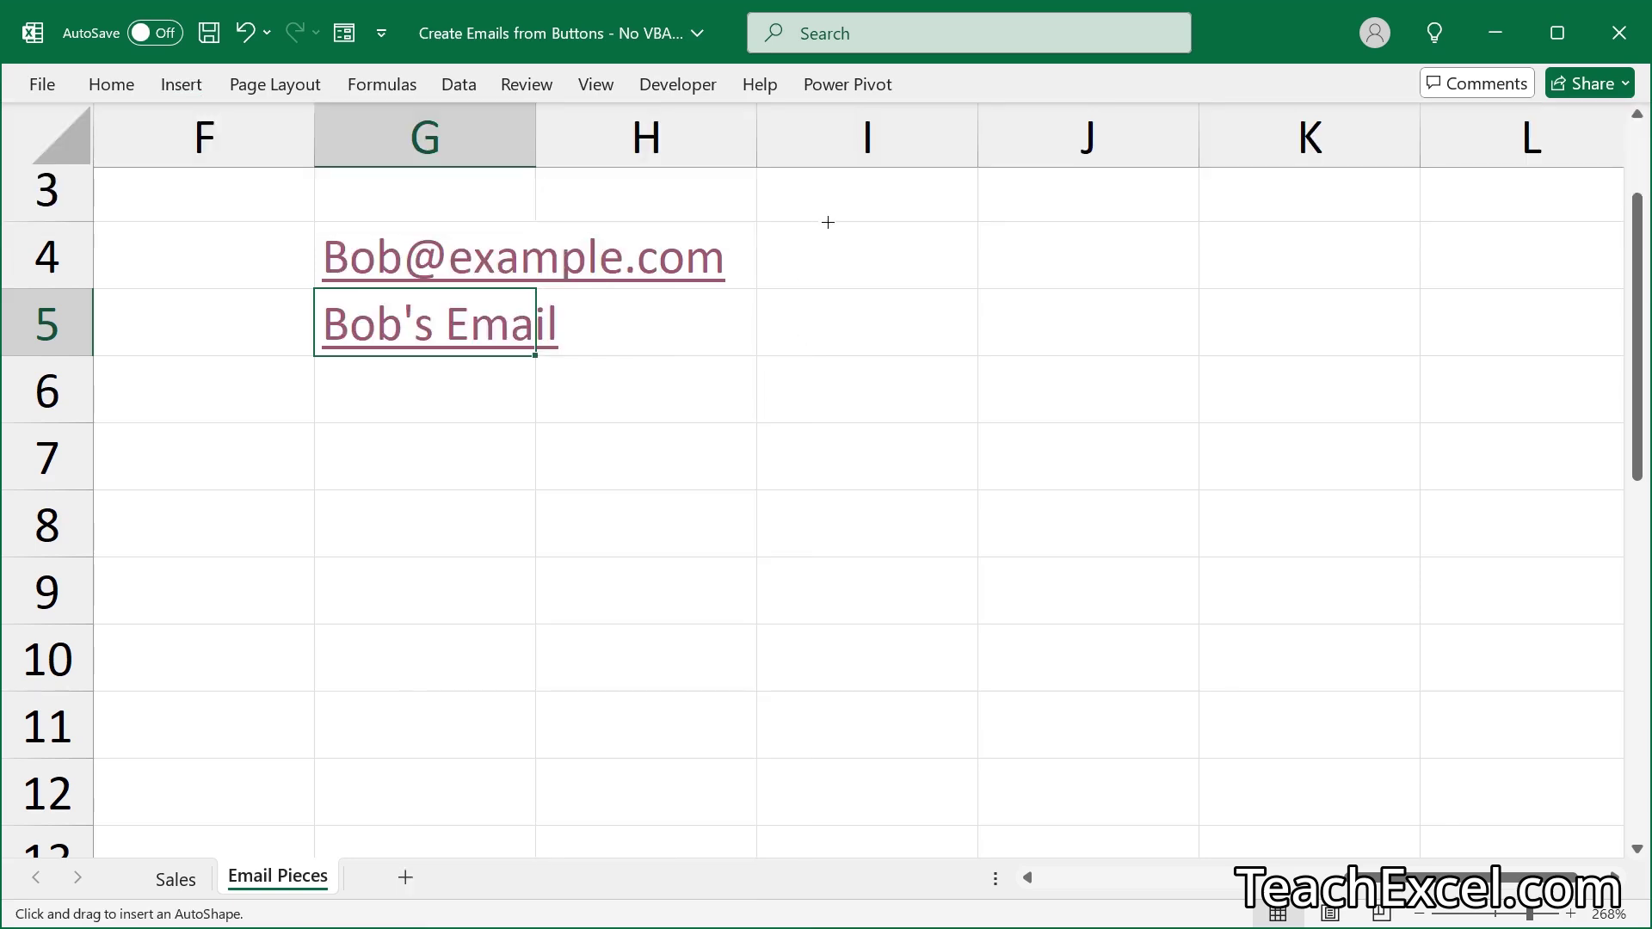
left_click_drag(934, 237, 1224, 338)
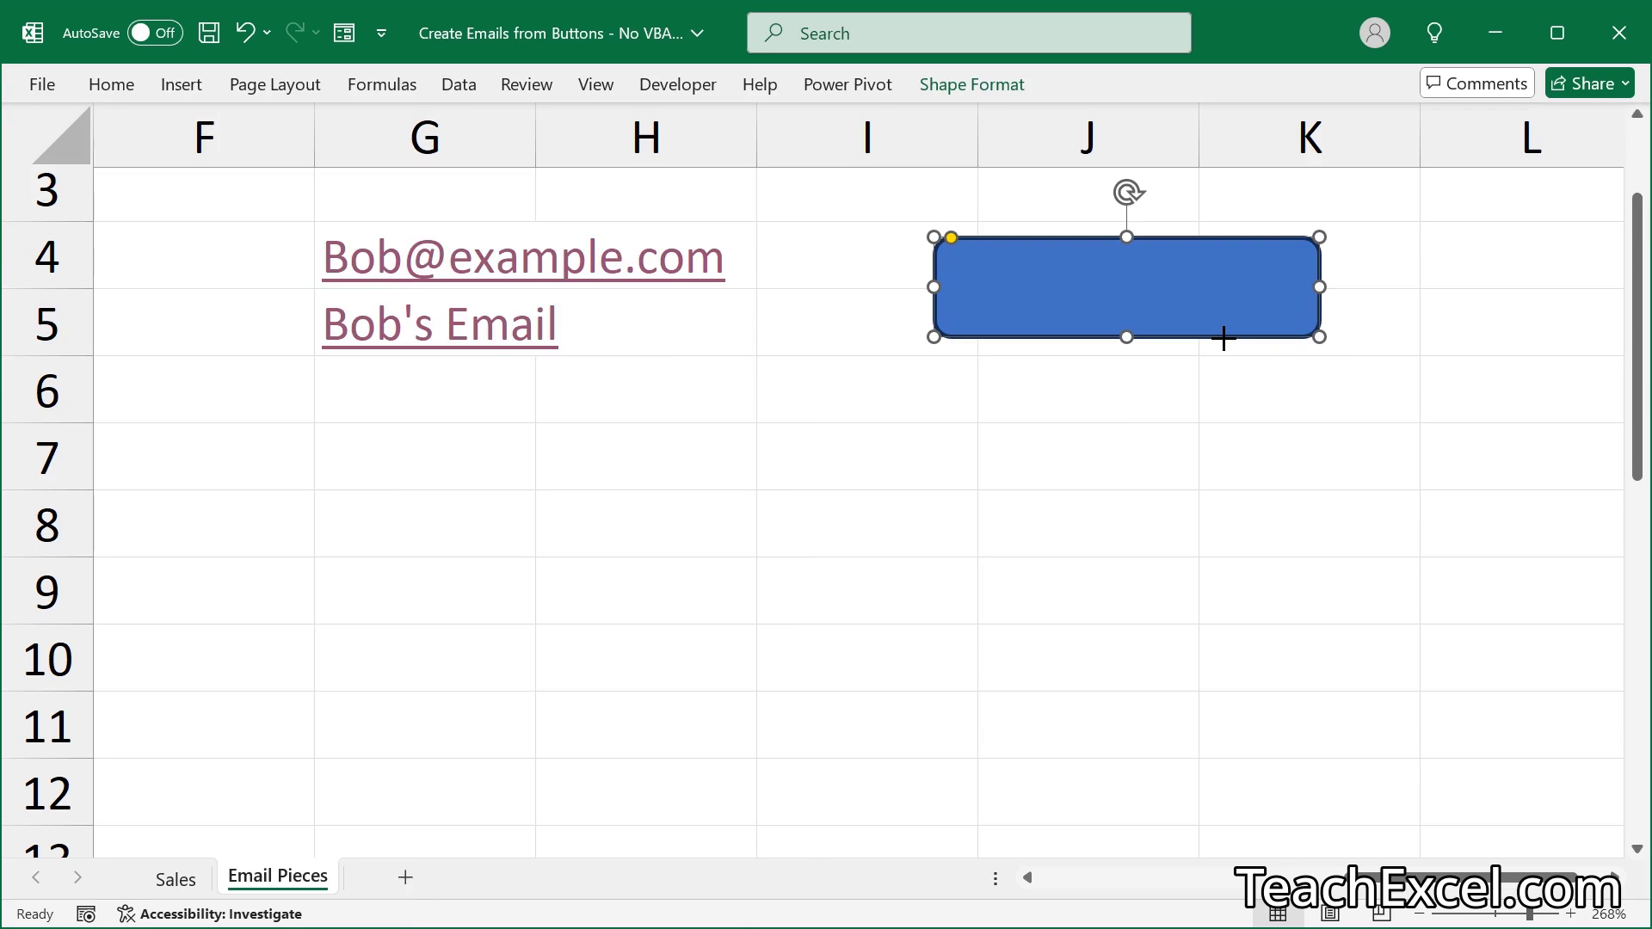
type("Conta")
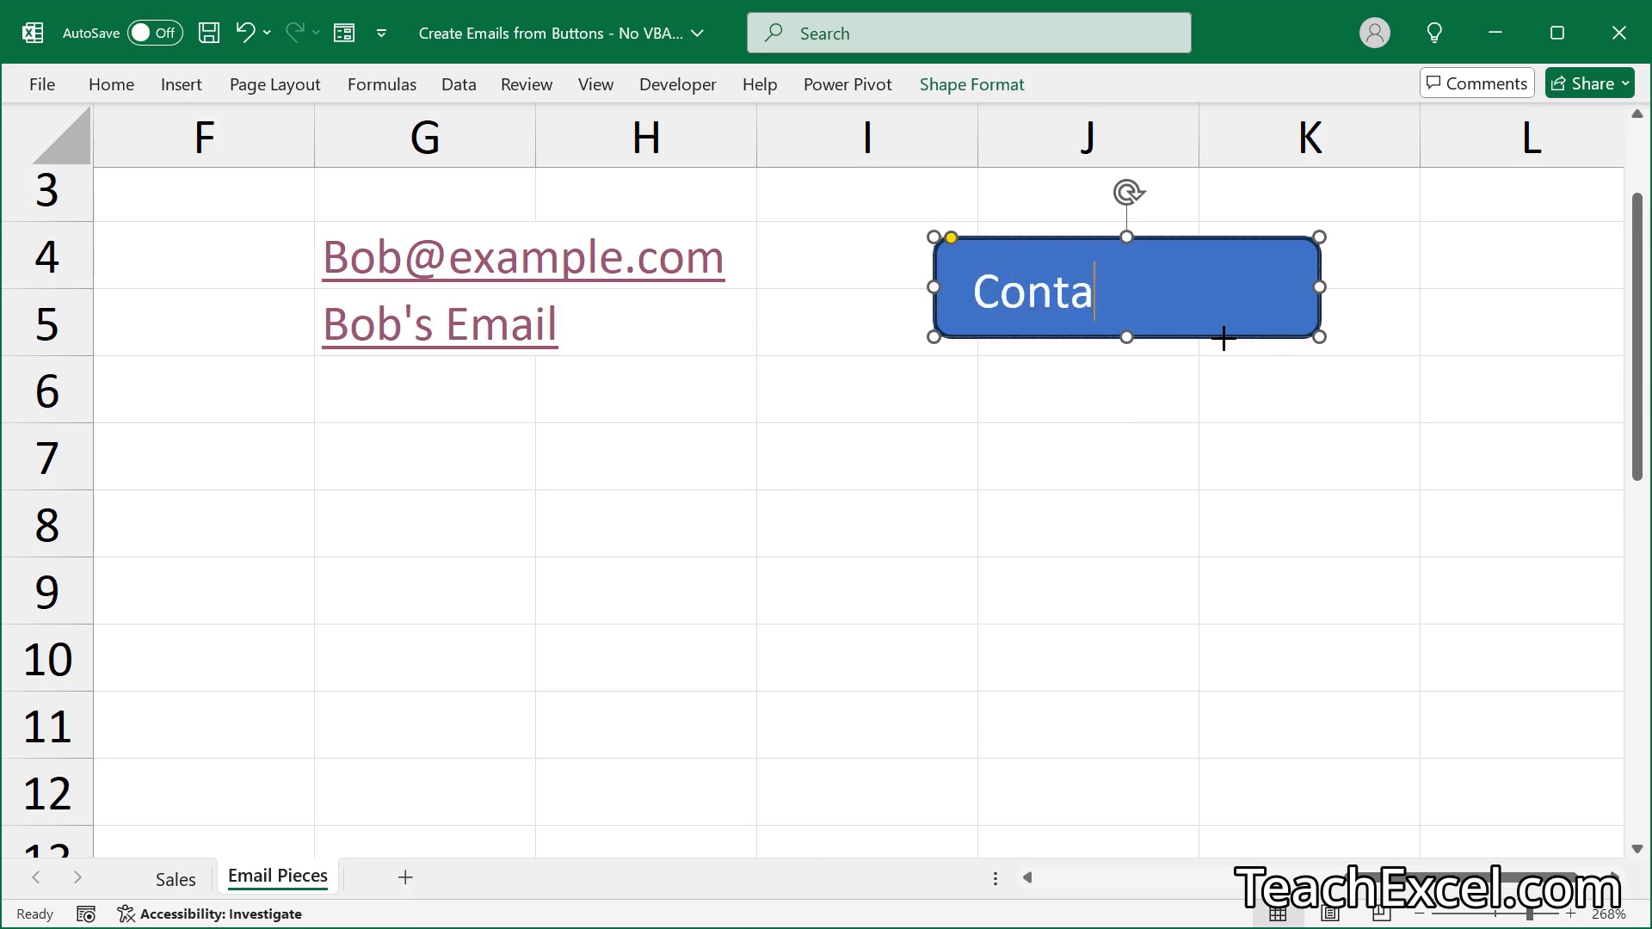
type("ct Us")
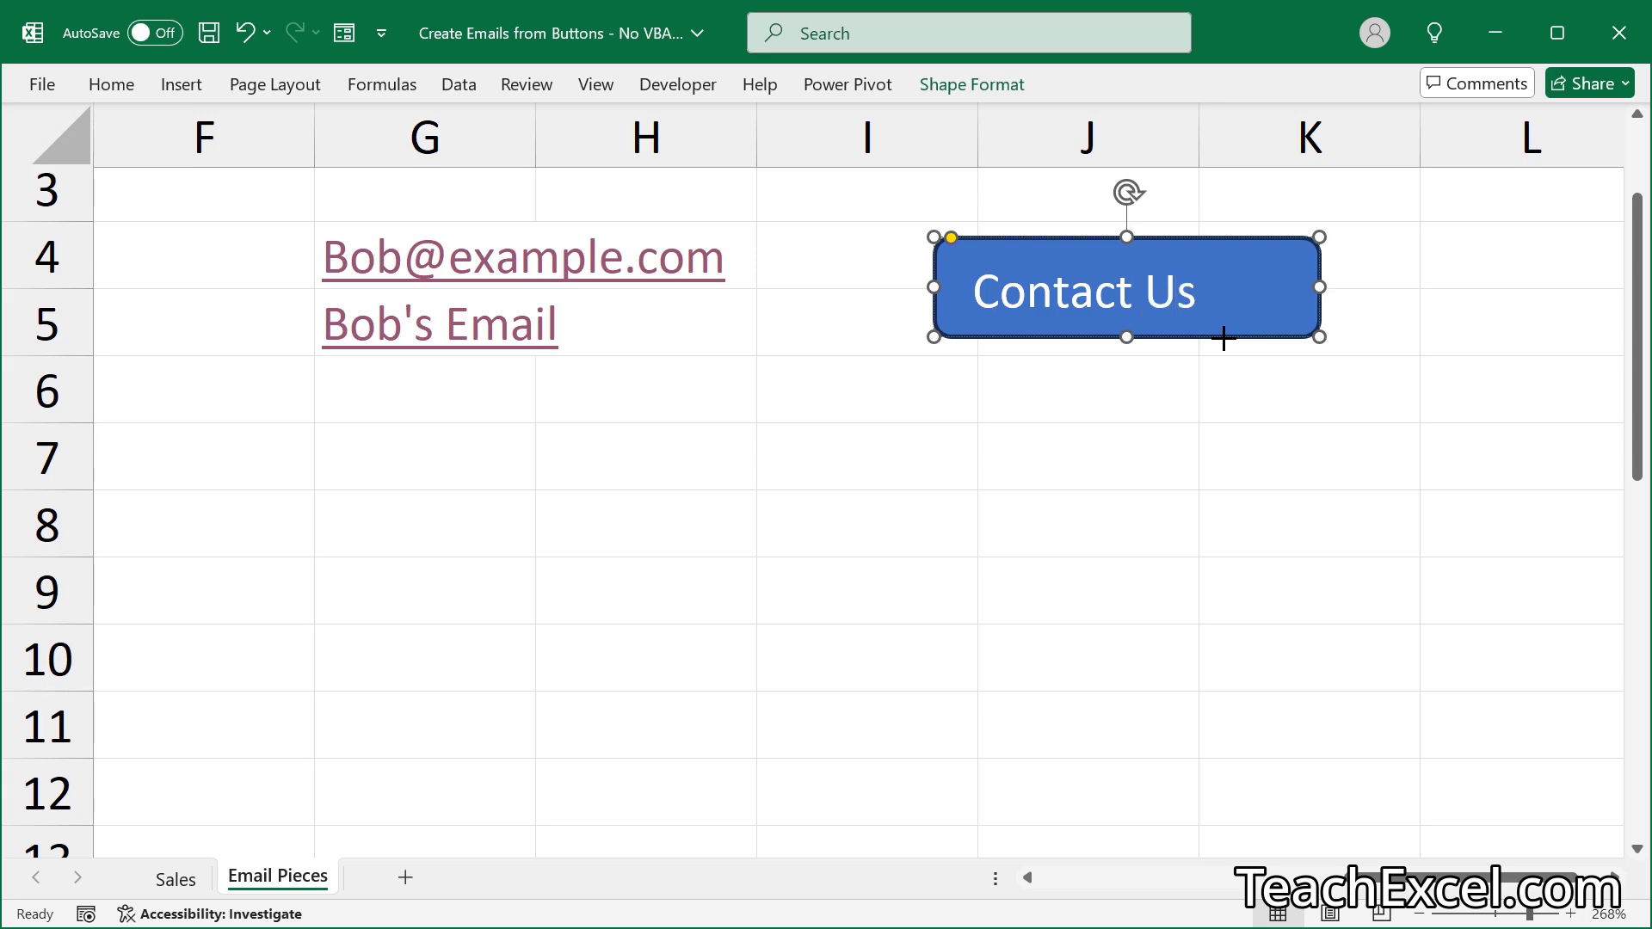
Link the "Contact Us" shape to the recipient's e-mail address with the subject "Your Subject", deselect it and test the button
right_click(968, 278)
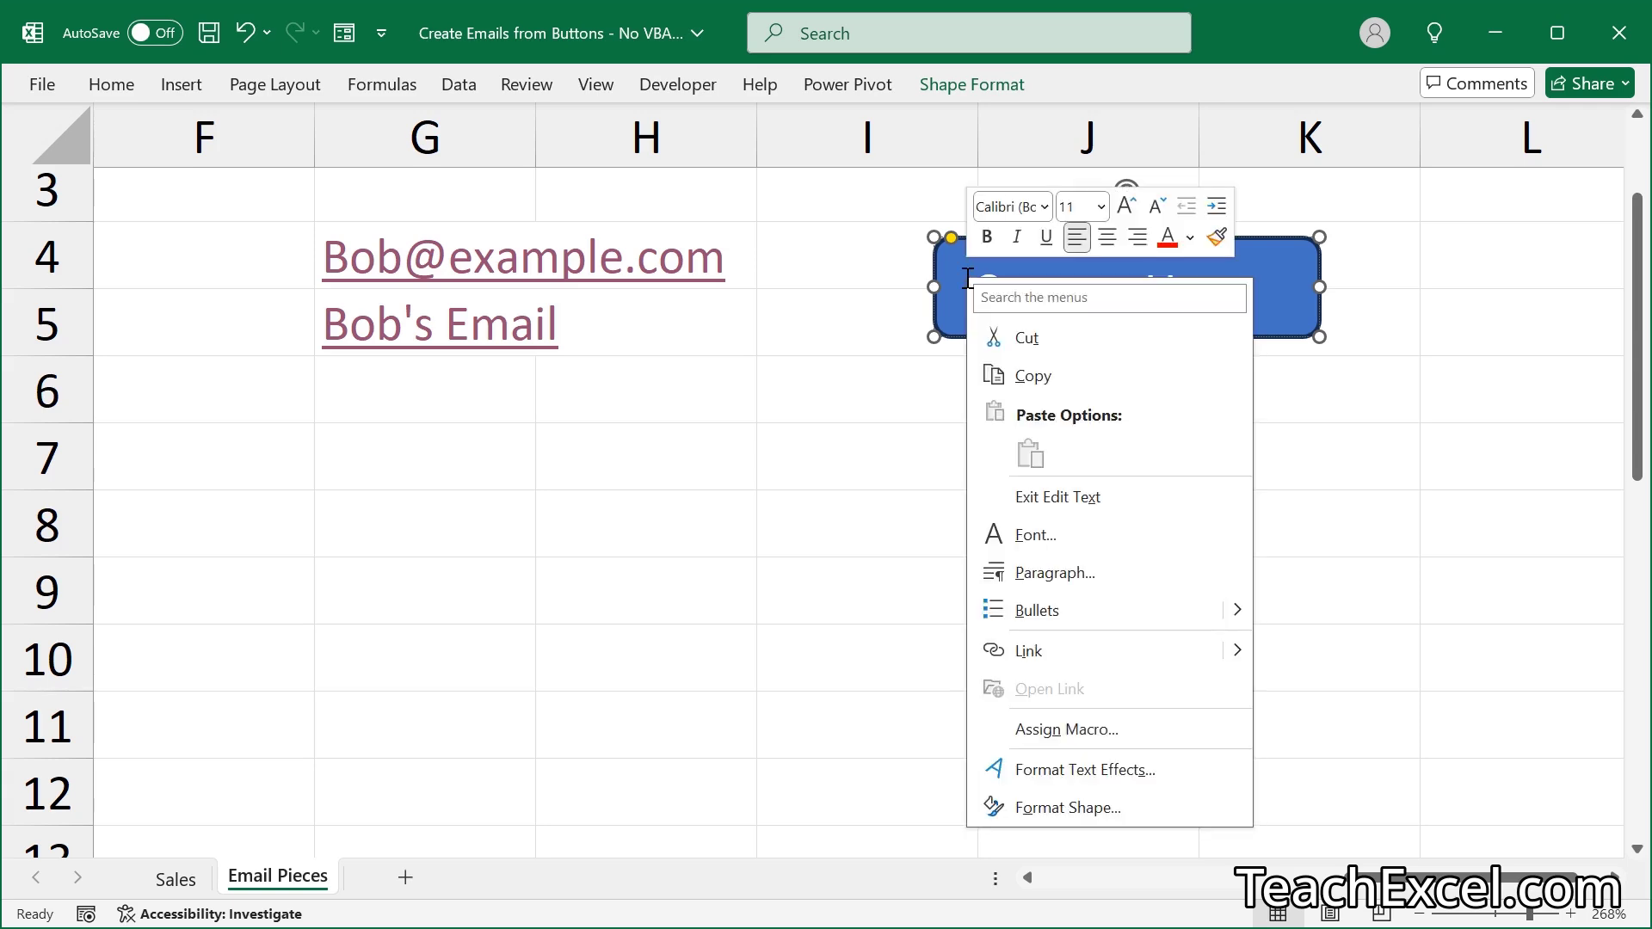
left_click(1114, 661)
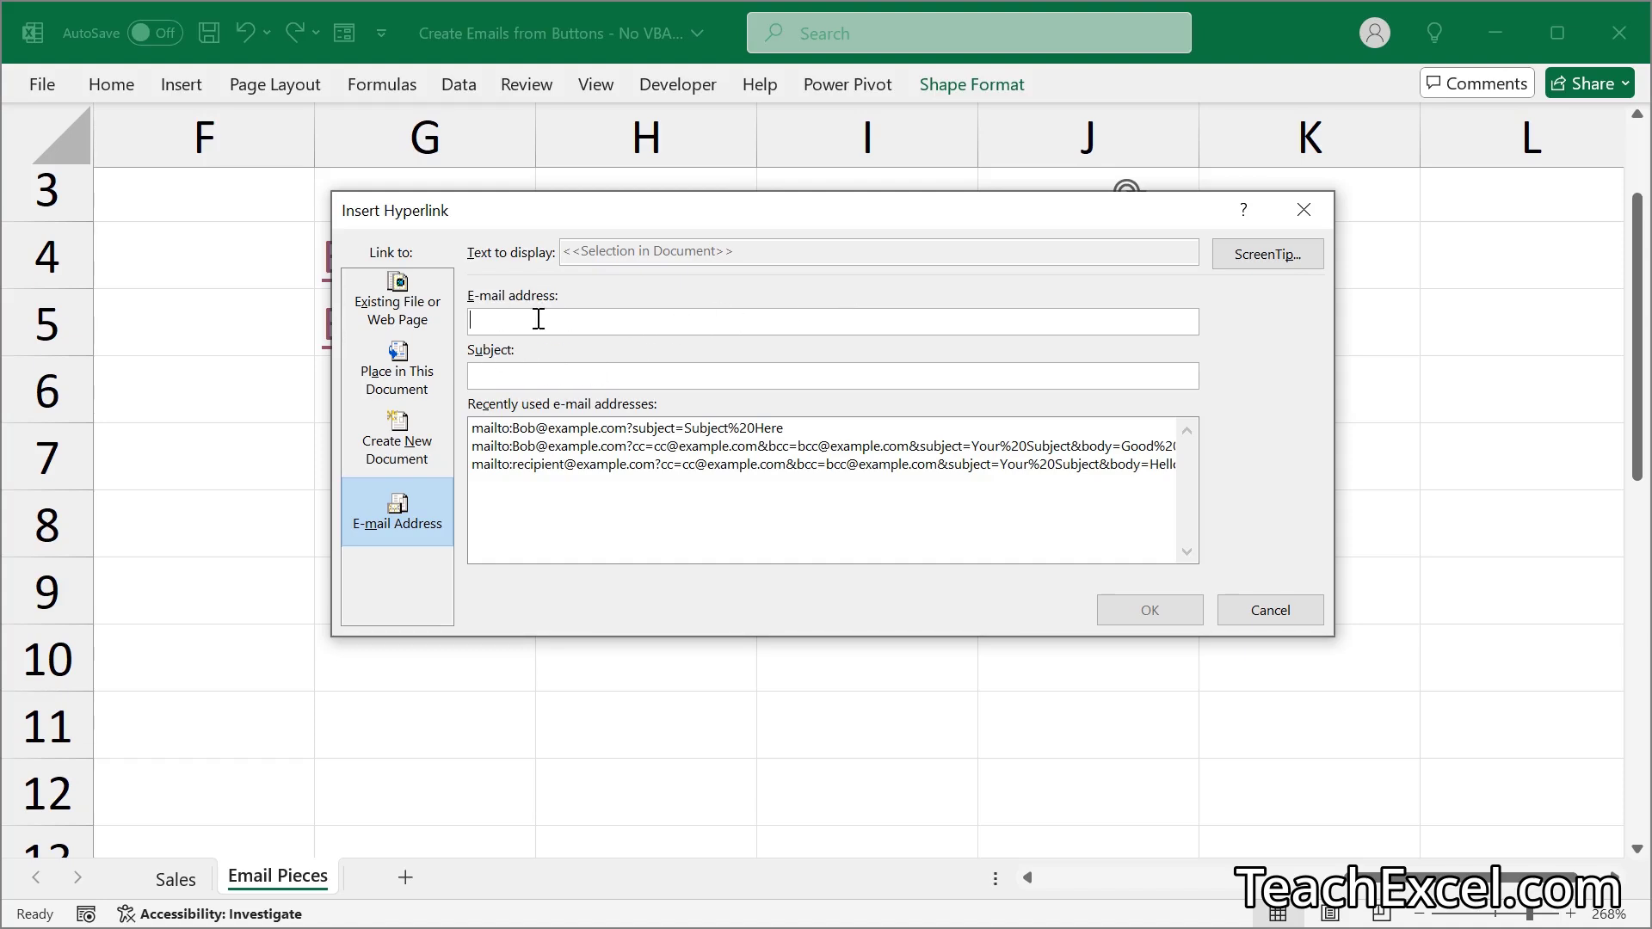
type("Bob")
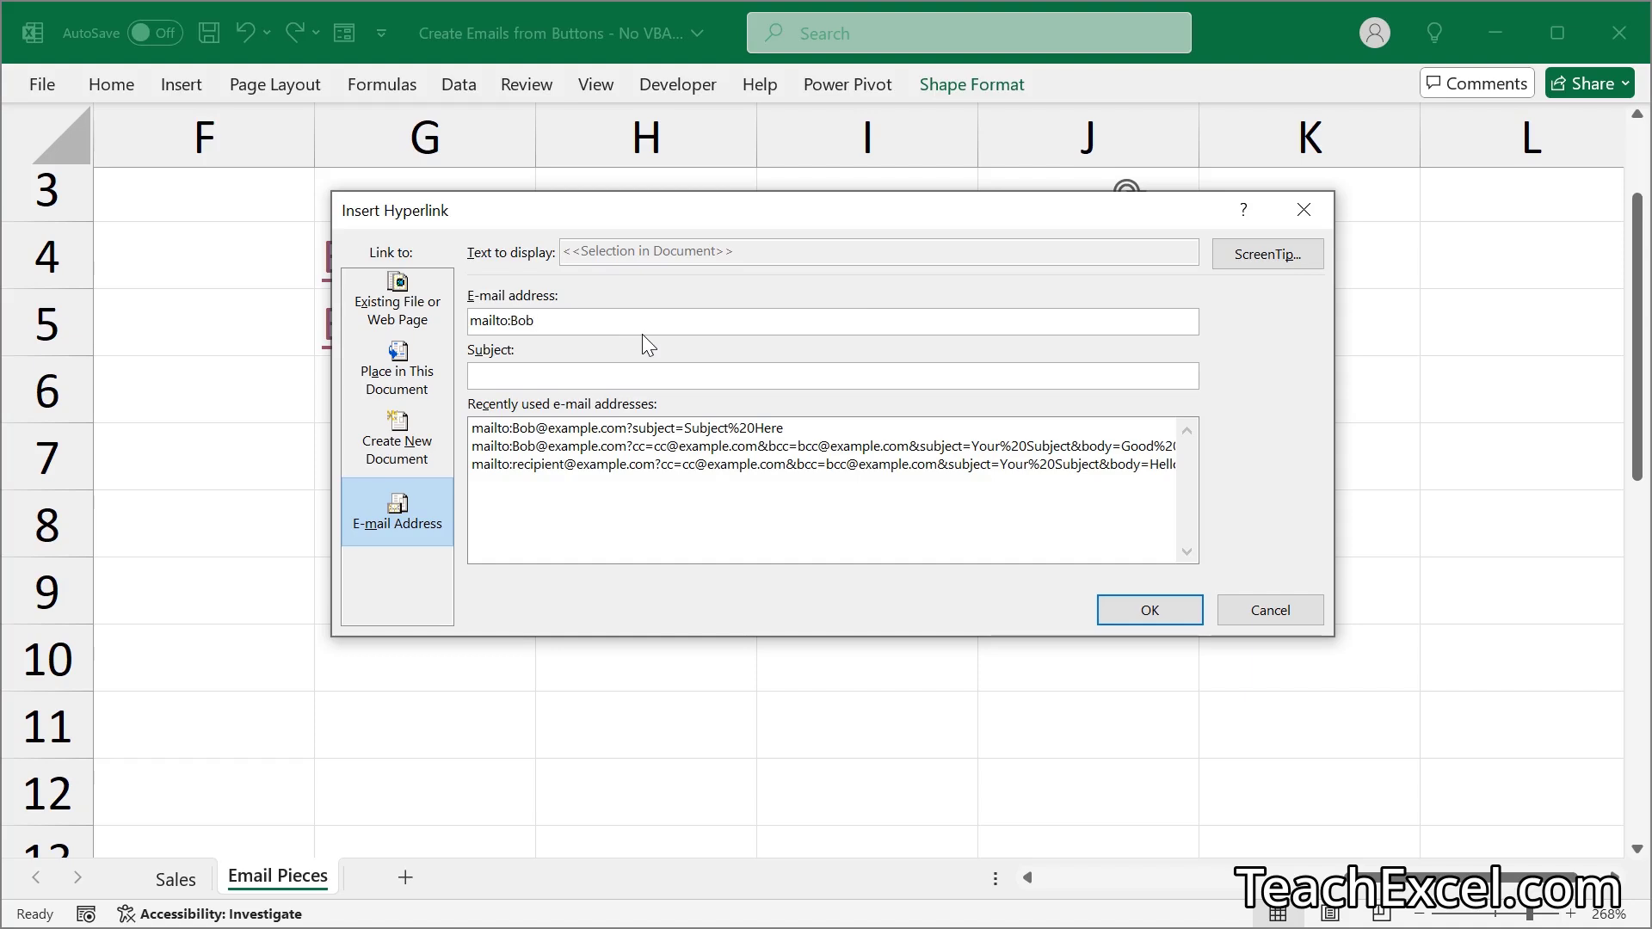
type("@exampl")
type("Your Subject")
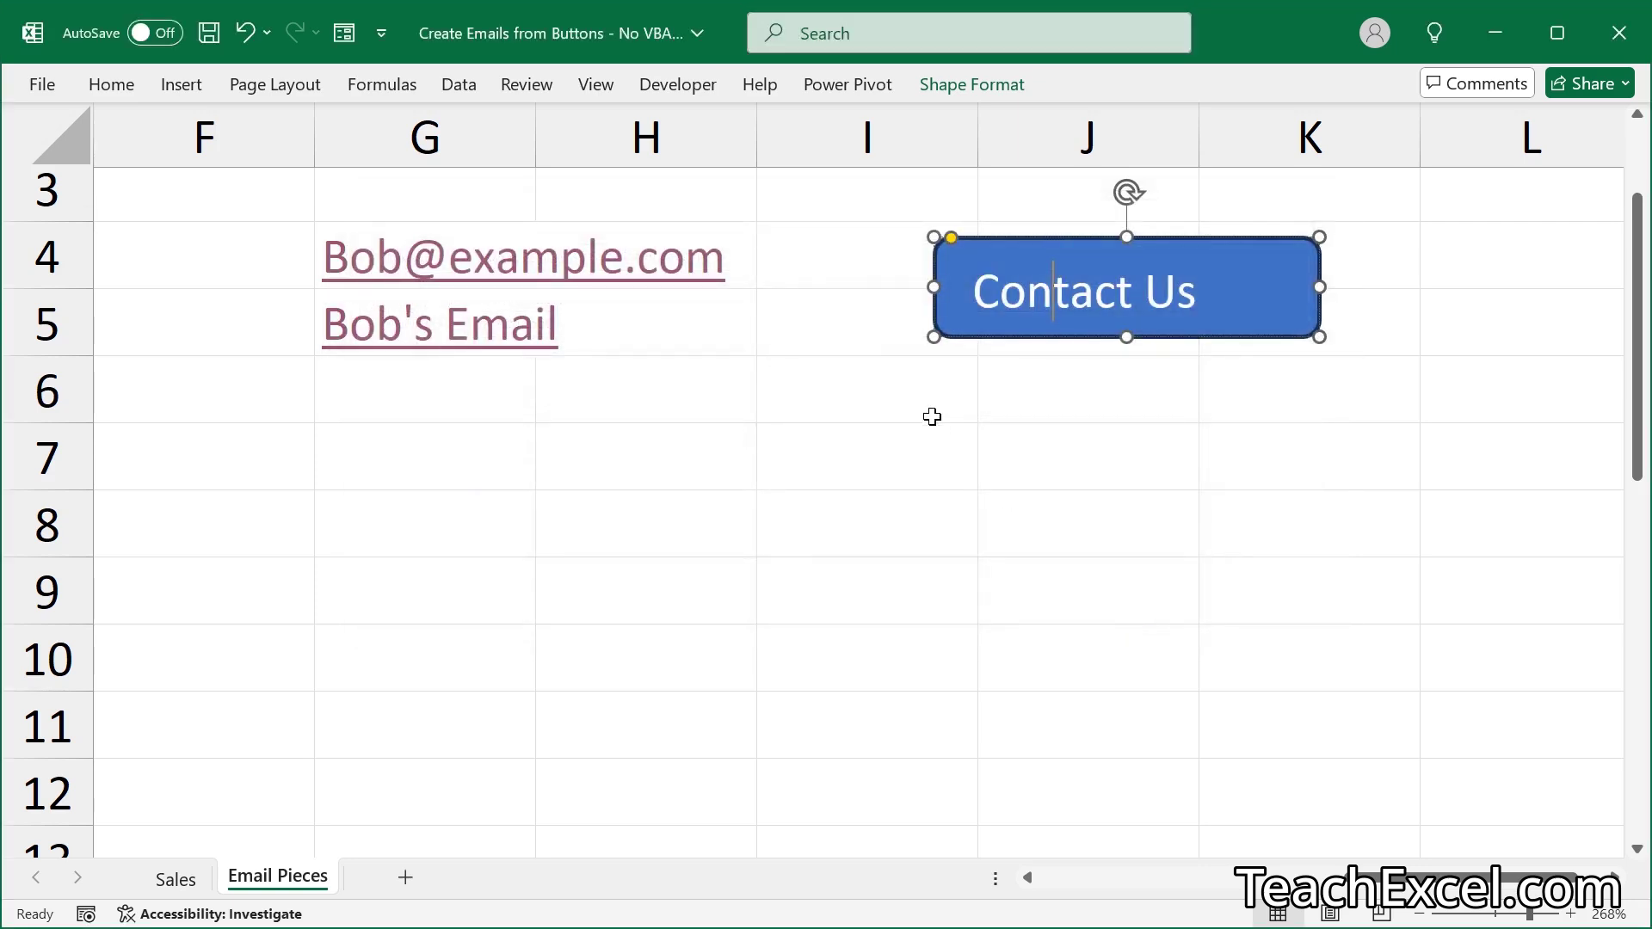
key("Escape")
key("Escape")
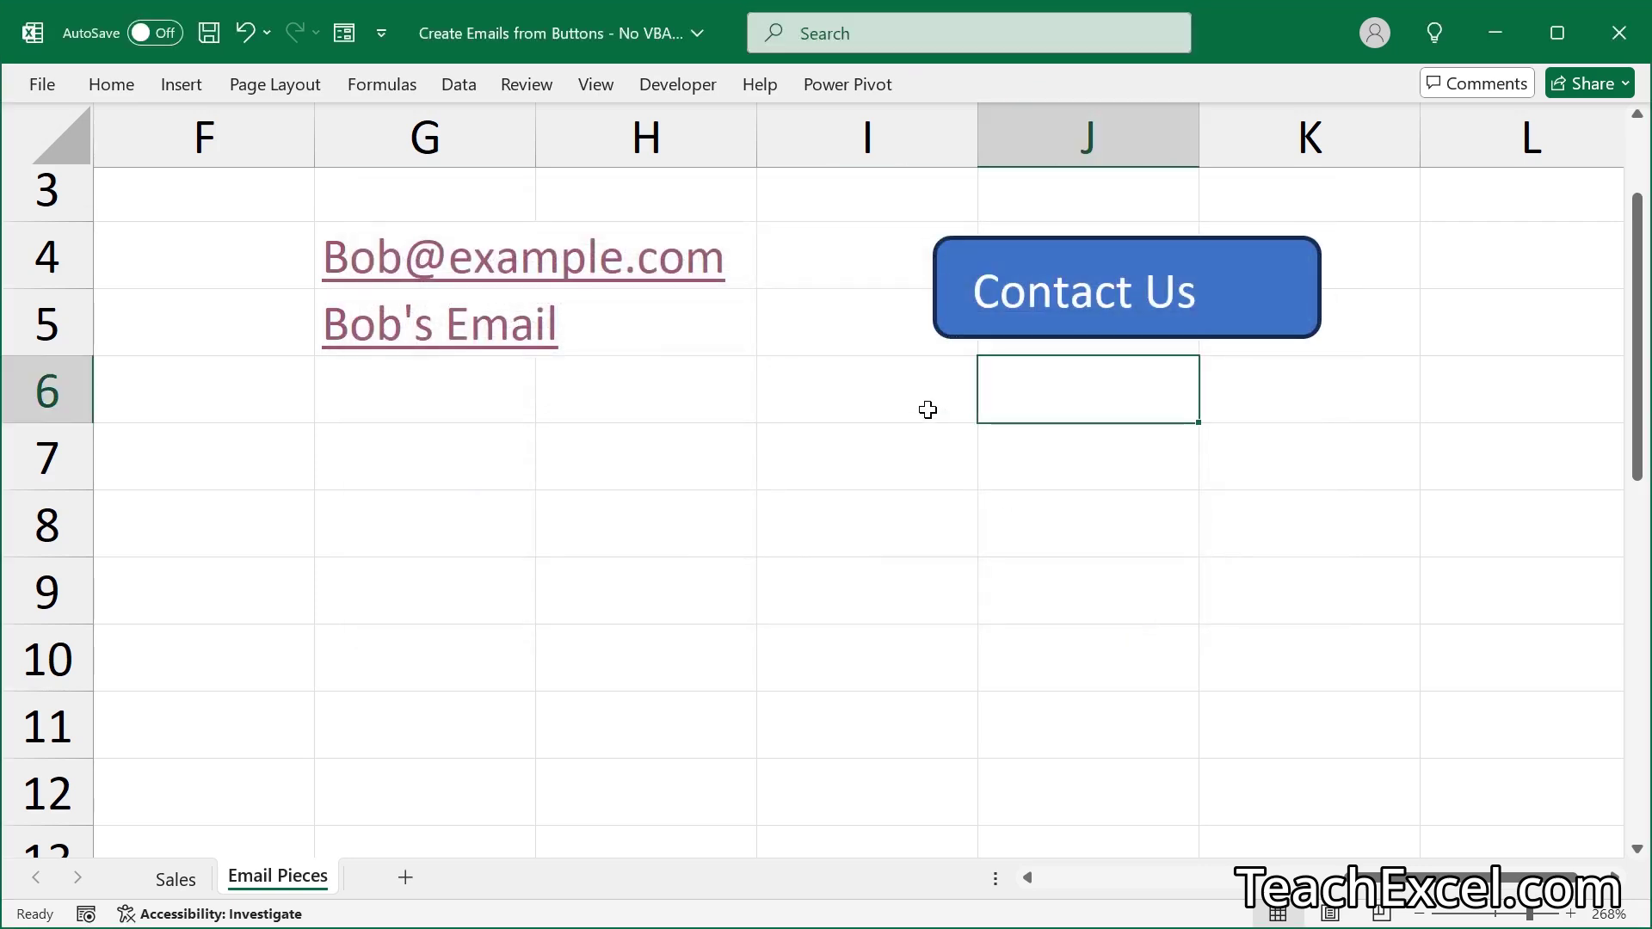
left_click(1142, 313)
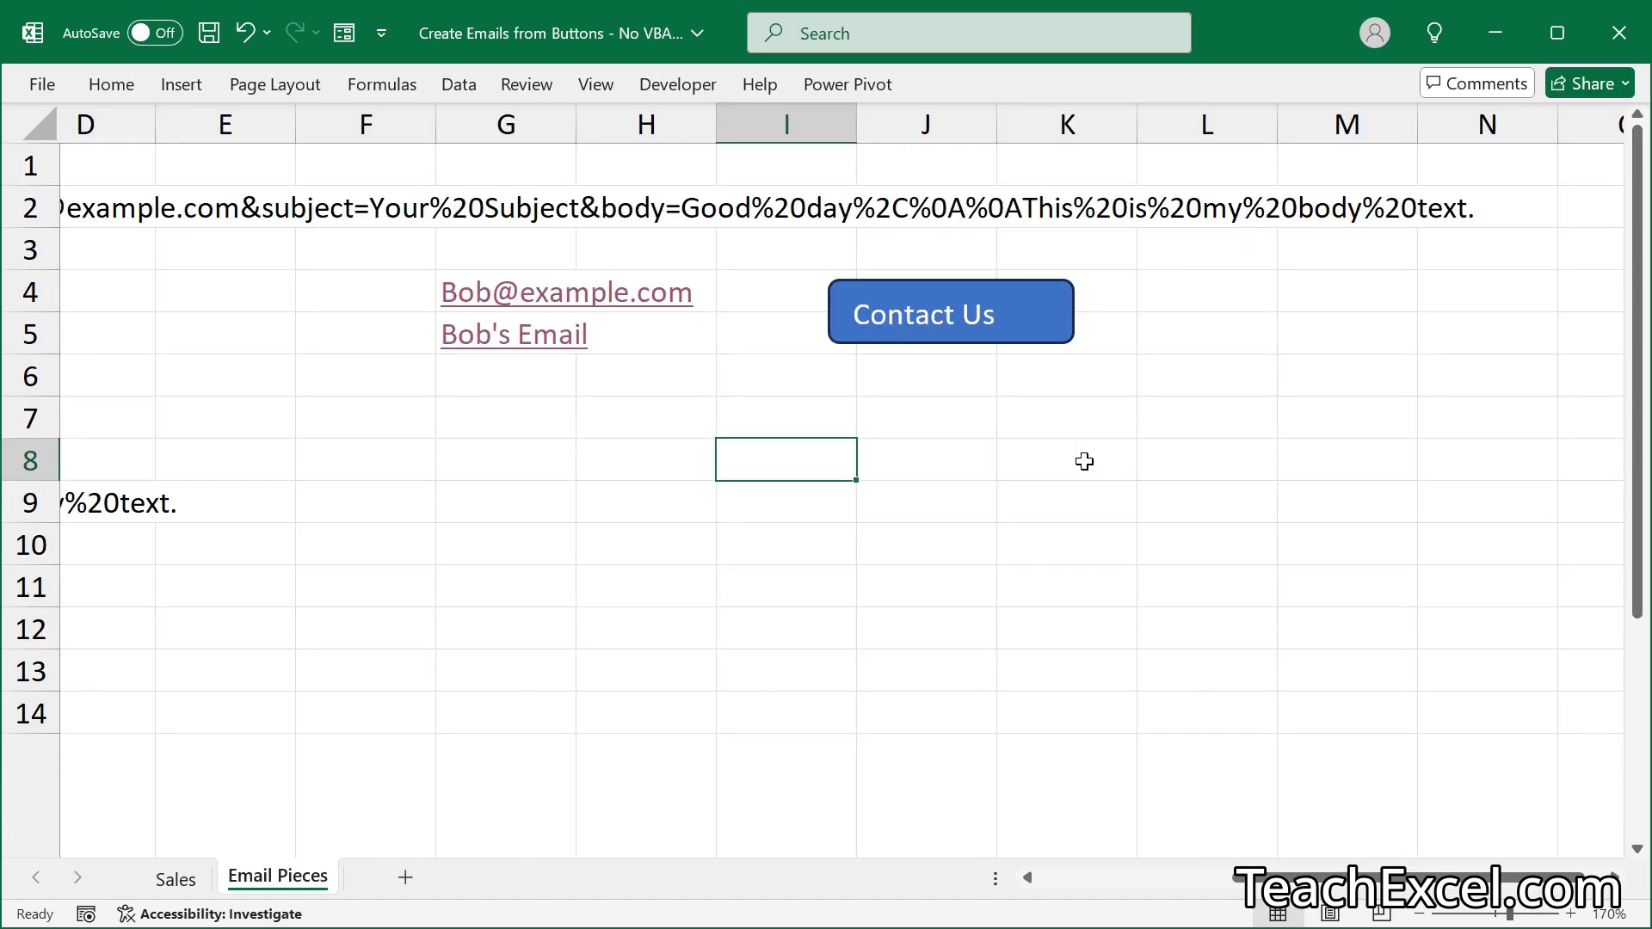
Examine the complete mailto string, its separate pieces, the HYPERLINK formula and the URL-encoded body text on the Email Pieces sheet
scroll(1085, 462, "left", 5)
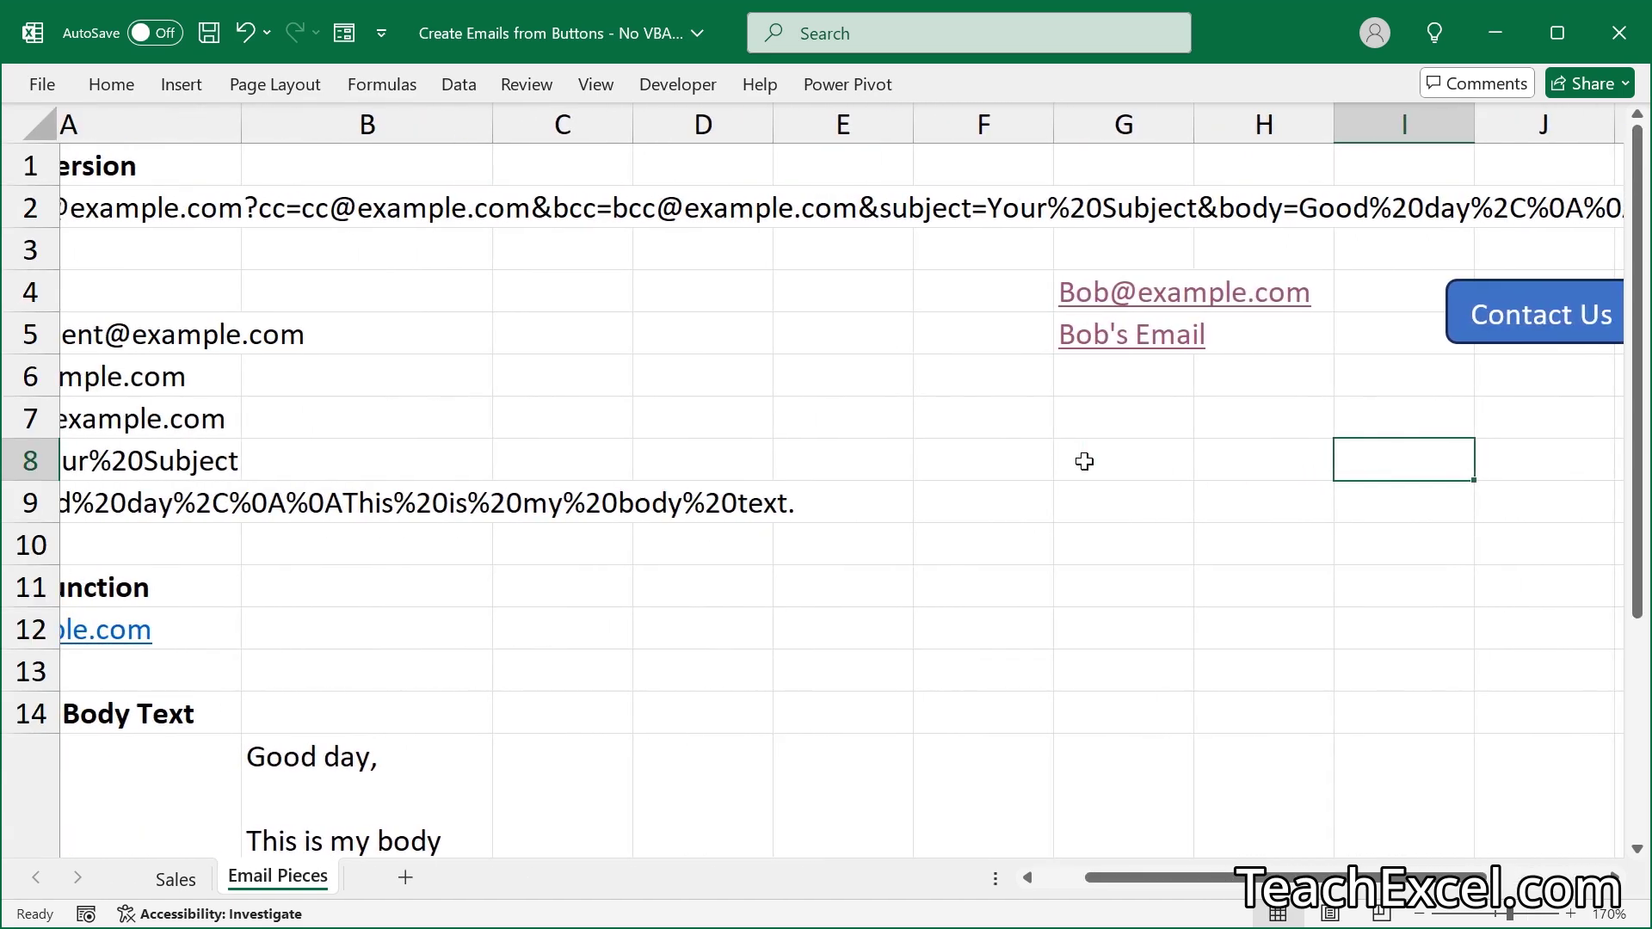
scroll(1084, 462, "left", 2)
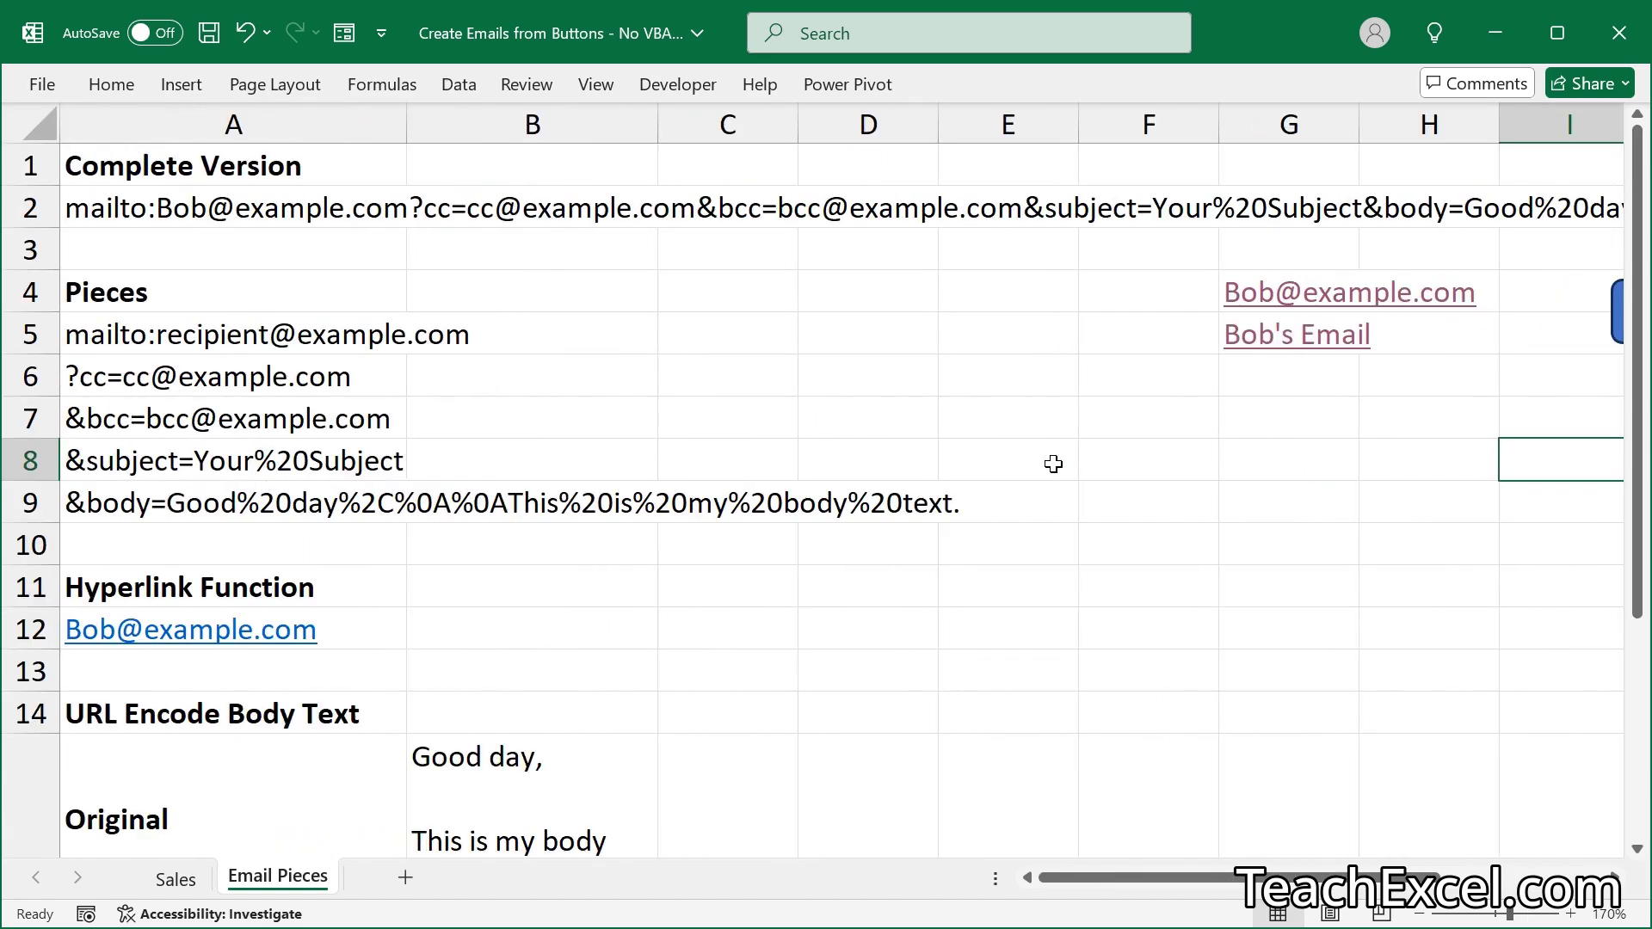
double_click(183, 211)
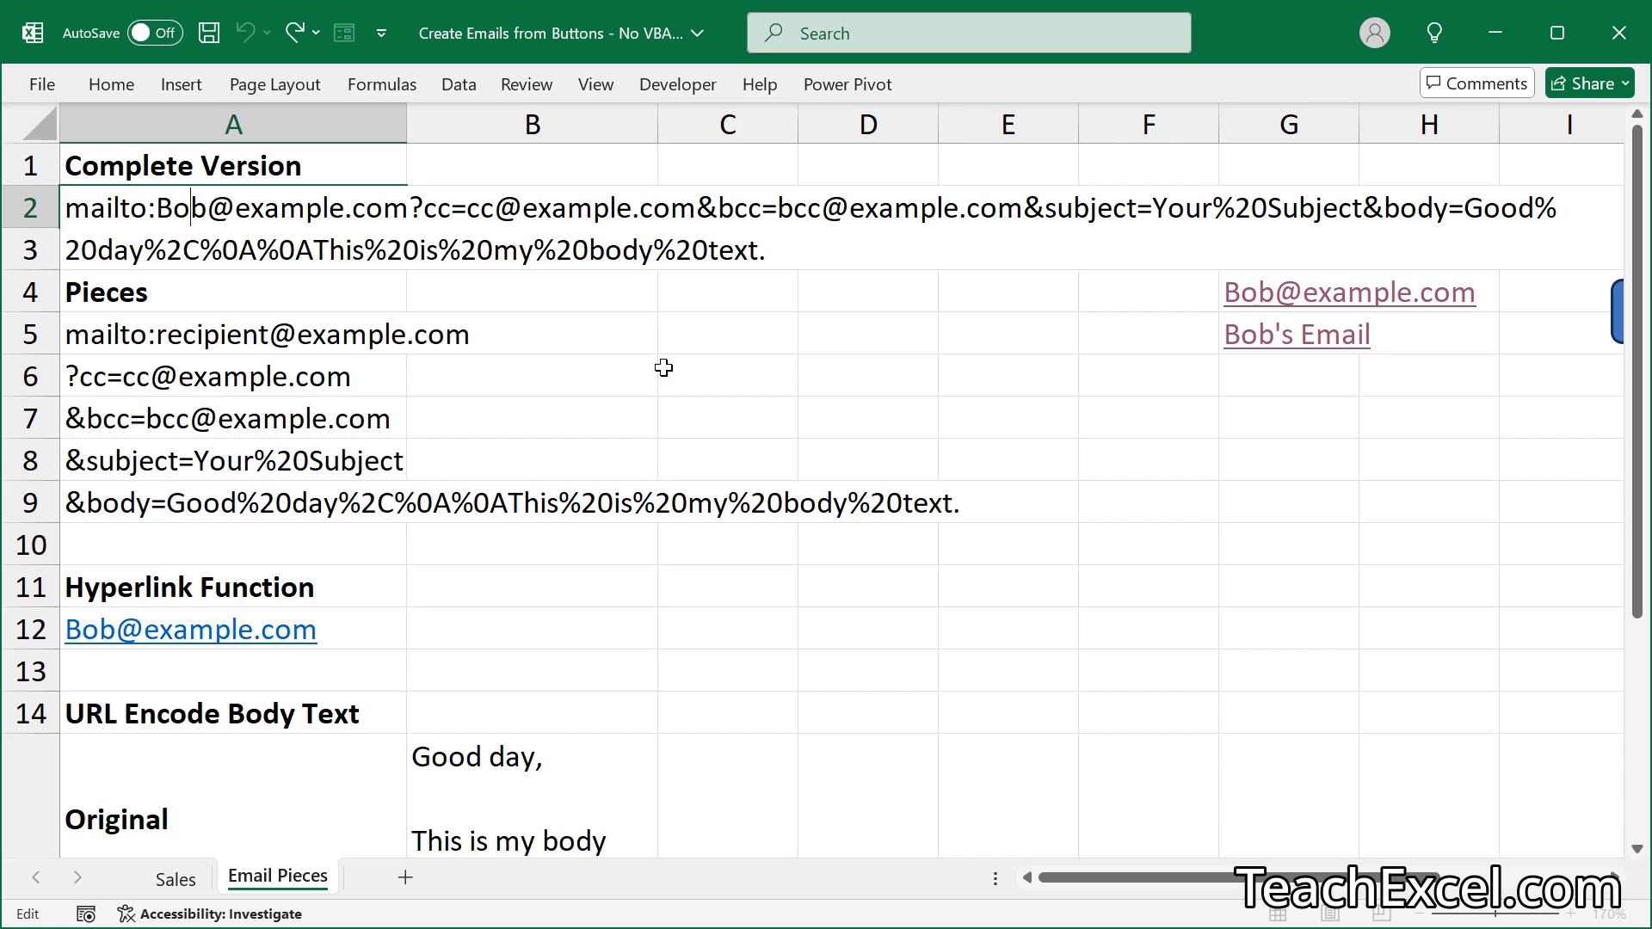
key("Escape")
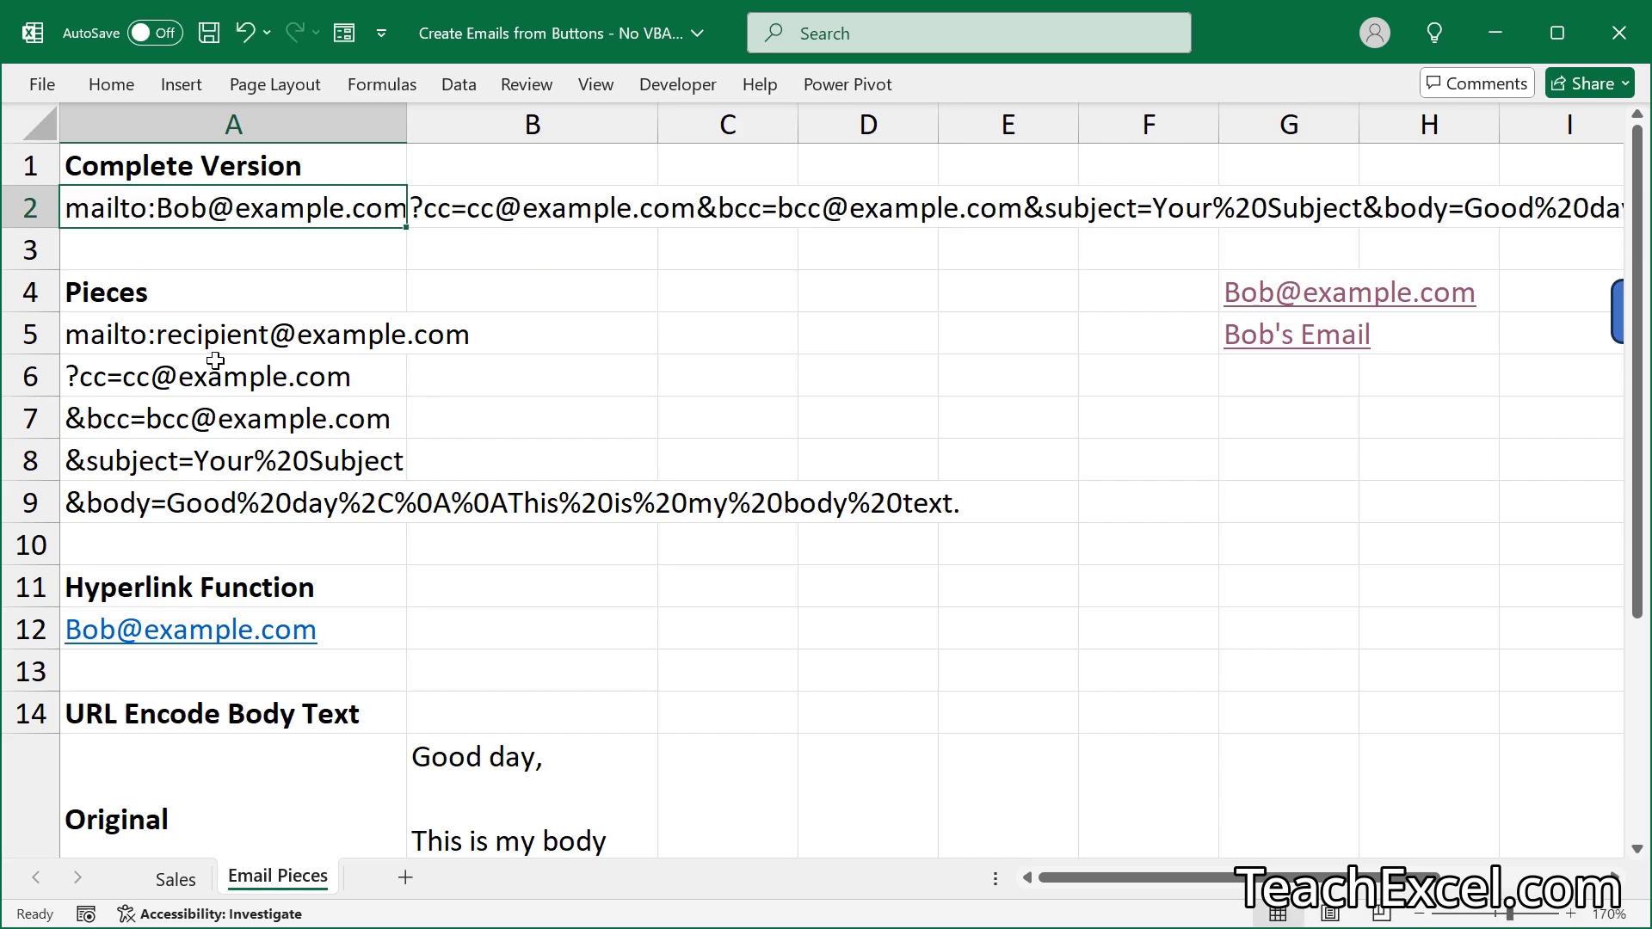
left_click_drag(210, 343, 212, 505)
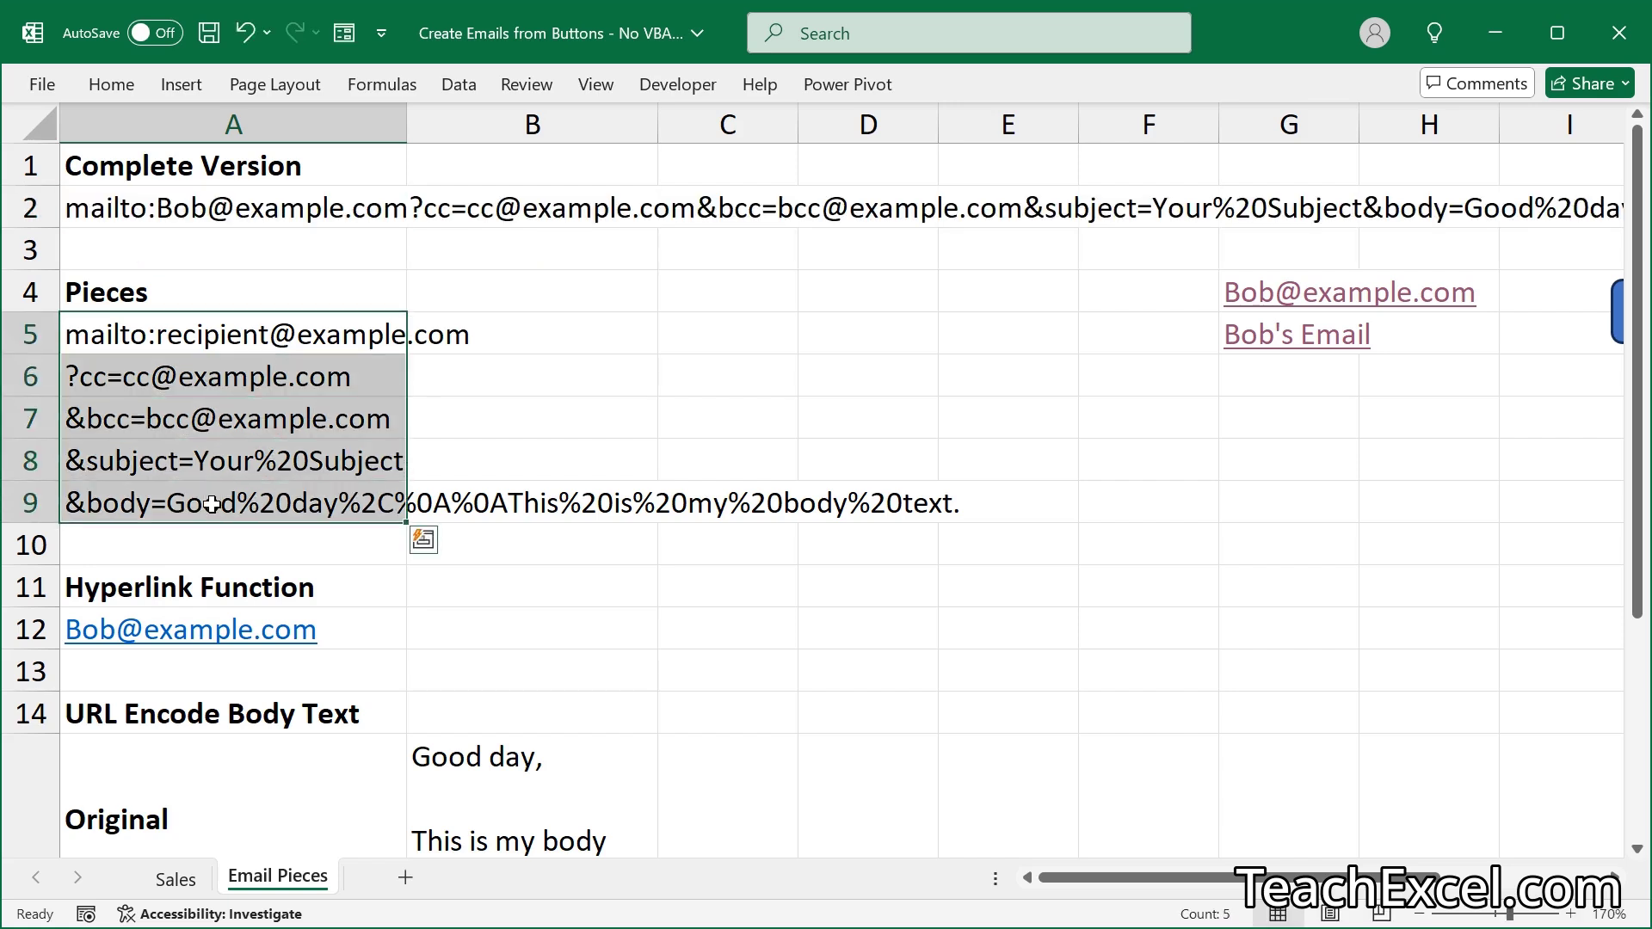
double_click(362, 636)
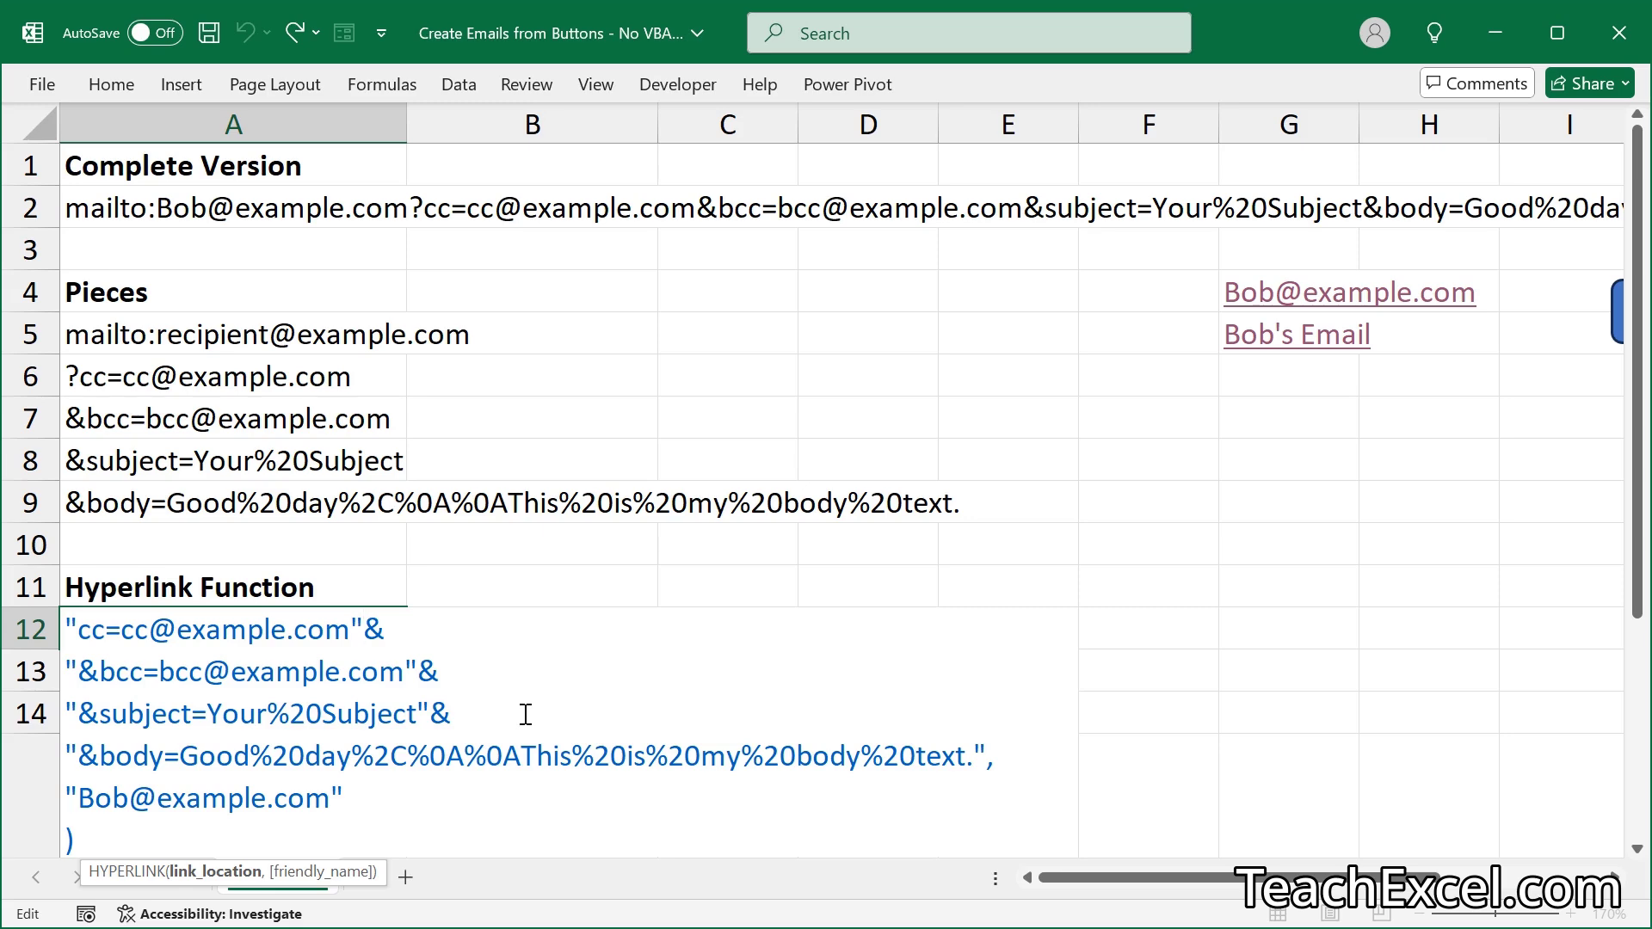
key("ctrl+Return")
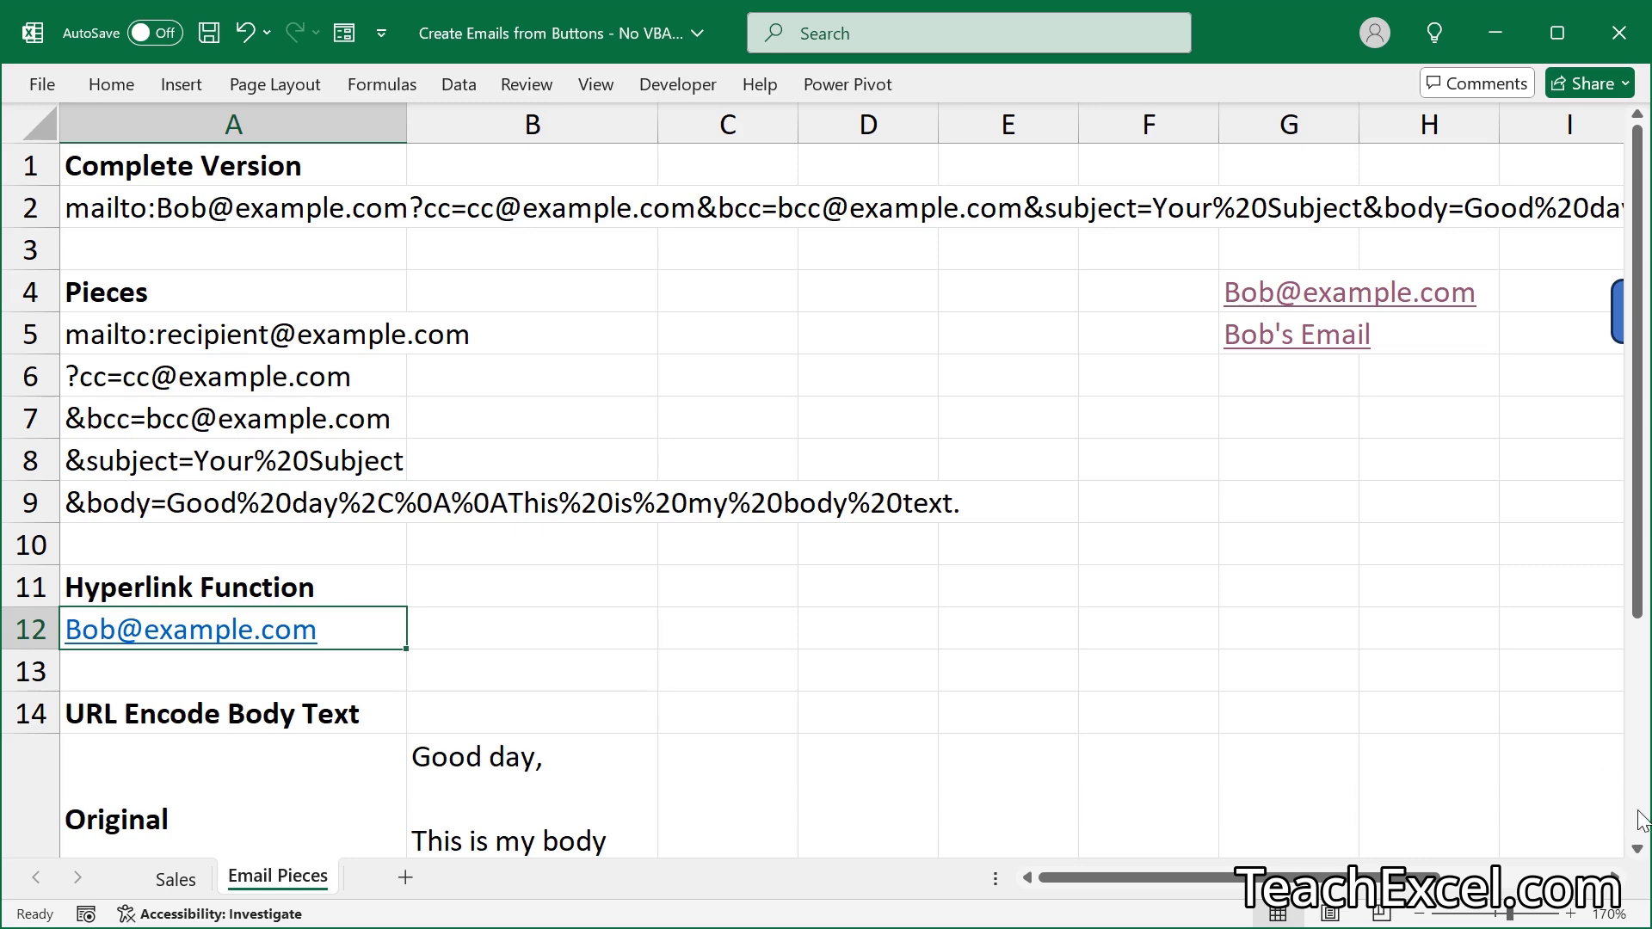
left_click(1638, 849)
scroll(1638, 852, "down", 2)
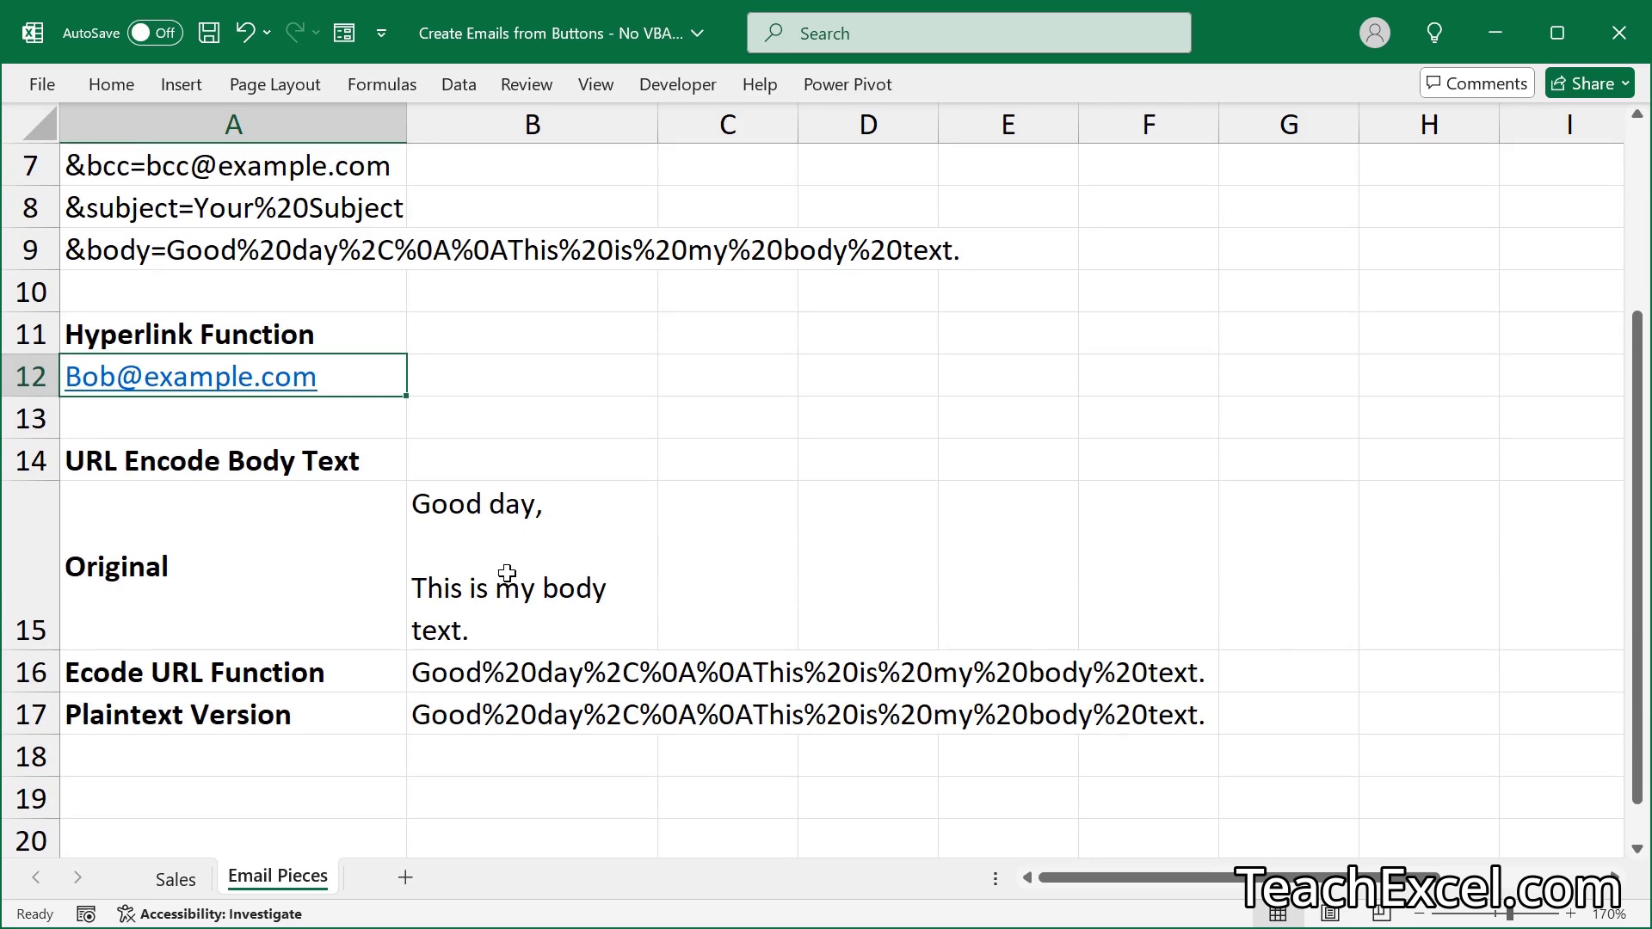
left_click_drag(1639, 468, 1639, 280)
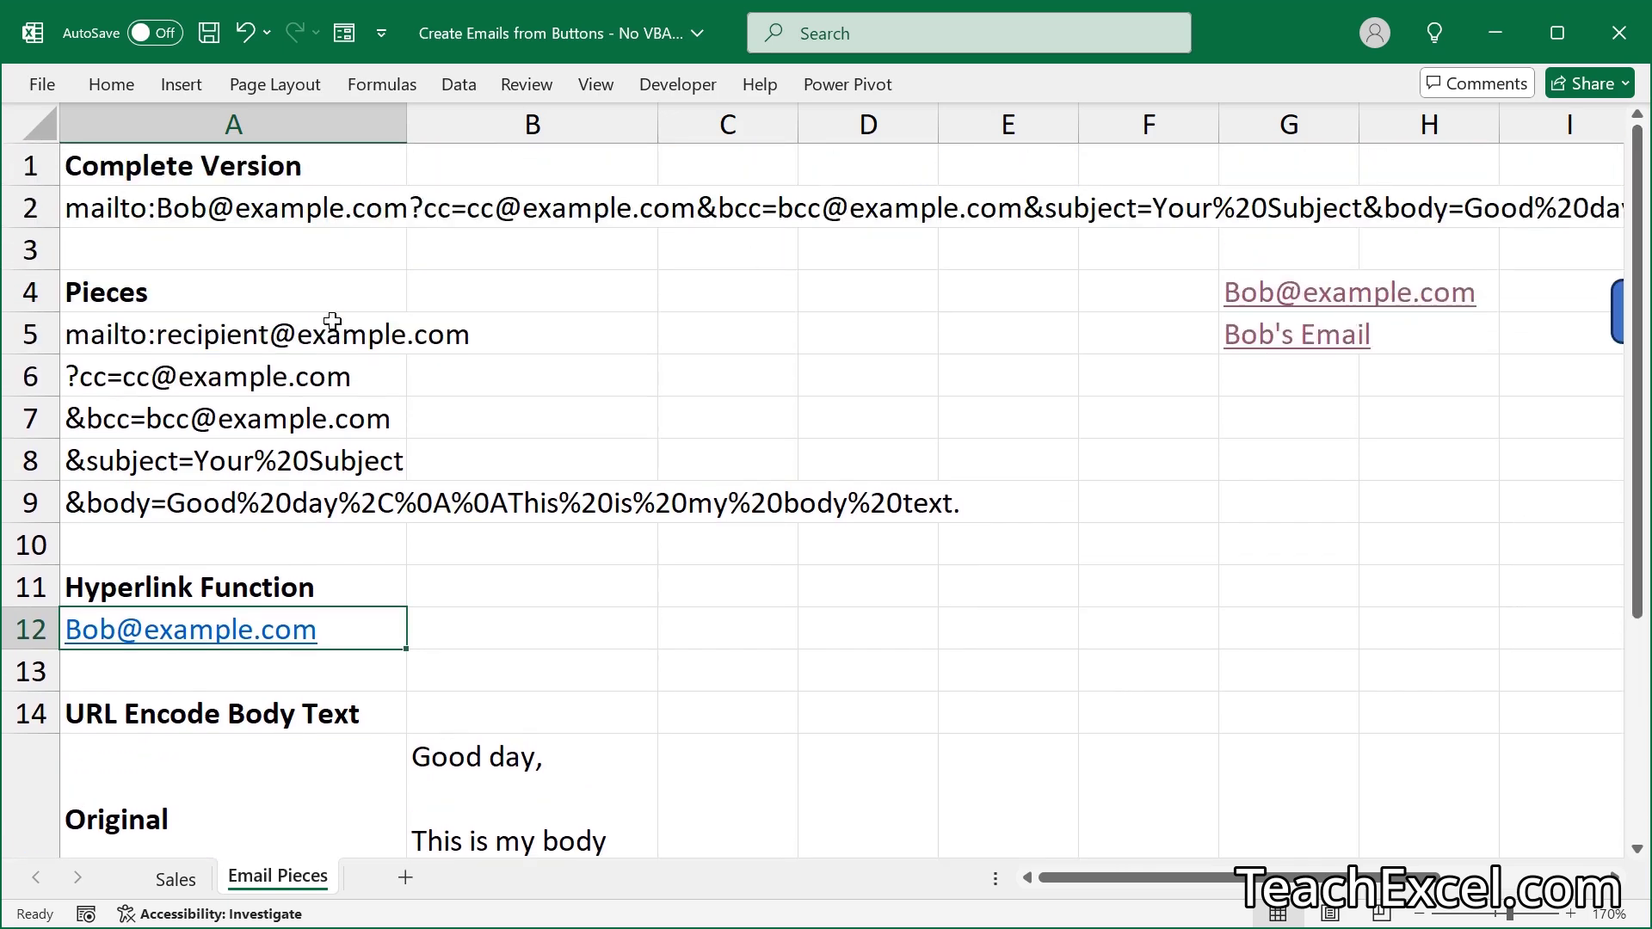
Insert a blank row directly below the complete mailto string in A2 and select A3
left_click(112, 210)
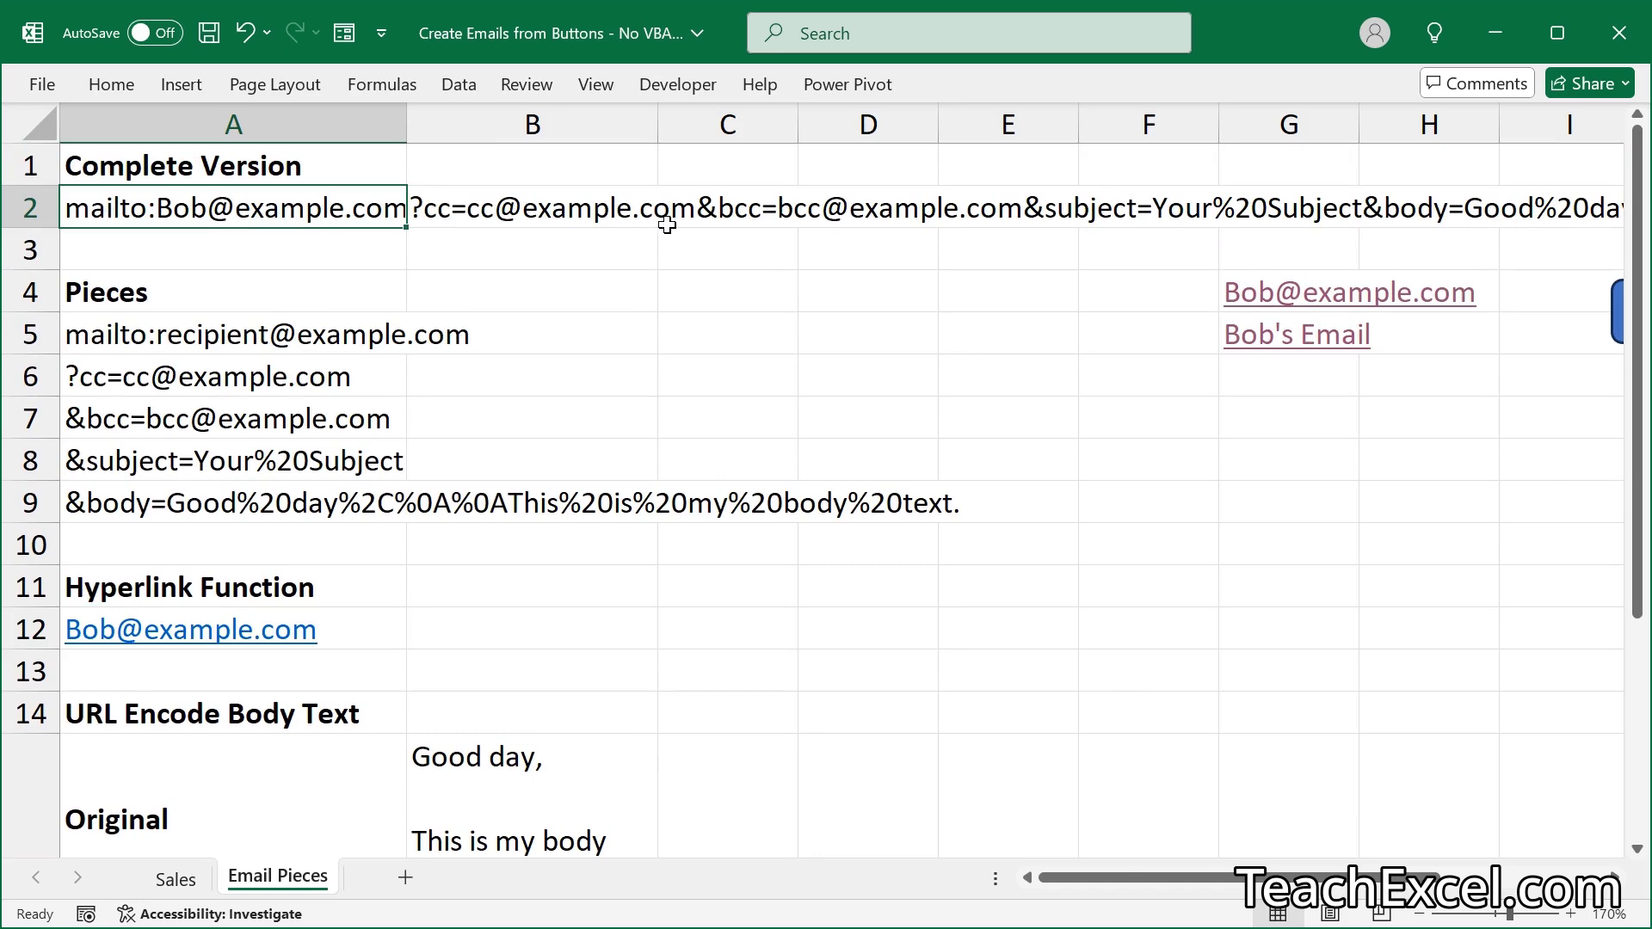
right_click(30, 248)
left_click(87, 503)
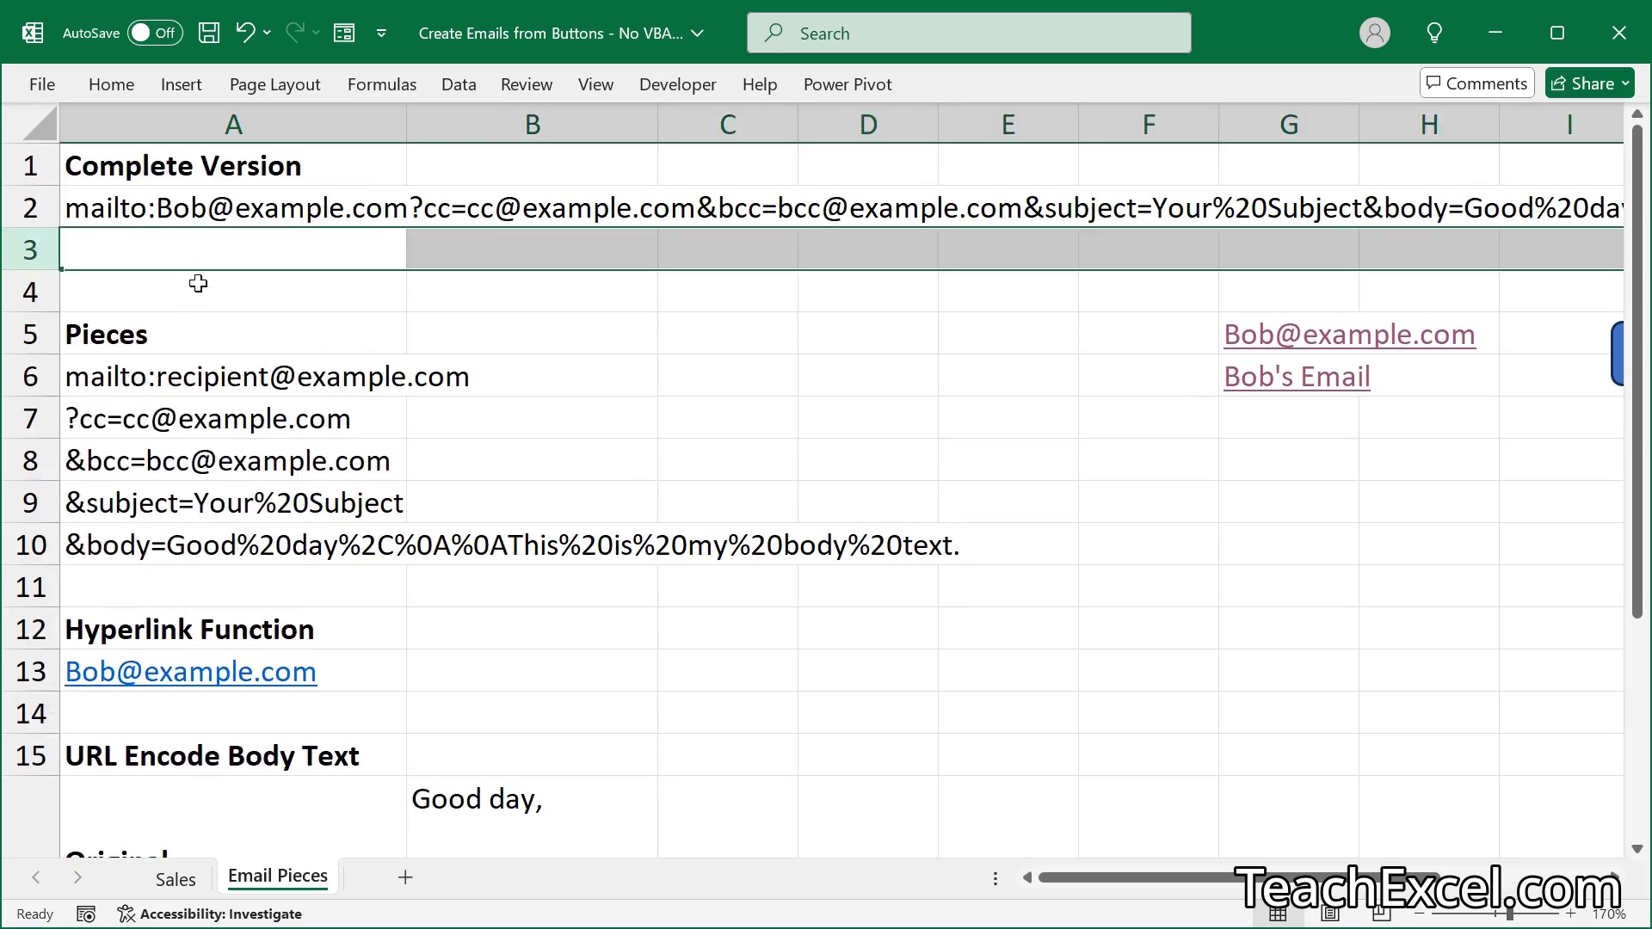
left_click(199, 258)
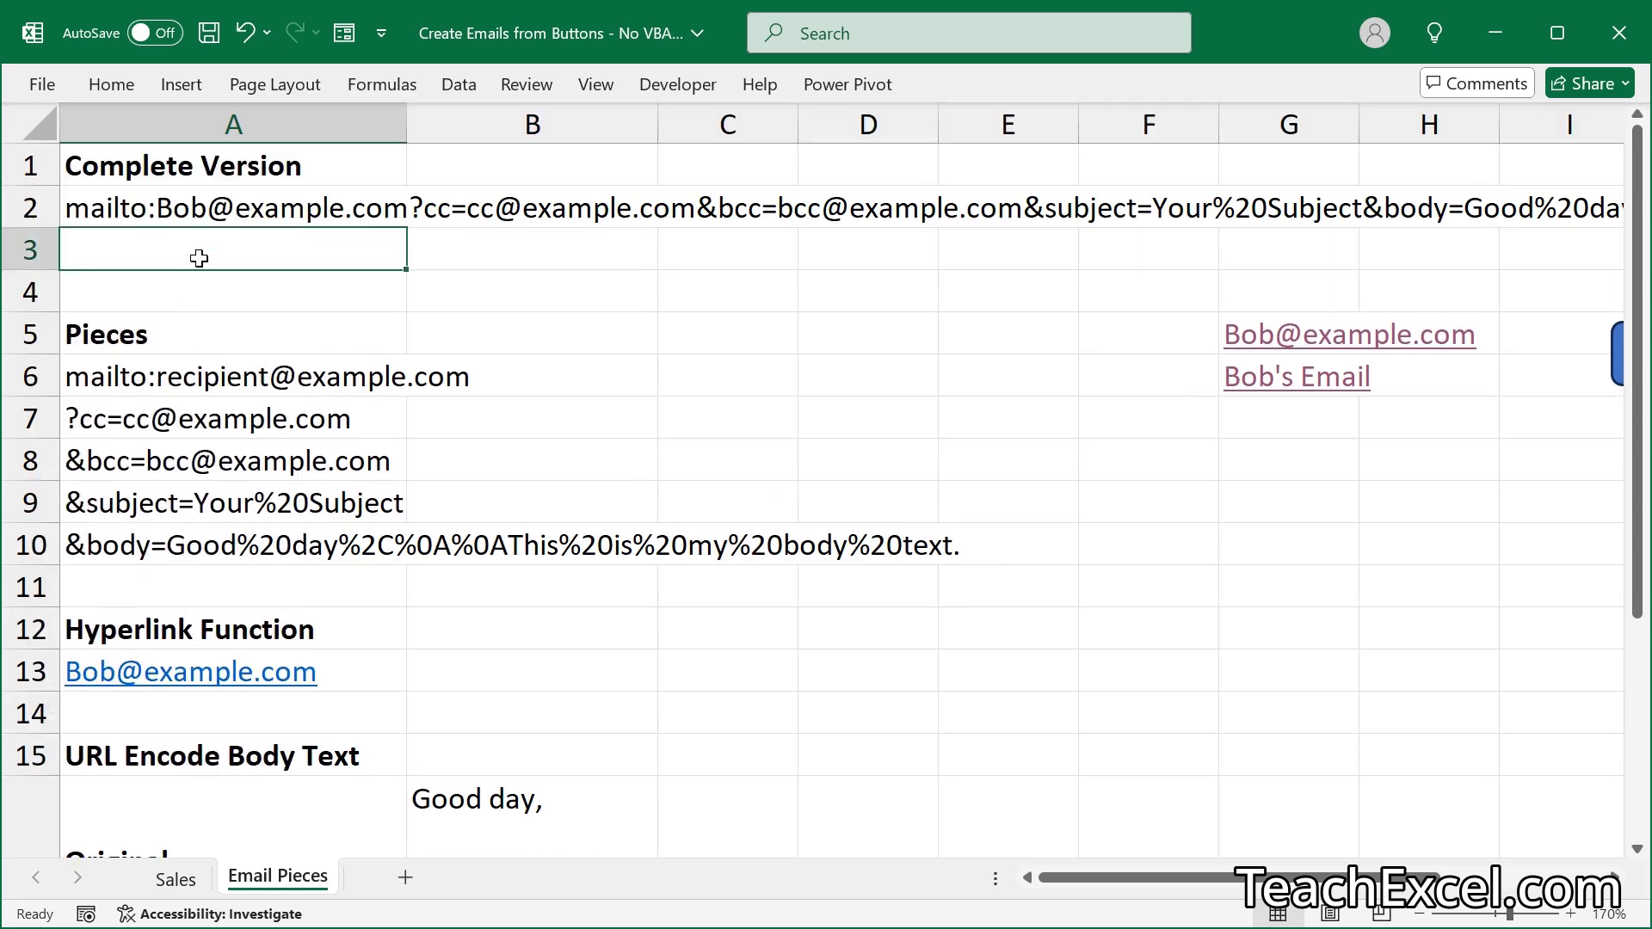
Paste the complete mailto string into A3 and replace everything after "mailto:" with a different sample recipient's e-mail address
left_click(1571, 914)
left_click(1571, 914)
left_click(1572, 914)
left_click(1571, 914)
left_click(1571, 914)
scroll(424, 370, "up", 1)
key("ctrl+v")
key("shift+Home")
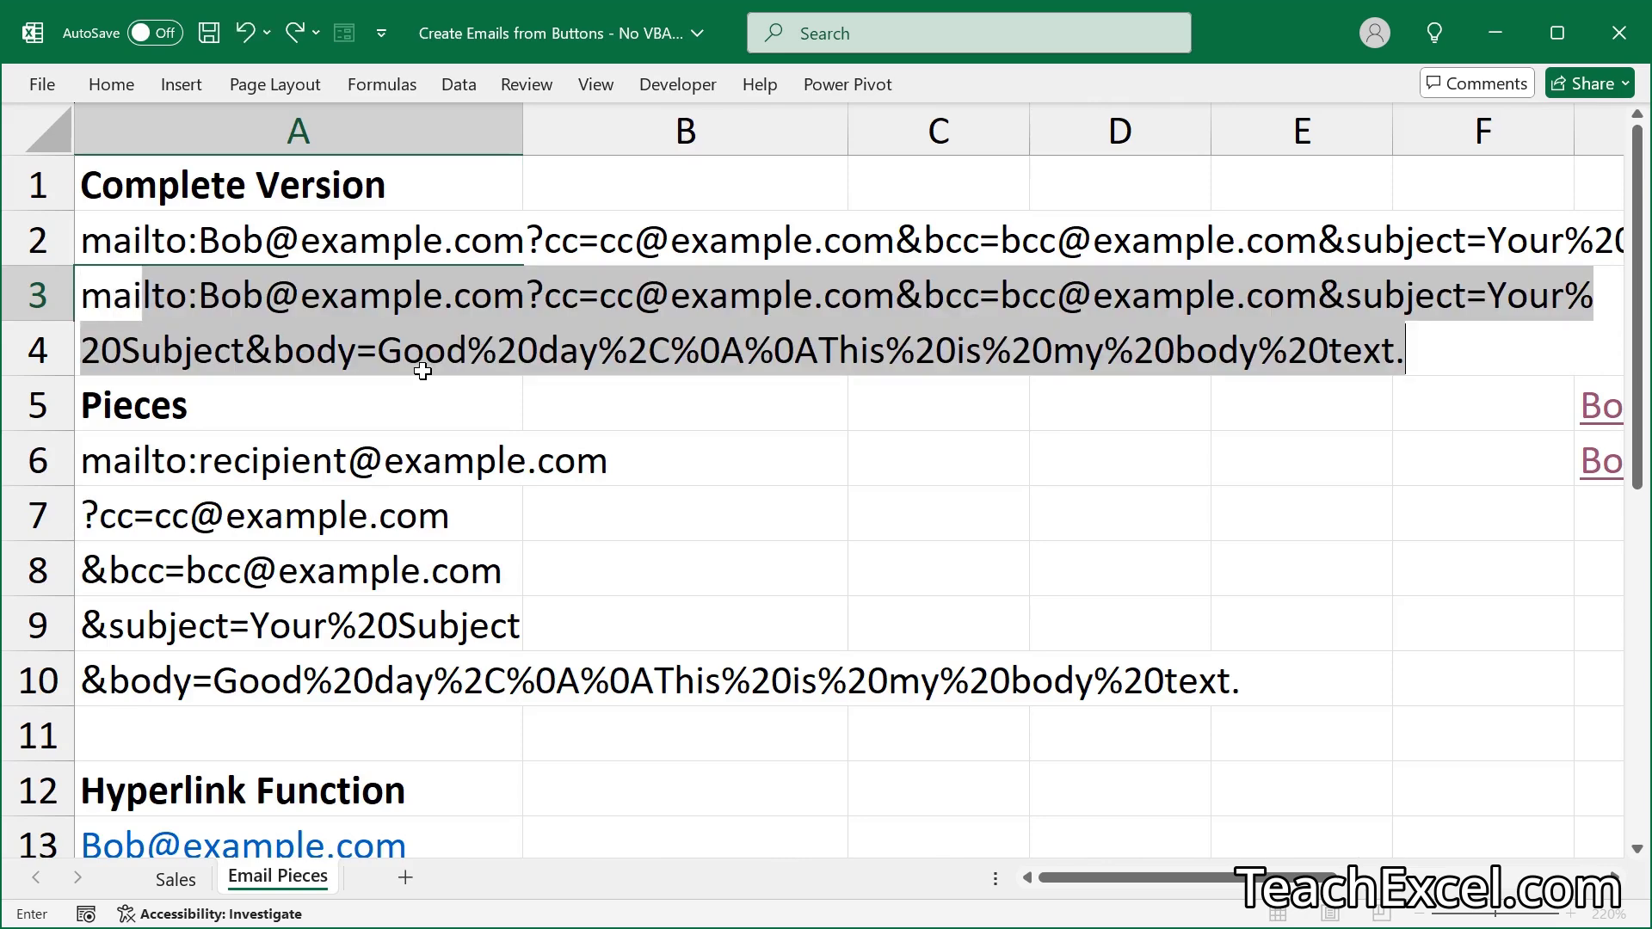
key("shift+Right")
key("shift+Right")
key("shift+Right")
key("shift+Right")
key("shift+Right")
key("shift+Right")
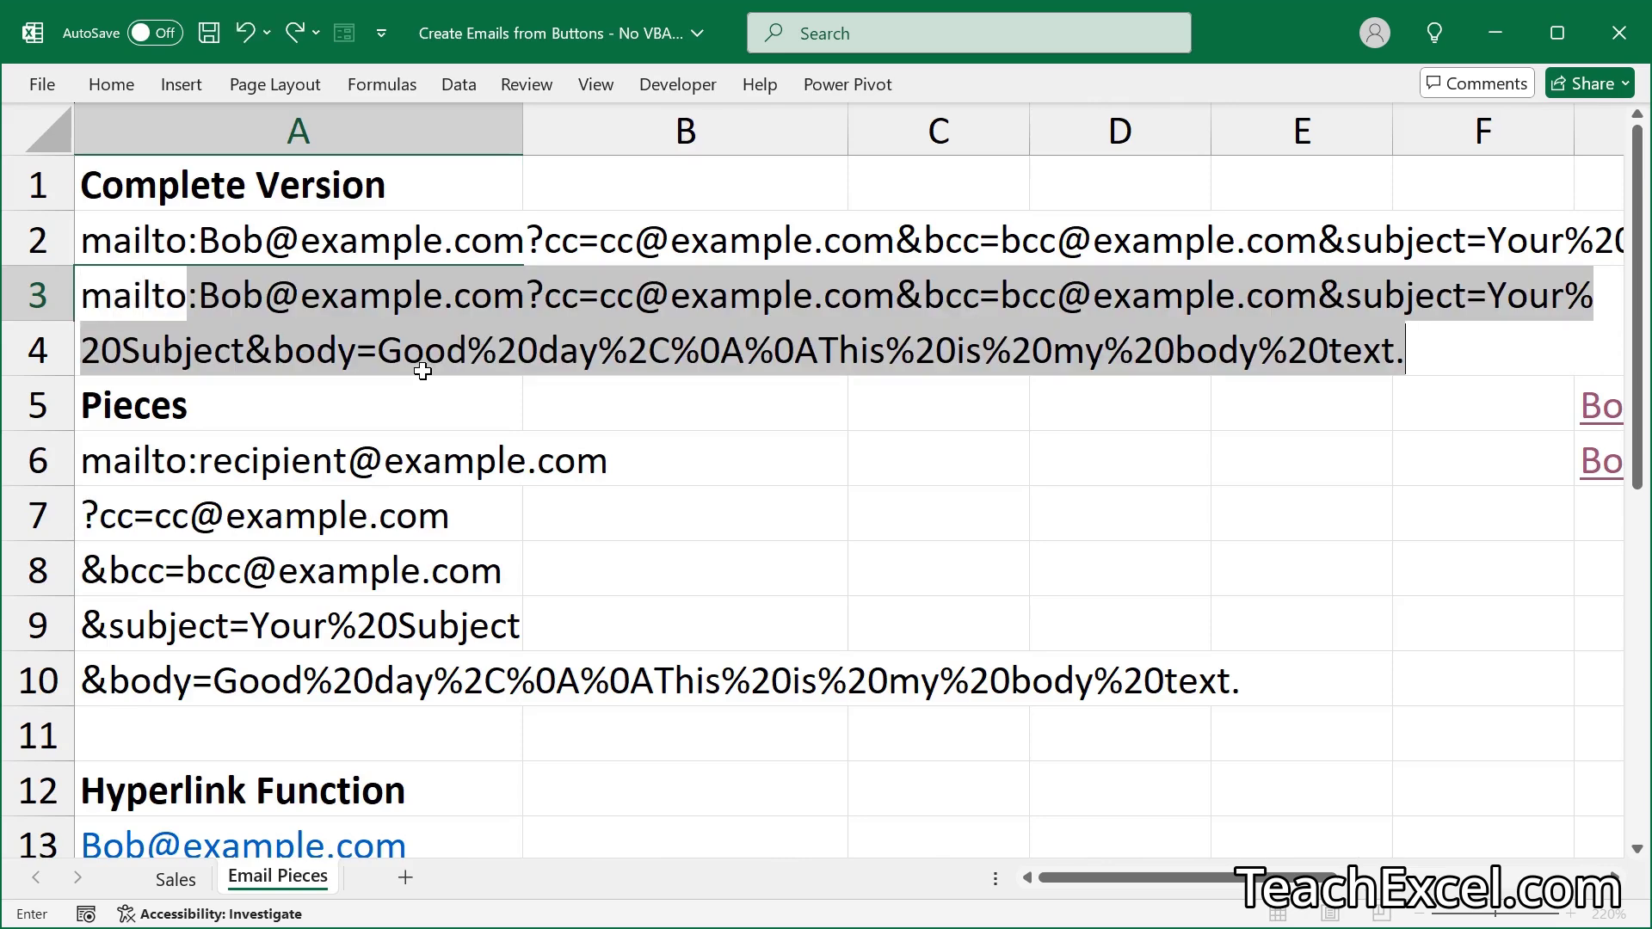
key("shift+Right")
type("Vic")
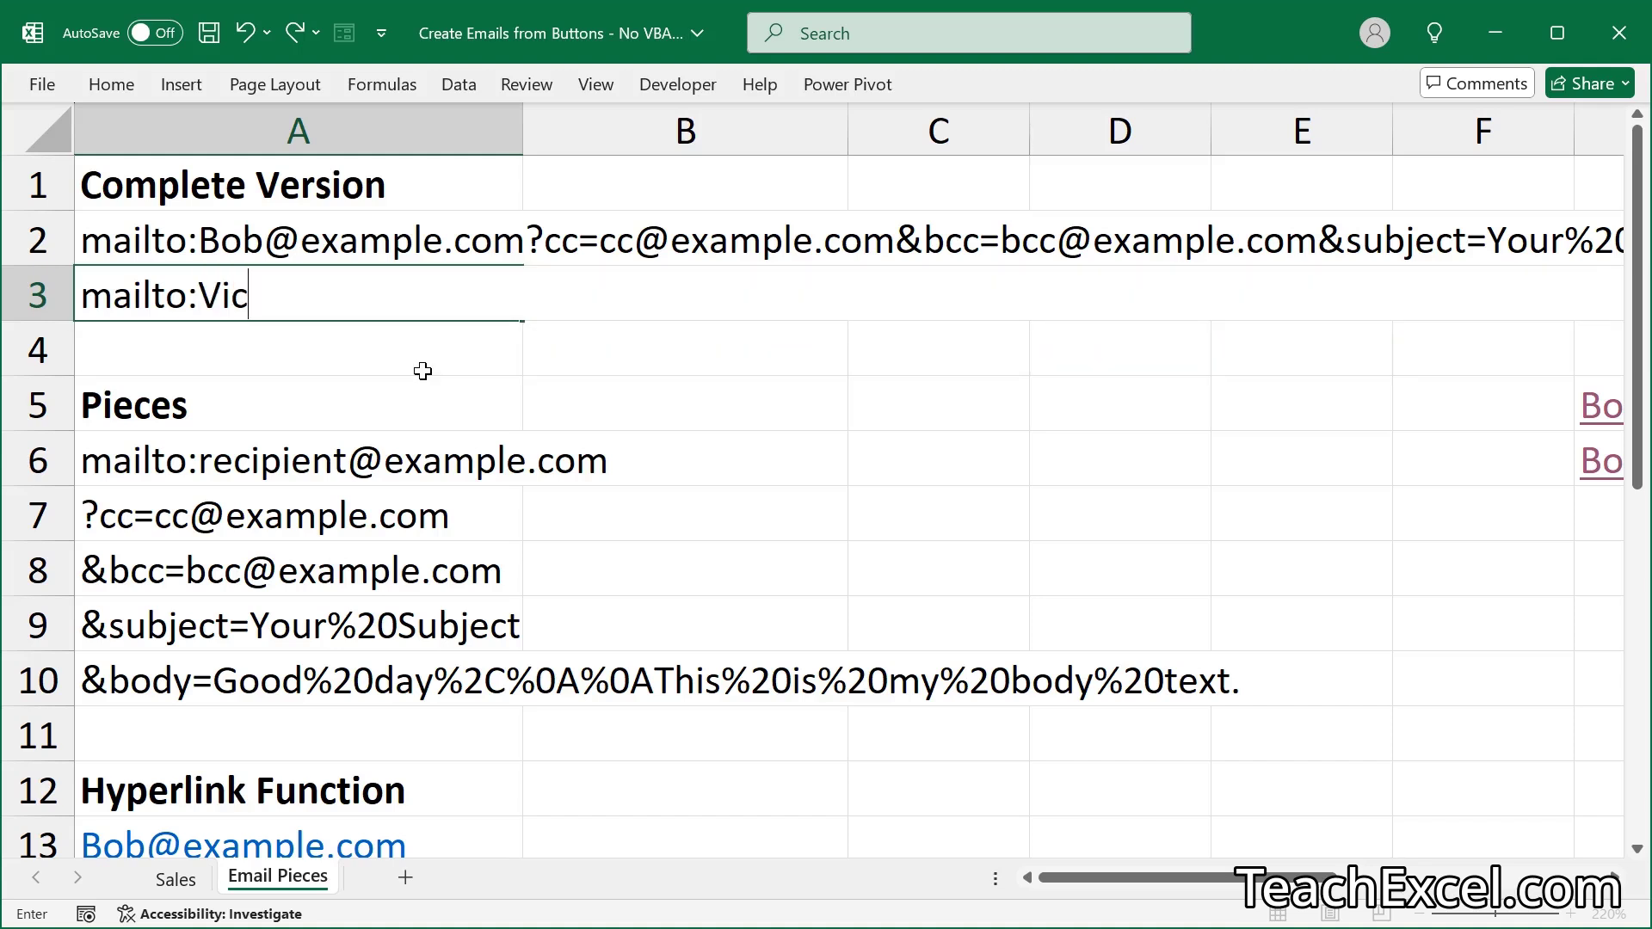
type("@exam")
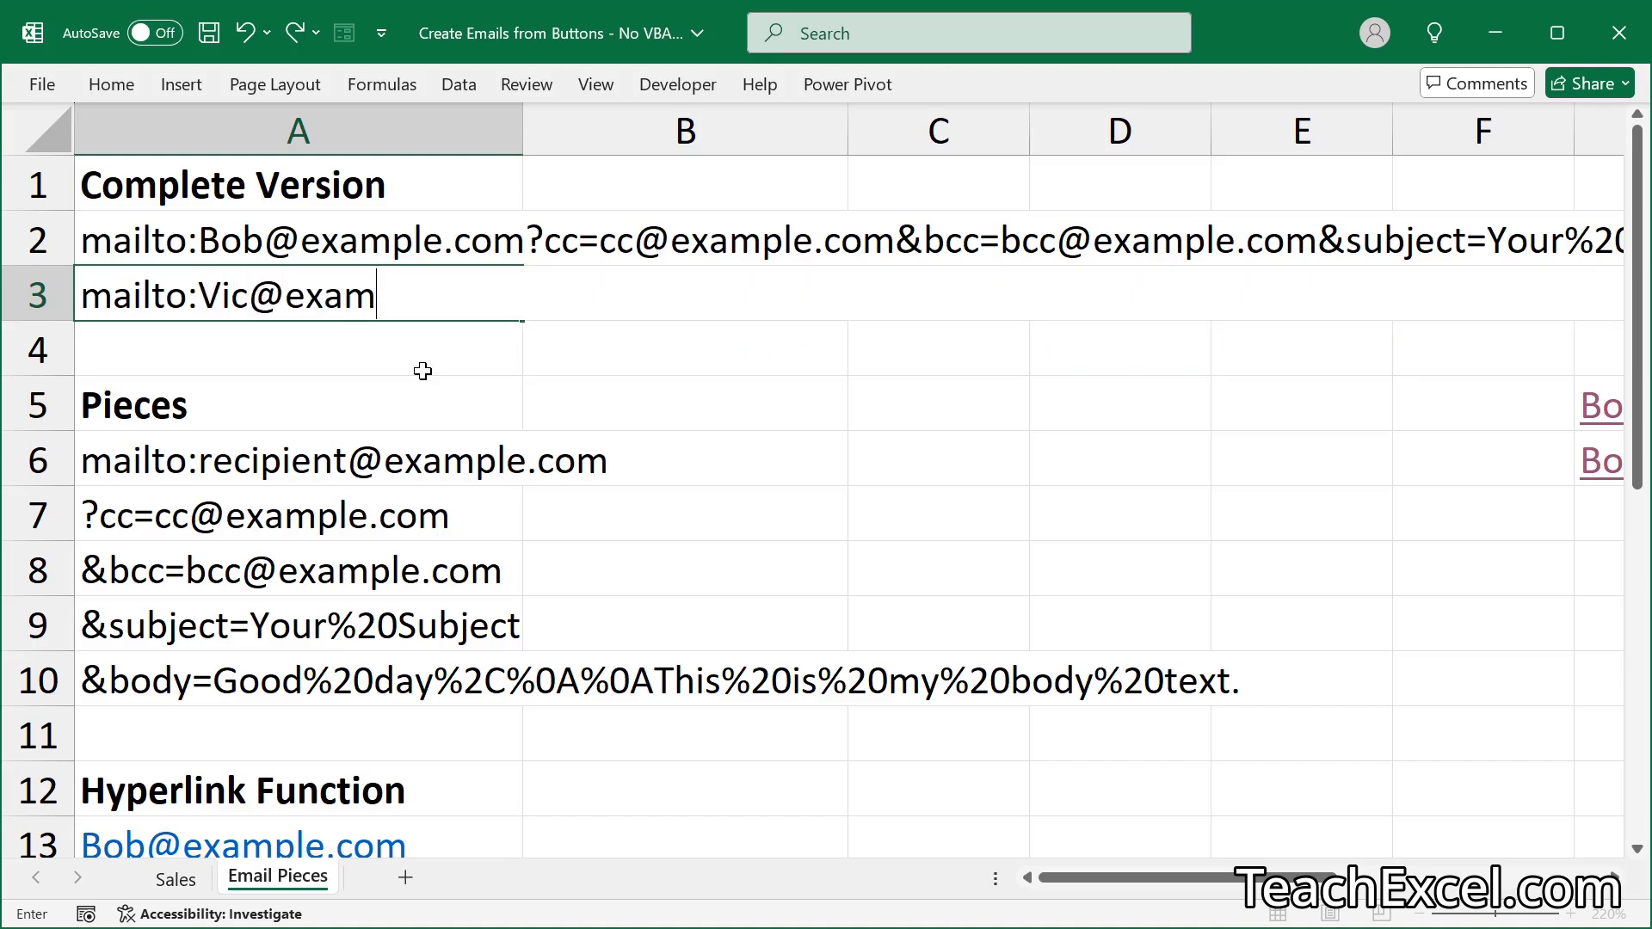
type("ple.com")
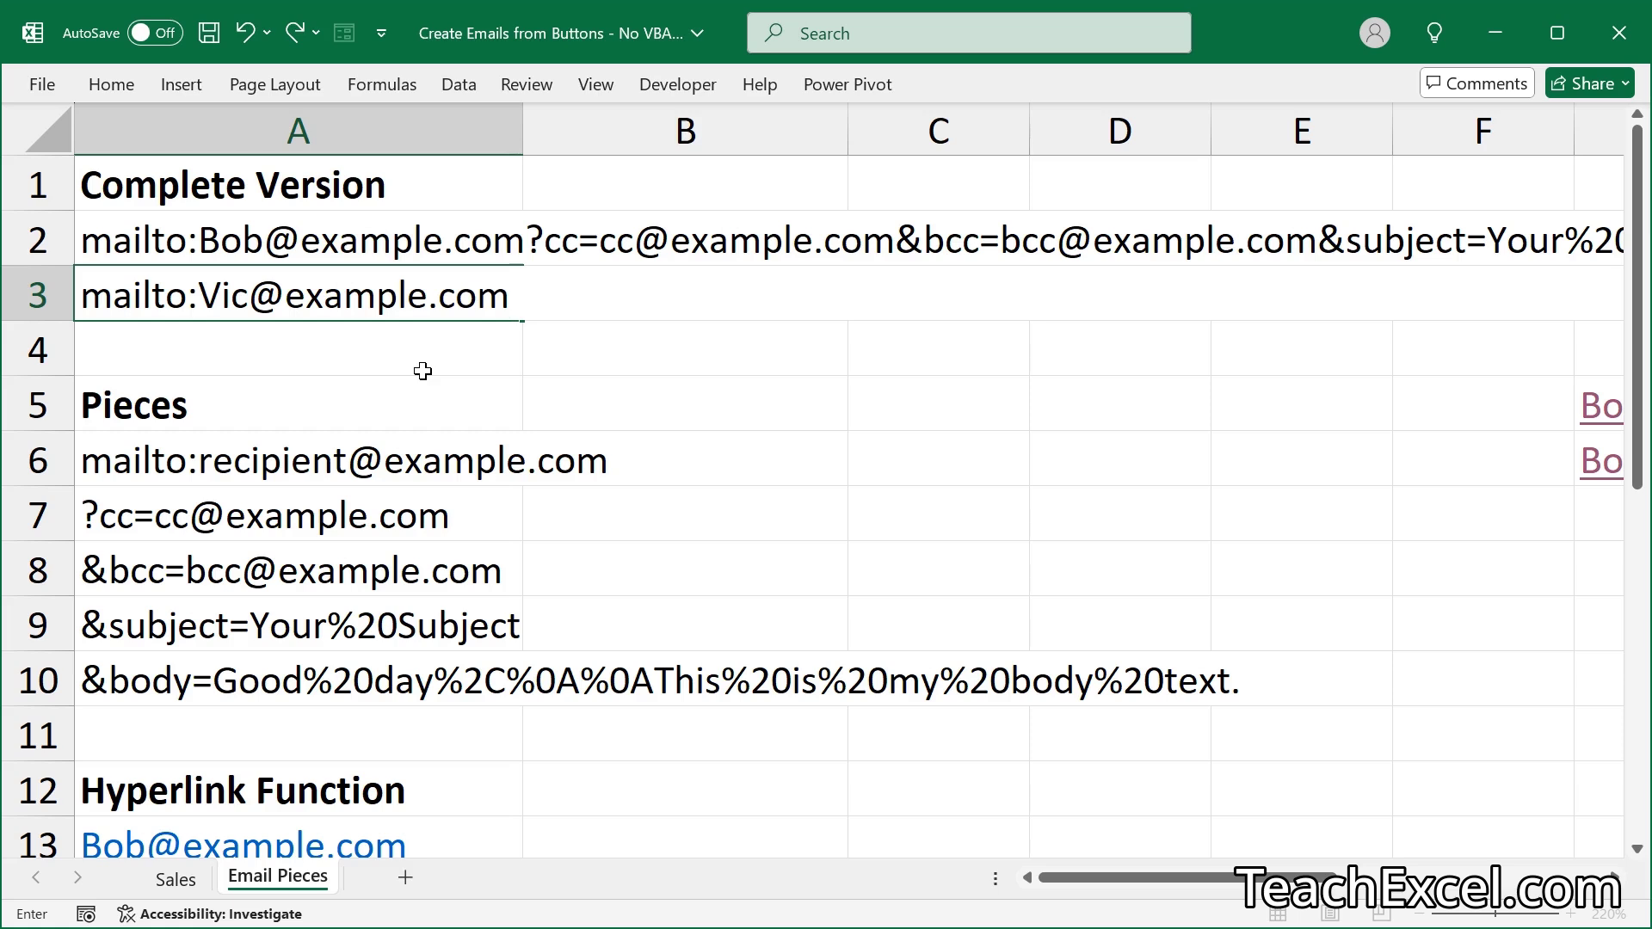
Extend the mailto string in A3 with a "?cc=" address and an "&bcc=" part holding two comma-separated e-mail addresses
type("?cc=cc@example.com")
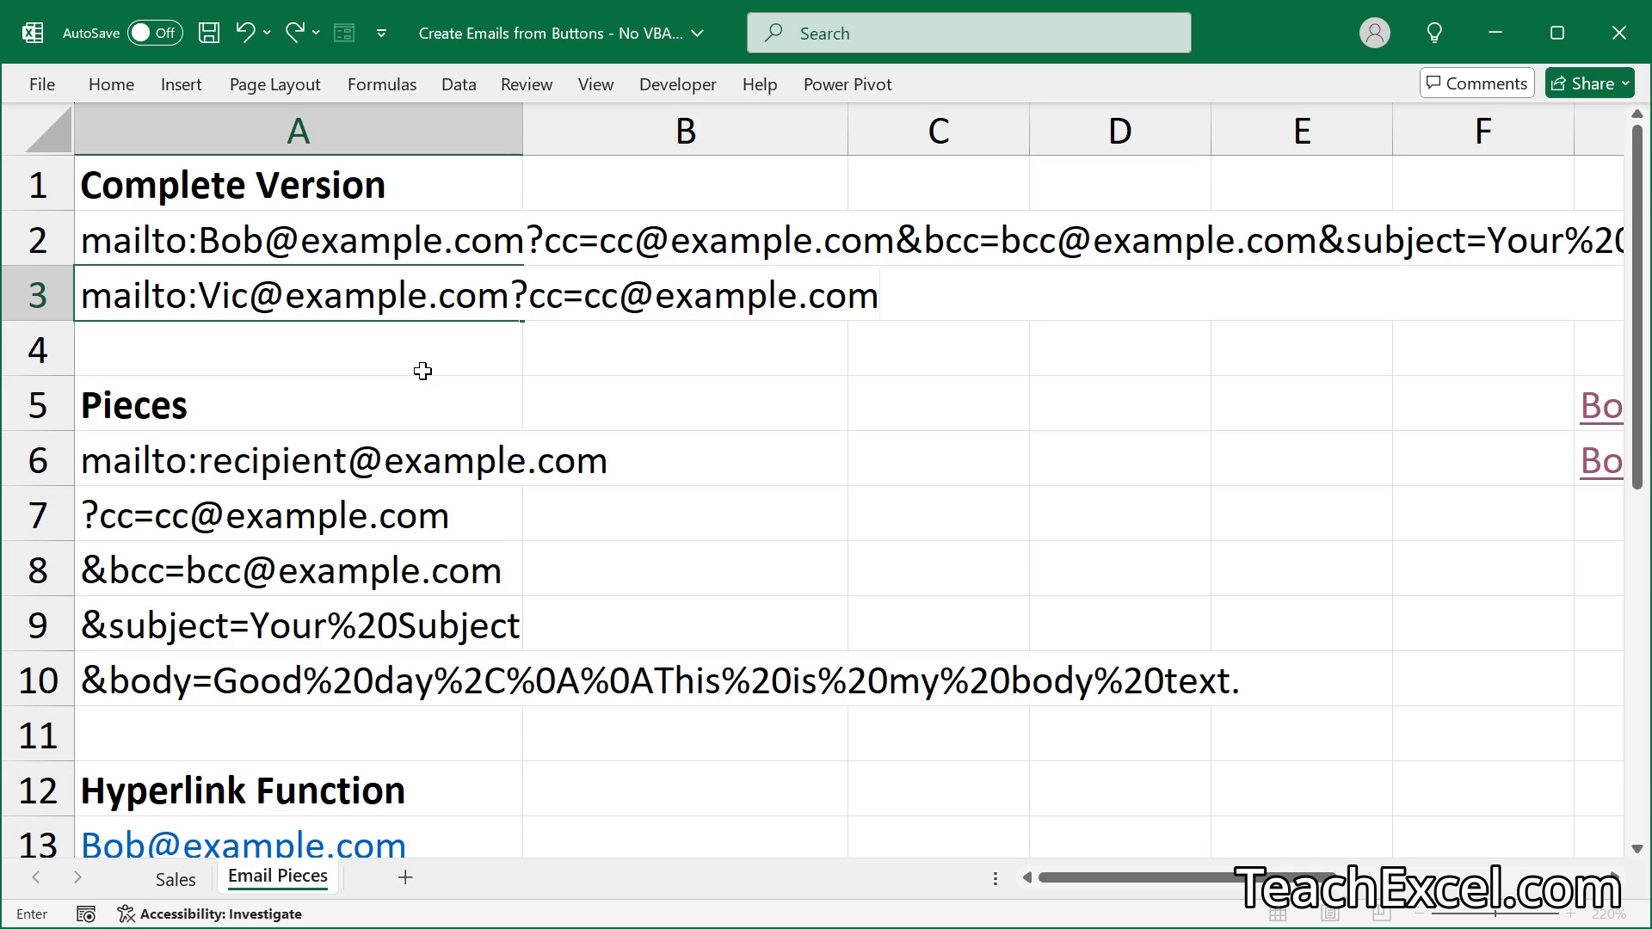
type("&bcc=")
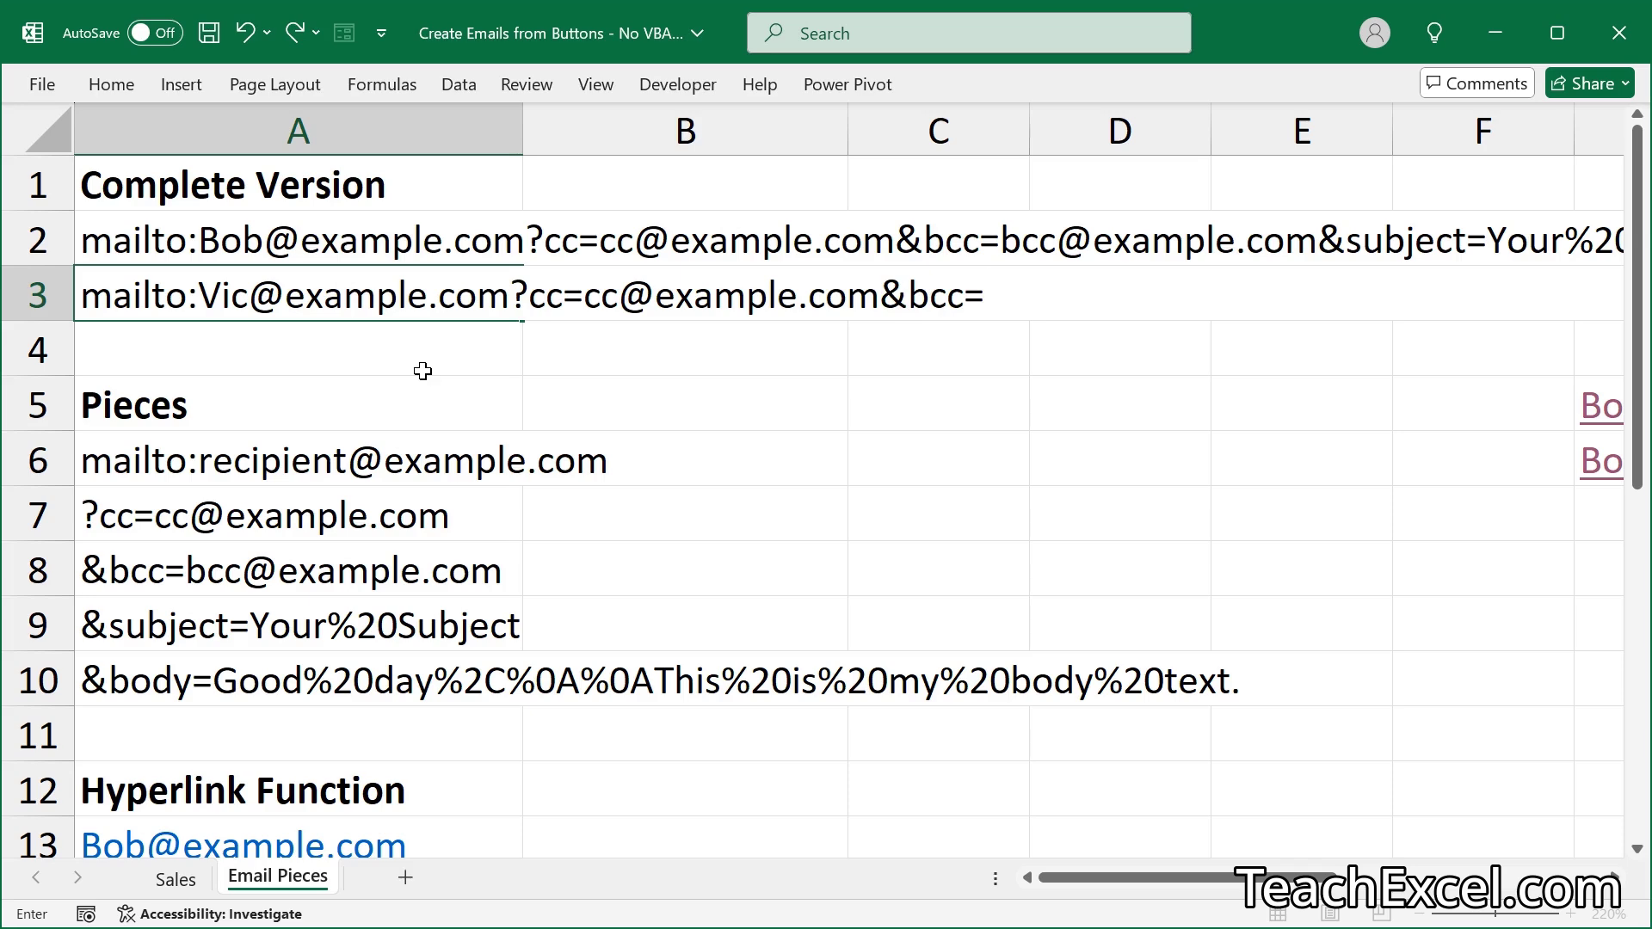
type("bcc@example.")
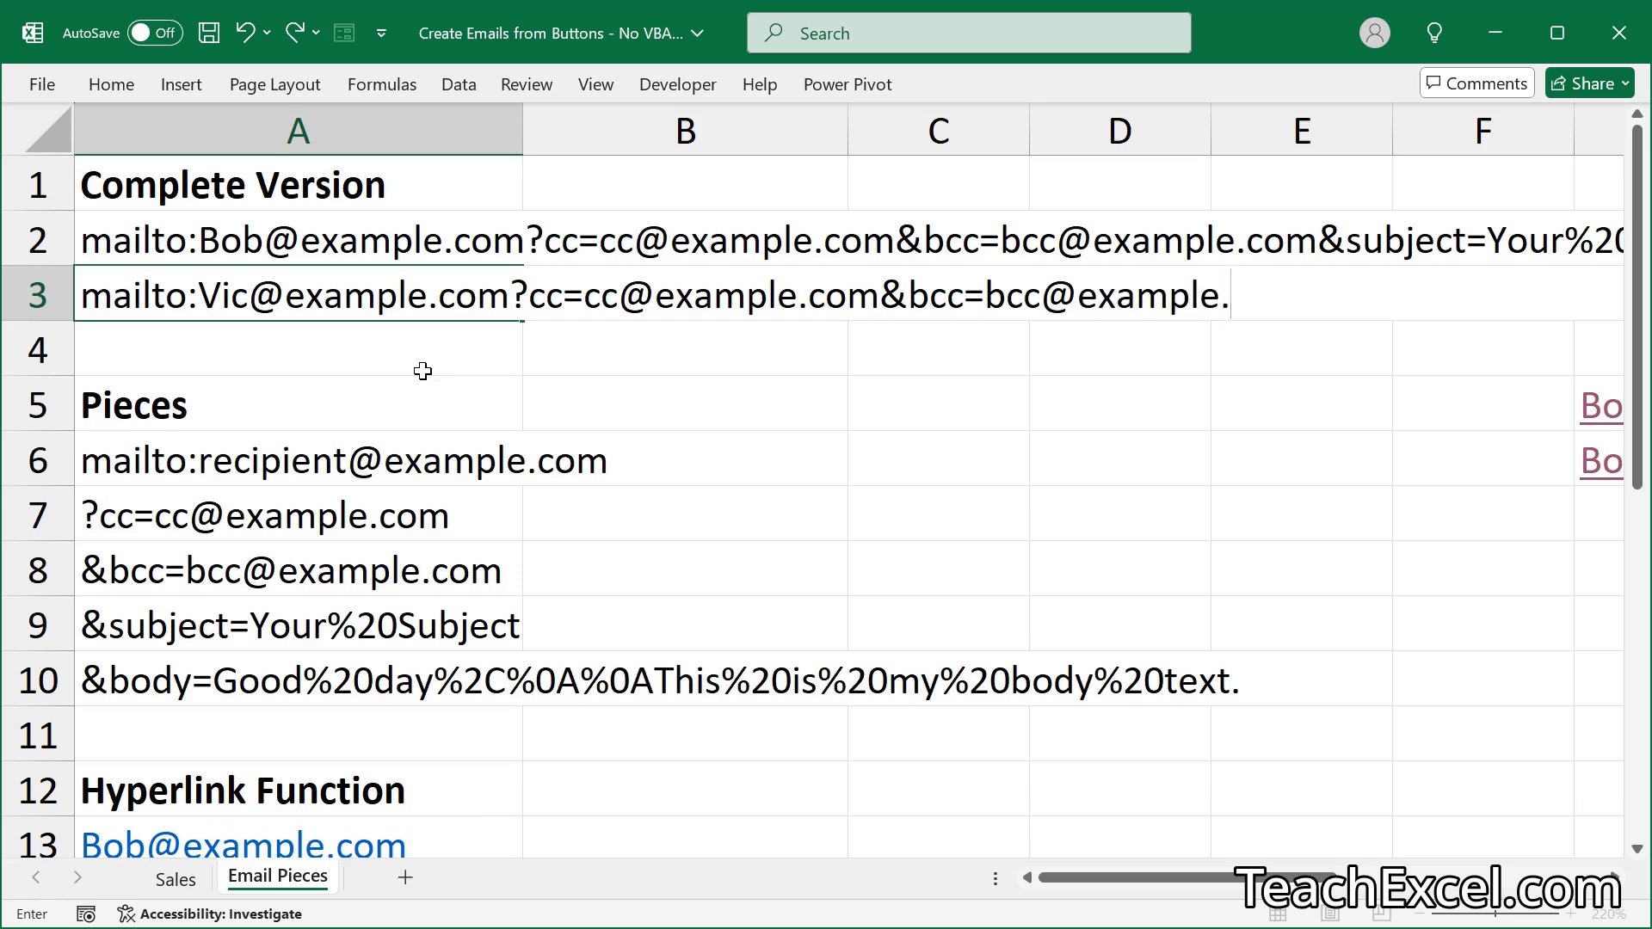
type("com")
type(",bcc")
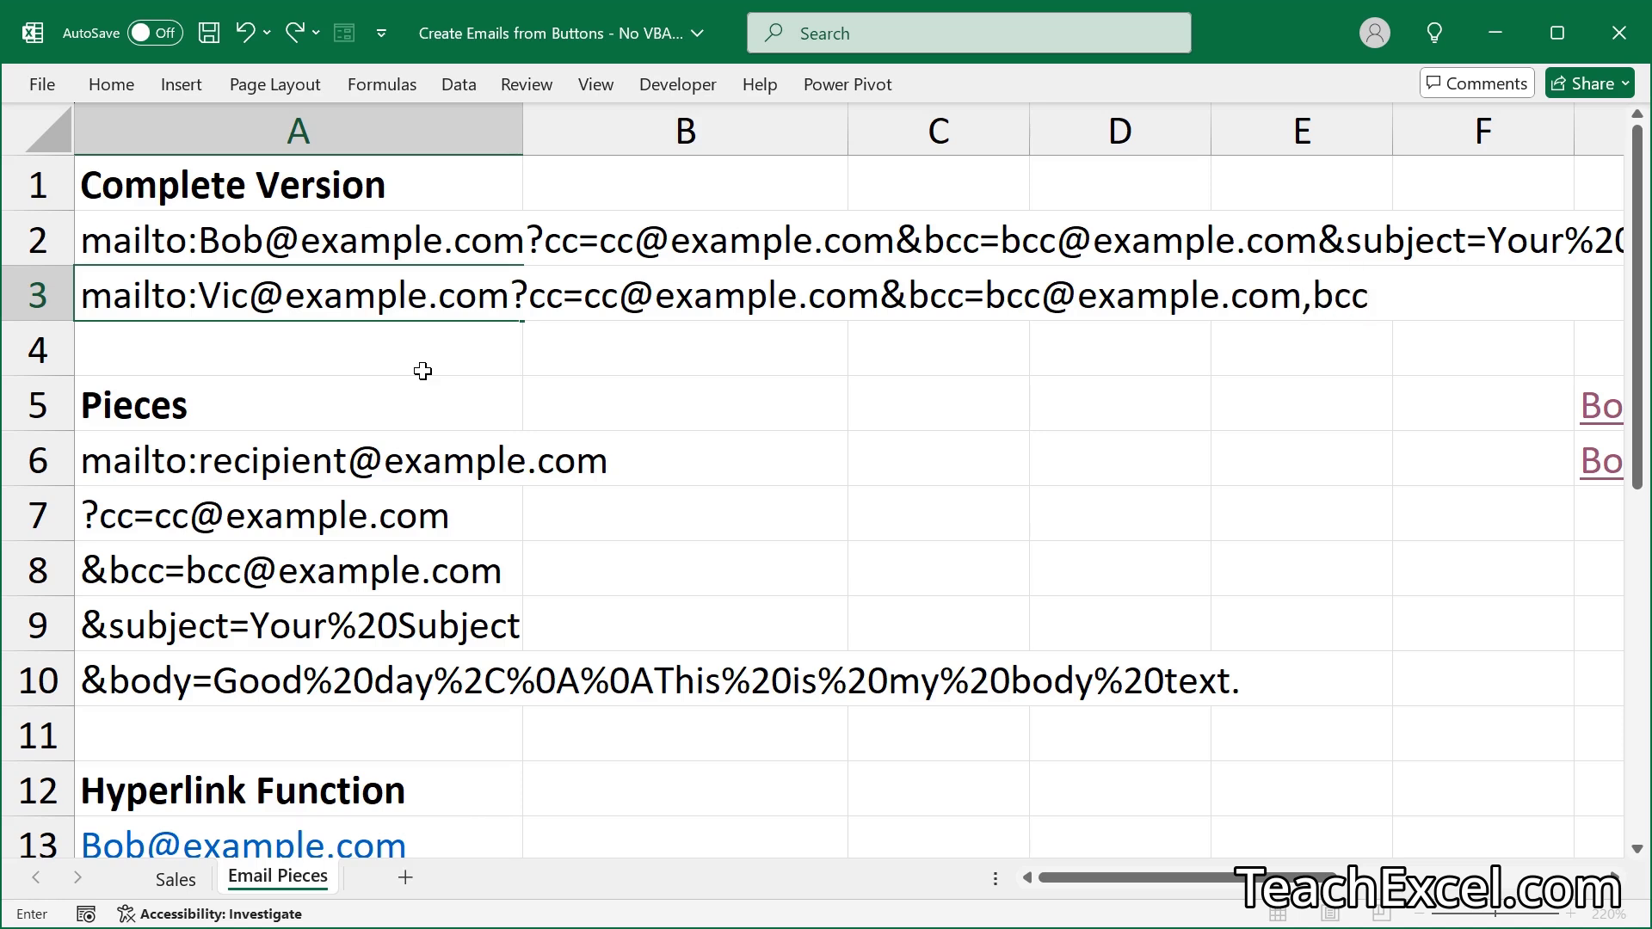
type("2@exampl")
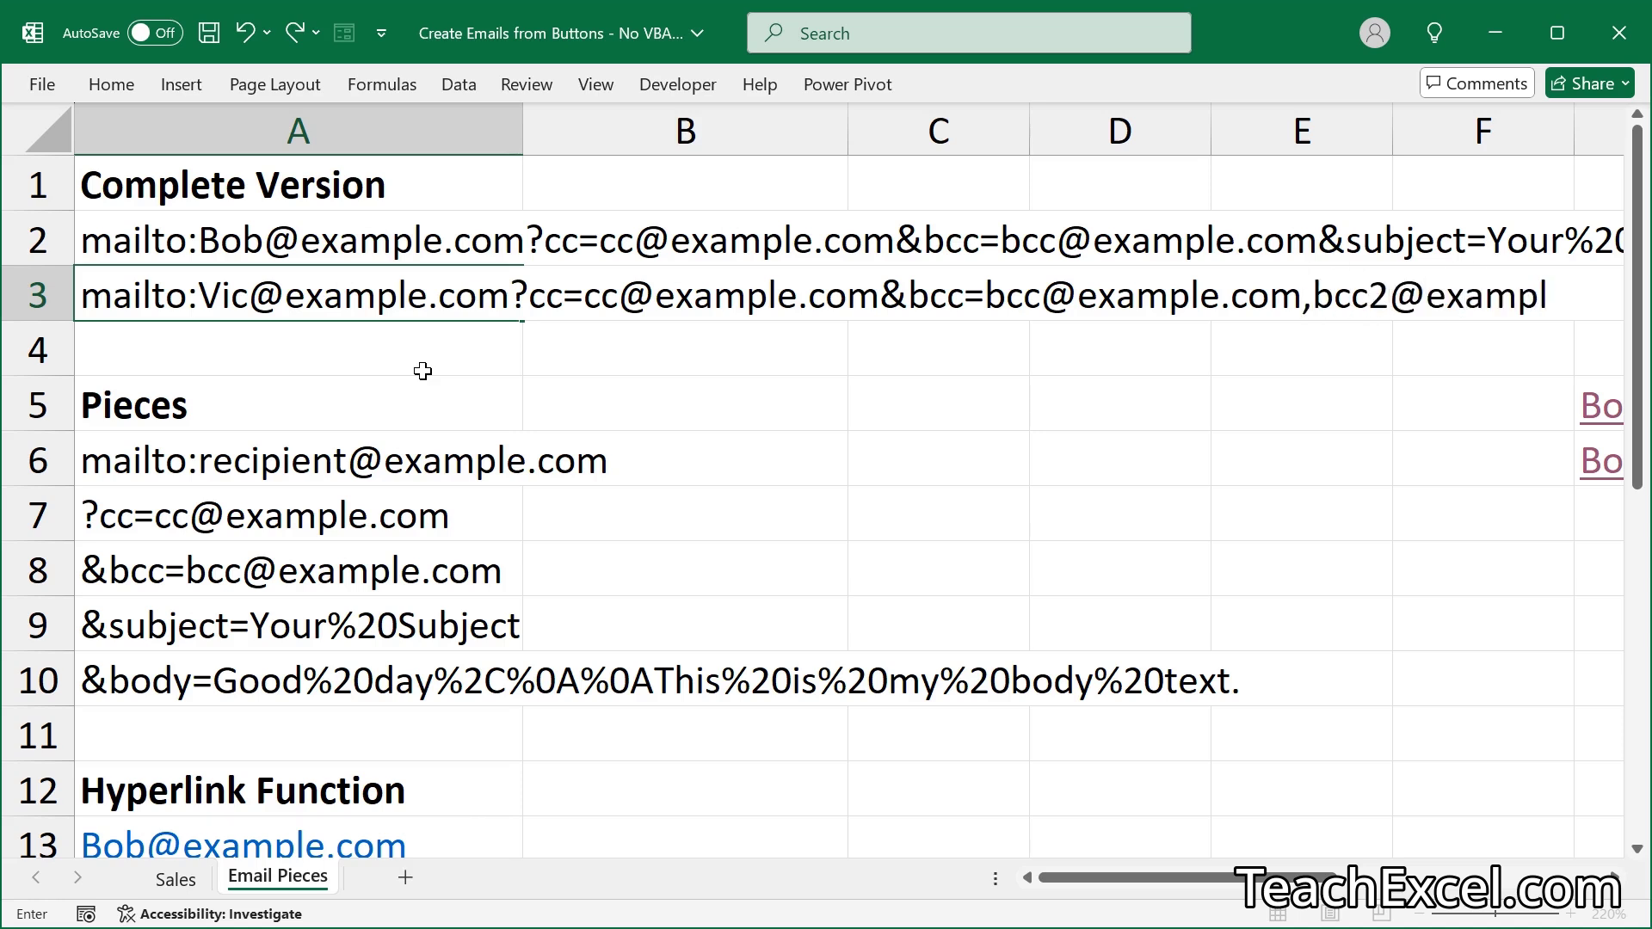
type("e.com")
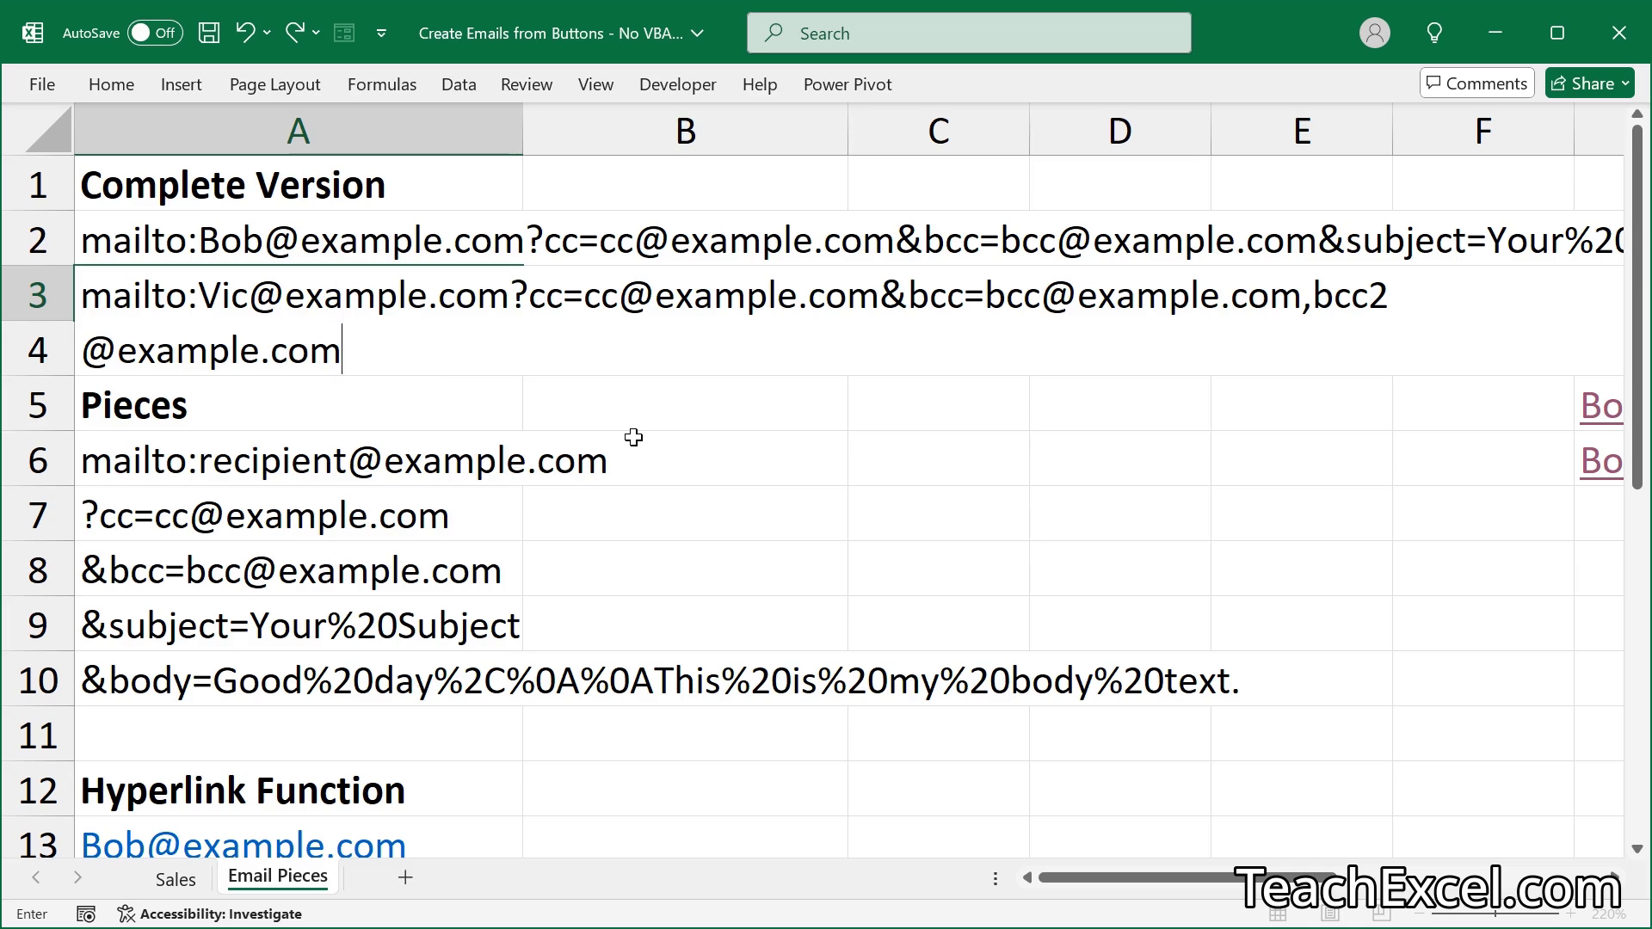
Append "&subject=Subject&body=Body" to the mailto string in A3 and test the finished link, returning to the workbook
type("&subject")
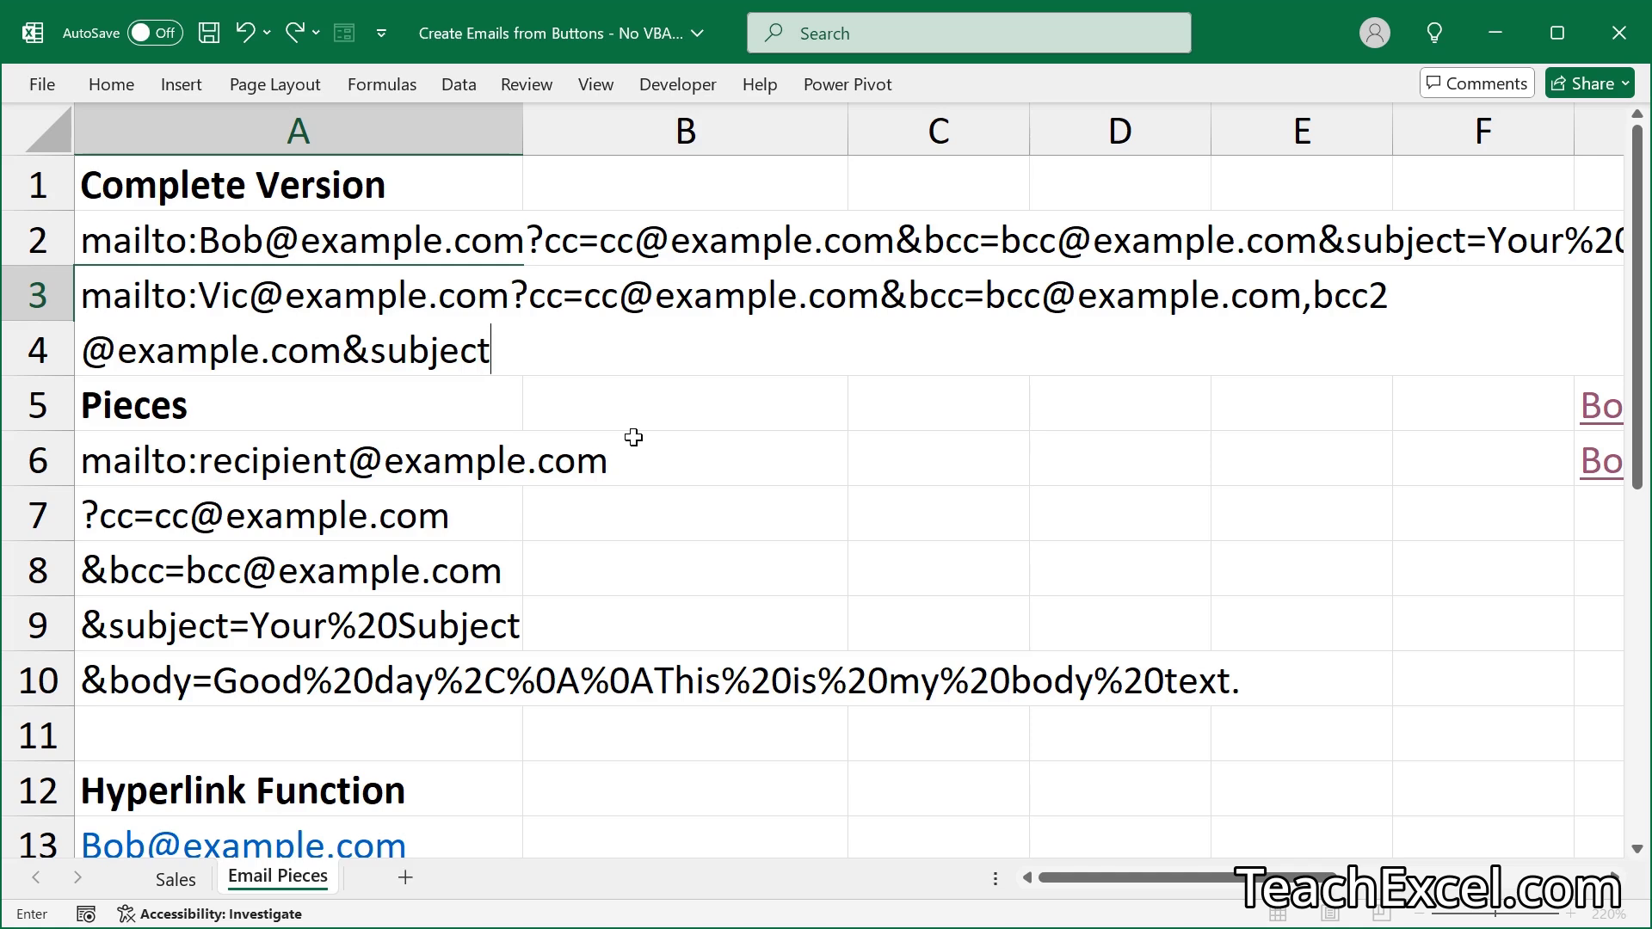
type("=")
type("Subjec")
key("BackSpace")
type("ect")
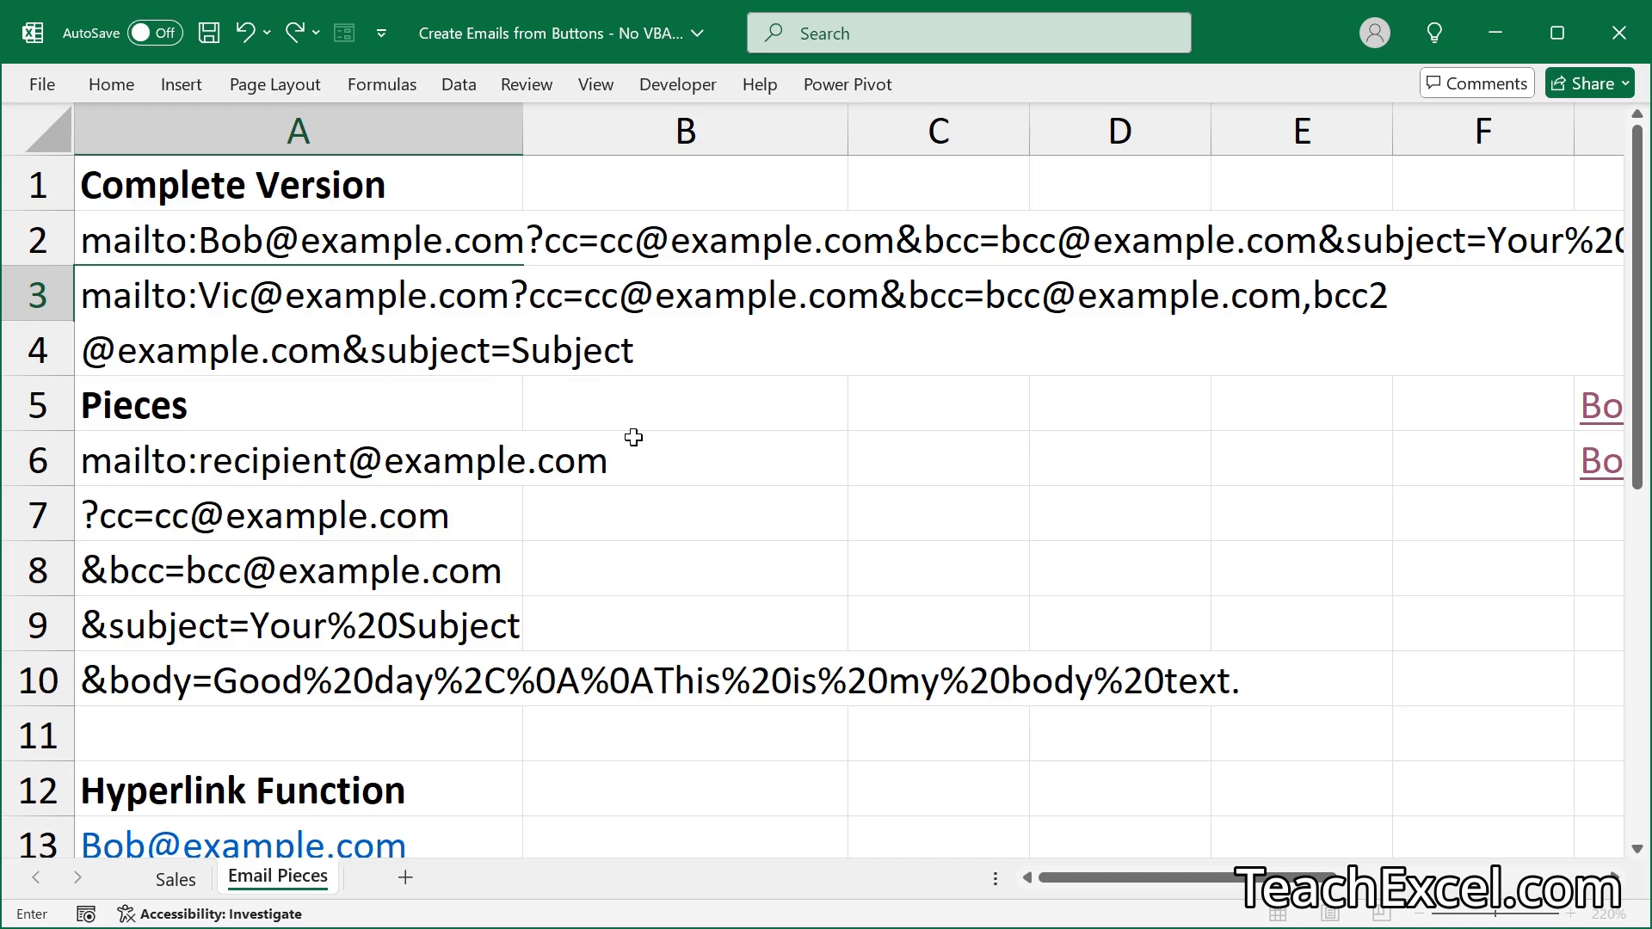
type("&body=")
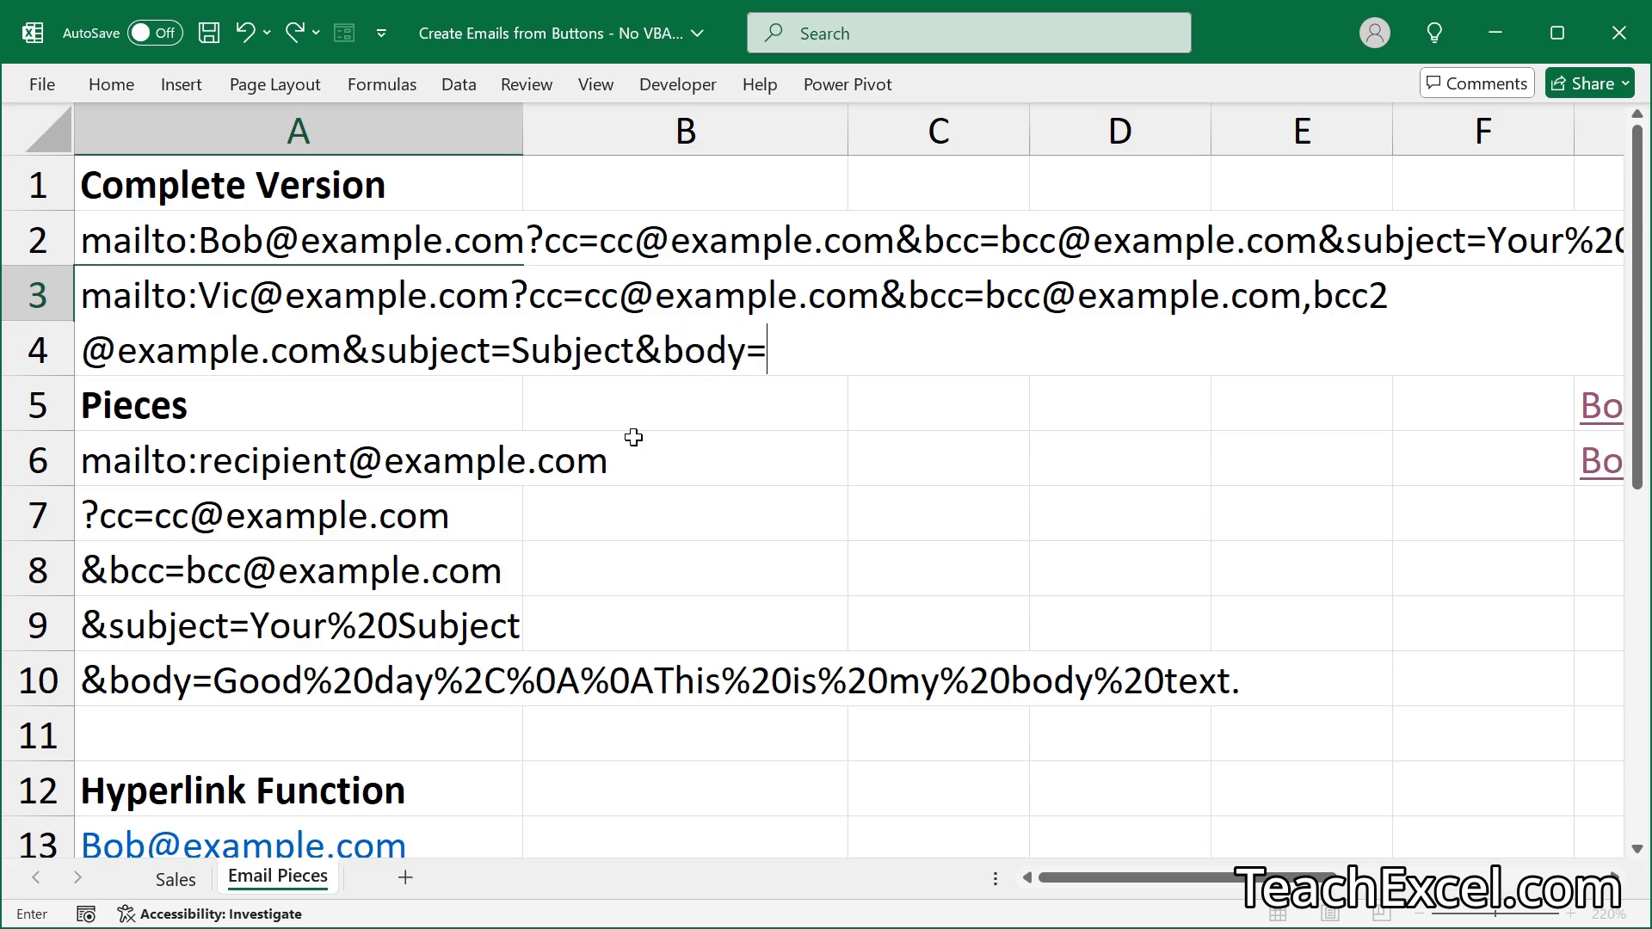
type("Body")
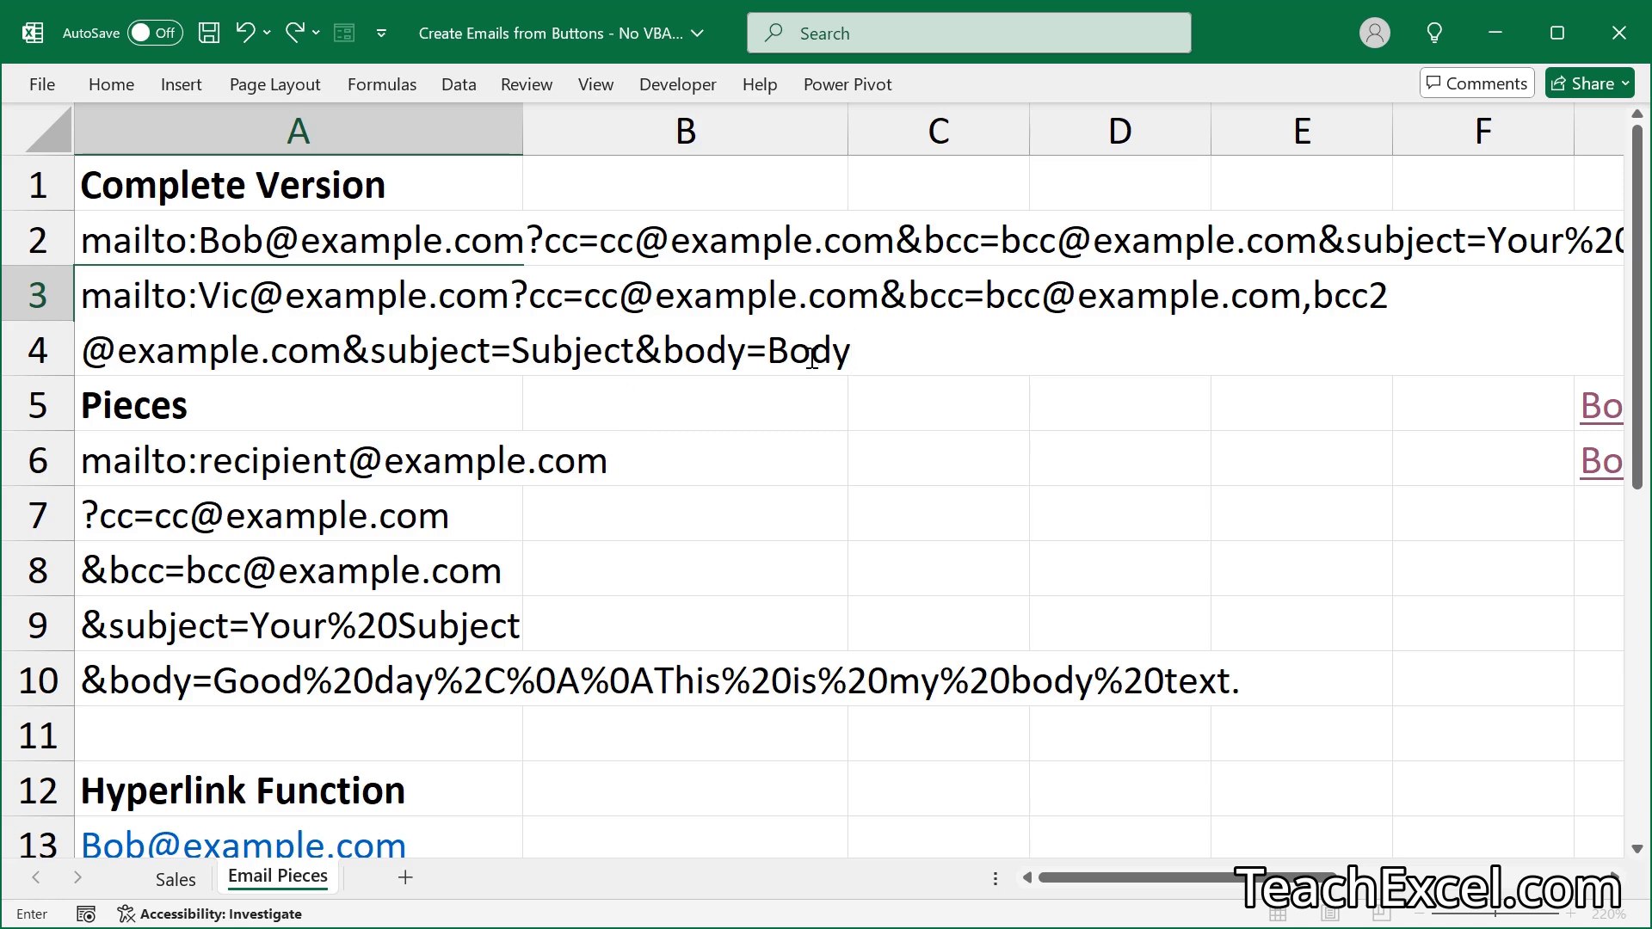
left_click_drag(856, 351, 95, 303)
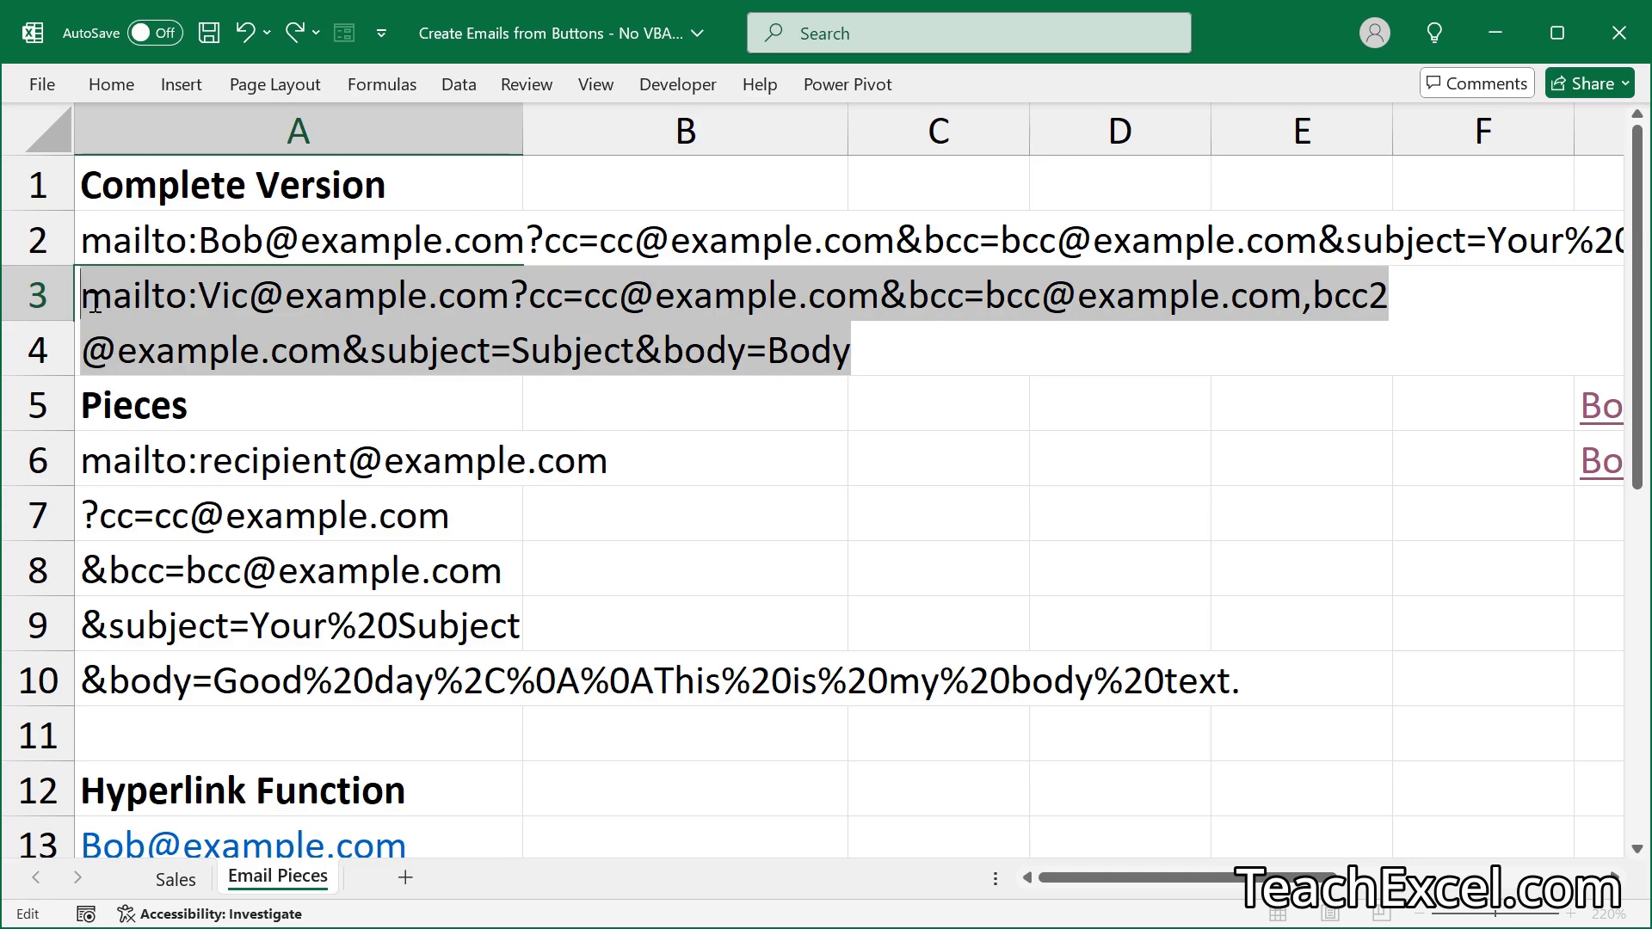
key("Return")
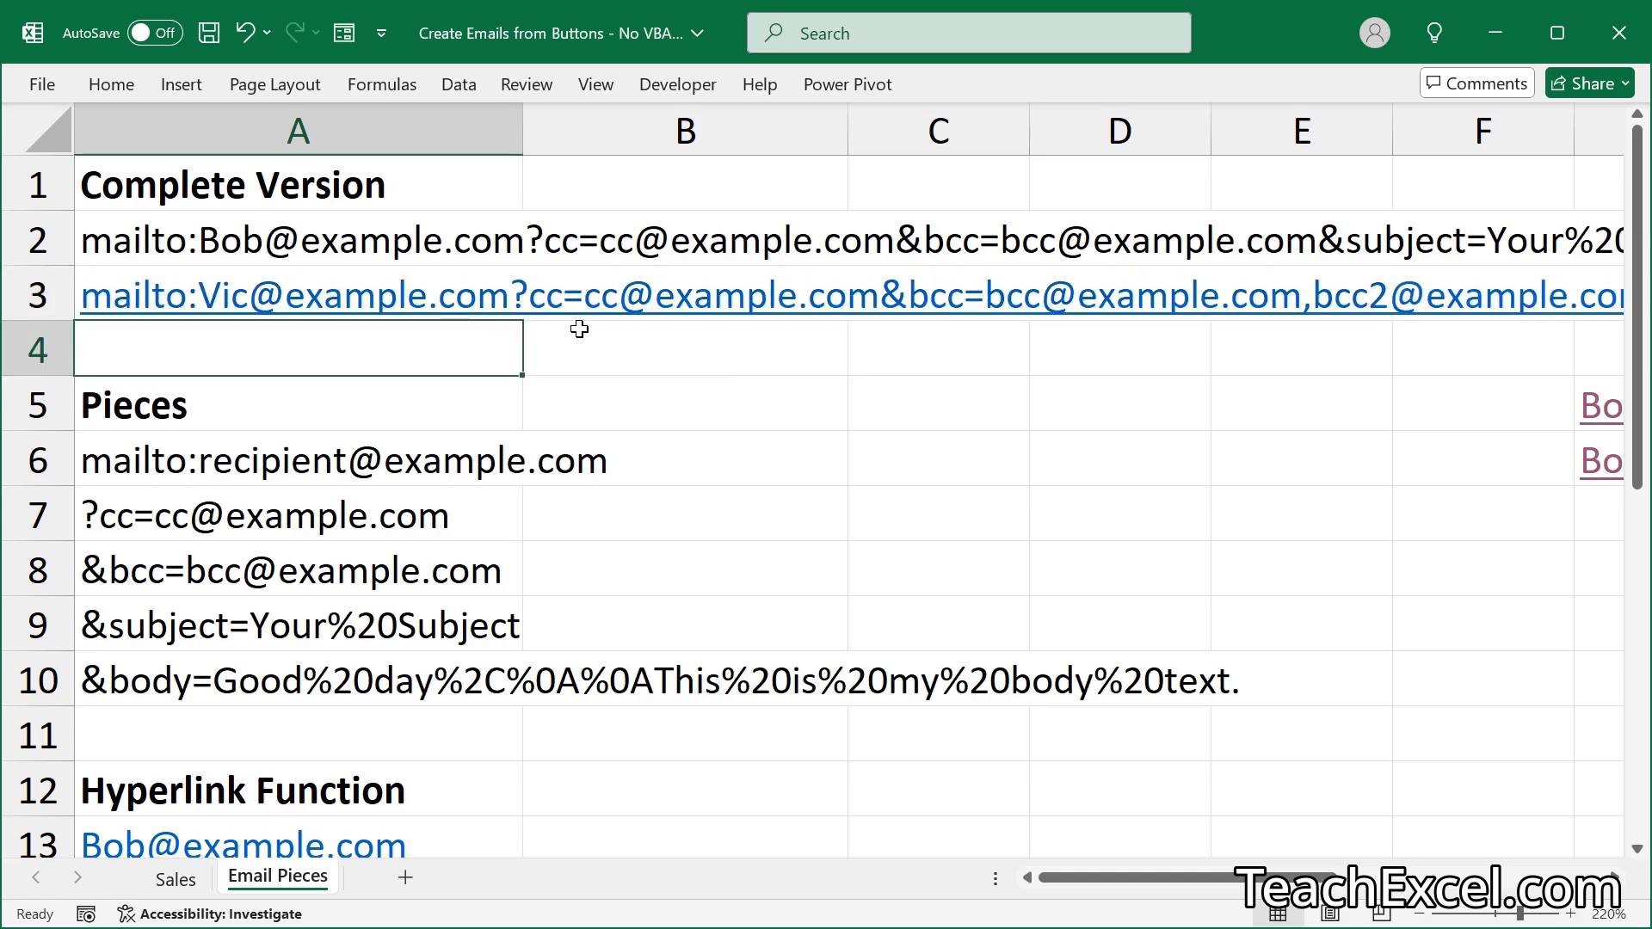
left_click(210, 308)
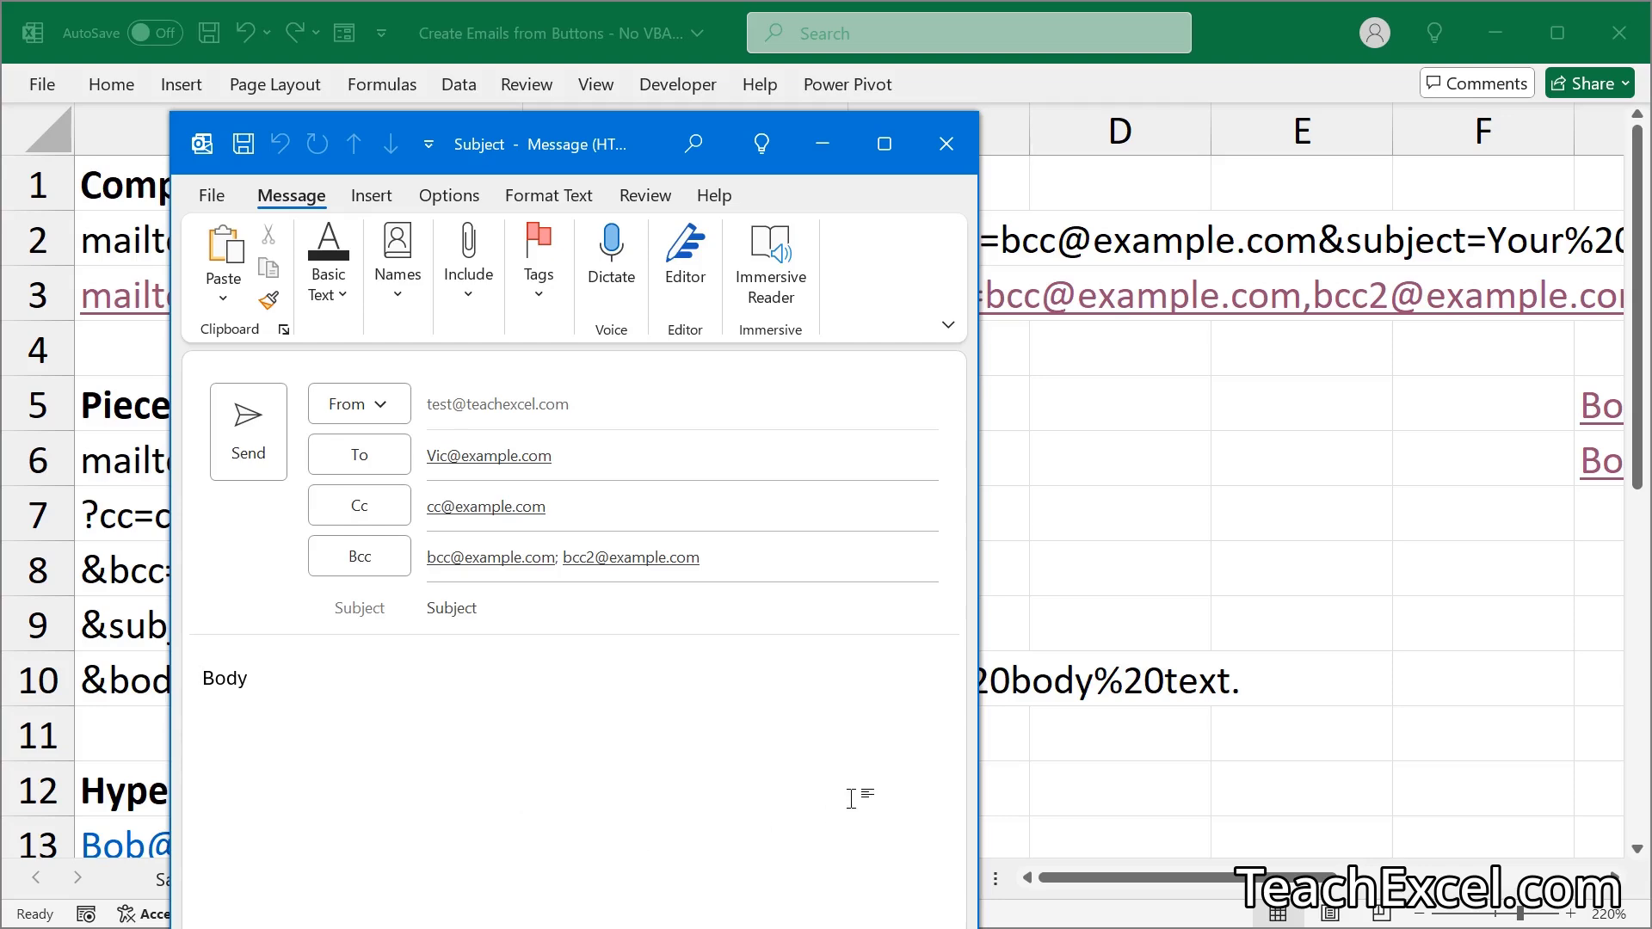
left_click(1076, 56)
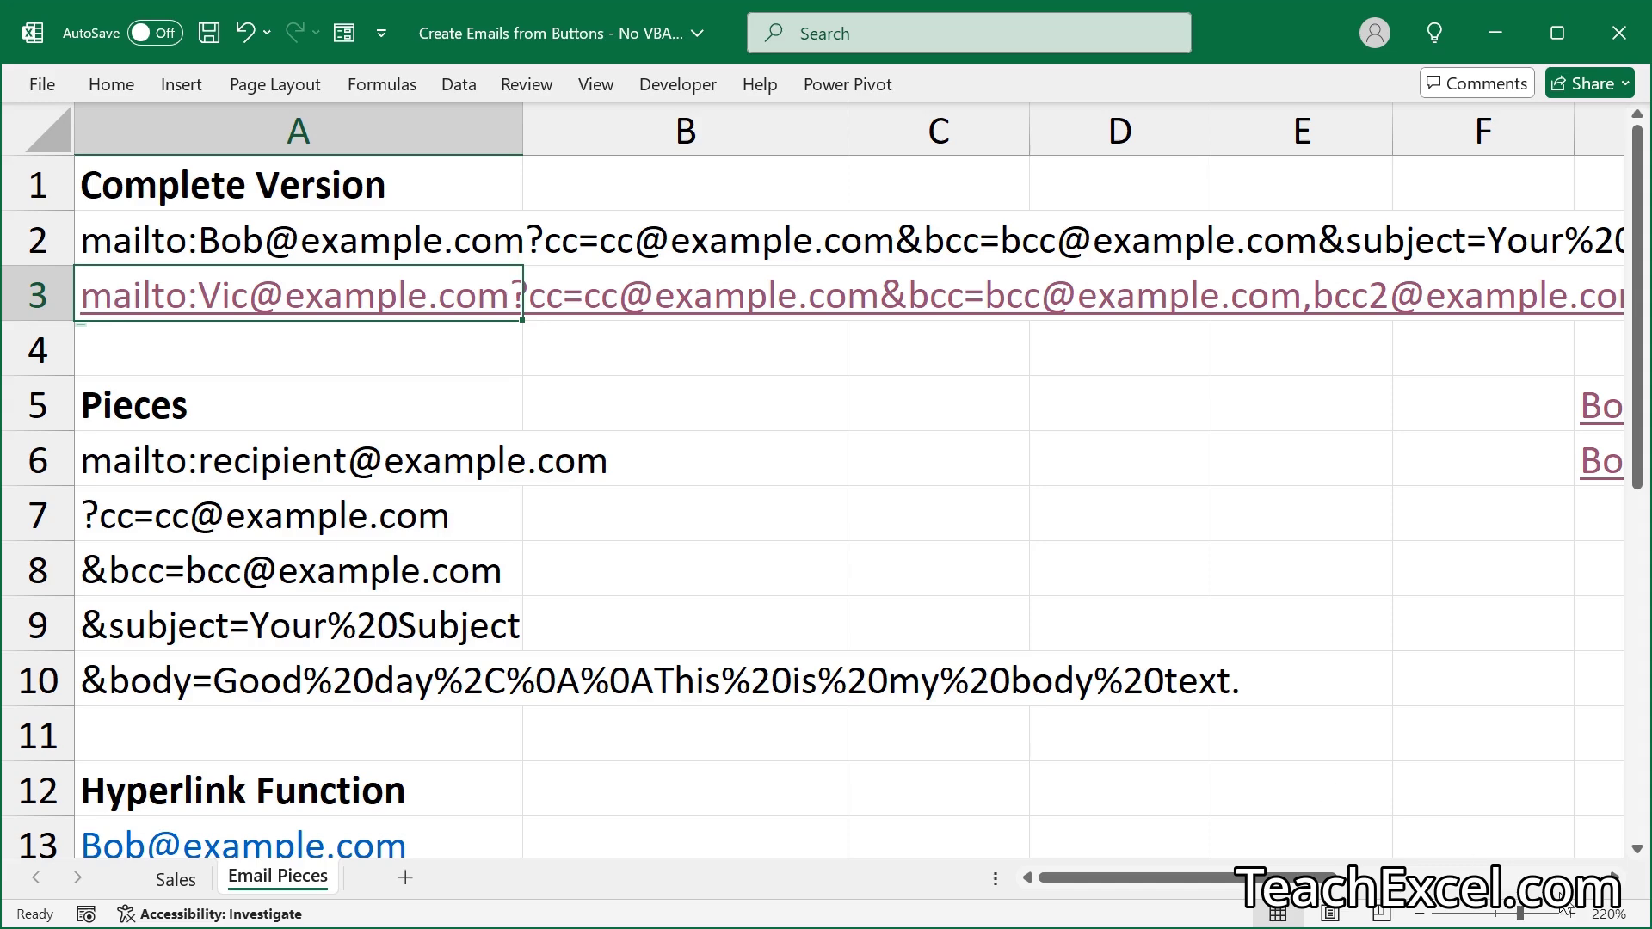
Replace the e-mail address in the Contact Us button's hyperlink with the copied mailto string, including its cc, bcc, subject and body
scroll(1623, 890, "right", 4)
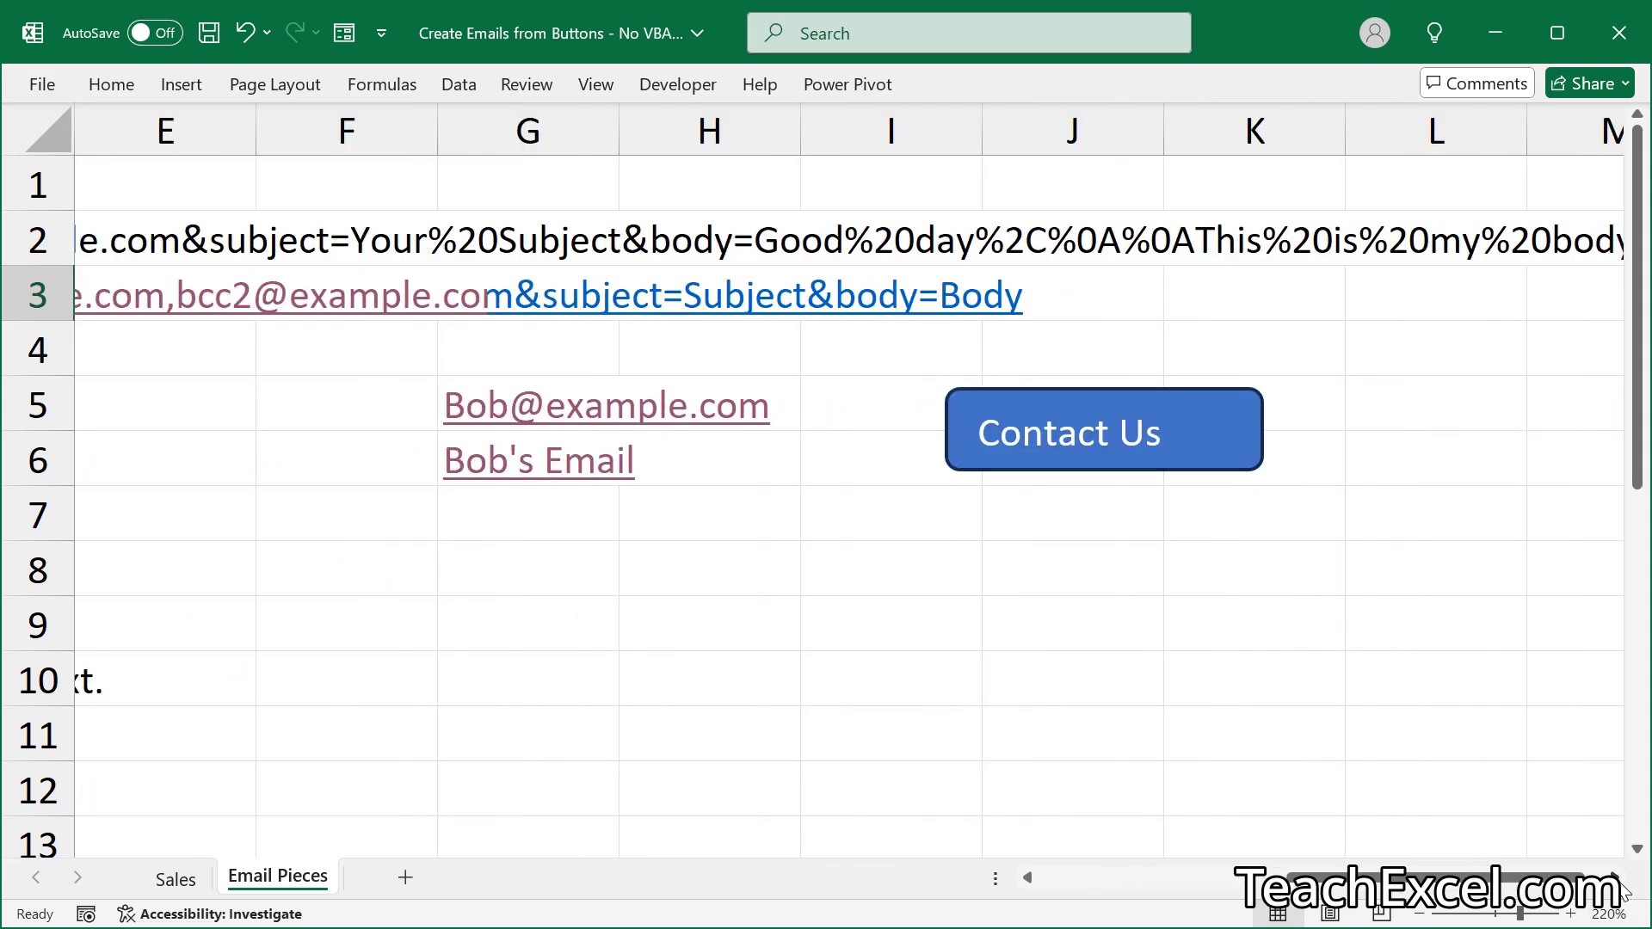
right_click(995, 419)
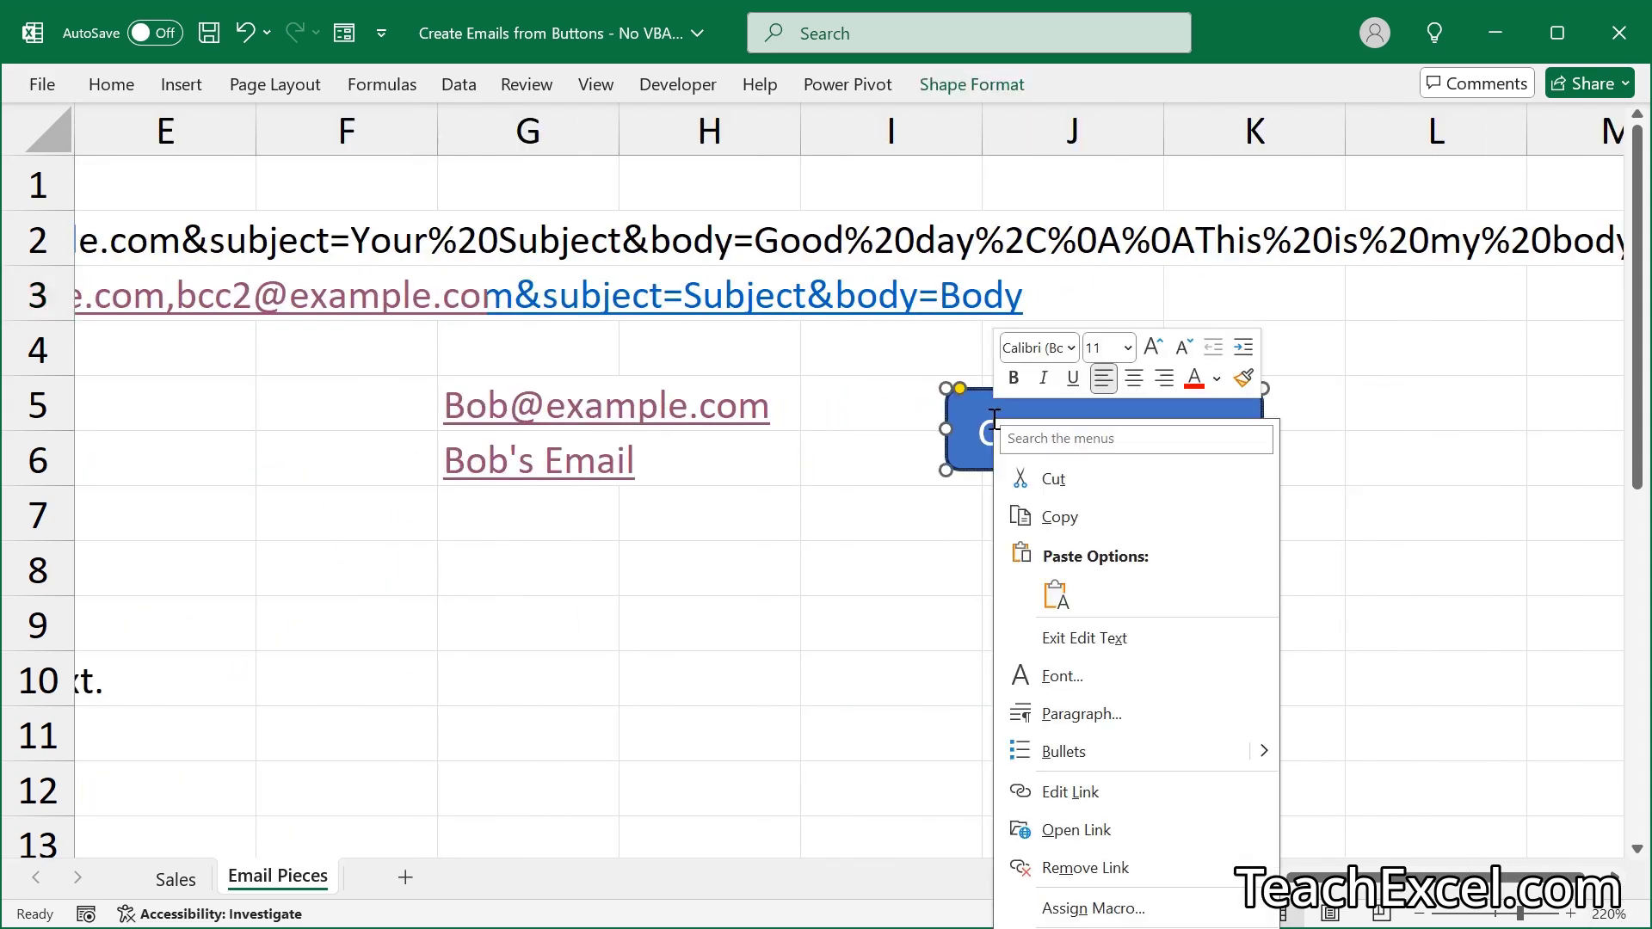
left_click(1070, 792)
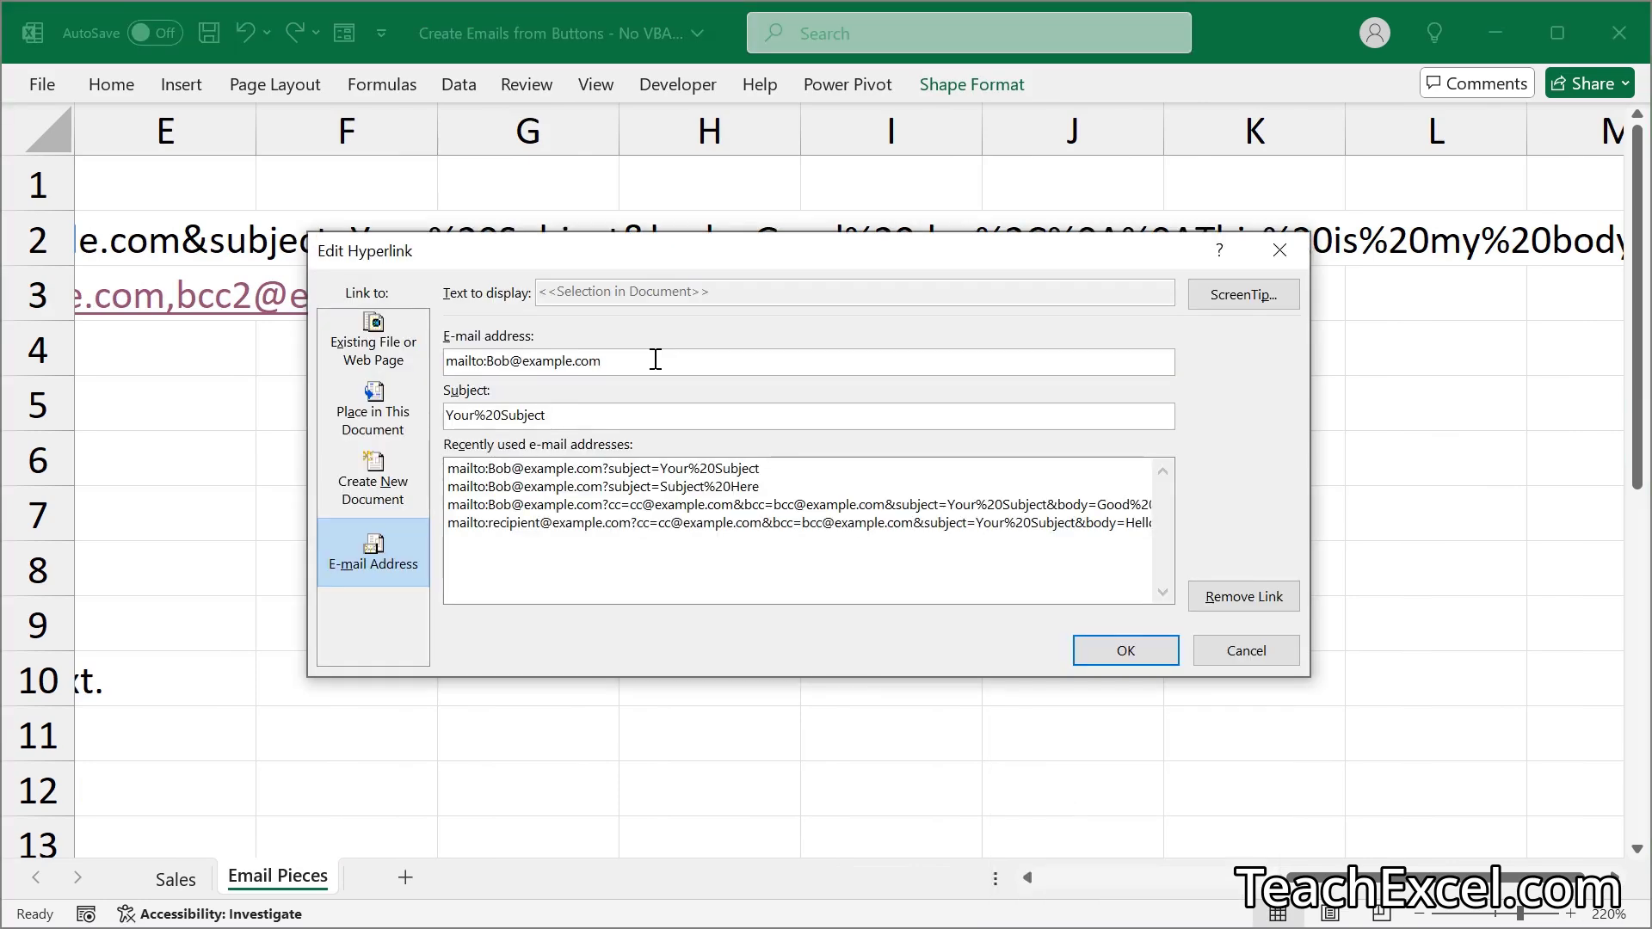
double_click(656, 360)
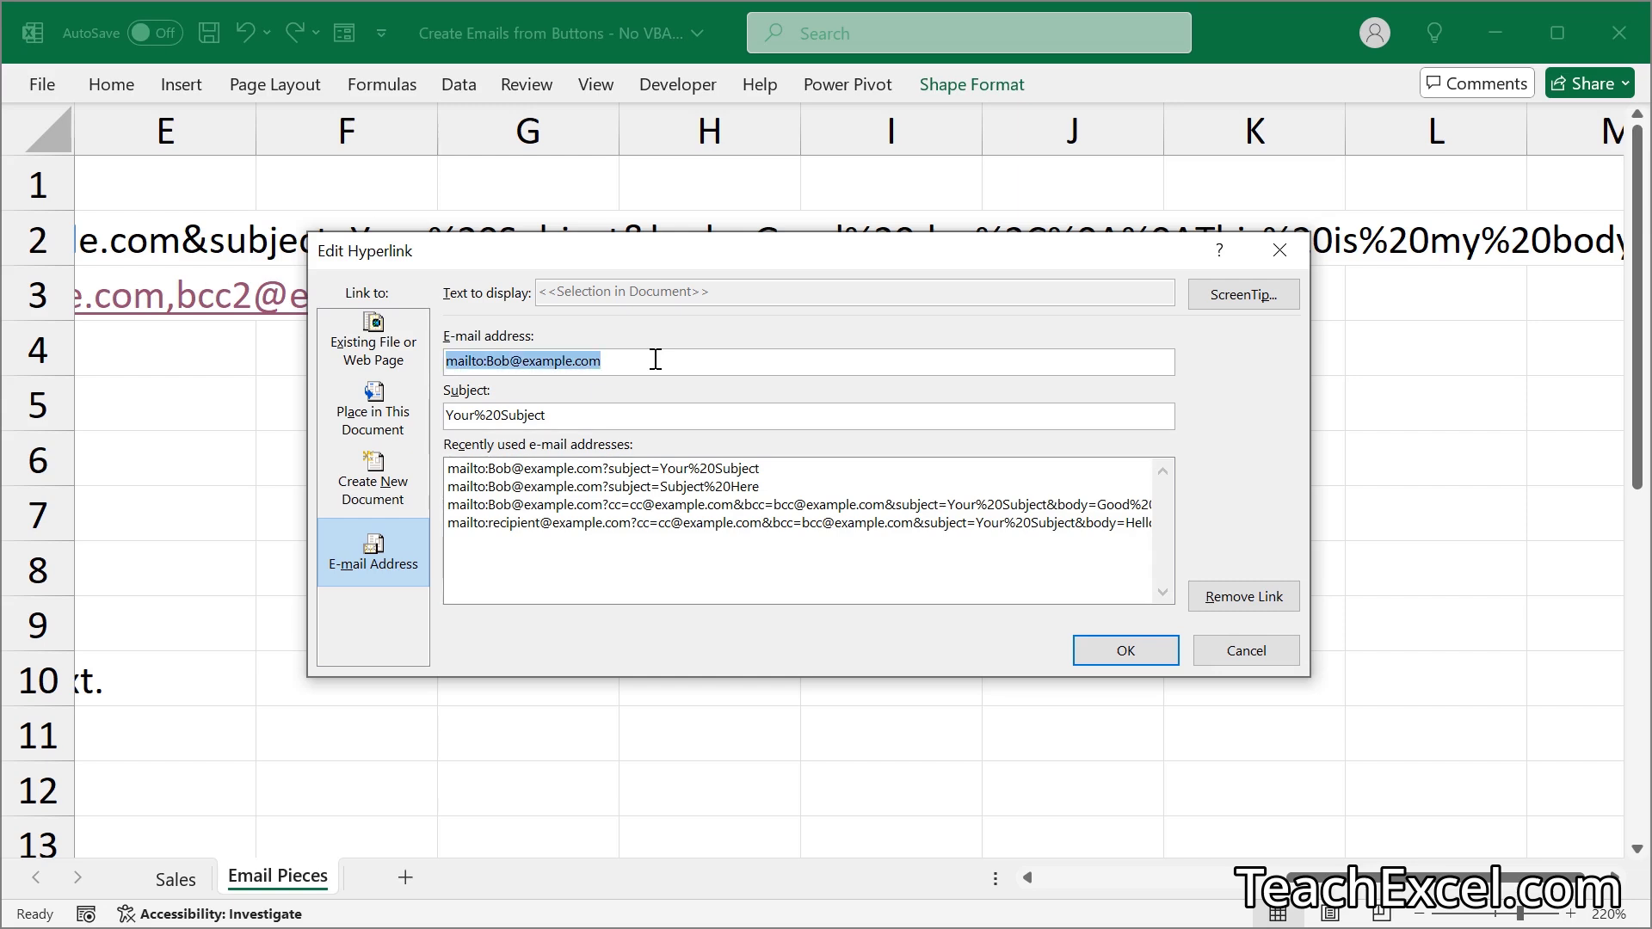
key("BackSpace")
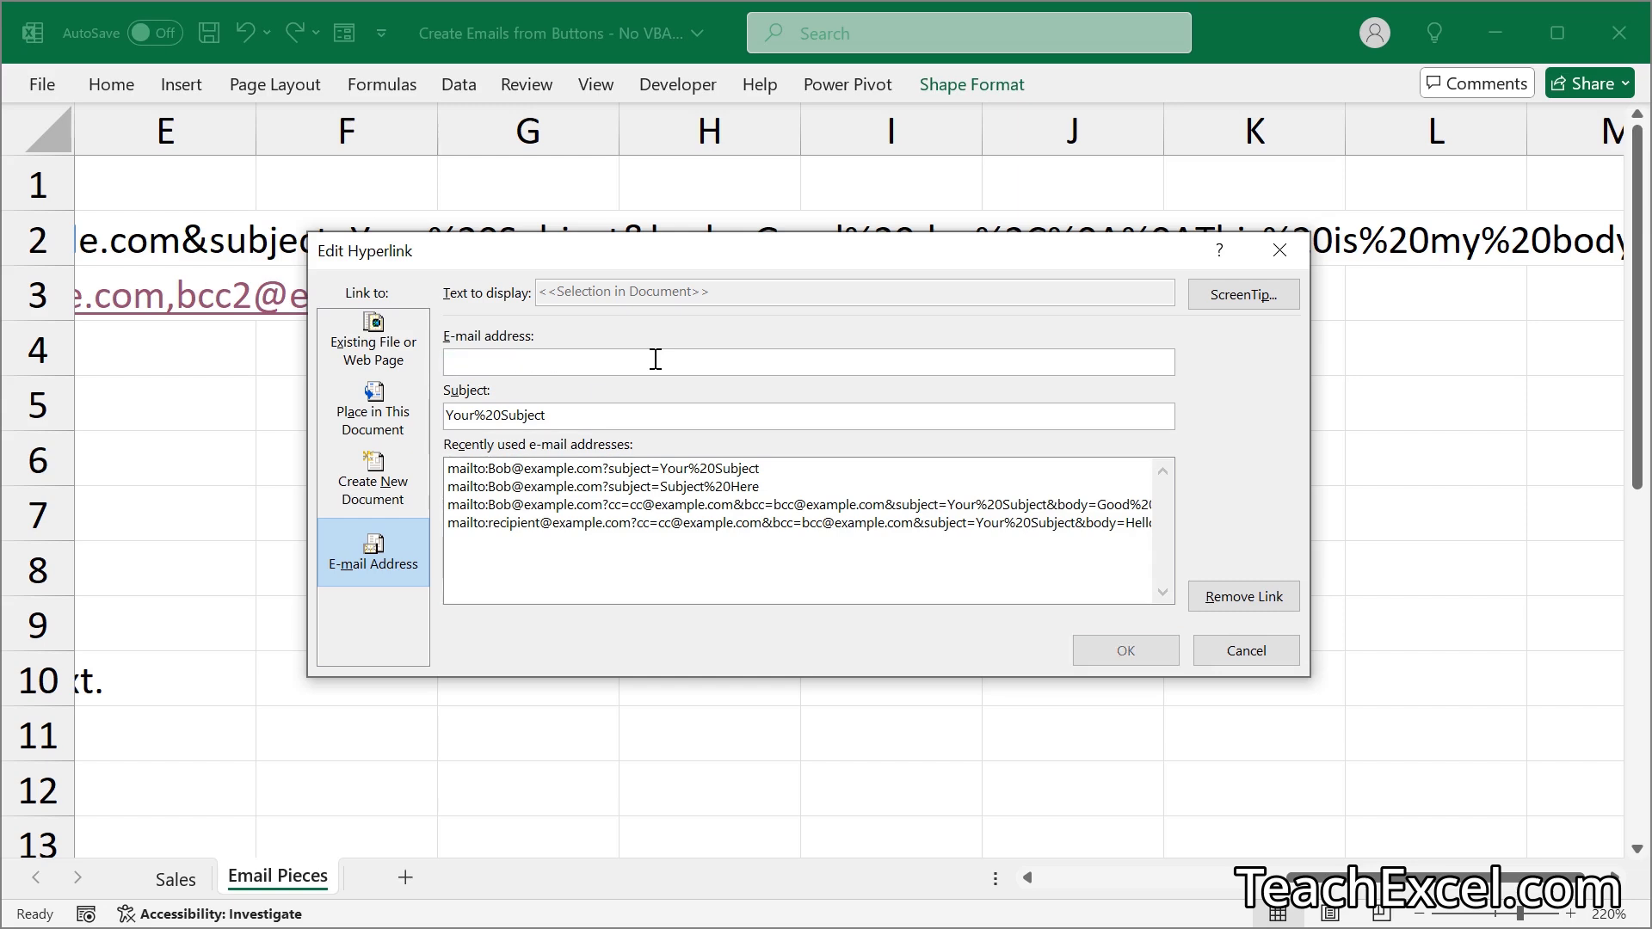
key("ctrl+v")
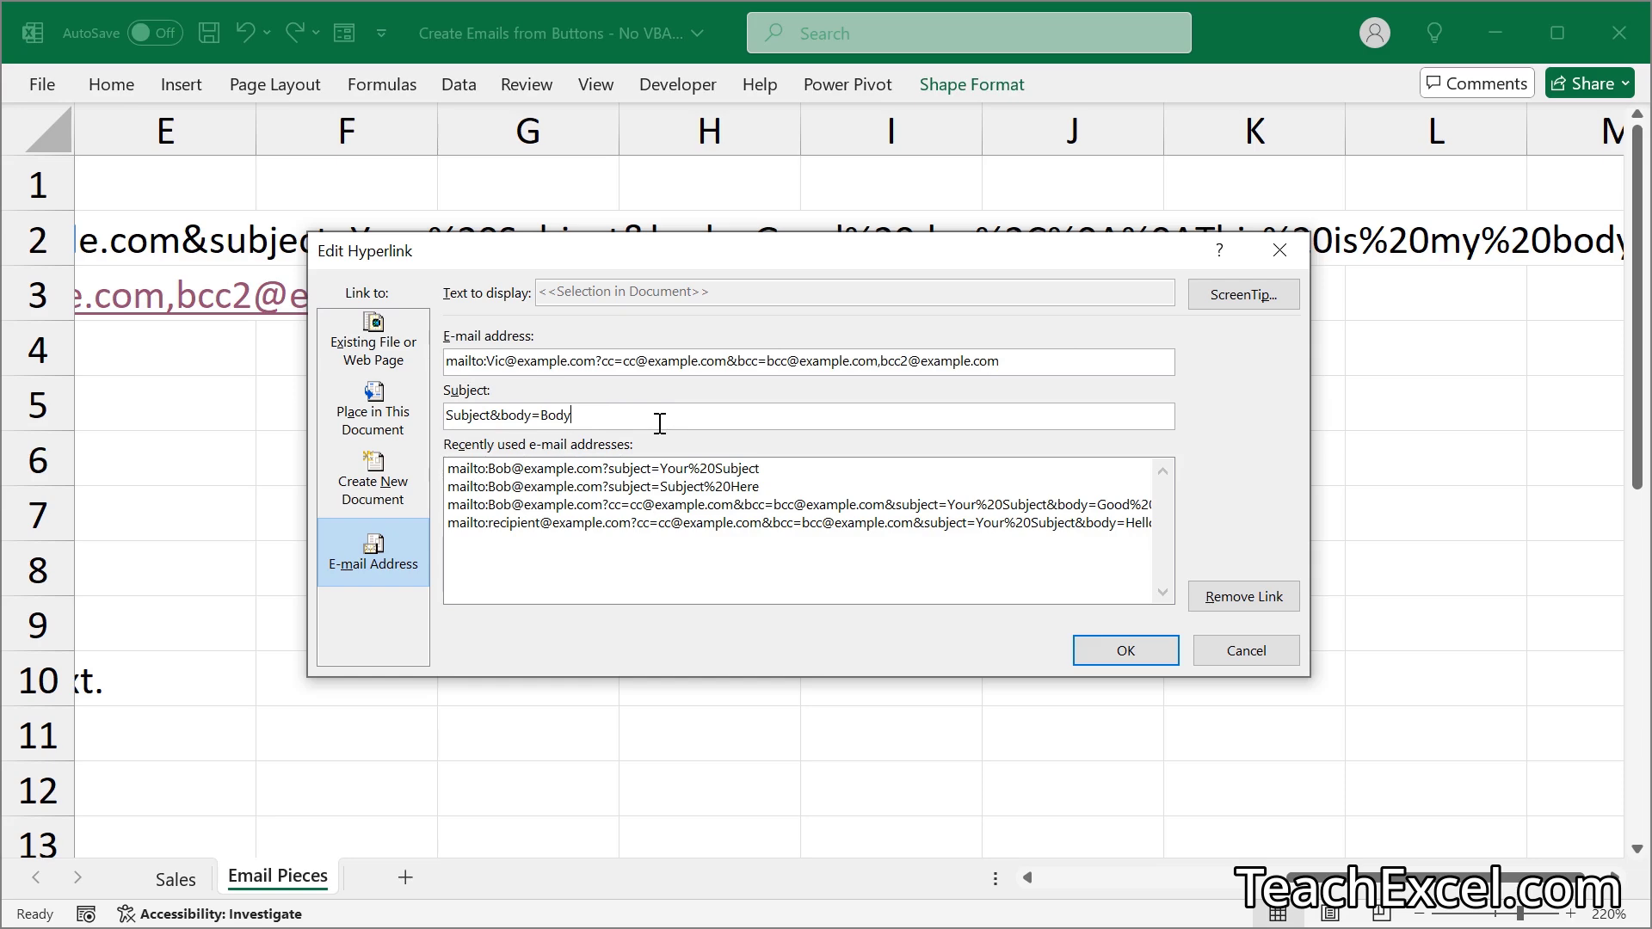
left_click(1126, 651)
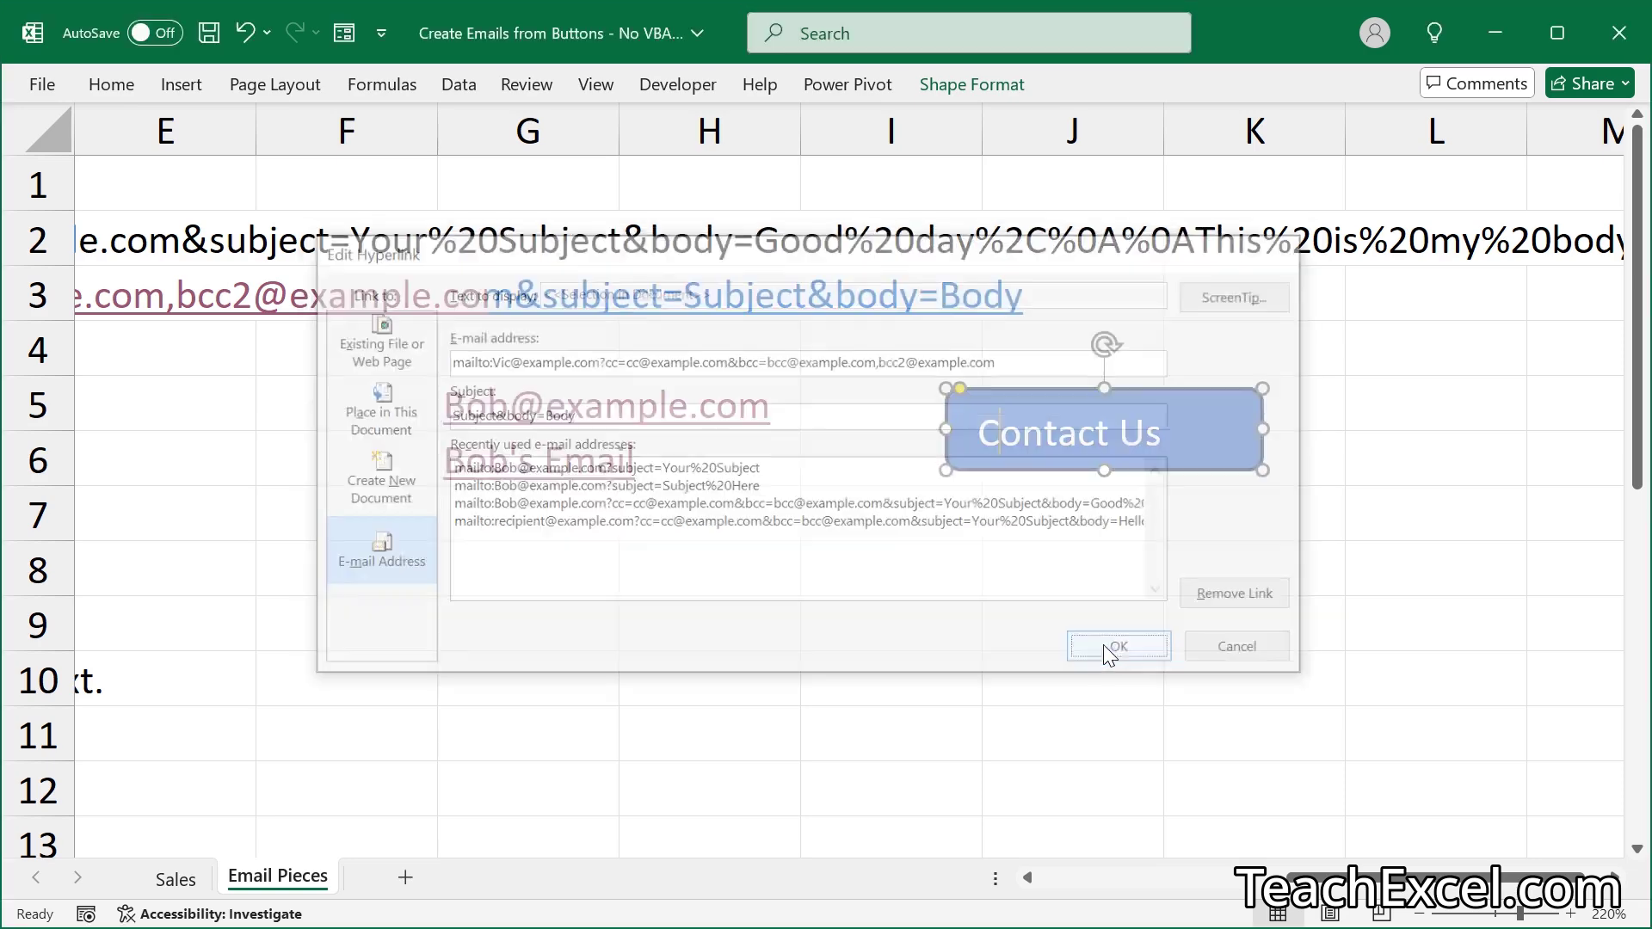
Deselect the Contact Us button, test its link, and close the message it opens
left_click(933, 571)
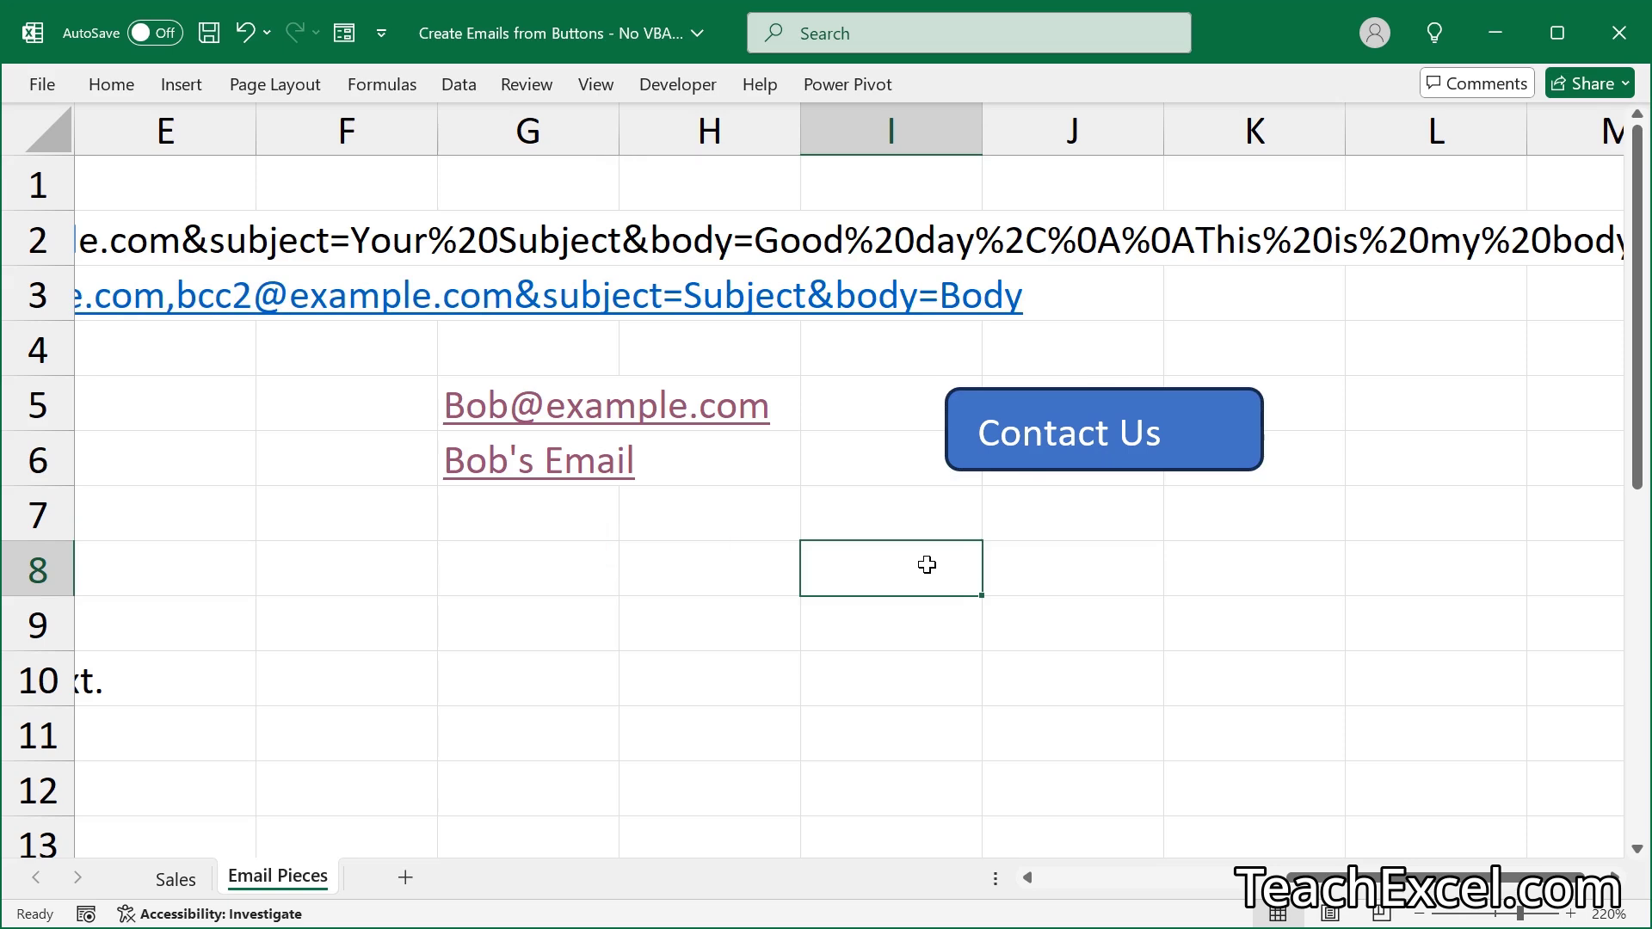
left_click(1024, 443)
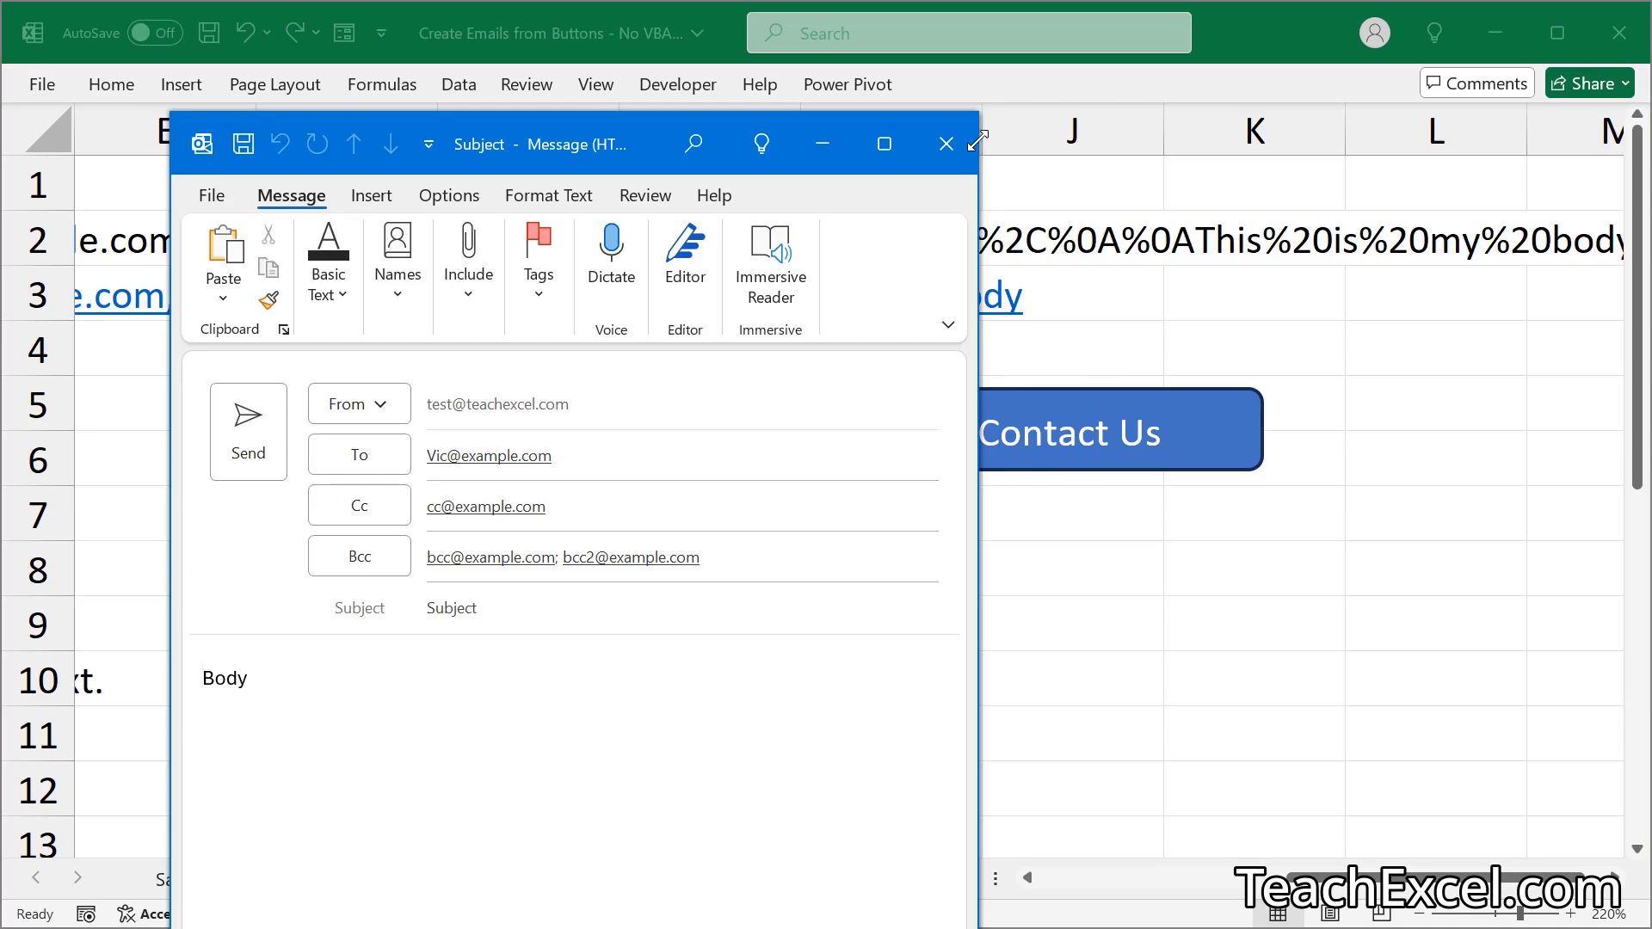
left_click(947, 144)
Enter a HYPERLINK formula in G8 with the placeholder link "asdf" and a friendly name ending in "Email Again" after the sample contact's name
left_click(473, 568)
type("hyp")
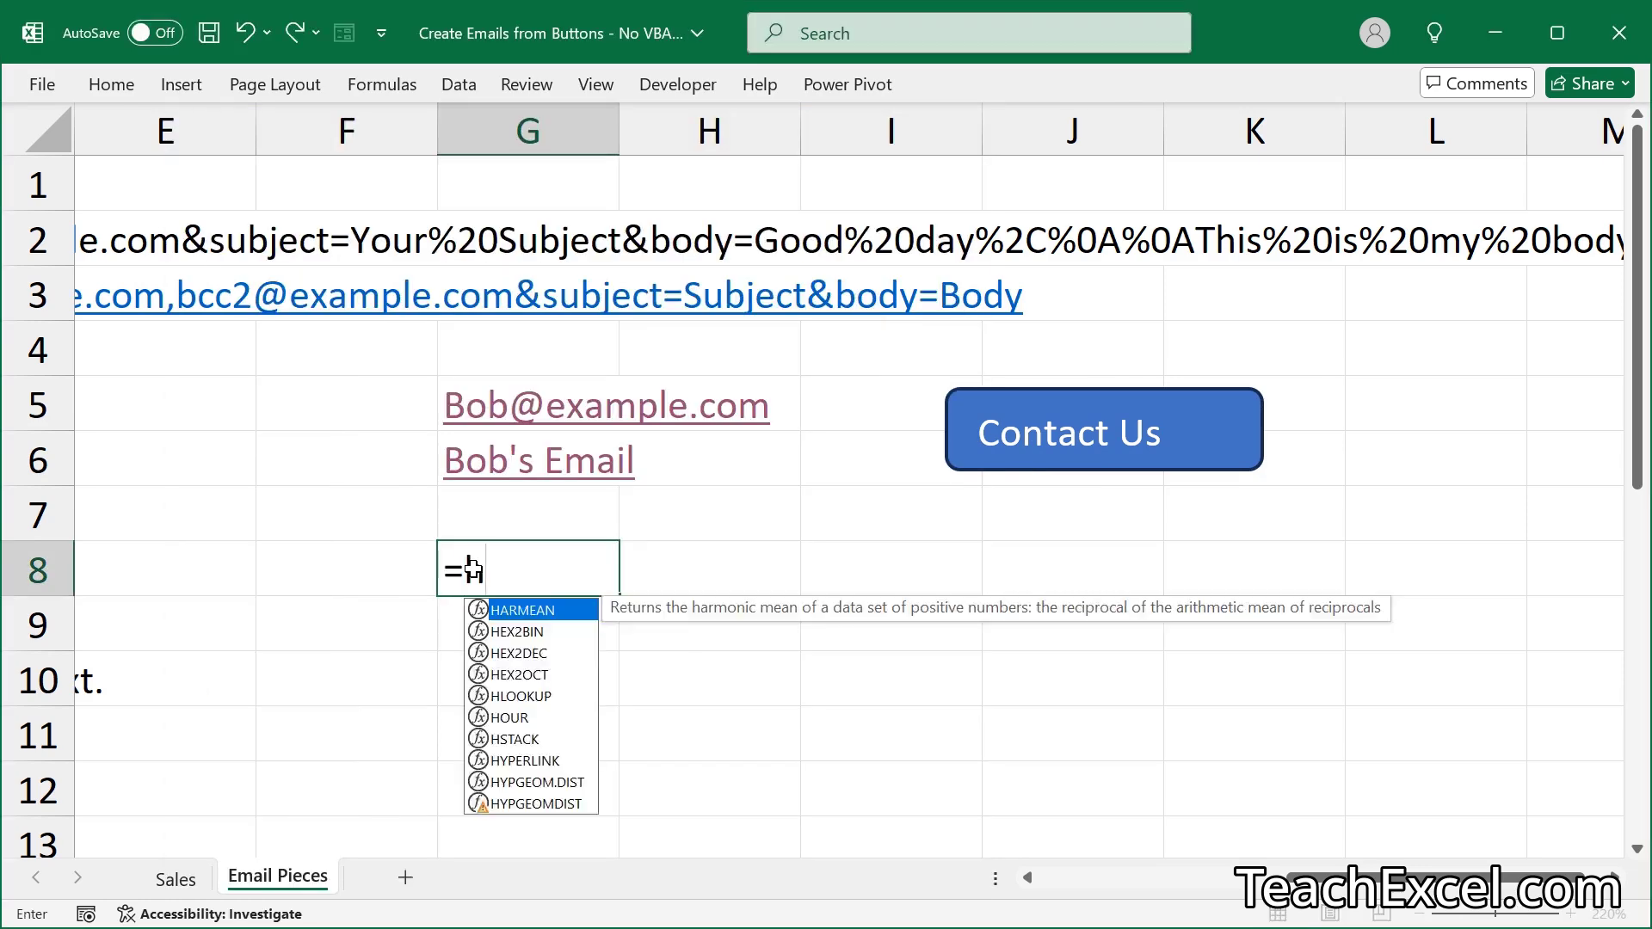
key("Tab")
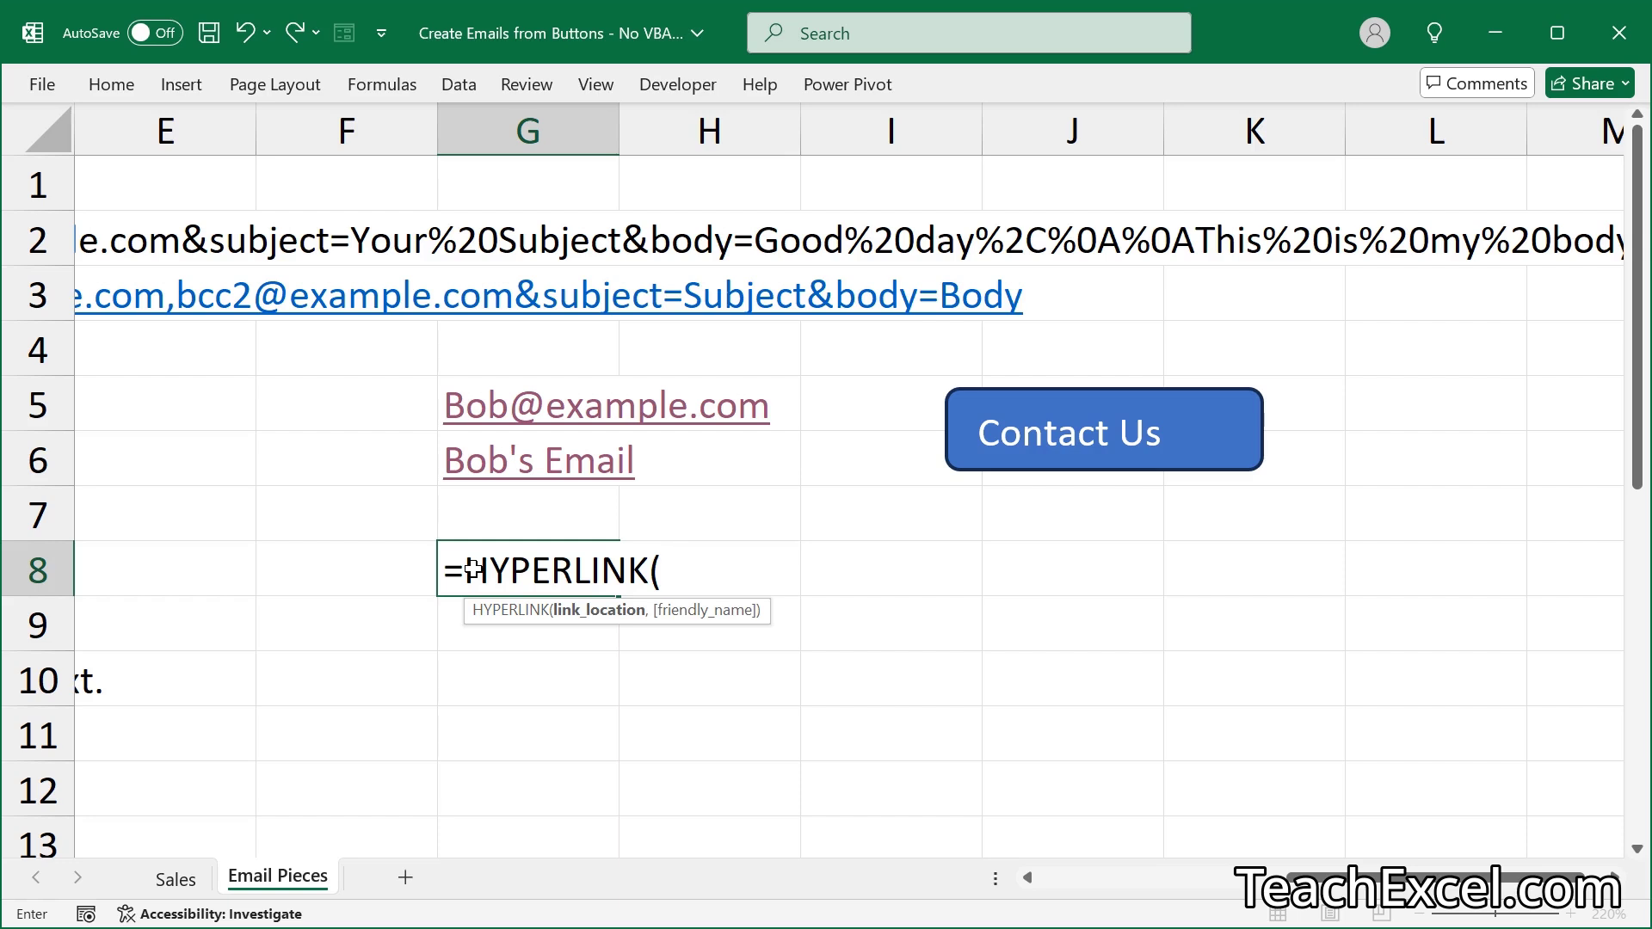
type("\"asdf\",")
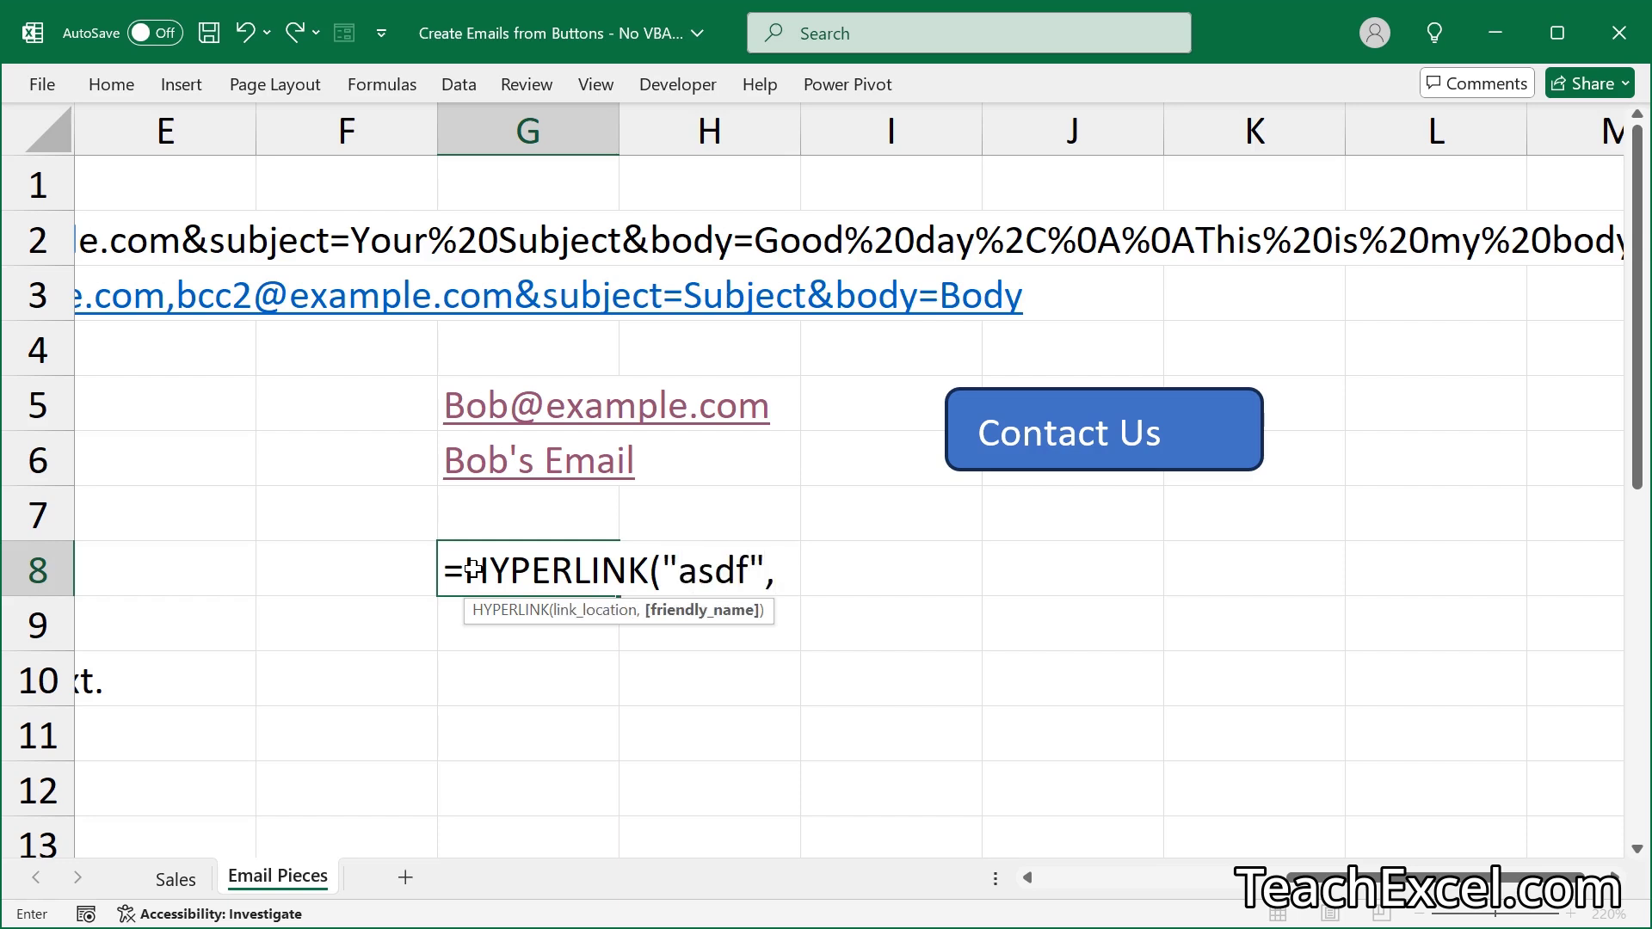
type("\"Bob's Email Ag")
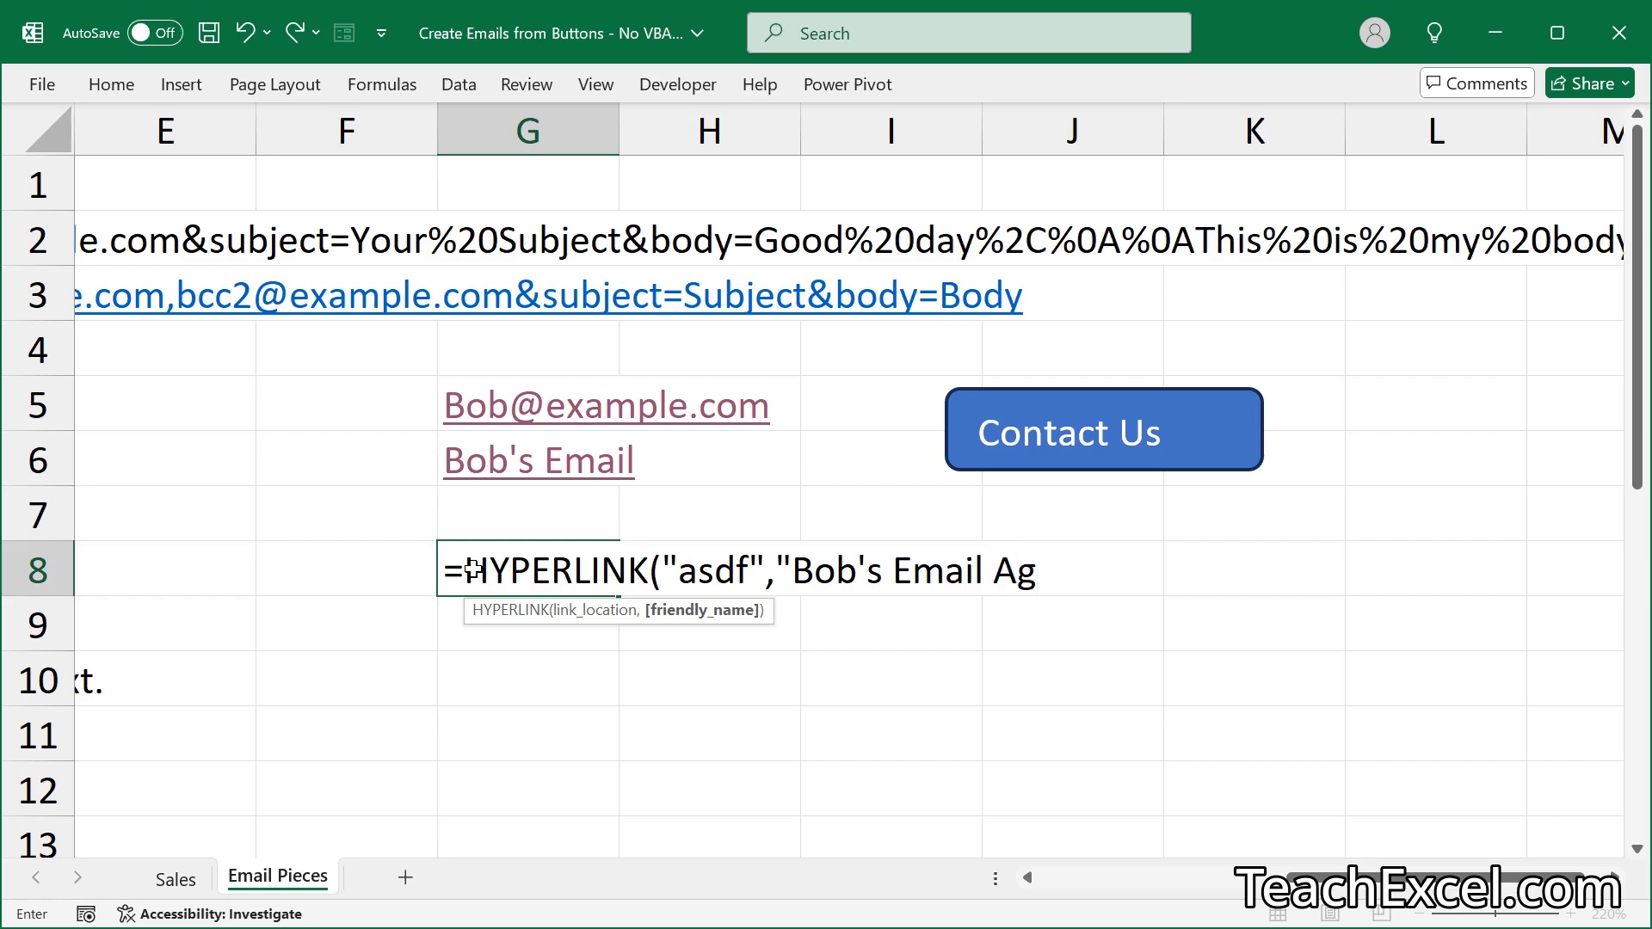
type("ain\")")
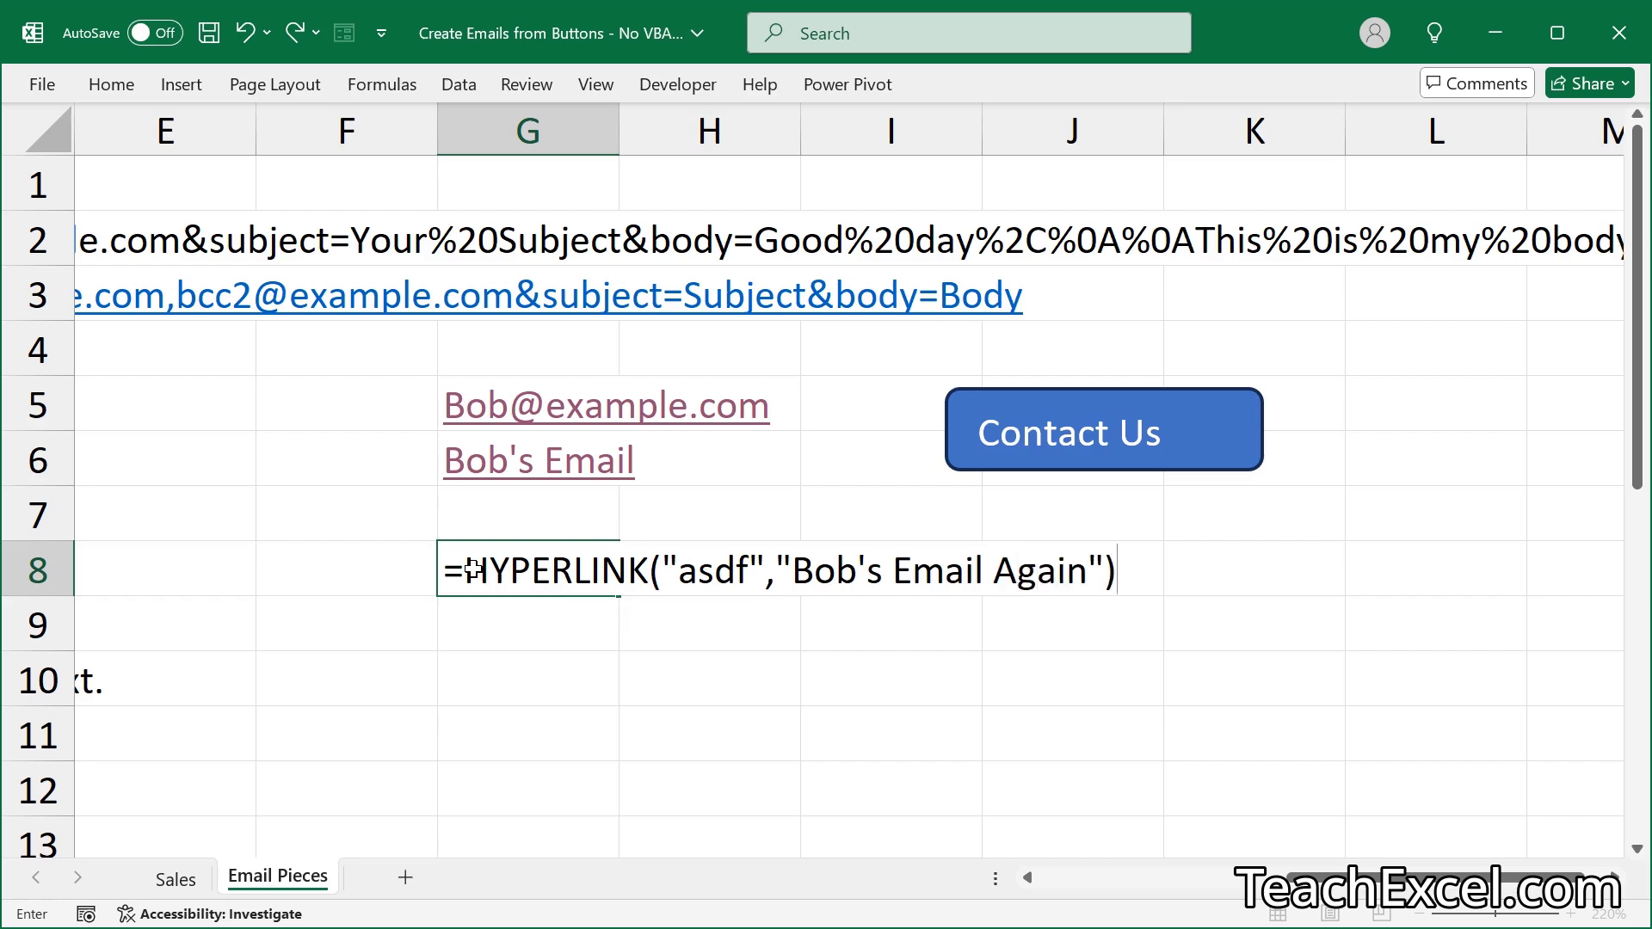
Replace the "asdf" placeholder in G8's formula with the copied mailto string and test the link, returning to the workbook
double_click(719, 569)
left_click(718, 570)
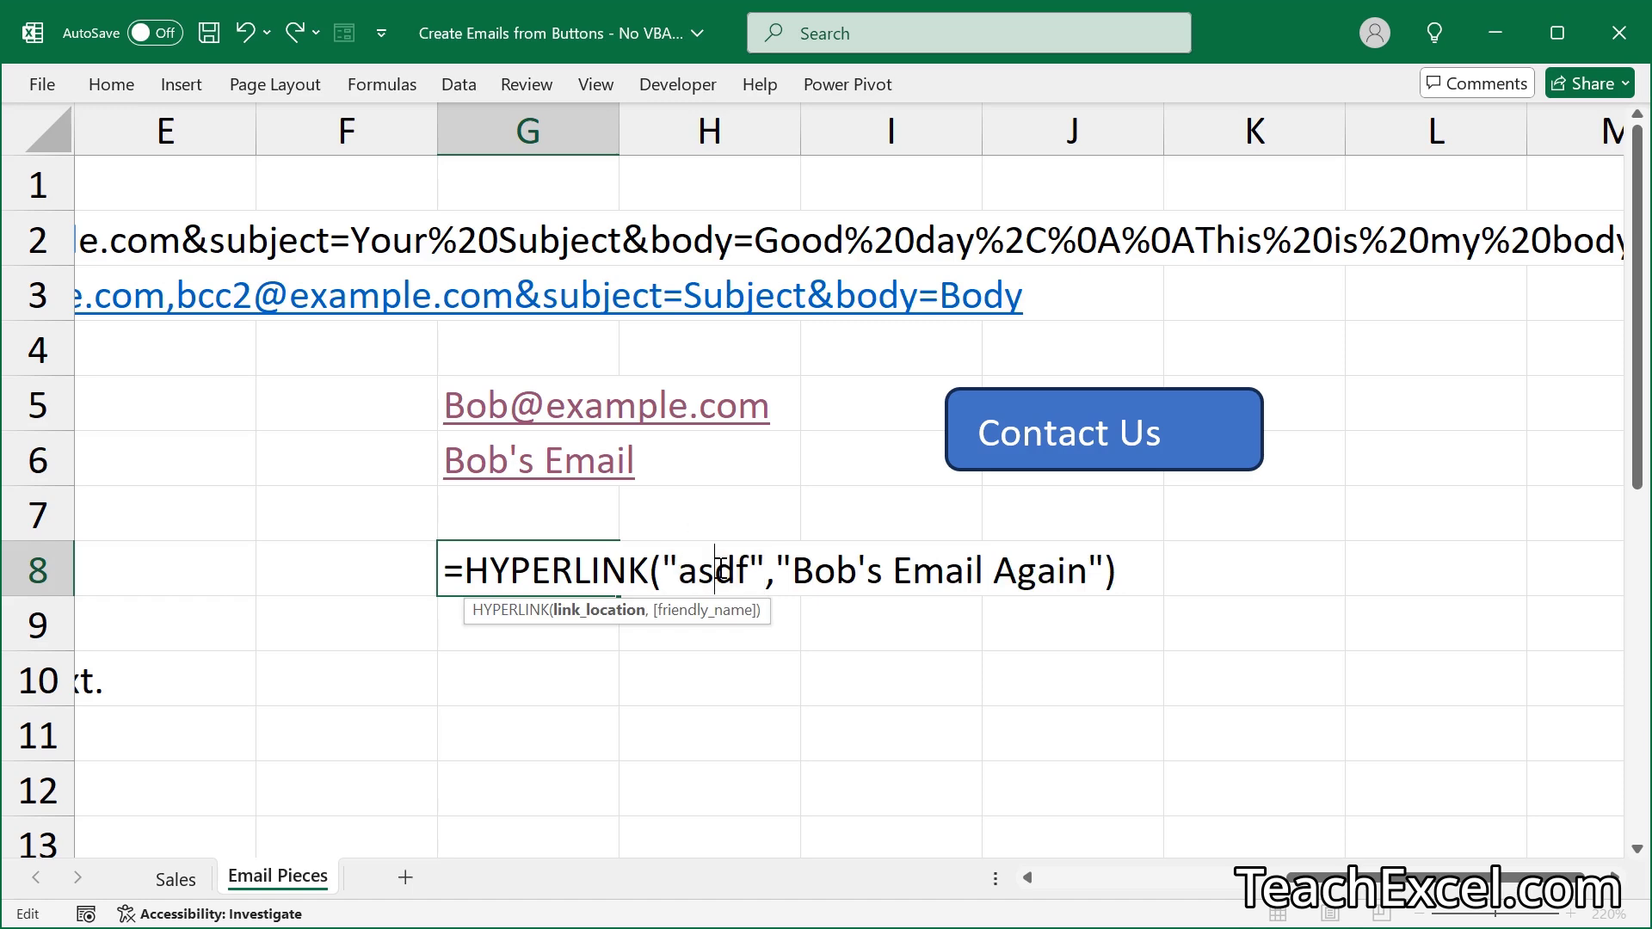
key("Delete")
key("Delete")
key("BackSpace")
key("BackSpace")
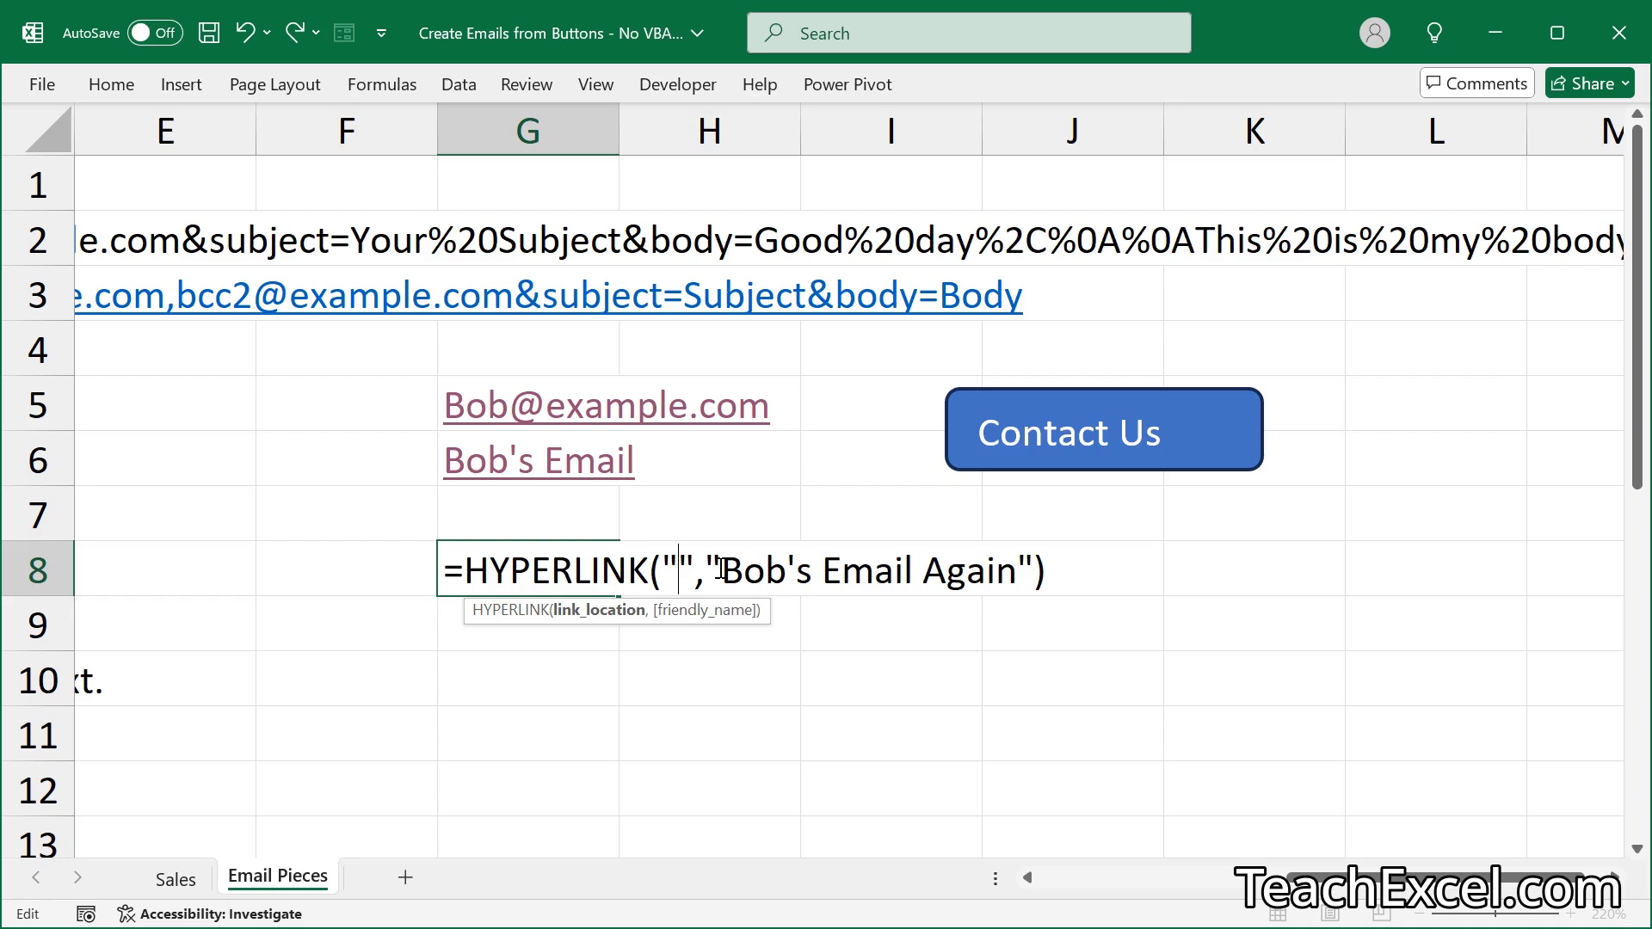
key("ctrl+v")
key("Return")
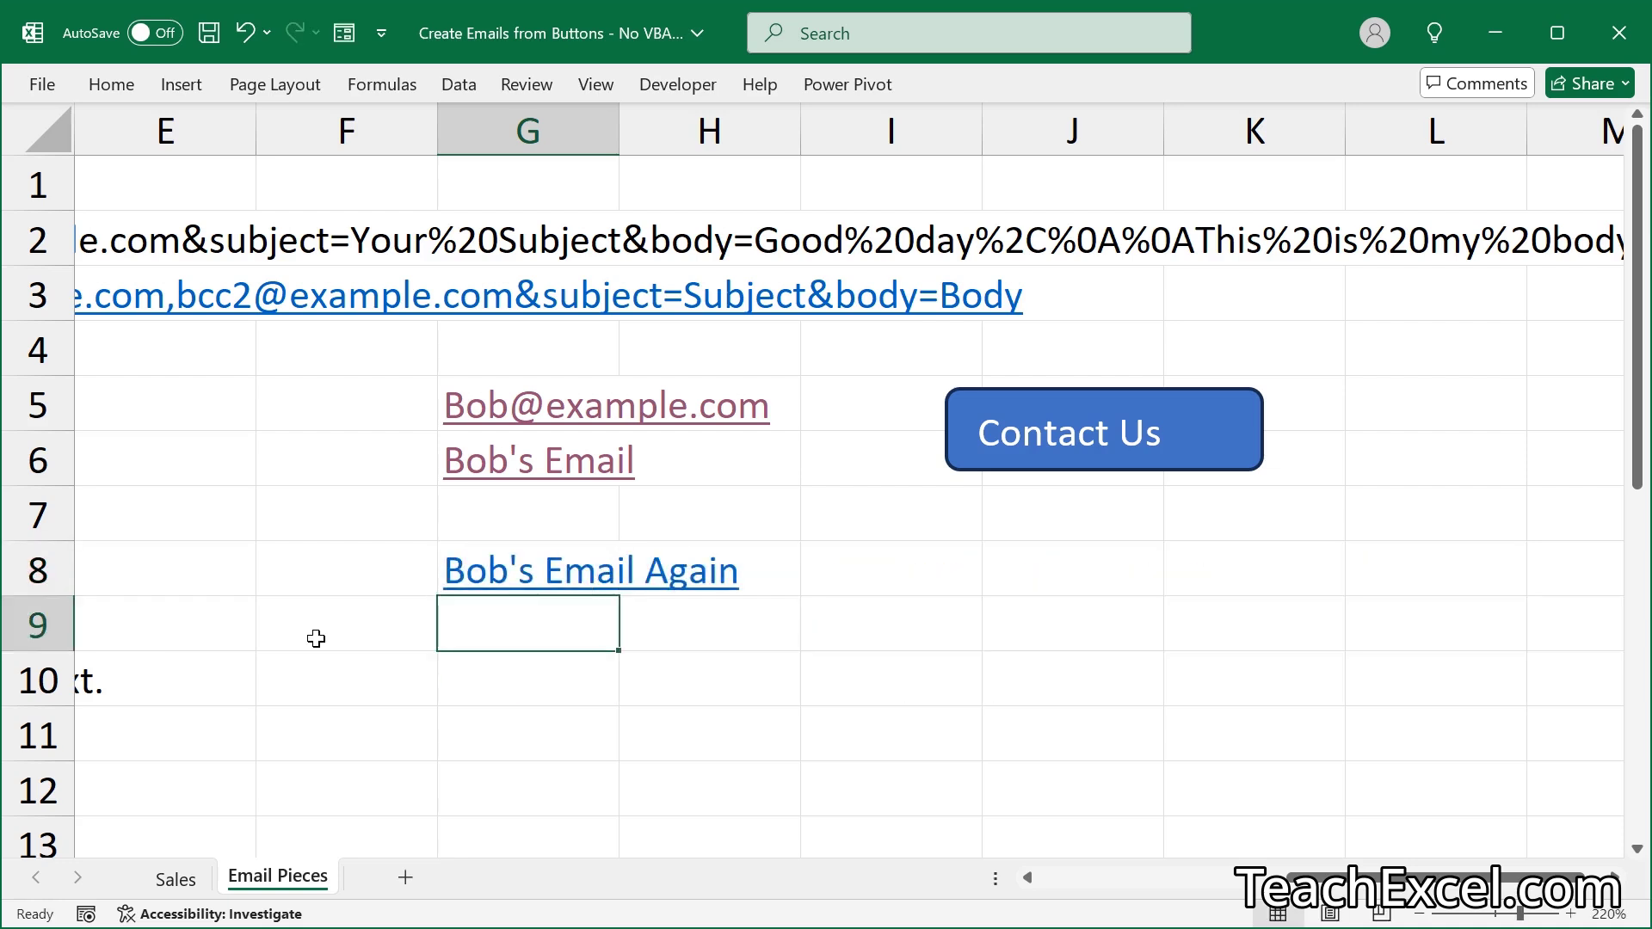
left_click(469, 571)
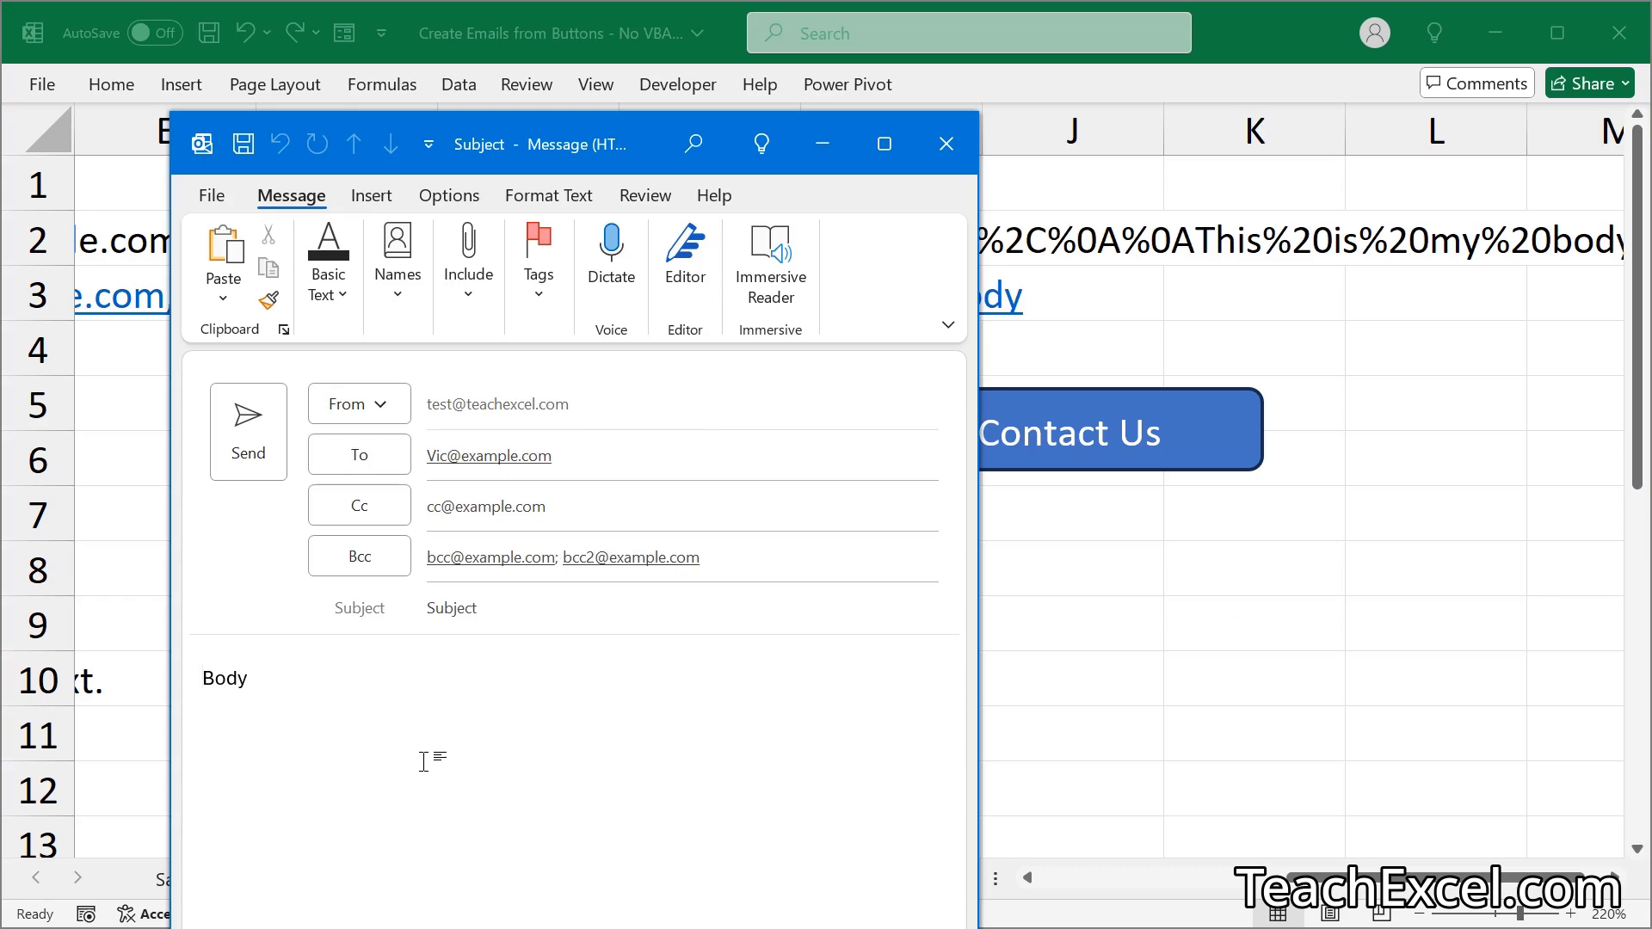
key("Escape")
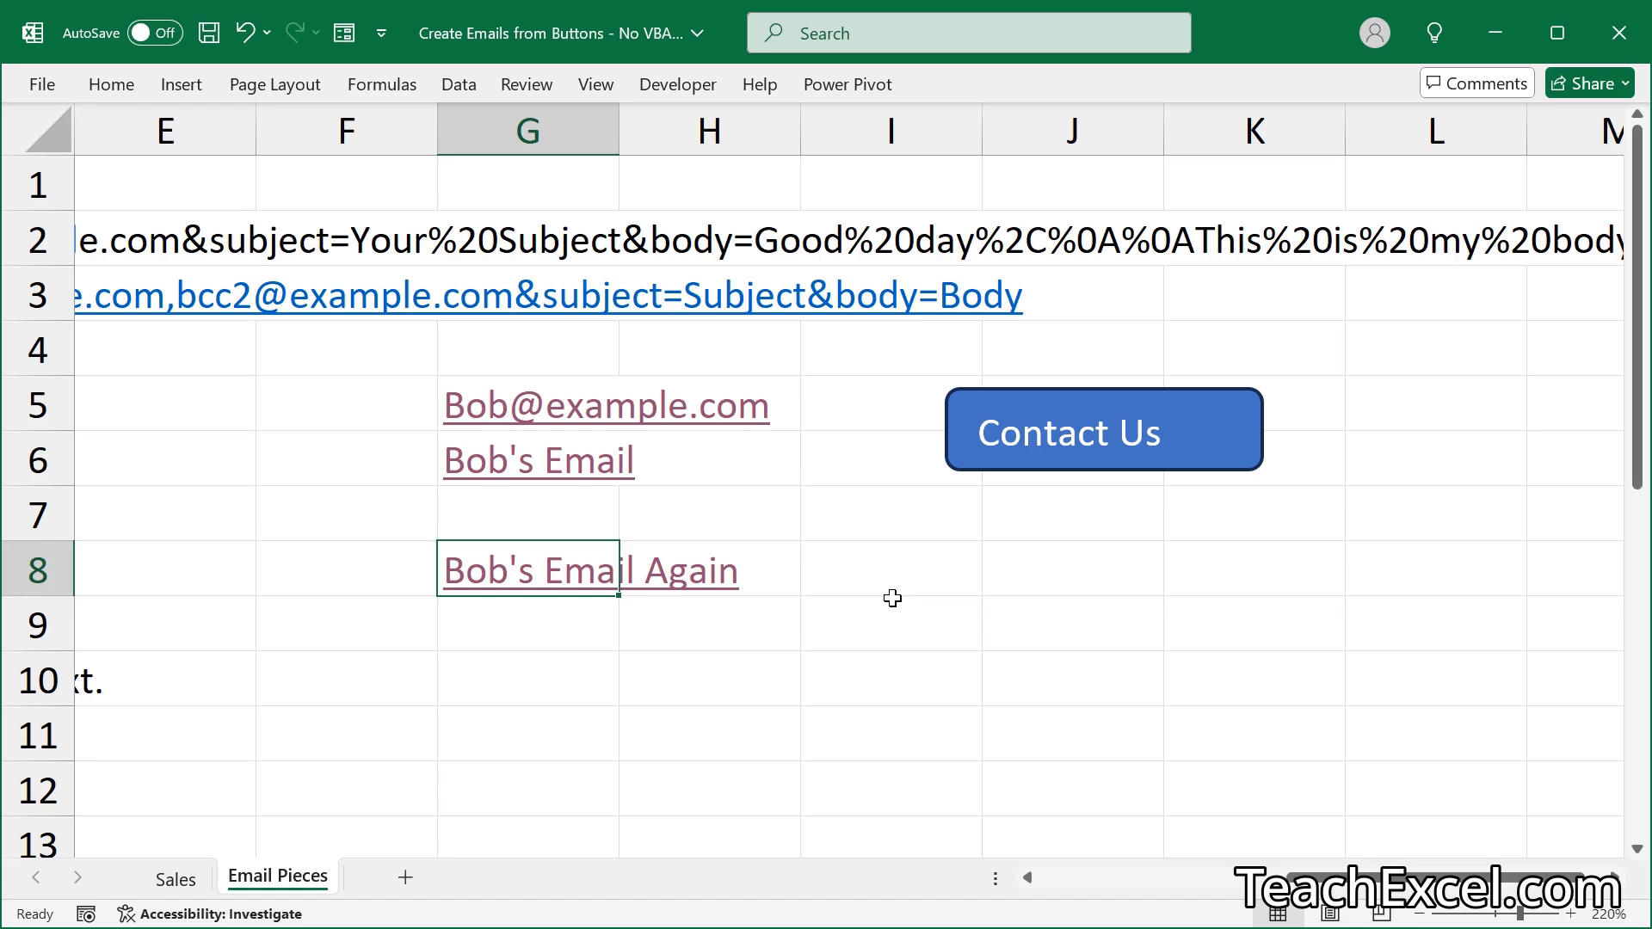
In G8's formula, split the mailto string into quoted pieces joined with & on separate lines for the recipient, "?cc=", "&bcc=" and "&subject=" parts
key("F2")
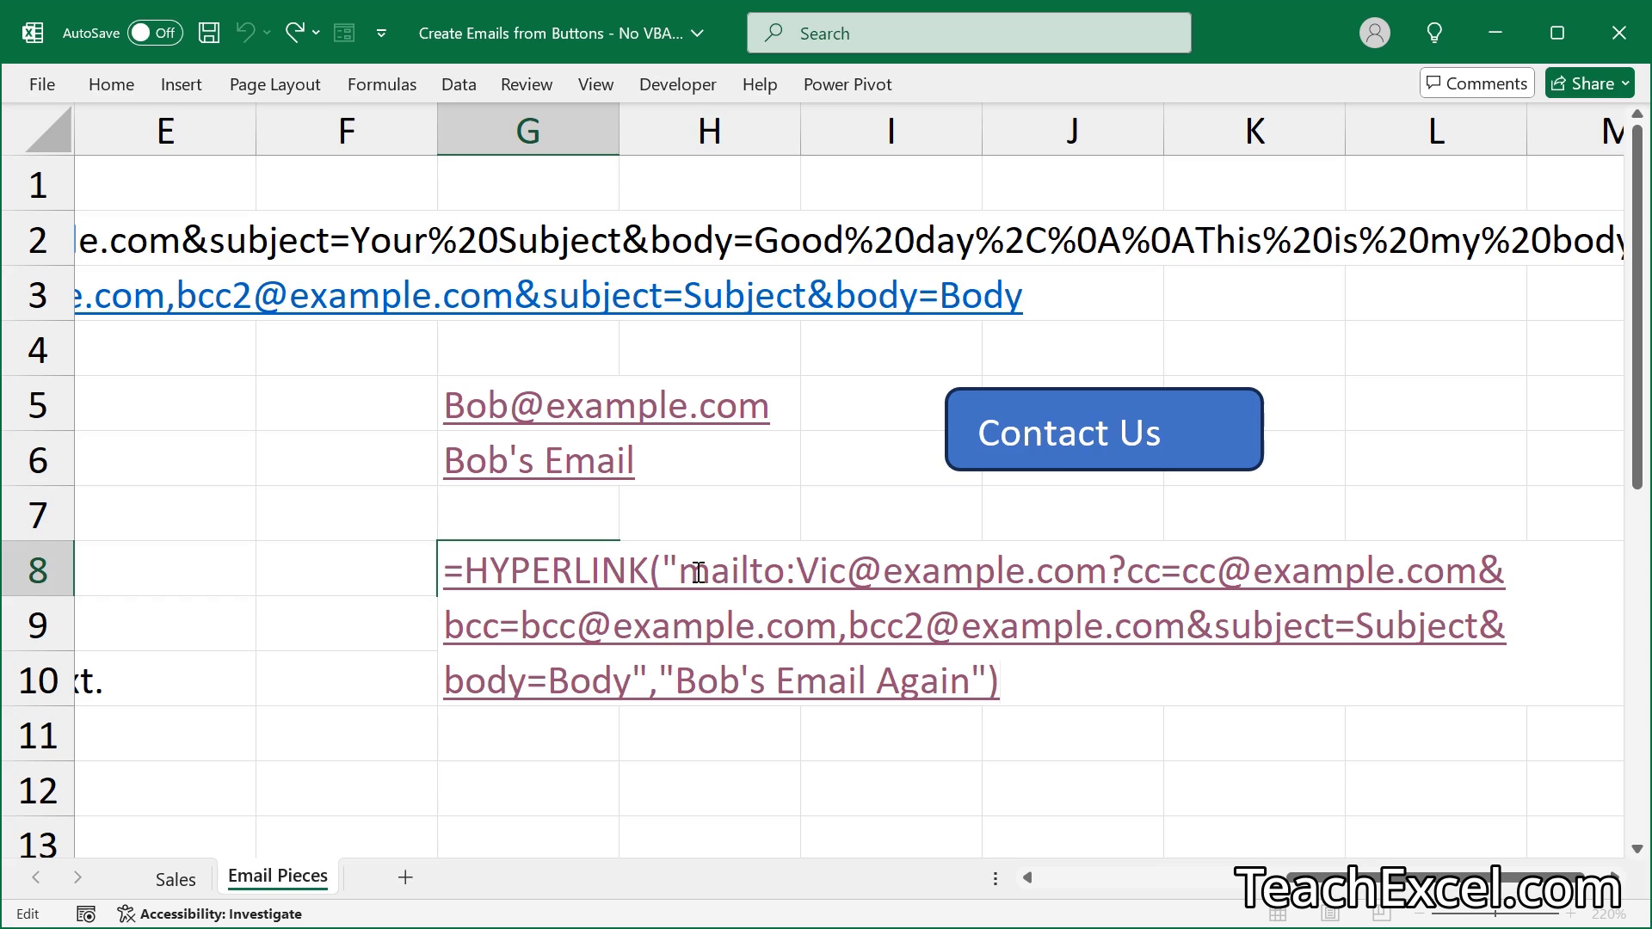
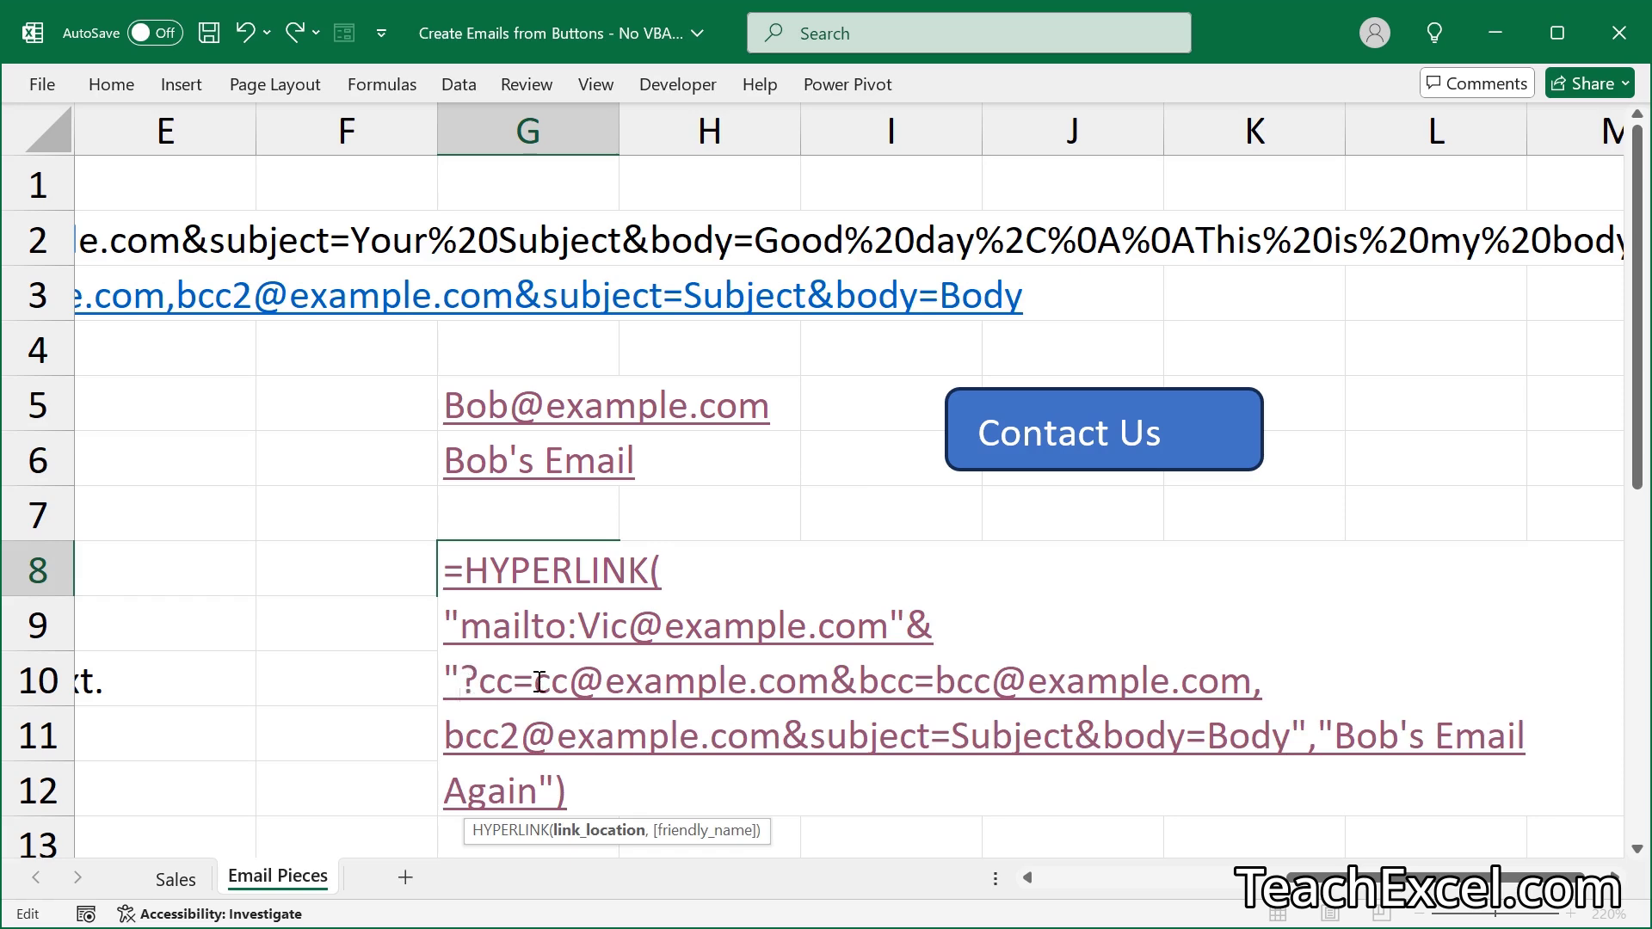
left_click(830, 678)
type("\"&")
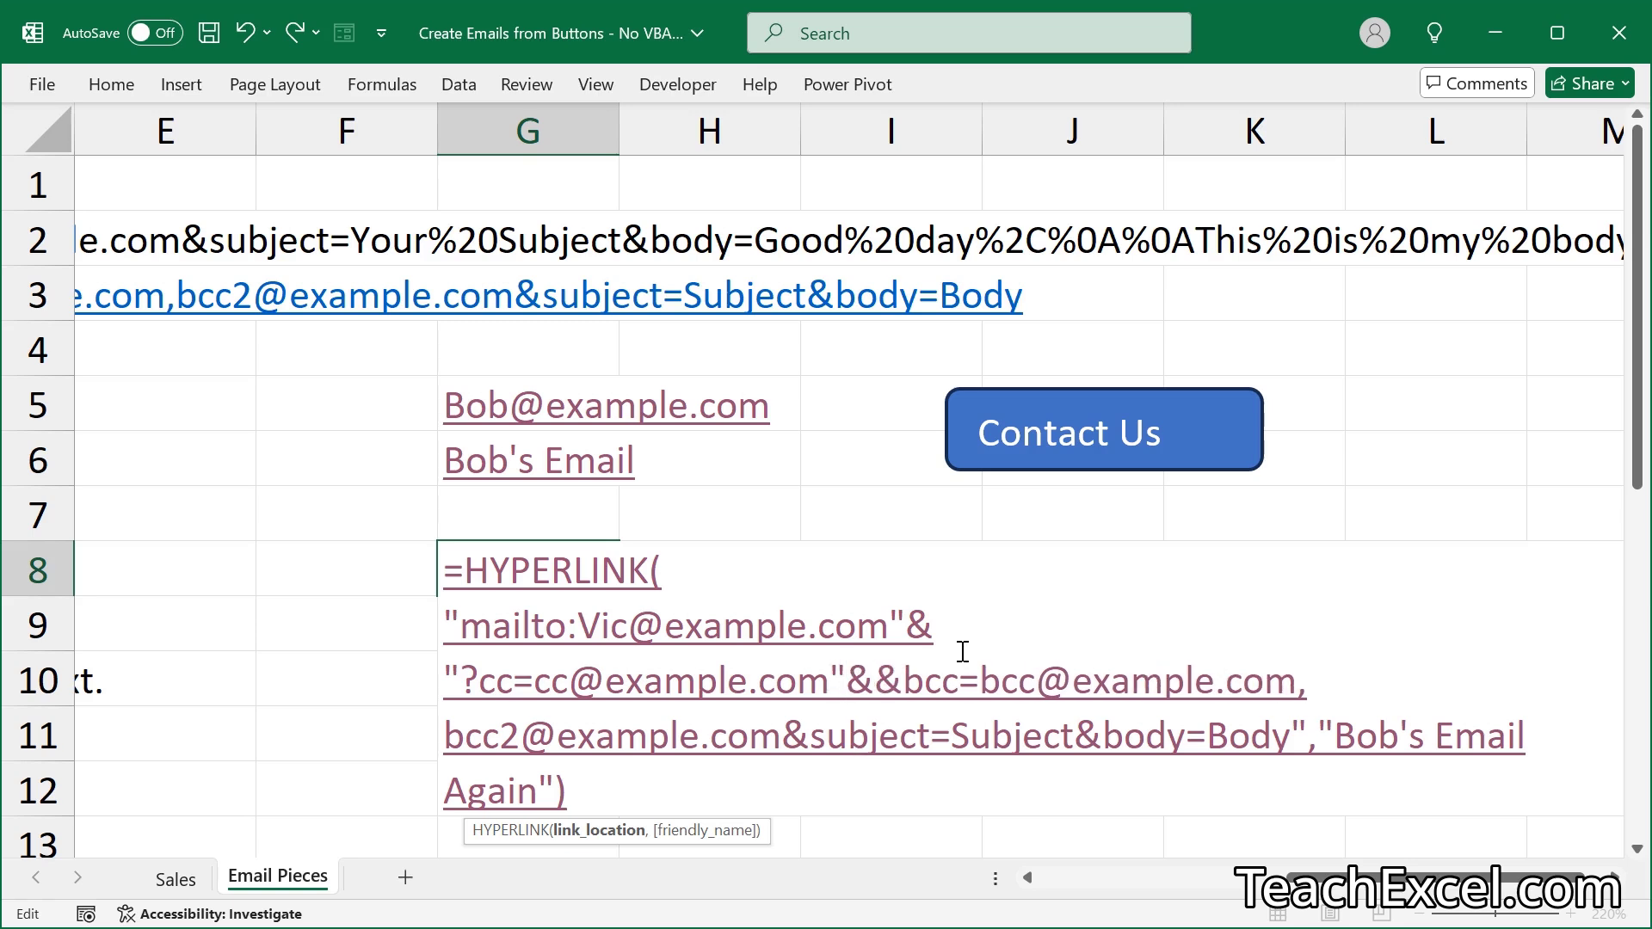
key("alt+Return")
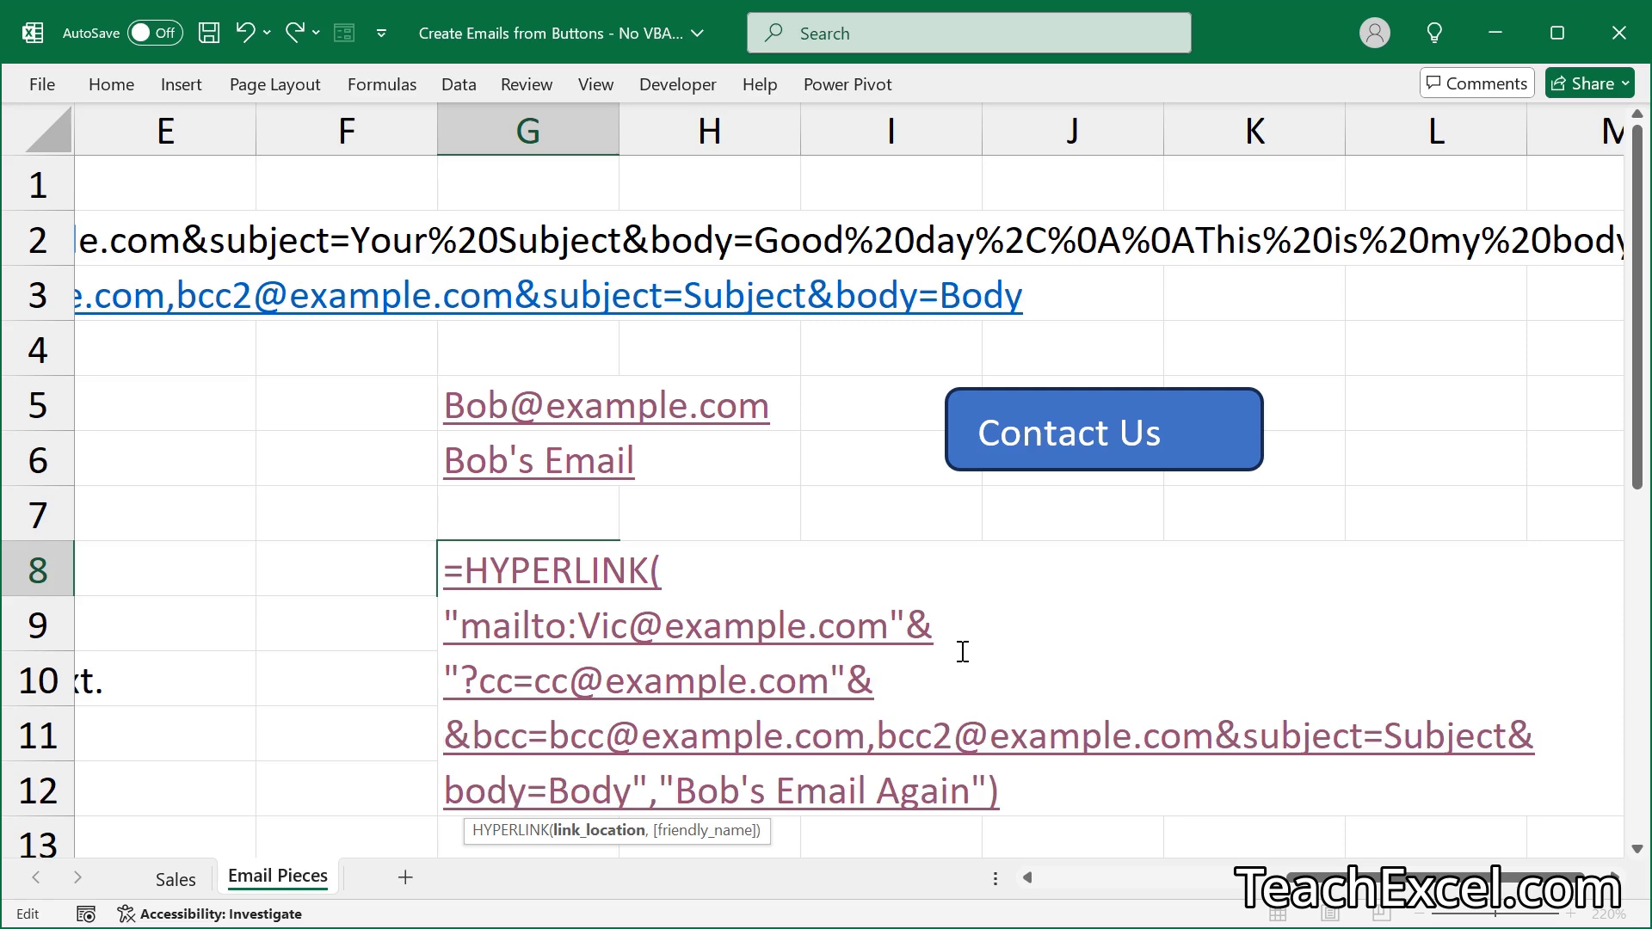
type("\"")
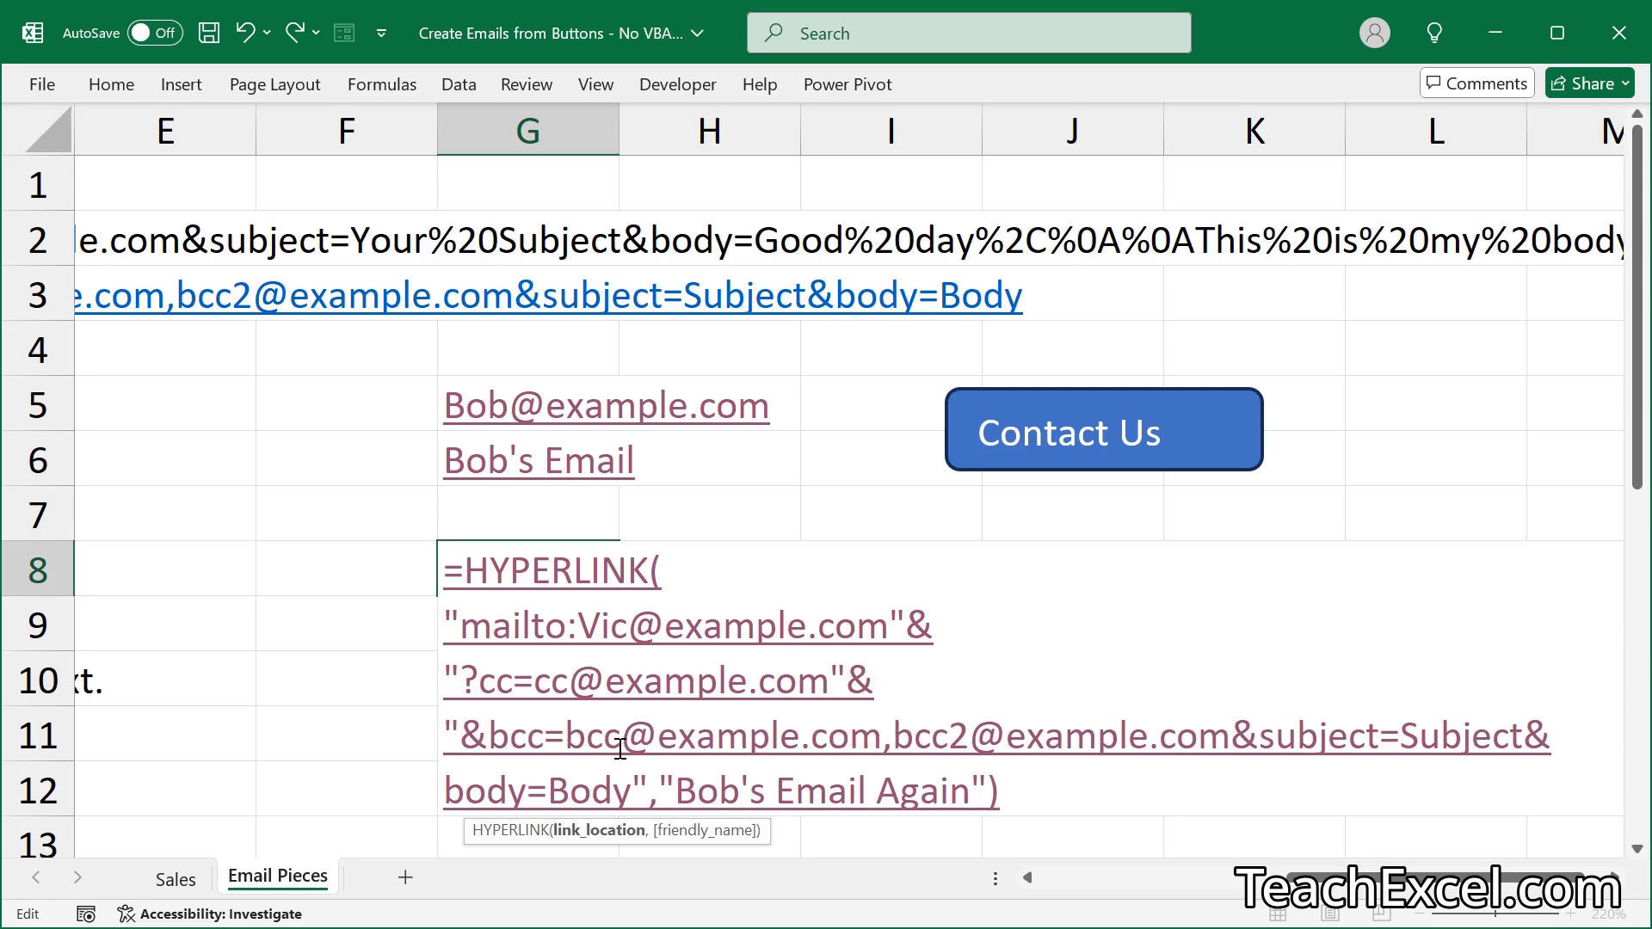
left_click(1234, 733)
type("\"&")
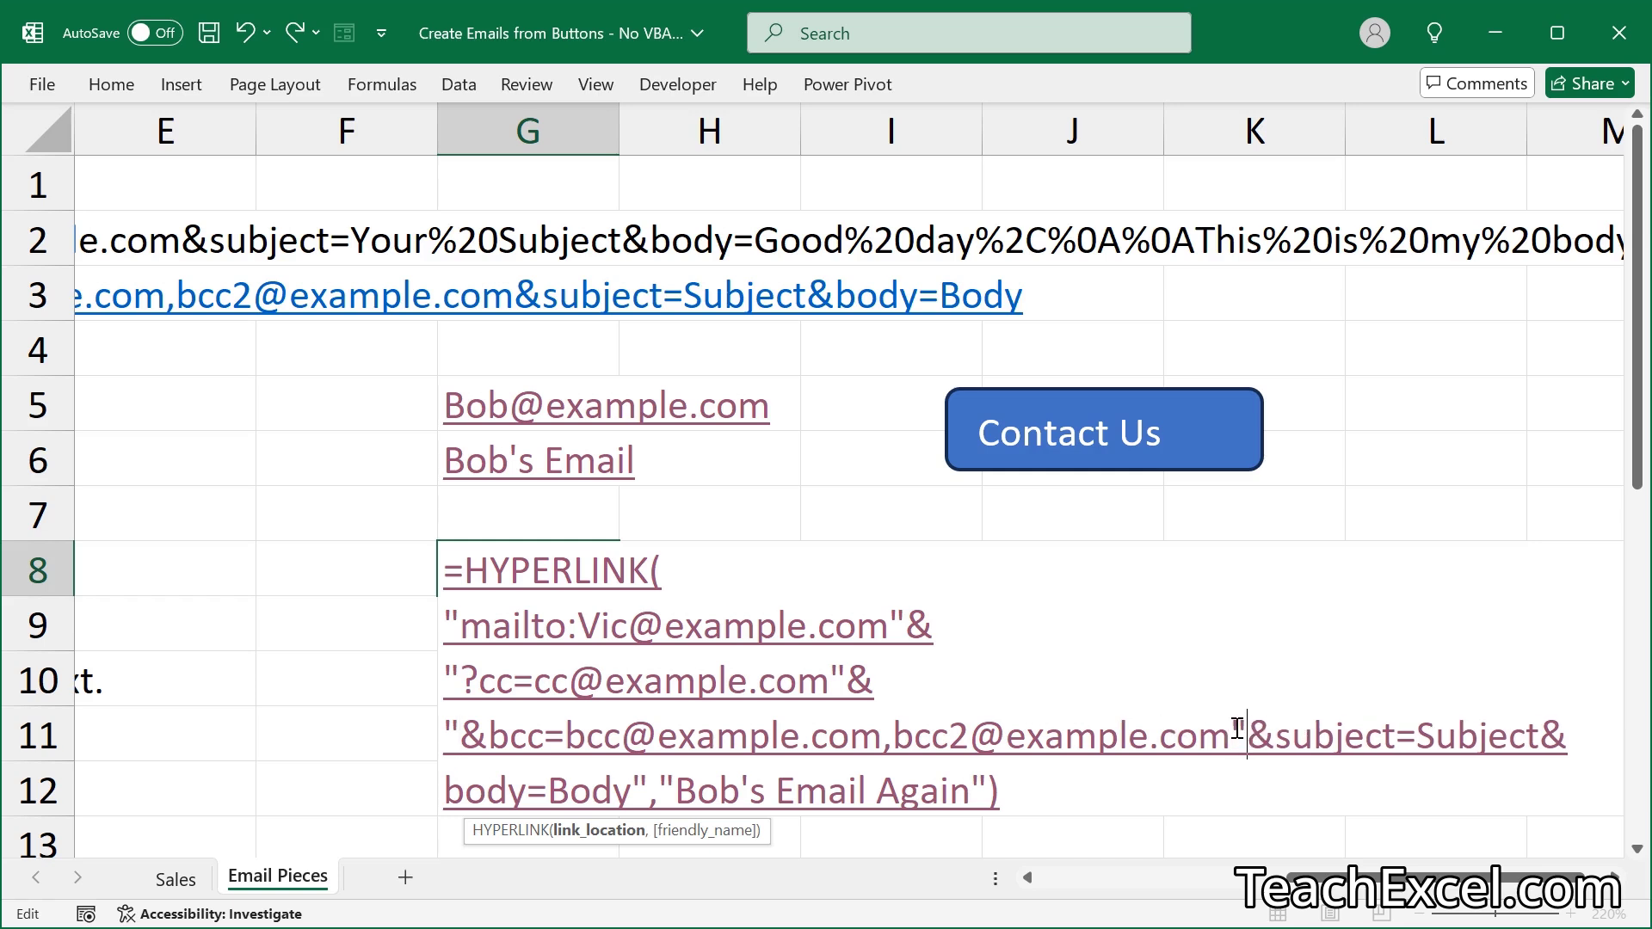
key("alt+Return")
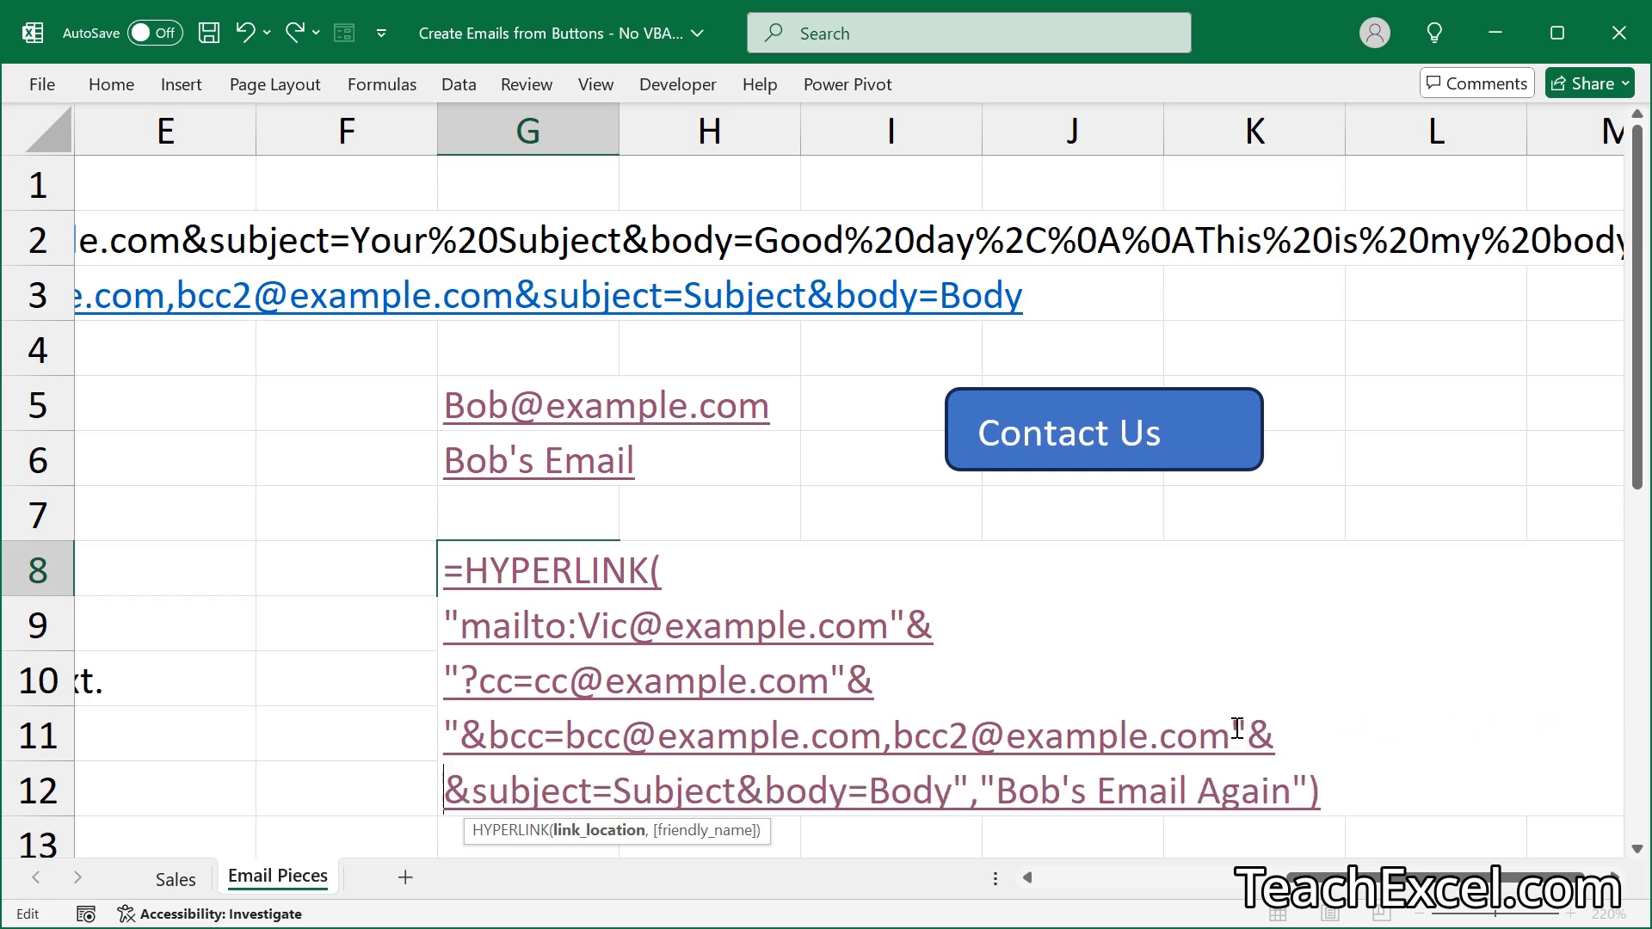
type("\"")
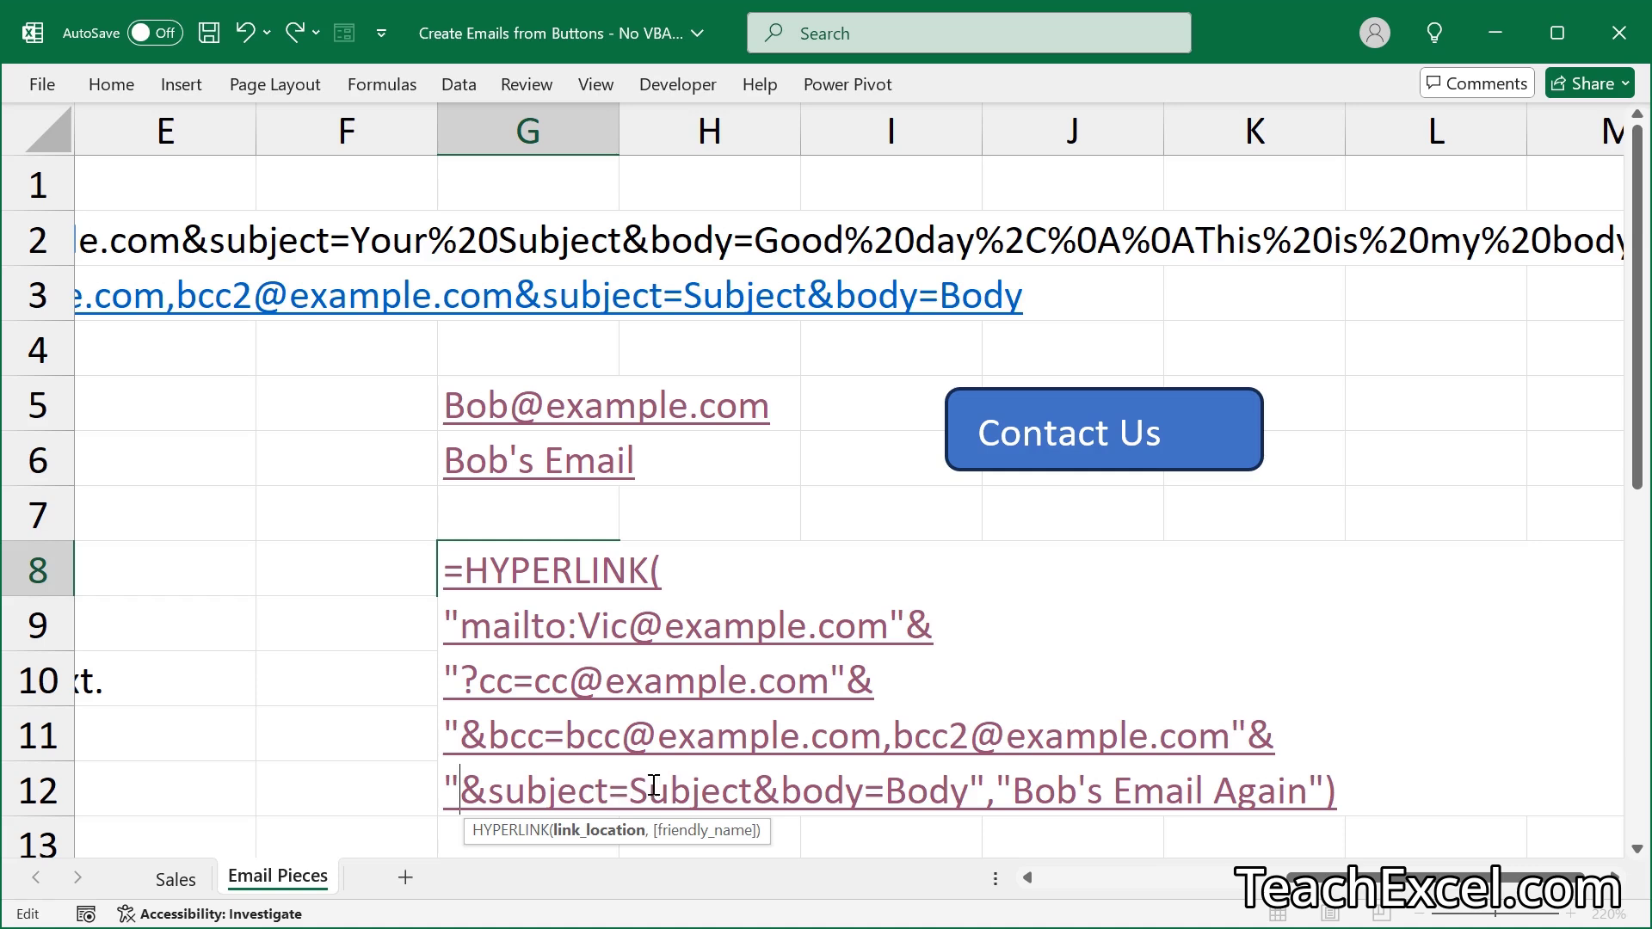
Split "&body=Body" into its own quoted line in G8's formula, put the friendly name and closing parenthesis on separate lines, and commit
left_click(757, 781)
type("\"&")
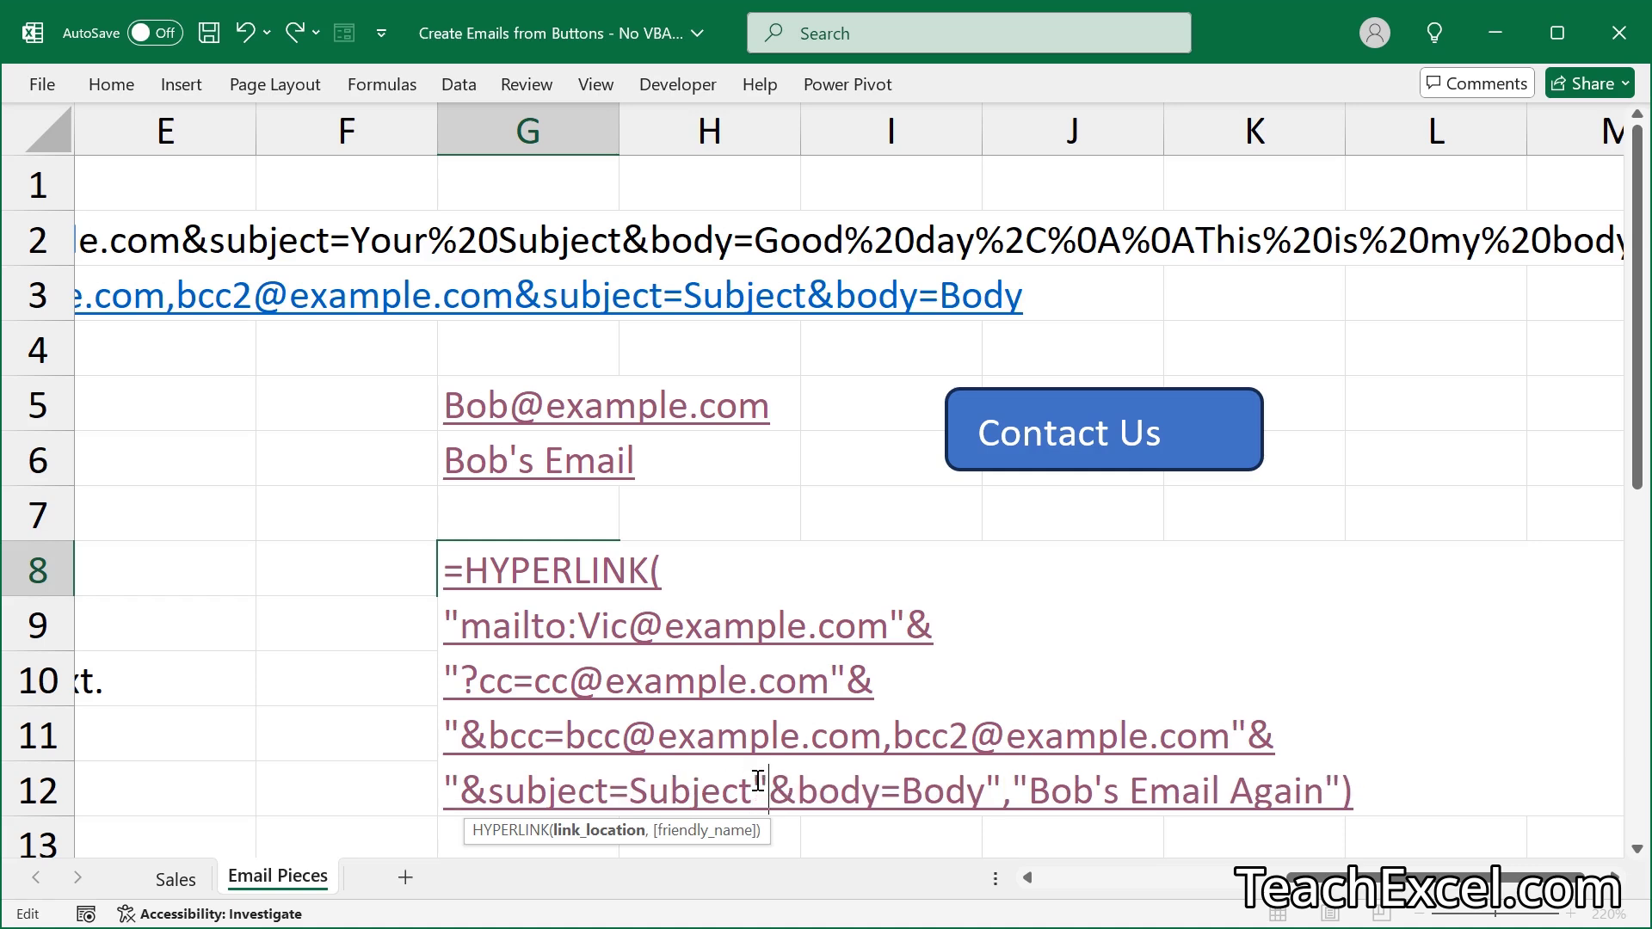
key("alt+Return")
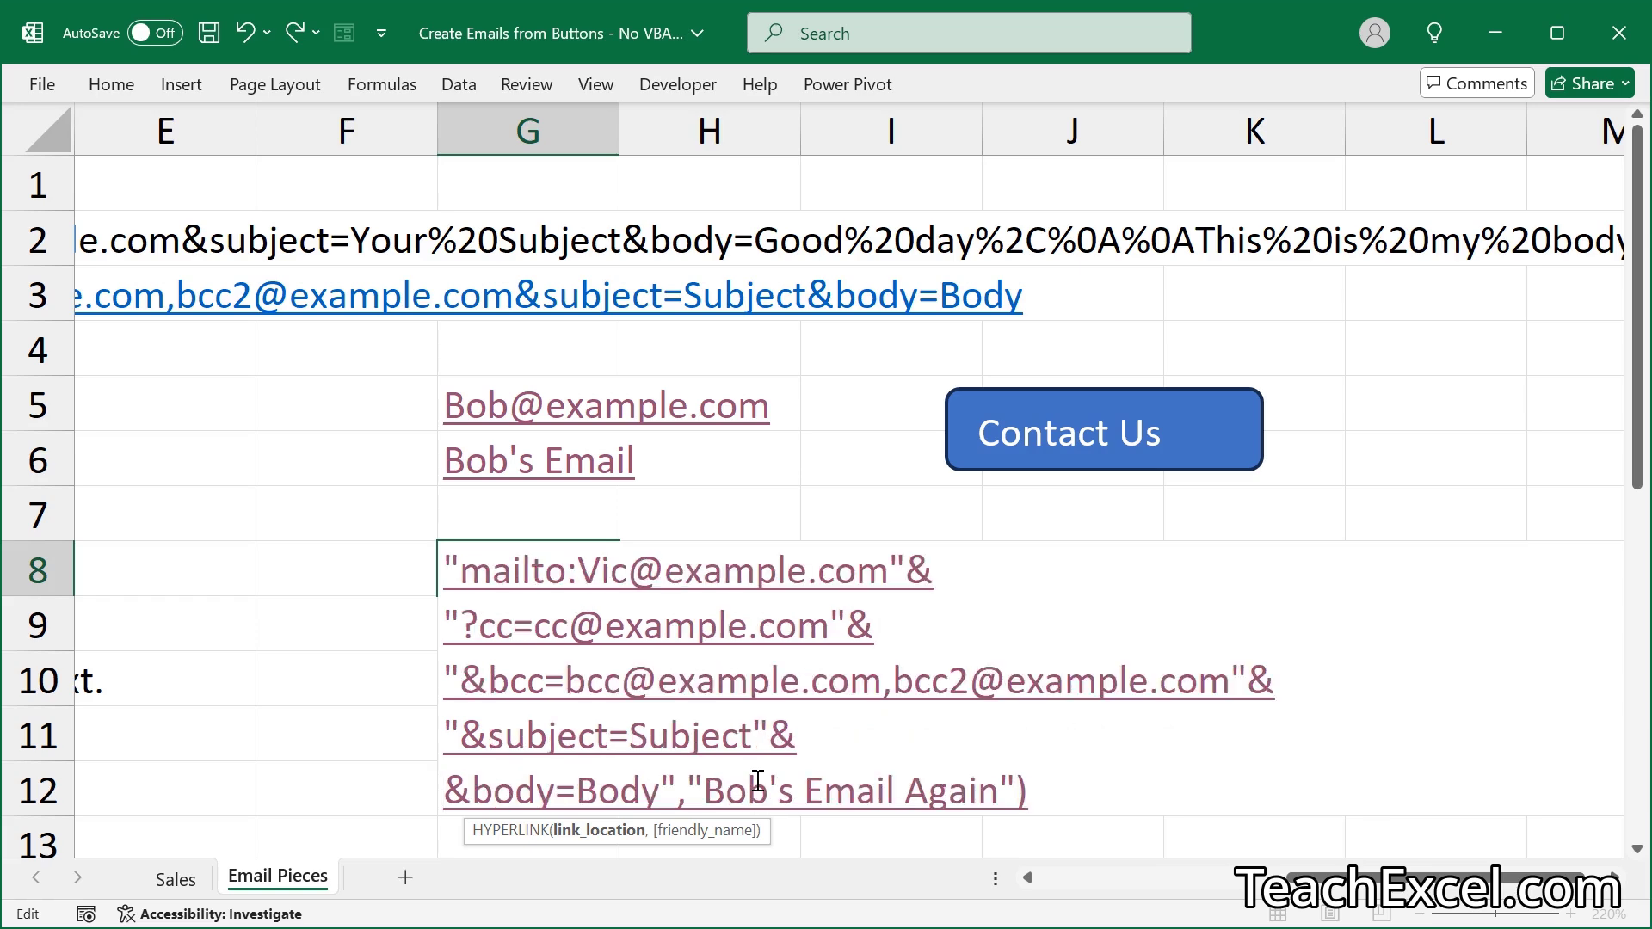
type("\"")
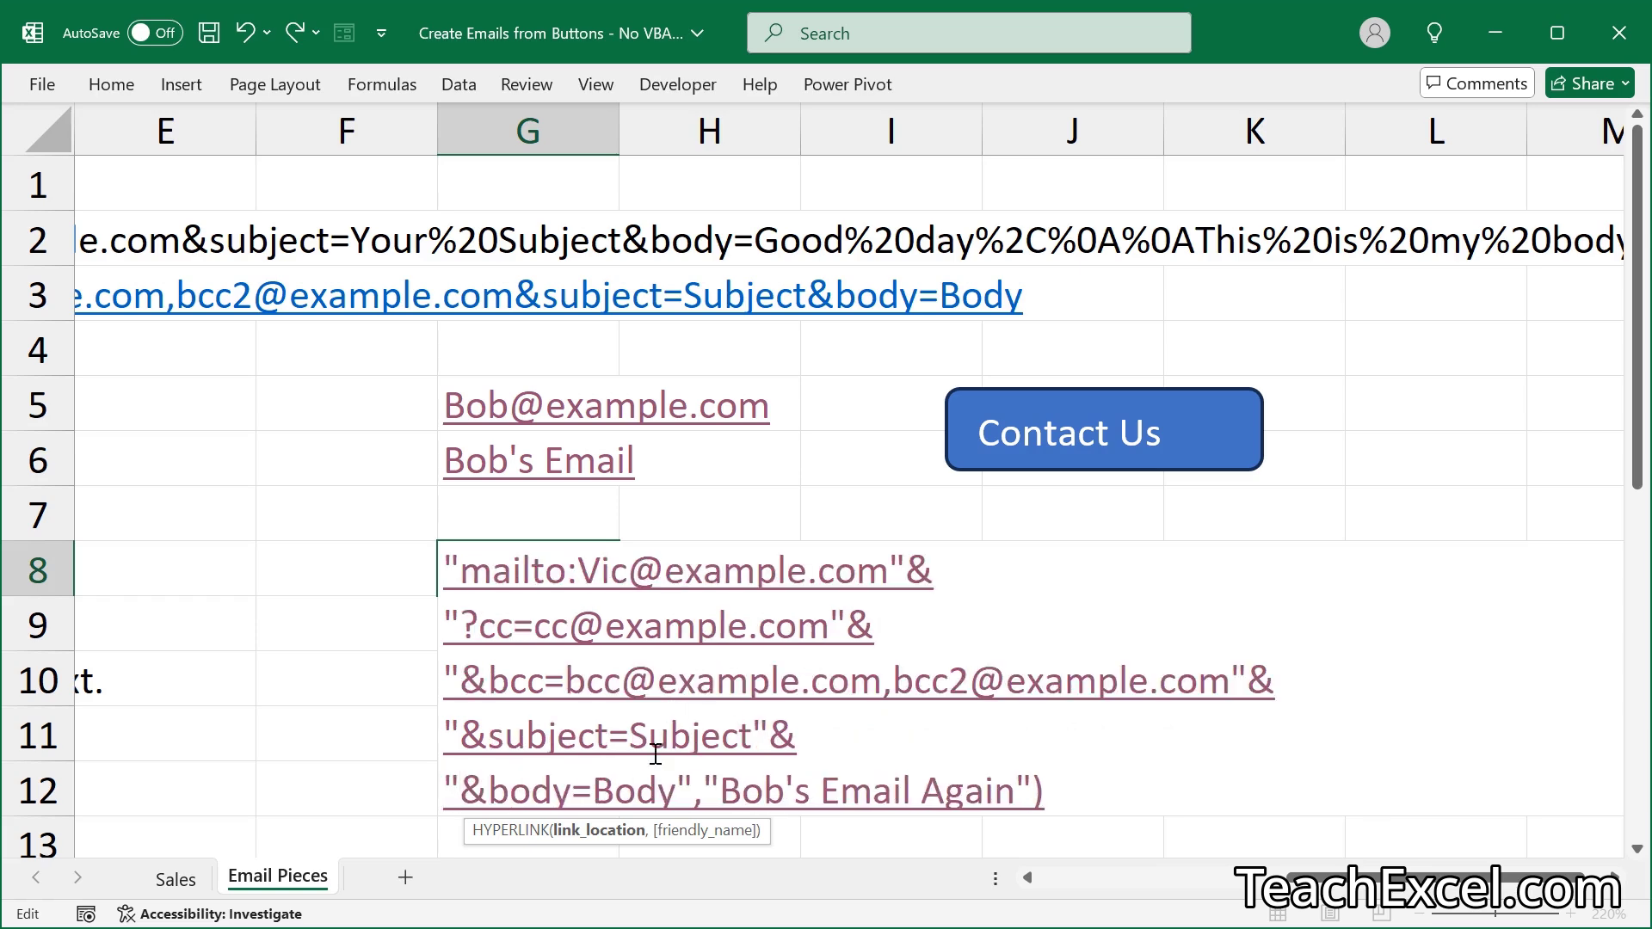
left_click(702, 790)
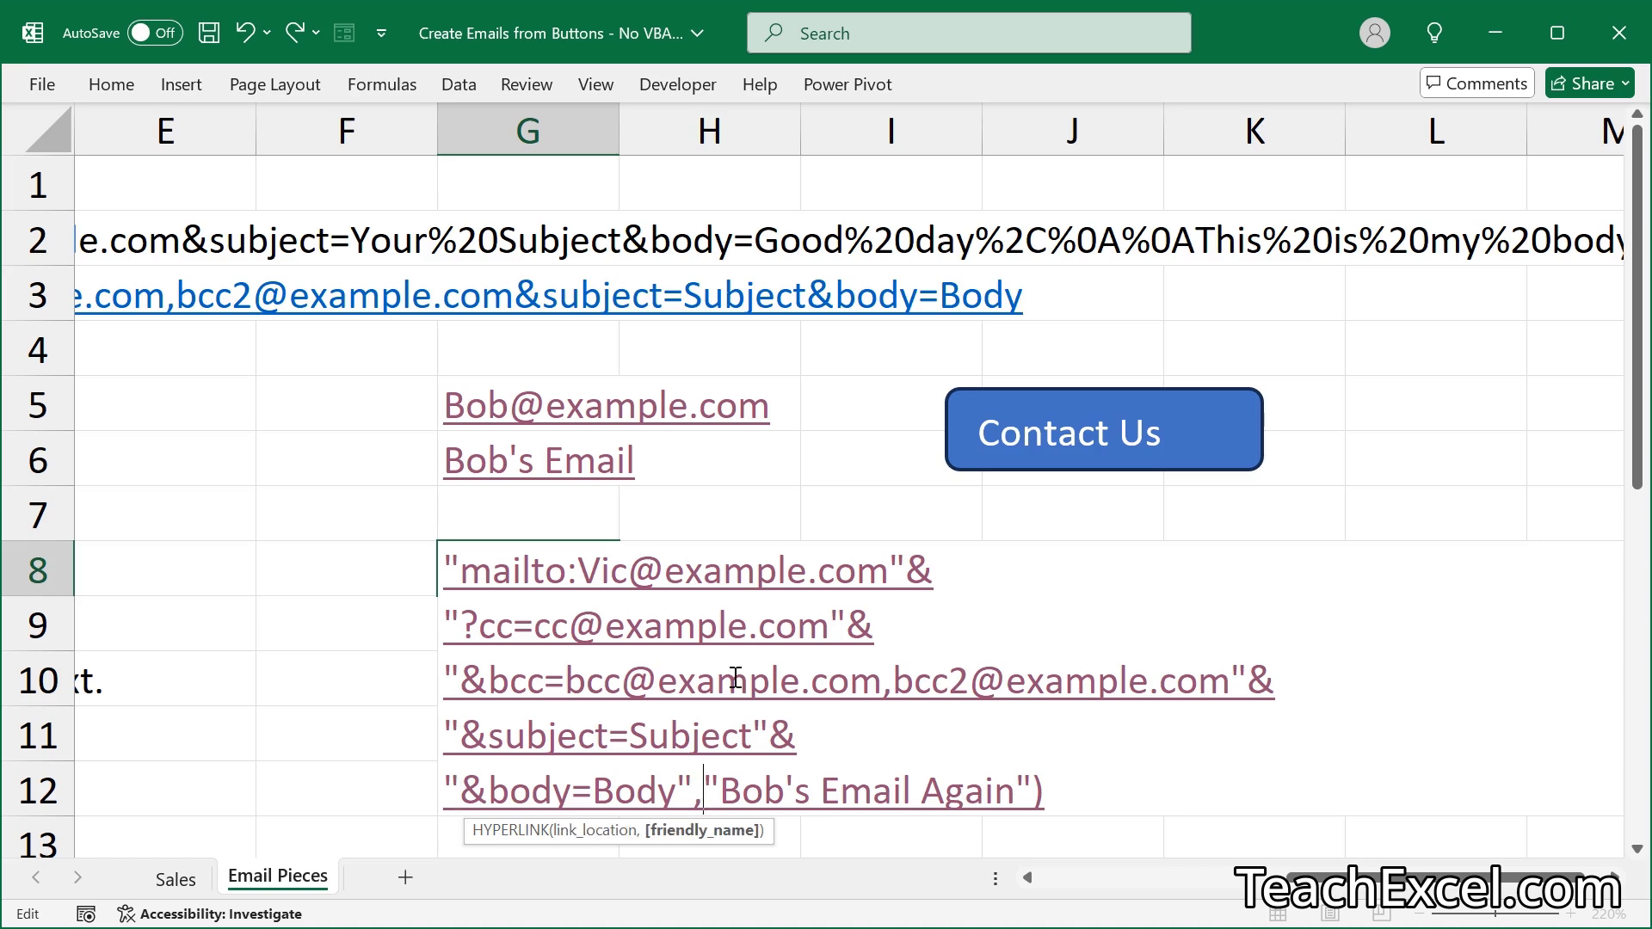
key("alt+Return")
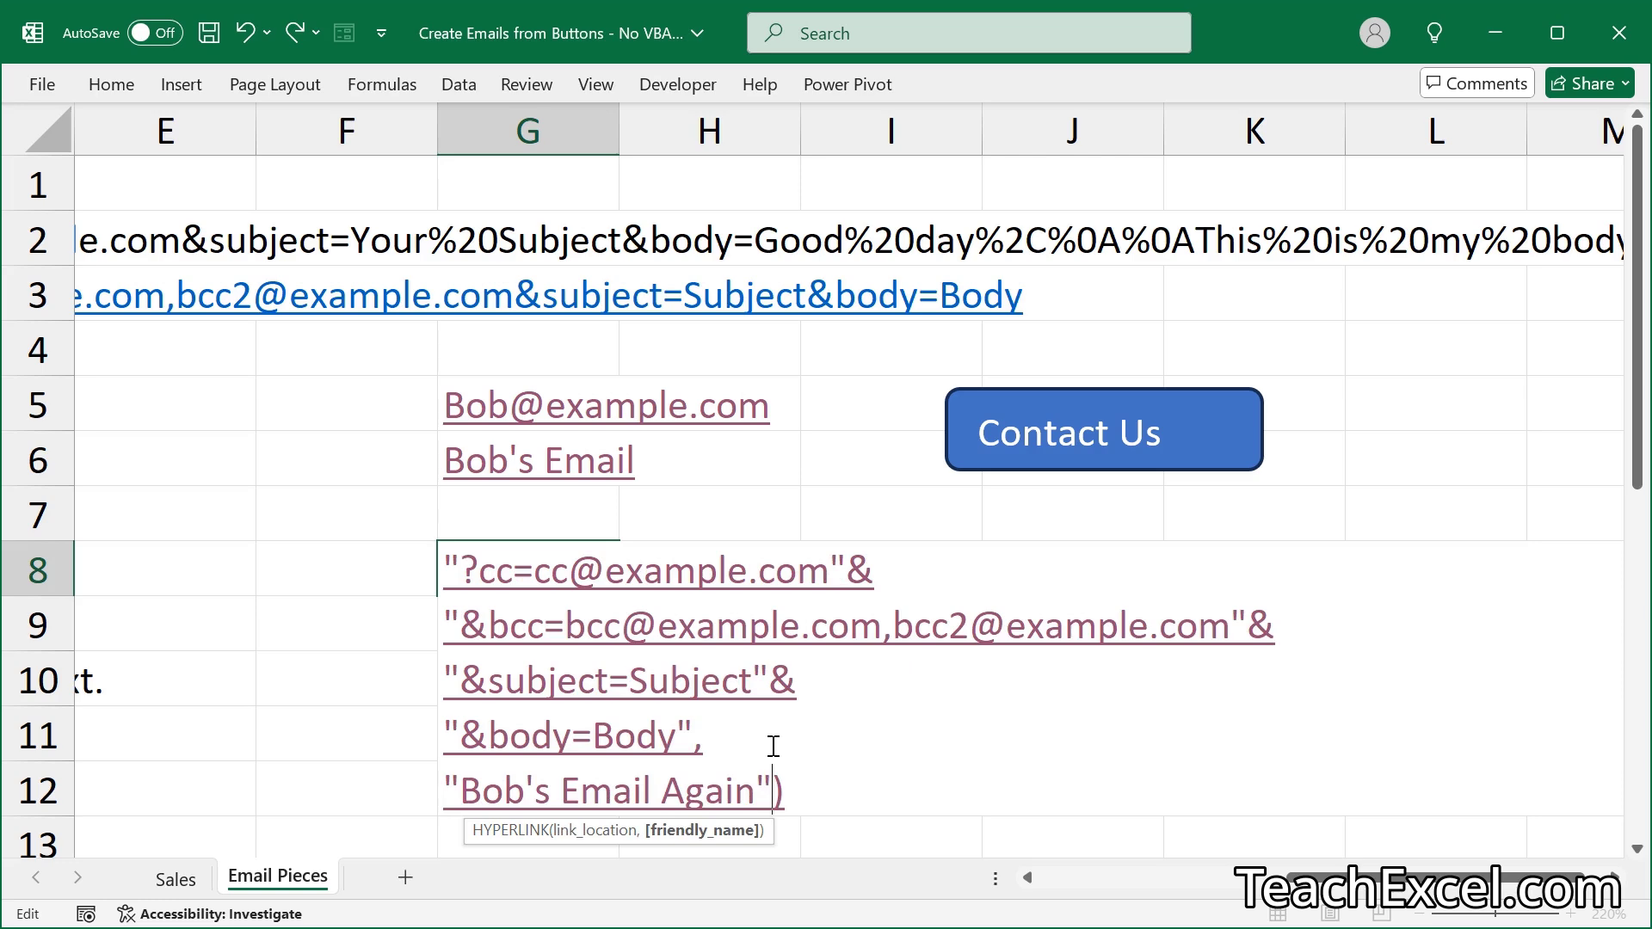
key("alt+Return")
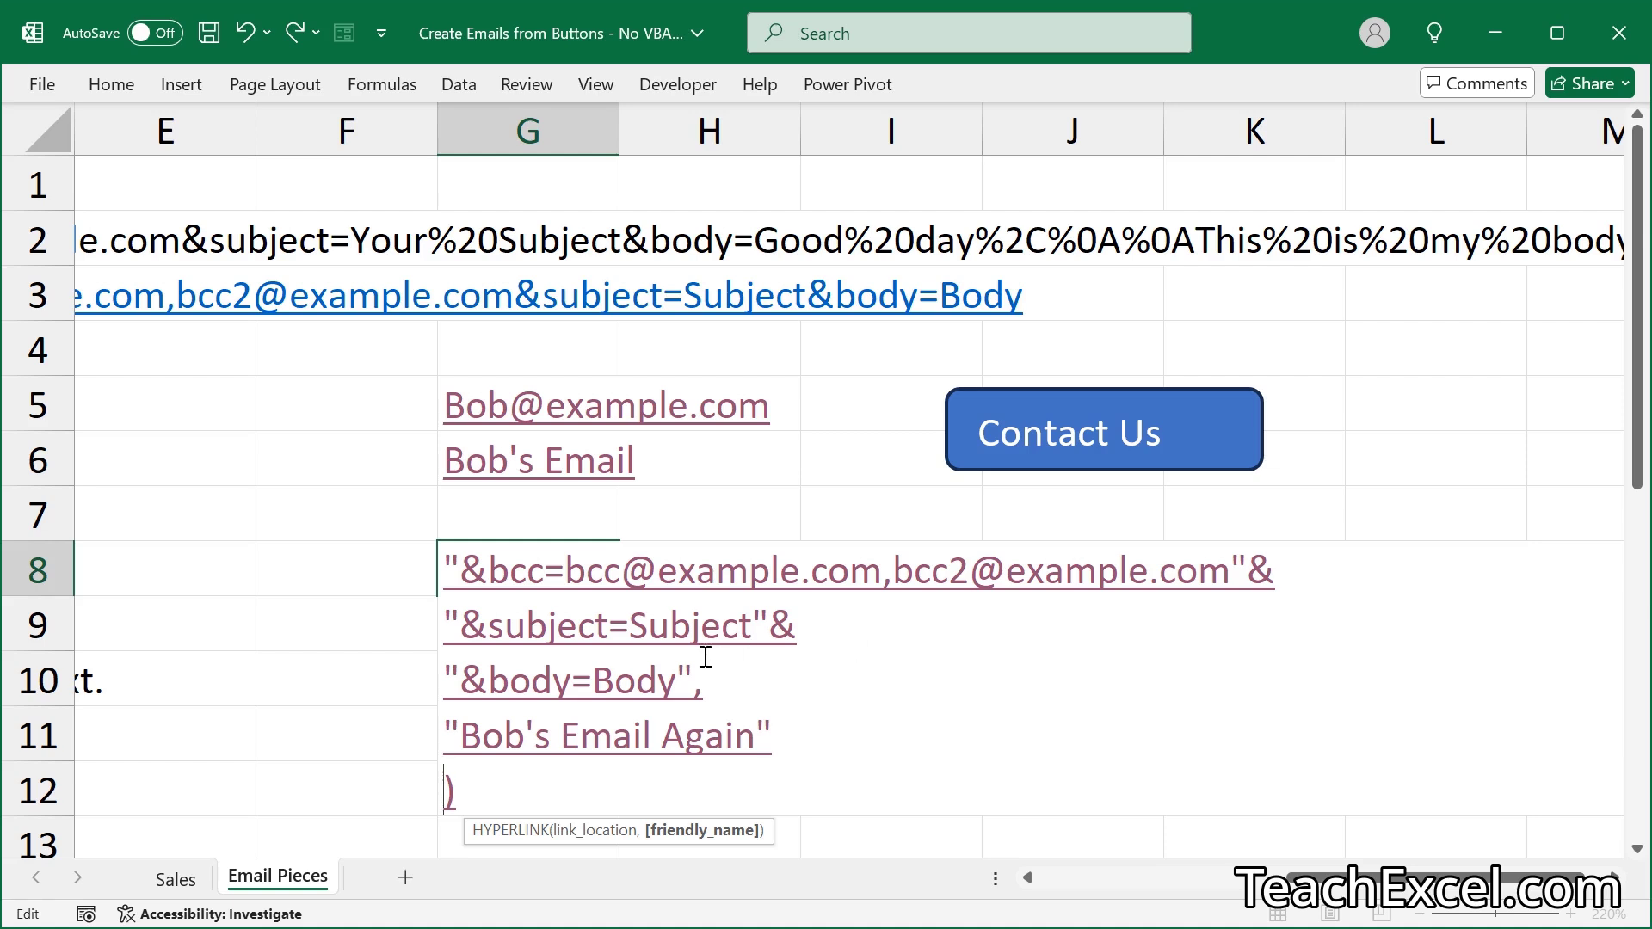
key("End")
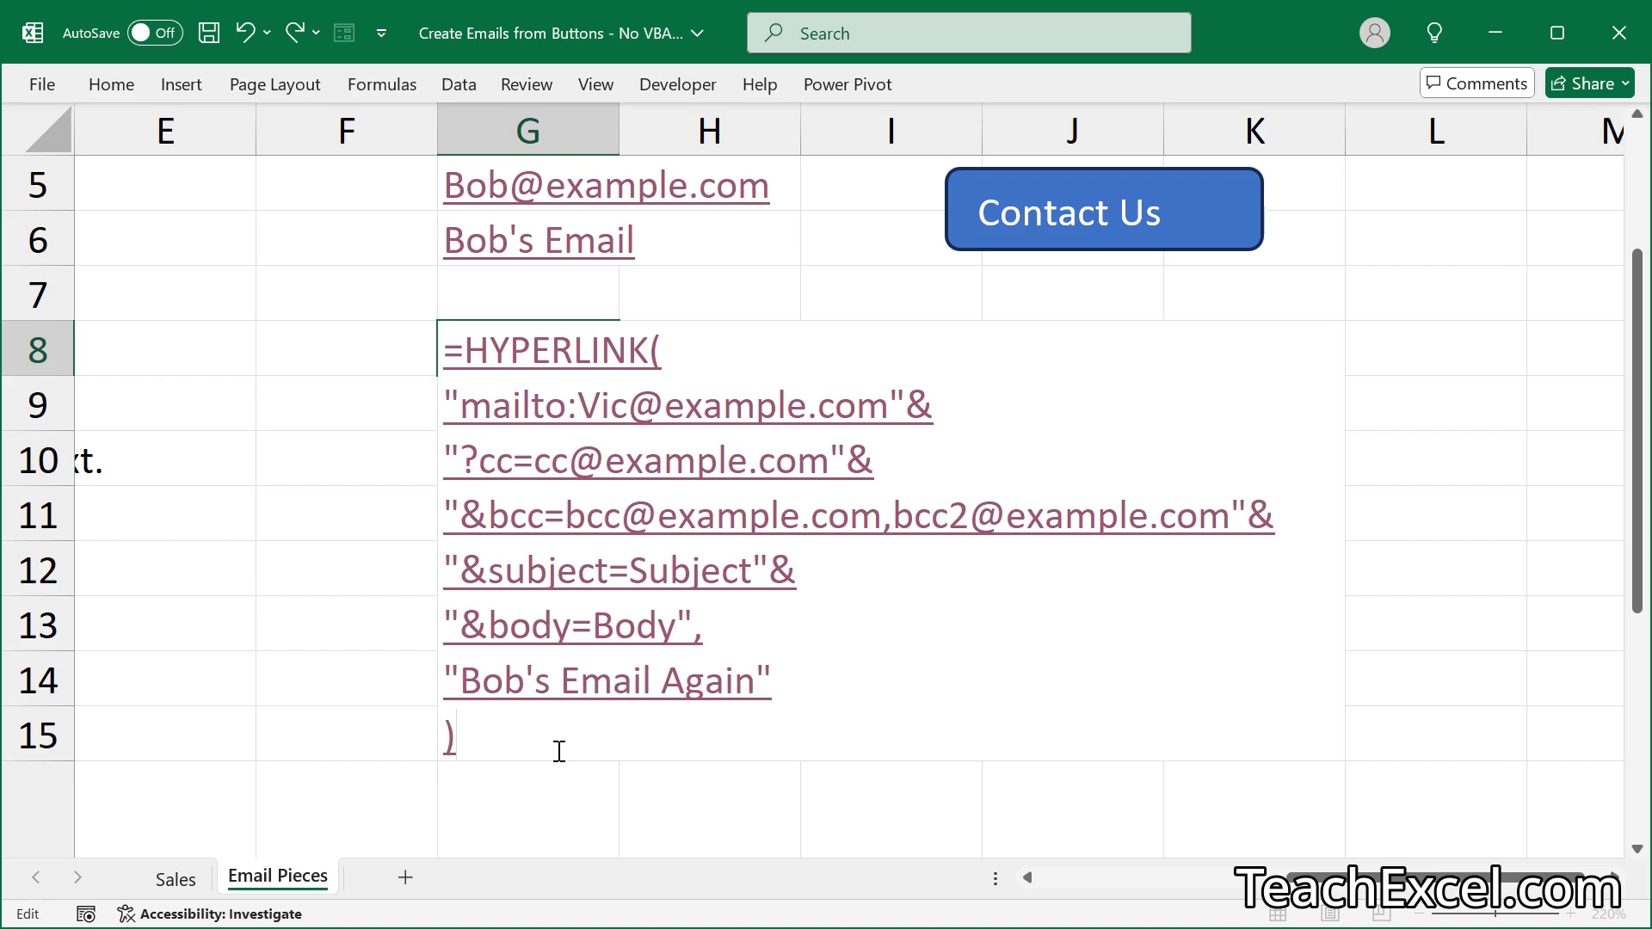
key("ctrl+Return")
scroll(494, 502, "left", 3)
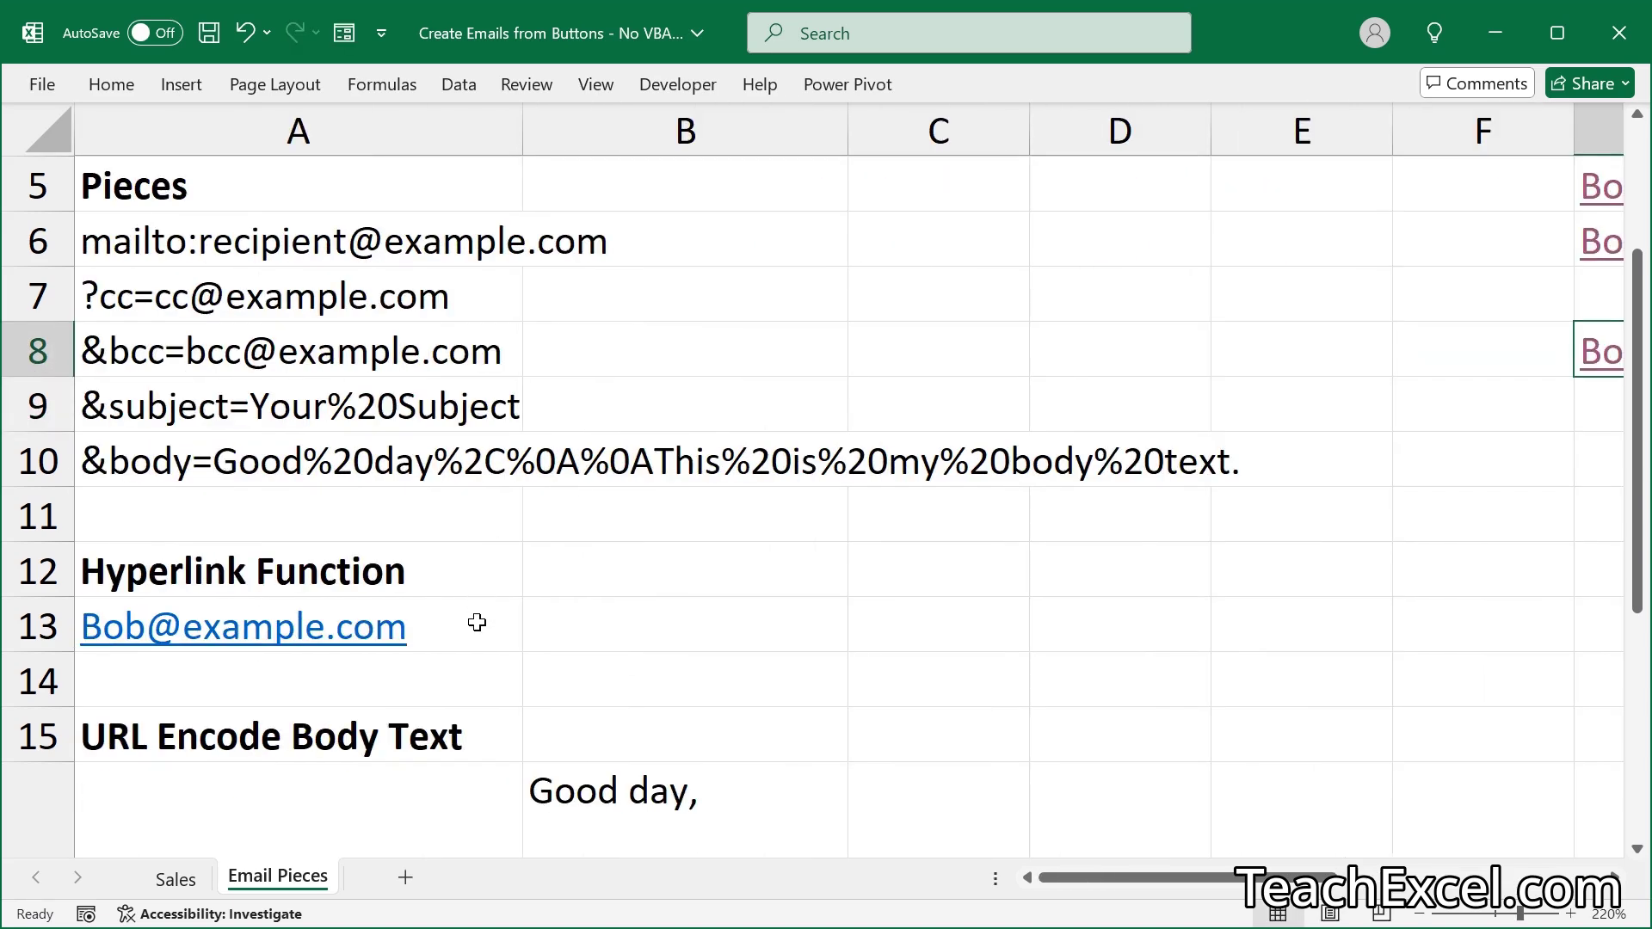
Examine the multi-line HYPERLINK formula in A13, leaving it unchanged
scroll(477, 622, "down", 1)
double_click(476, 439)
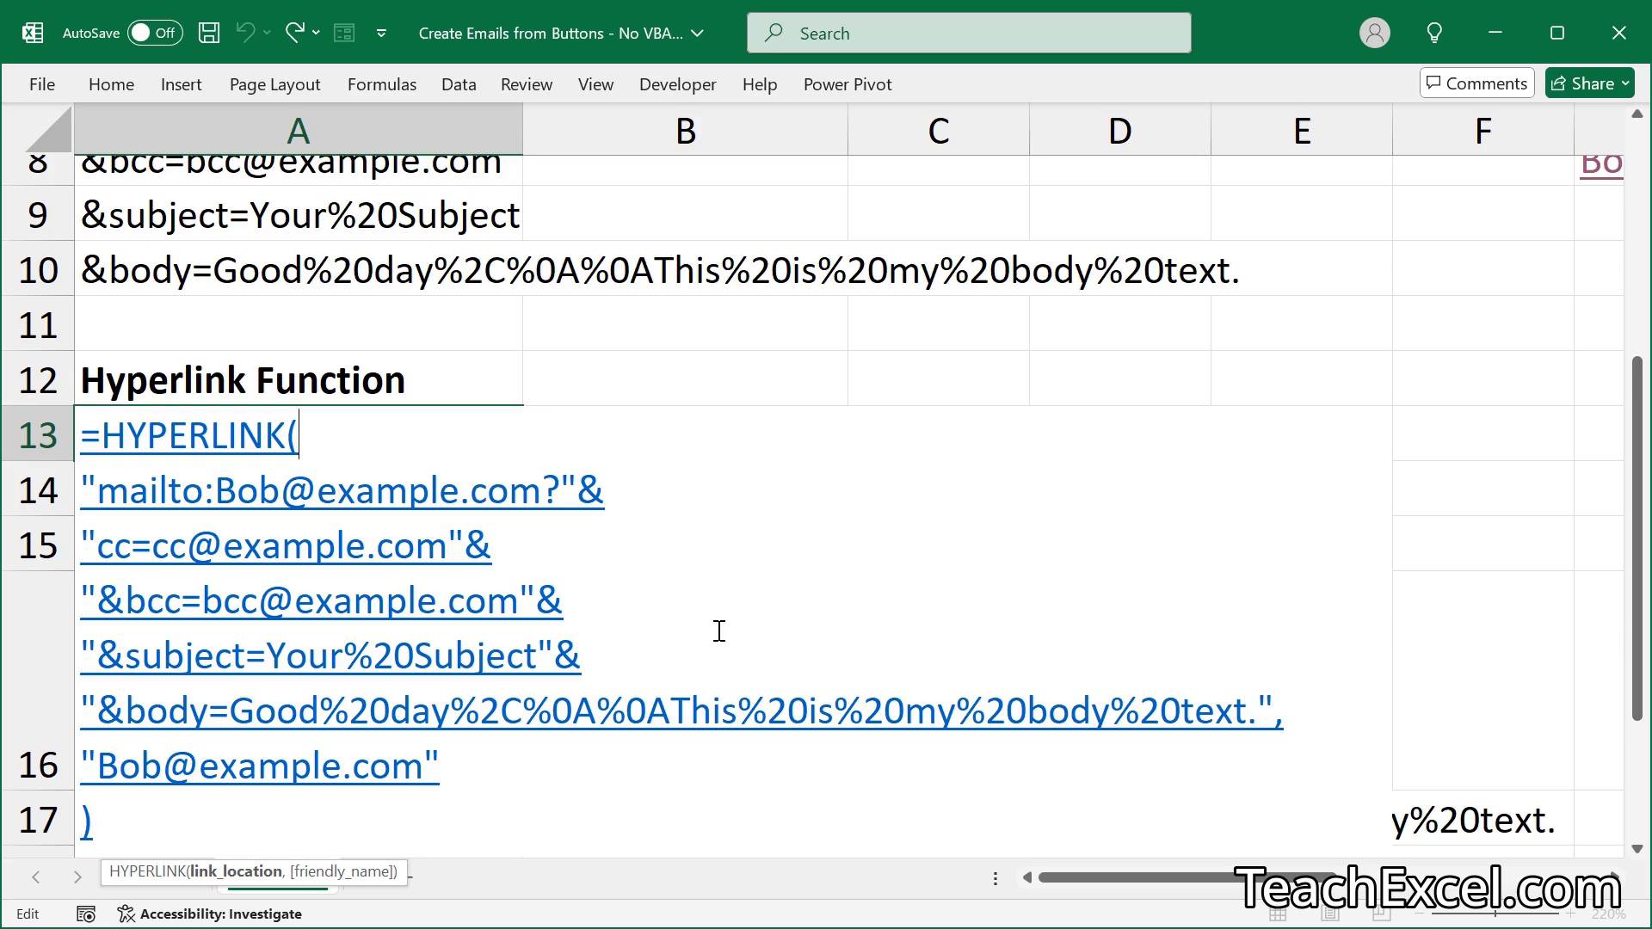
key("Escape")
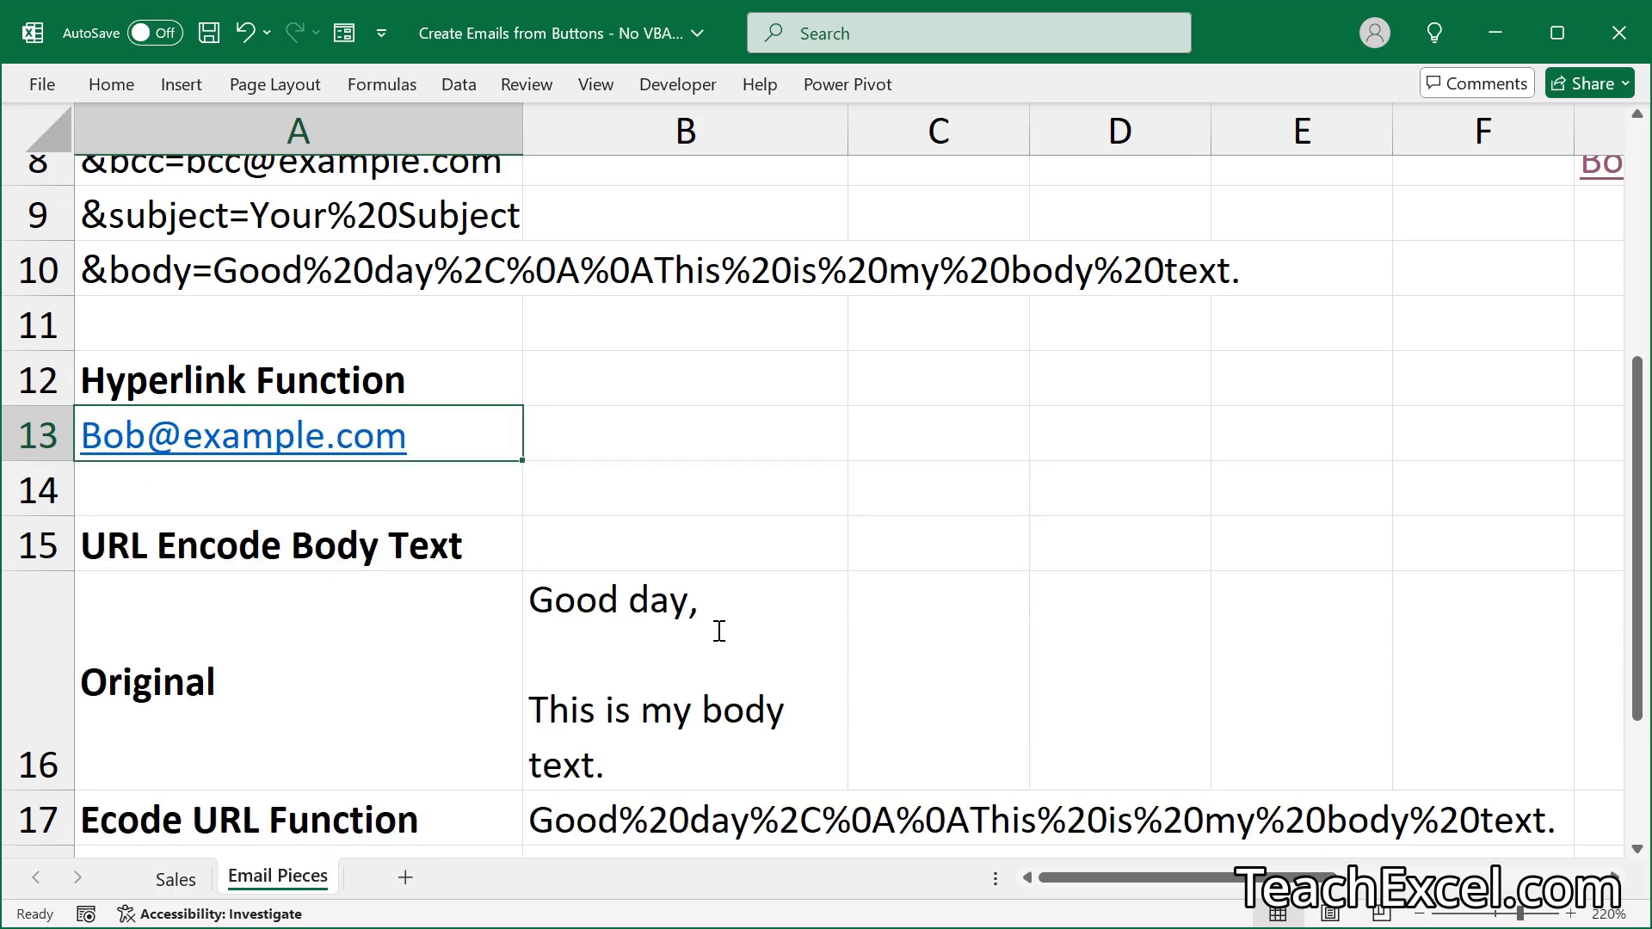
Examine the original body text with line breaks in B16 and the ENCODEURL formula in B17
left_click(1638, 850)
left_click(1637, 849)
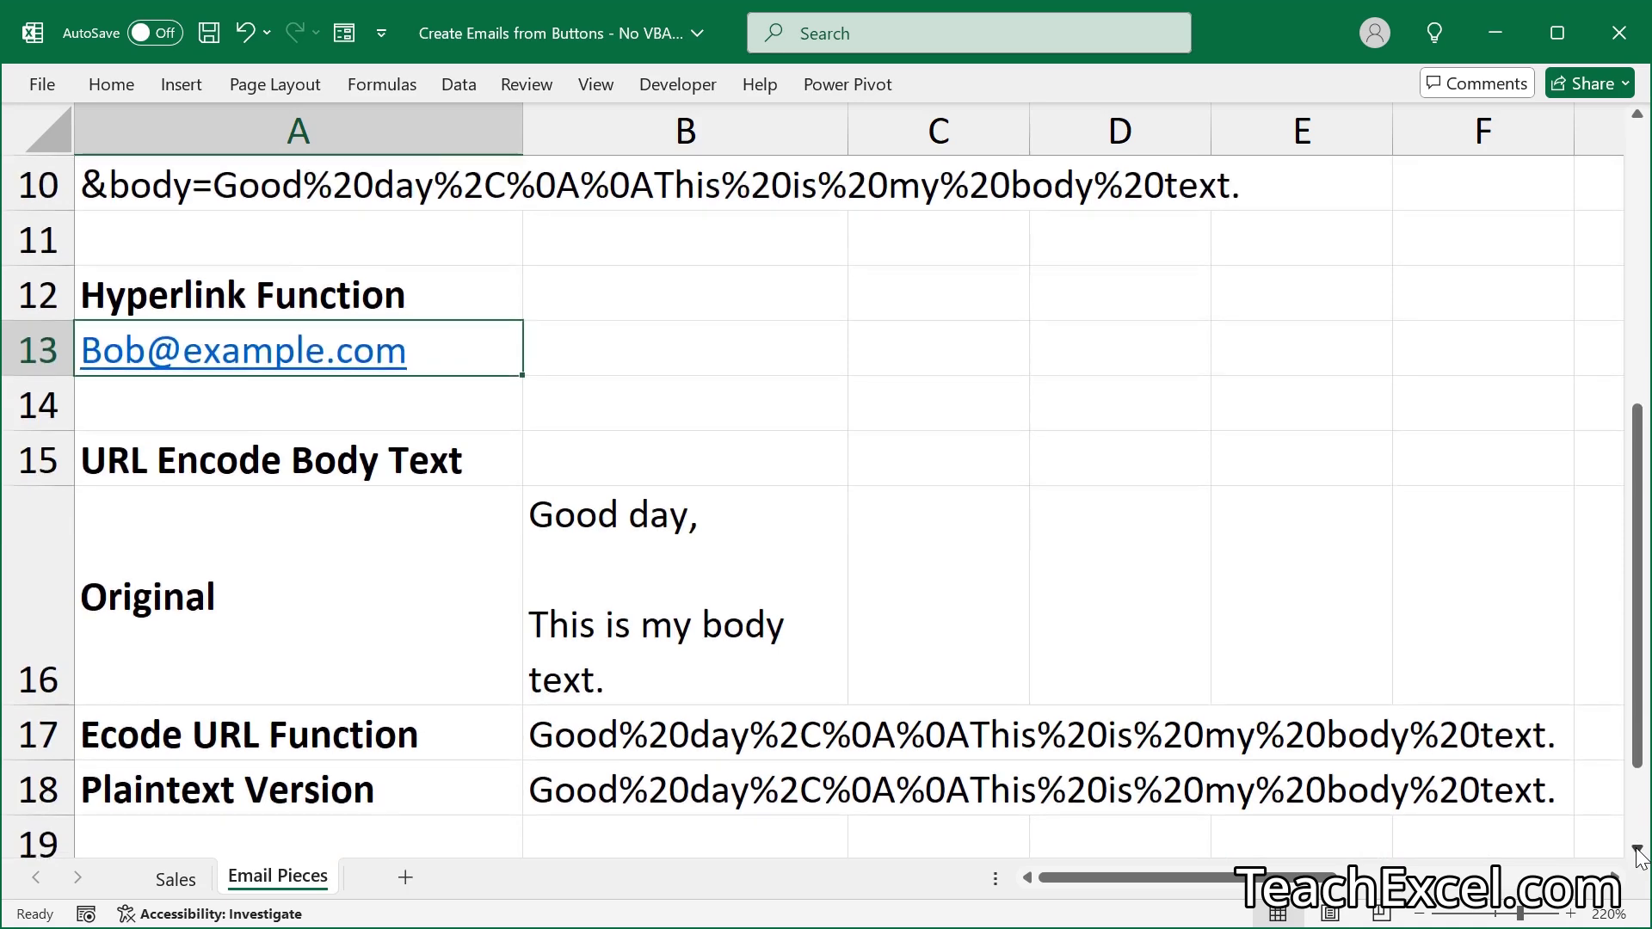
left_click(1638, 849)
left_click(1638, 849)
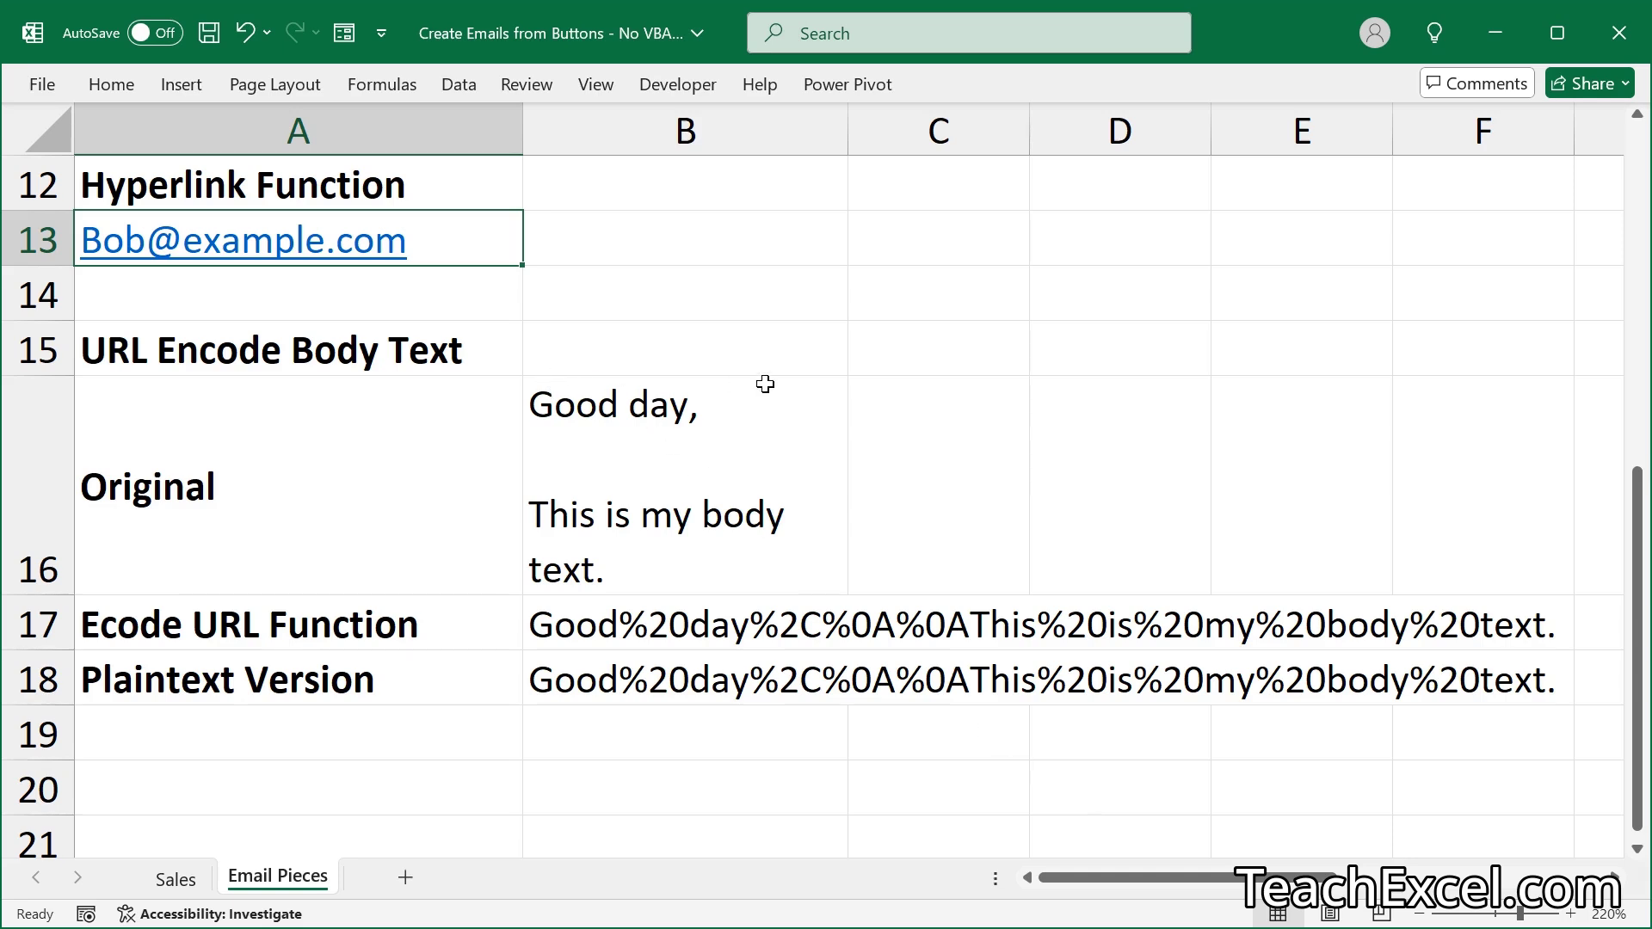
double_click(757, 464)
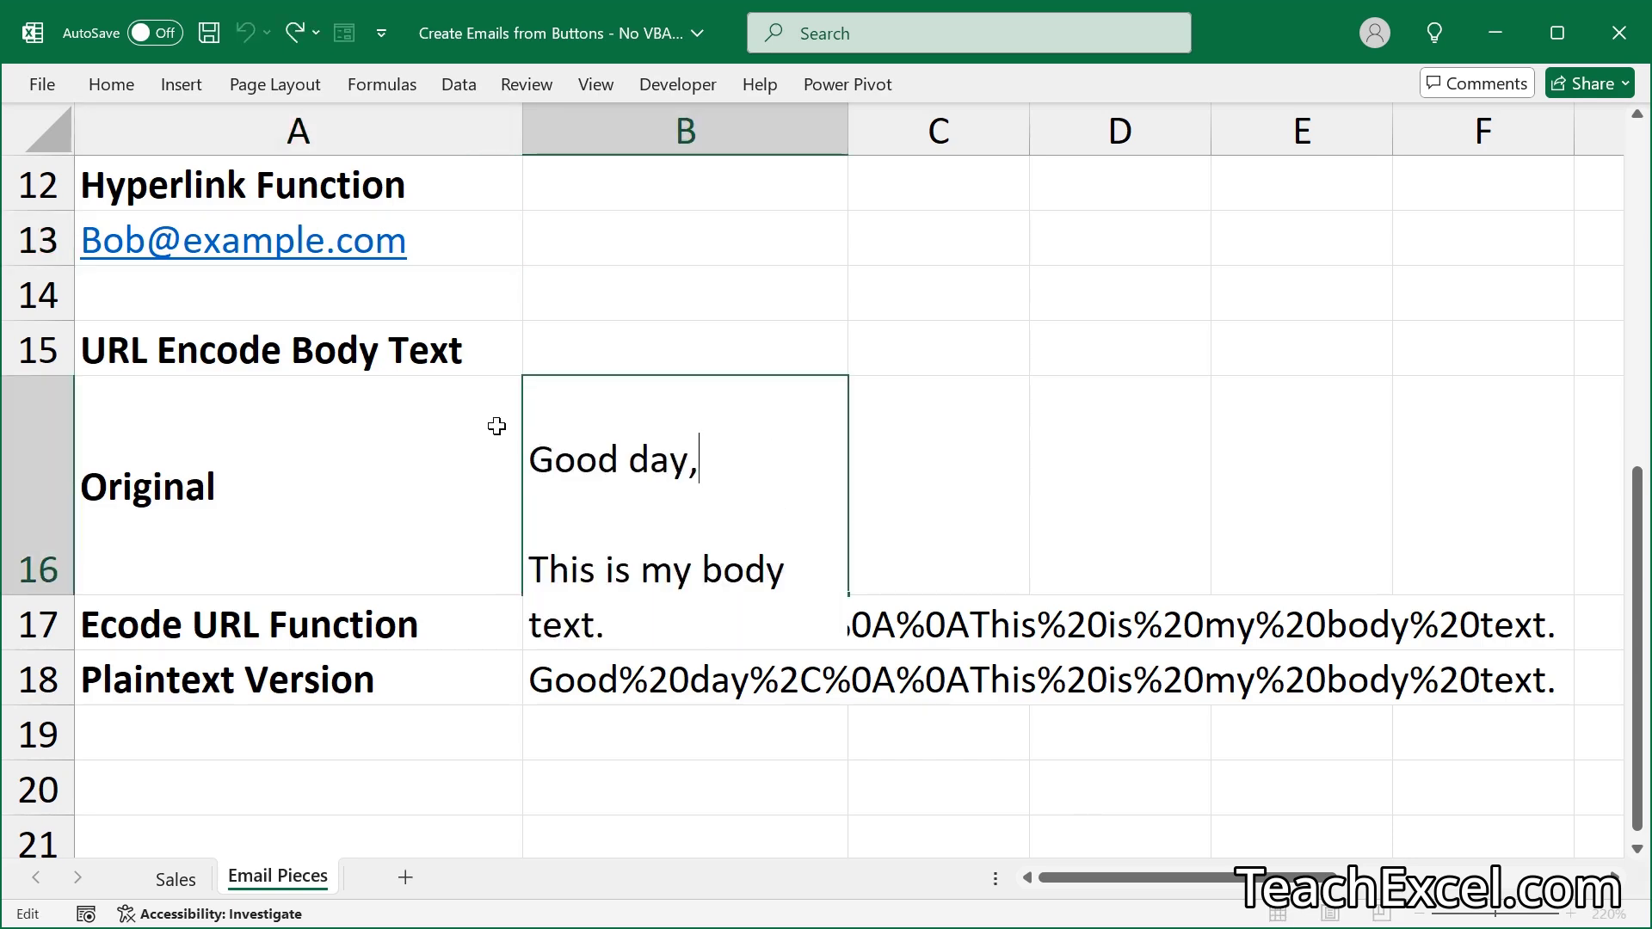
left_click(549, 504)
key("ctrl+Return")
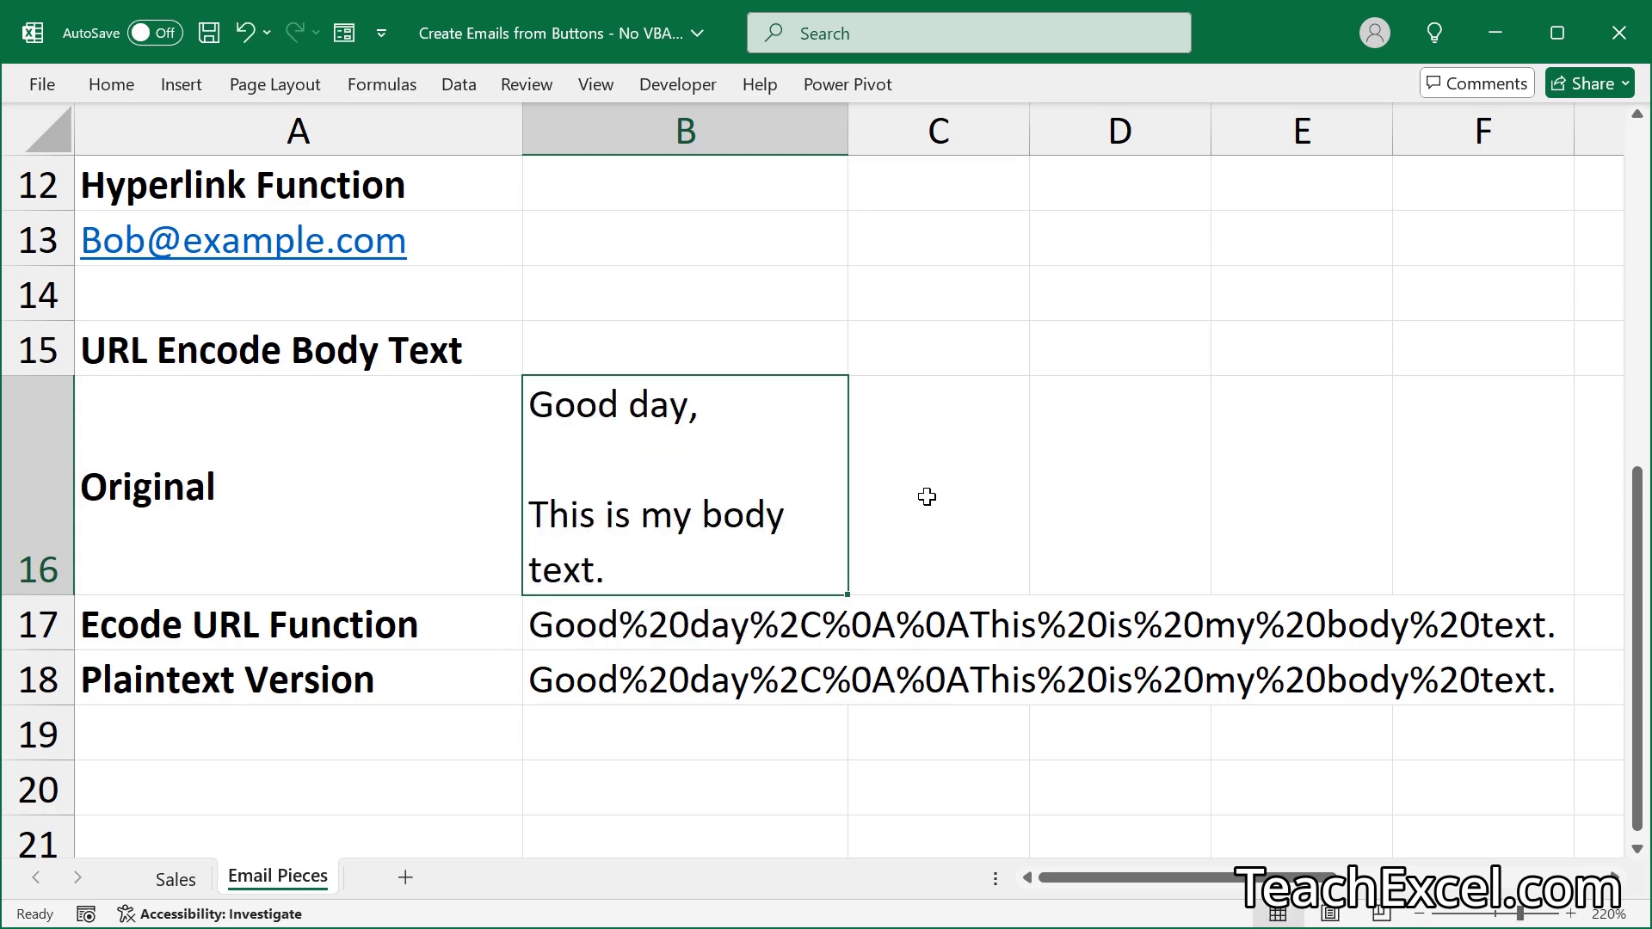
double_click(571, 625)
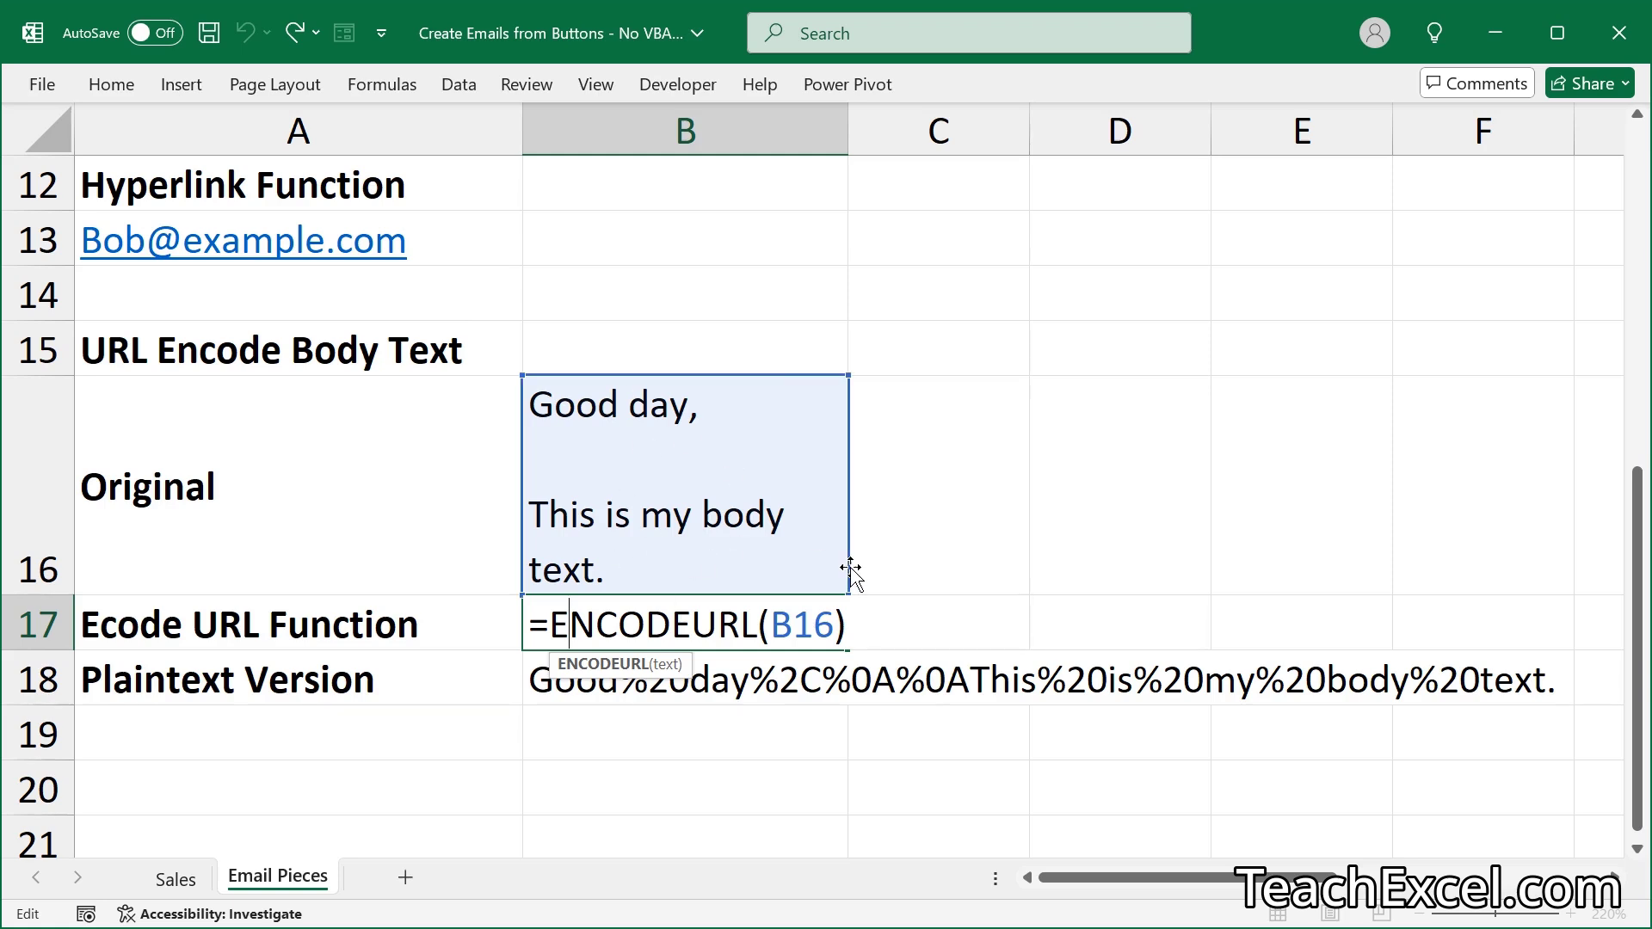
key("Escape")
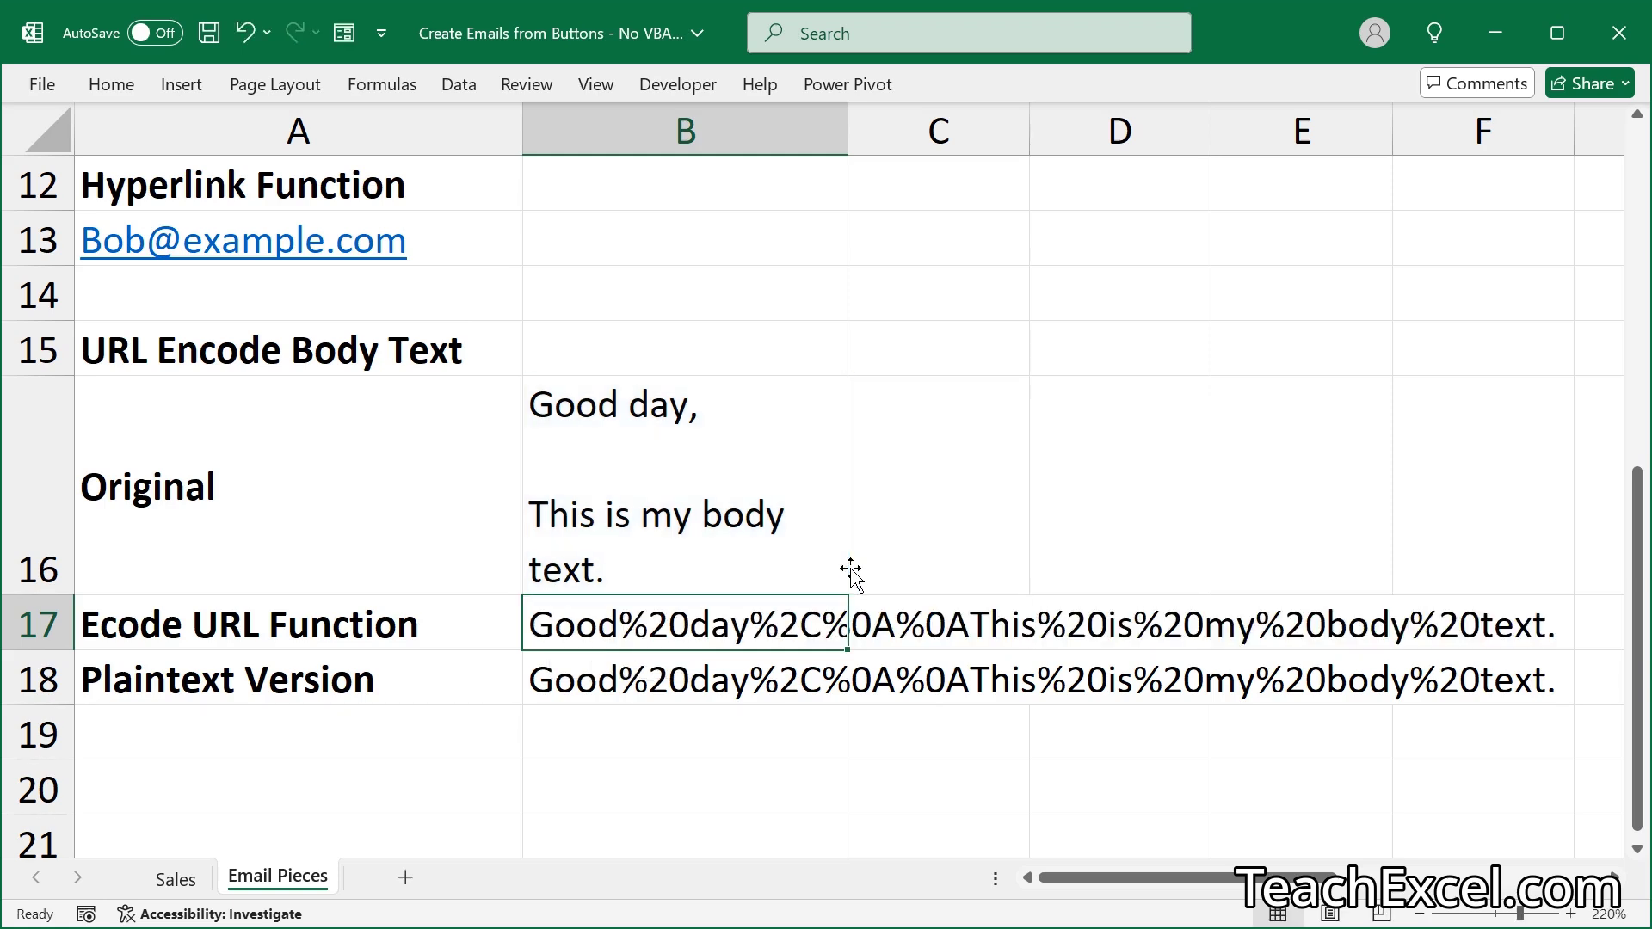
Enter "Your Subject" in B15 and encode it in C15 with =ENCODEURL(B15)
left_click(638, 349)
type("Your S")
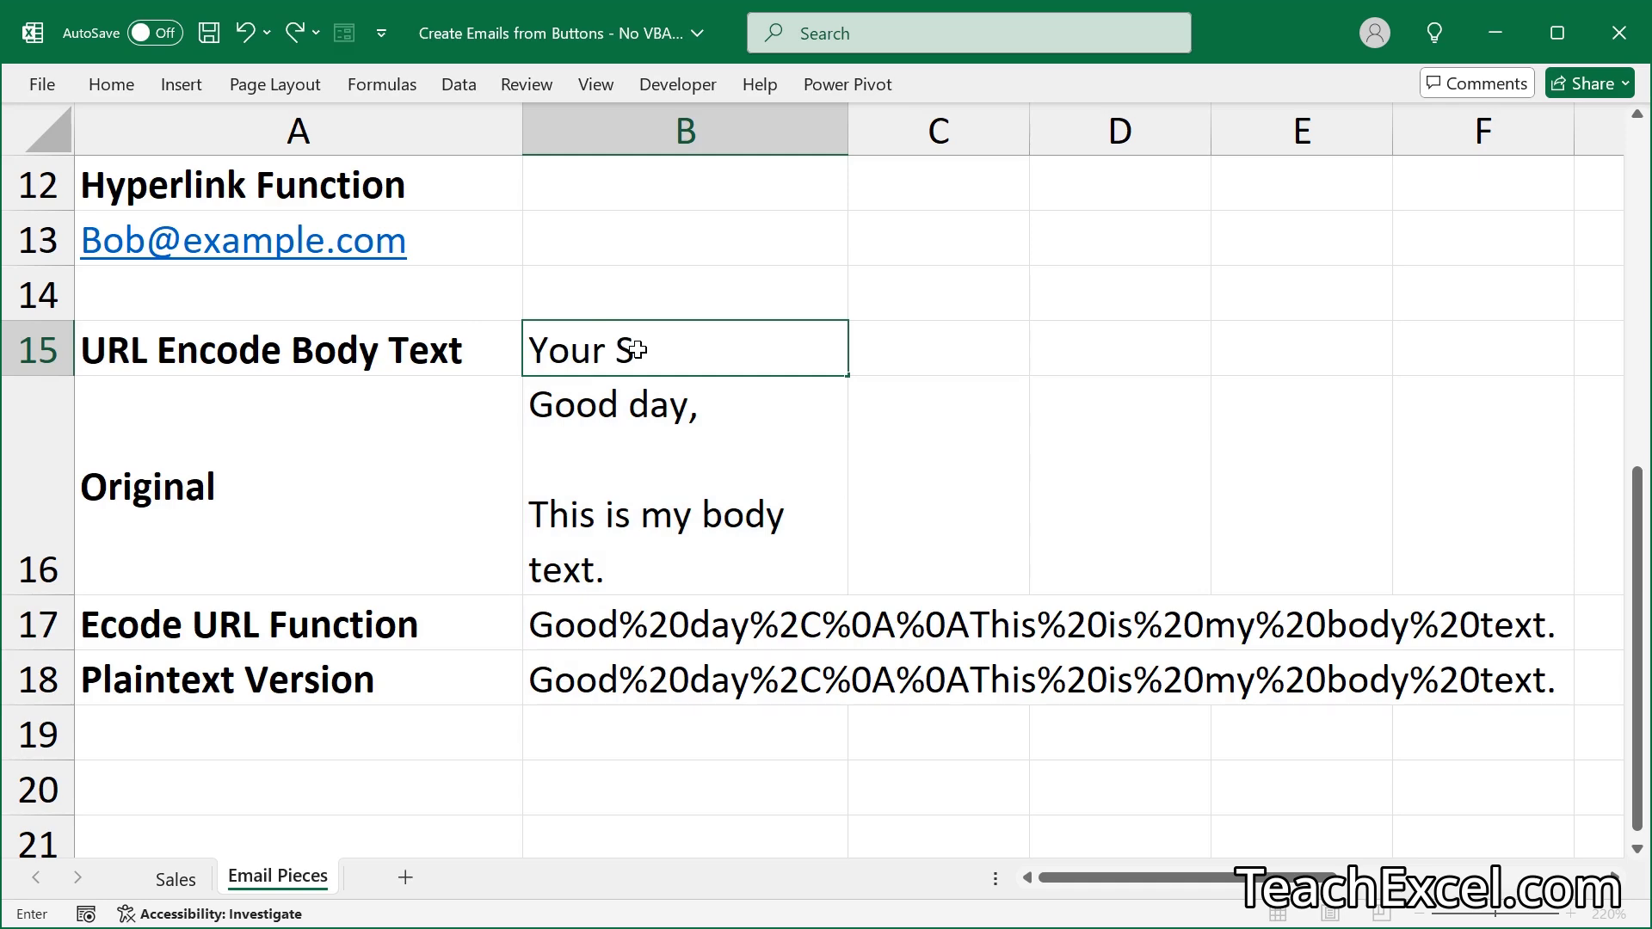
type("ubject")
key("Tab")
type("=encod")
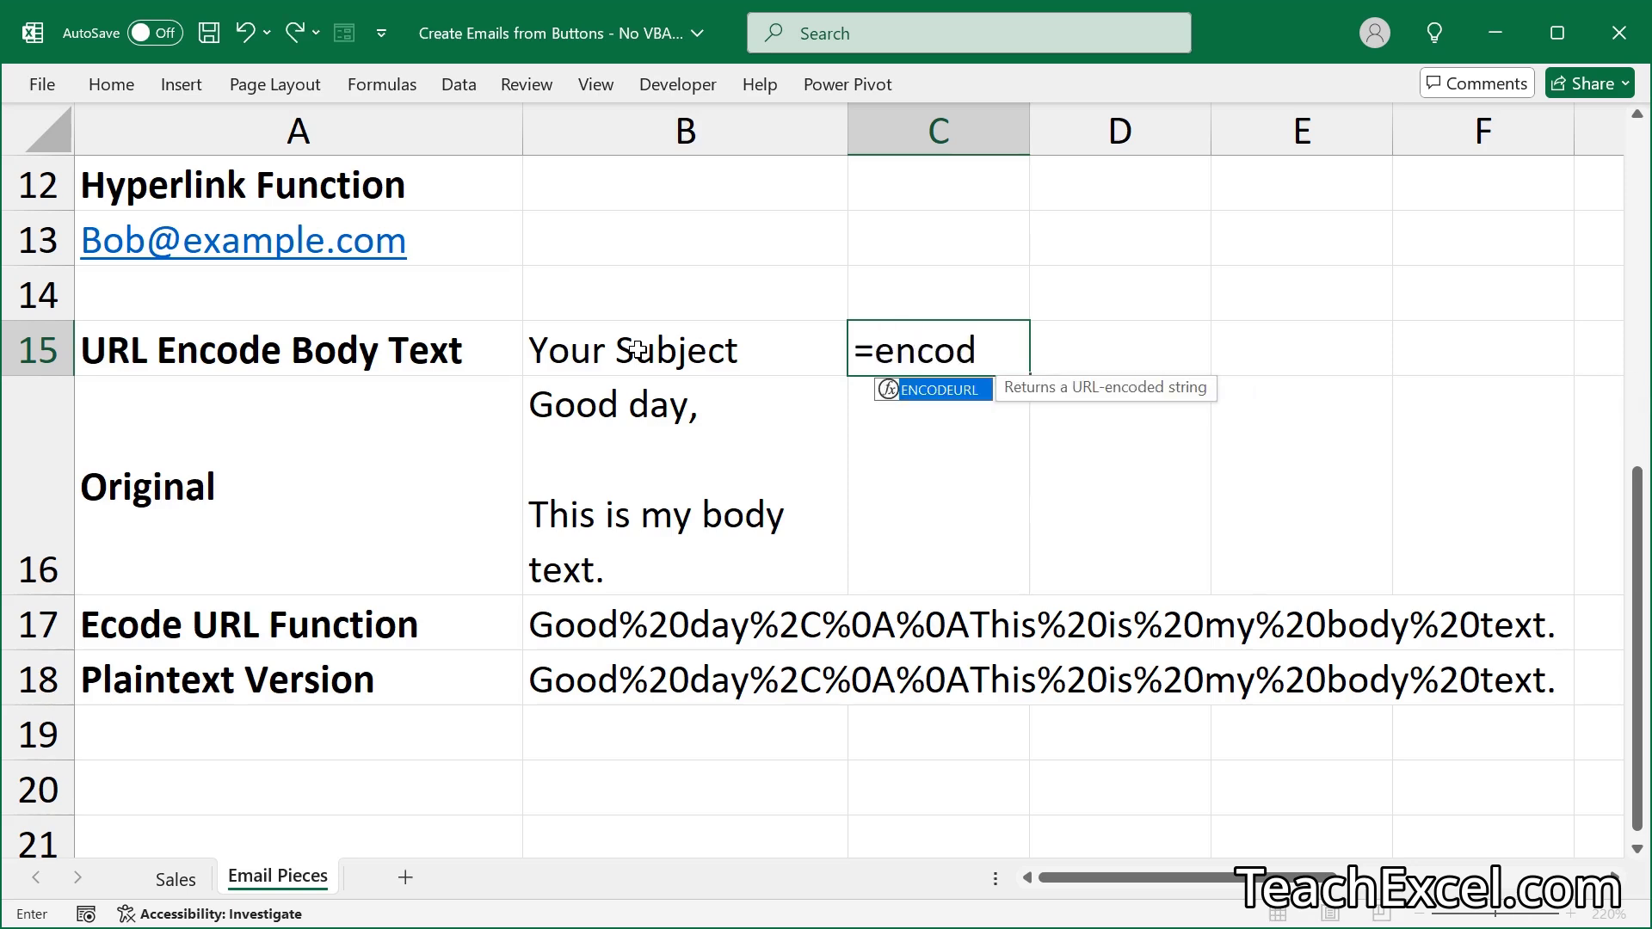
key("Tab")
left_click(637, 349)
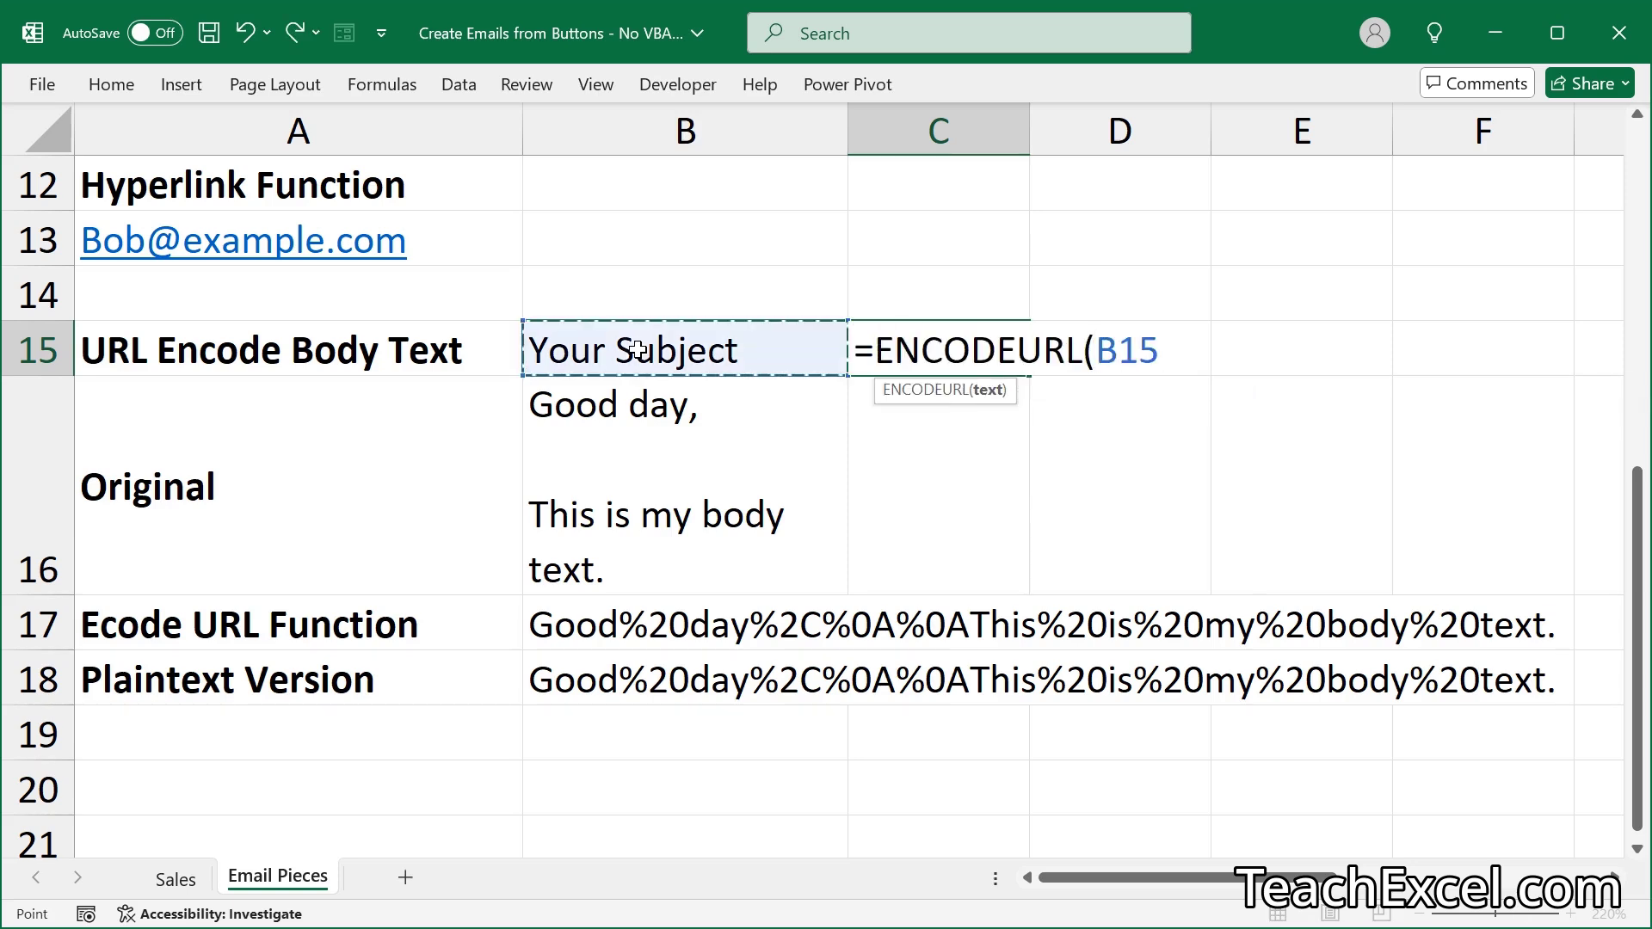
key("Return")
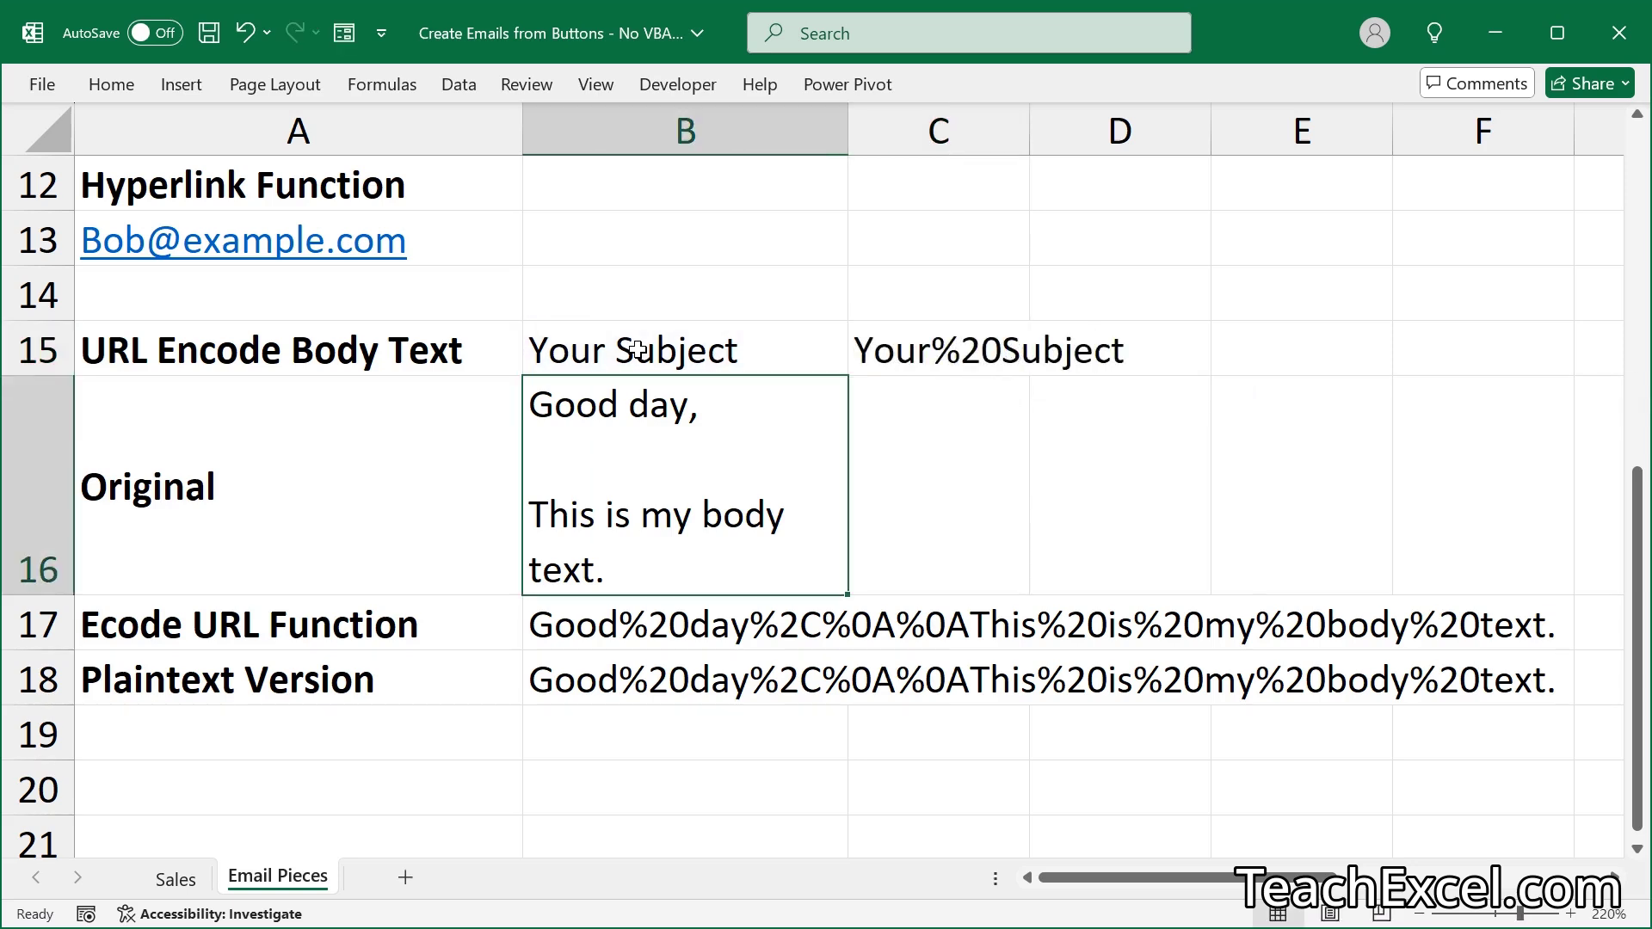
Encode the original body text in C16 with an ENCODEURL formula referencing B16
key("Right")
type("=encod")
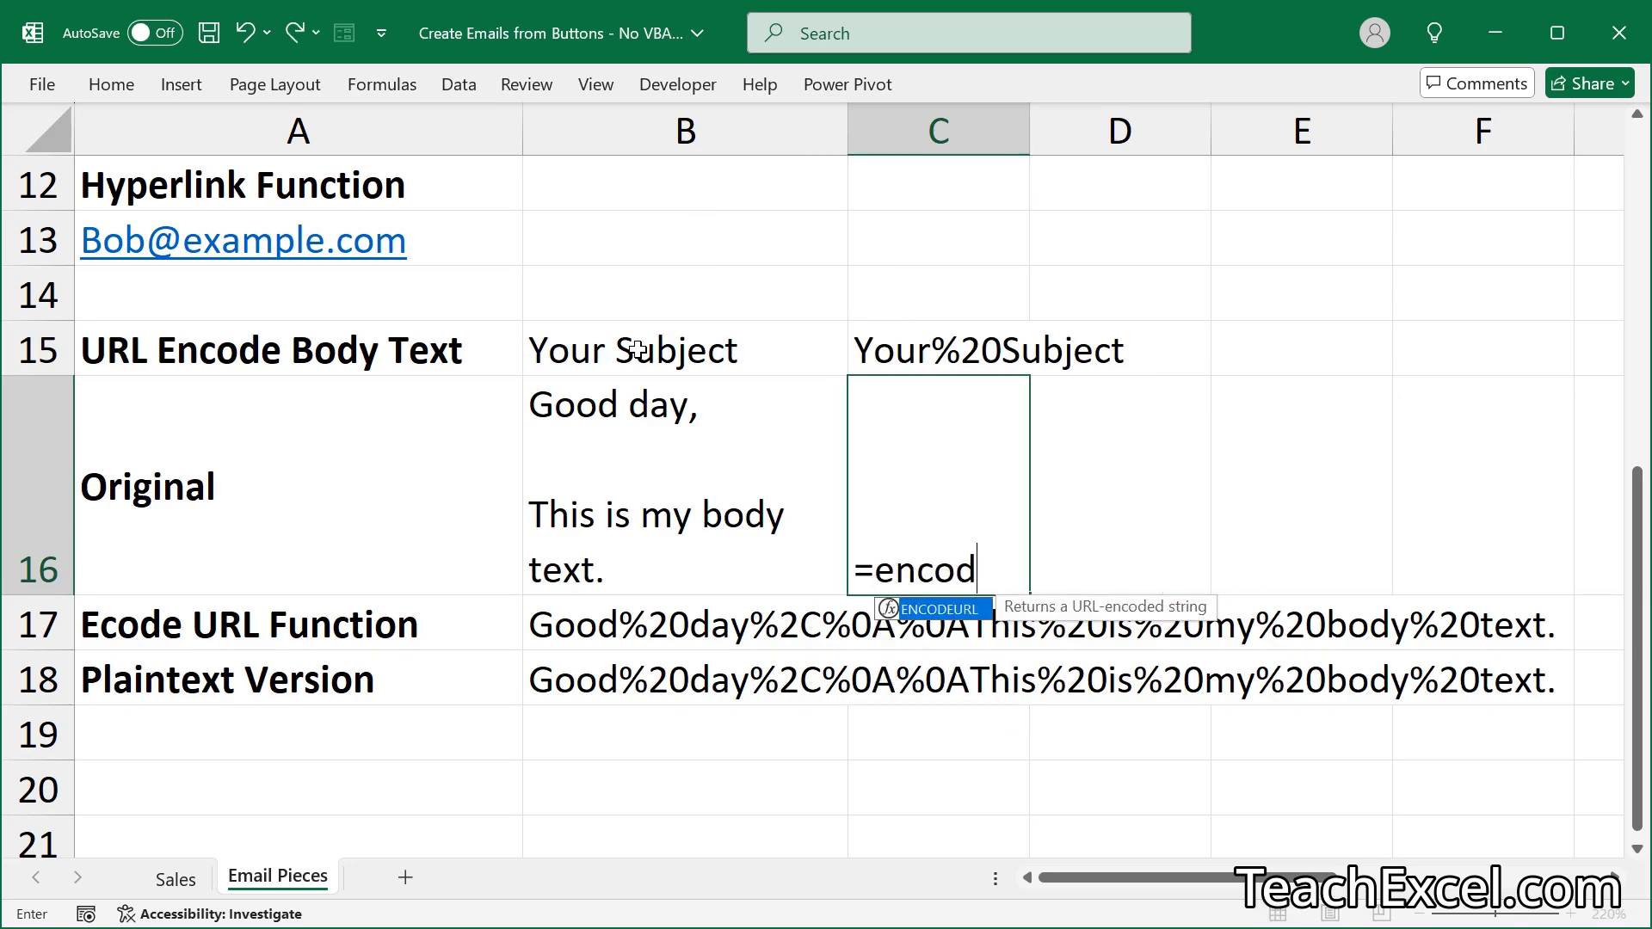
key("Tab")
key("Left")
key("ctrl+Return")
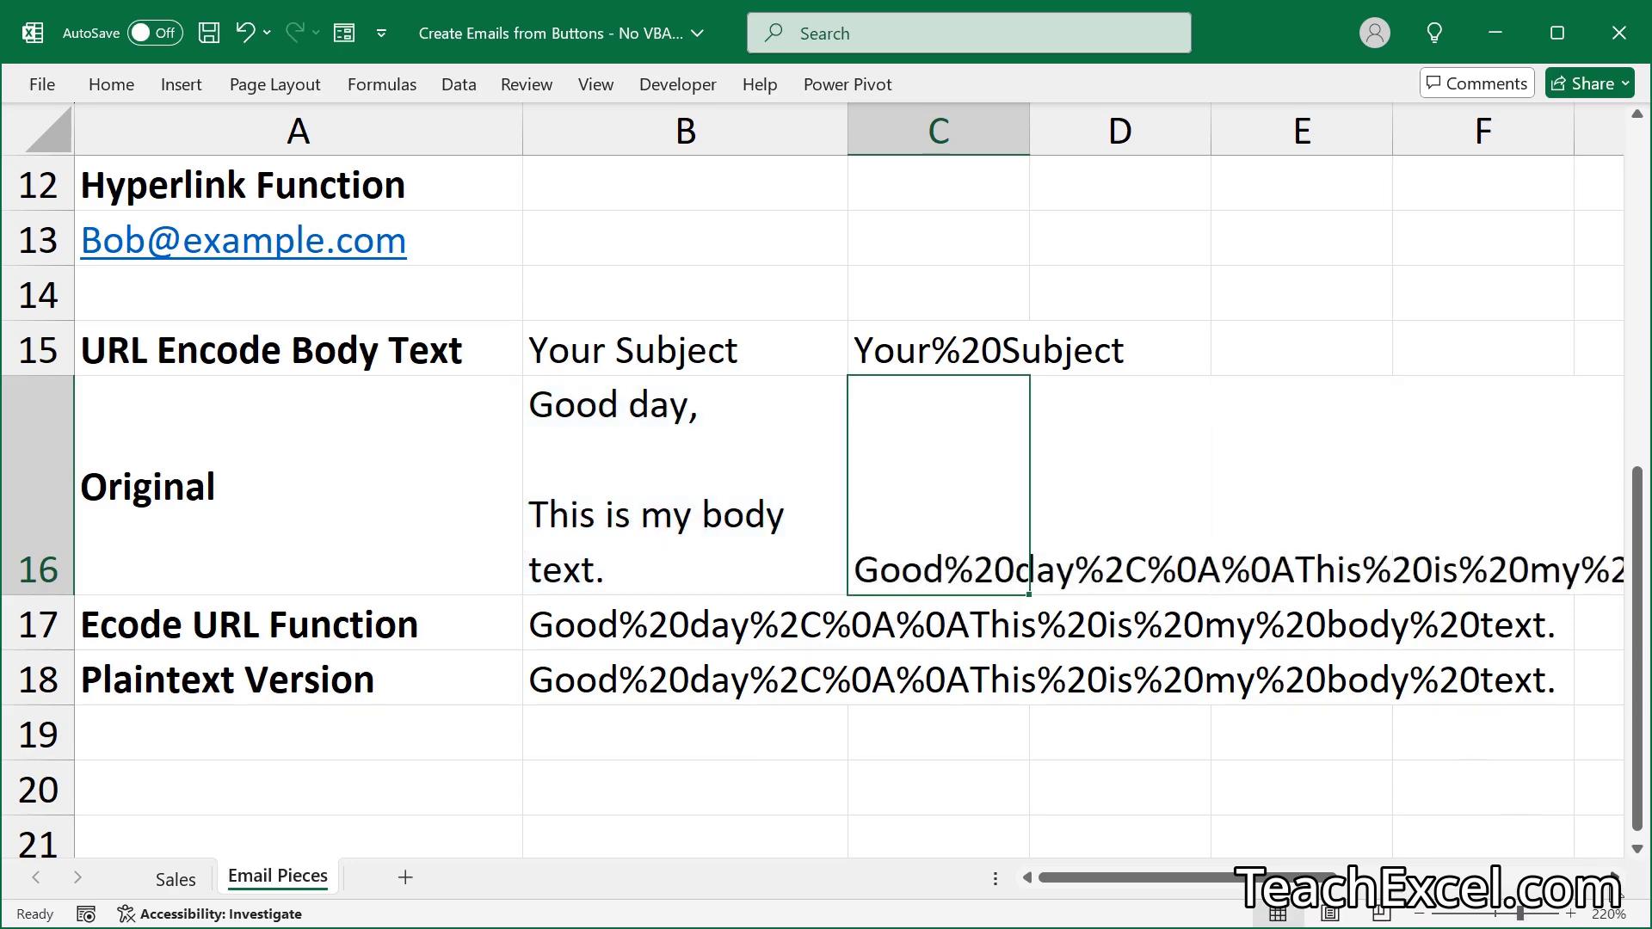
Convert the ENCODEURL formulas in C15:C16 to plain text by pasting their values over themselves
scroll(1071, 529, "right", 3)
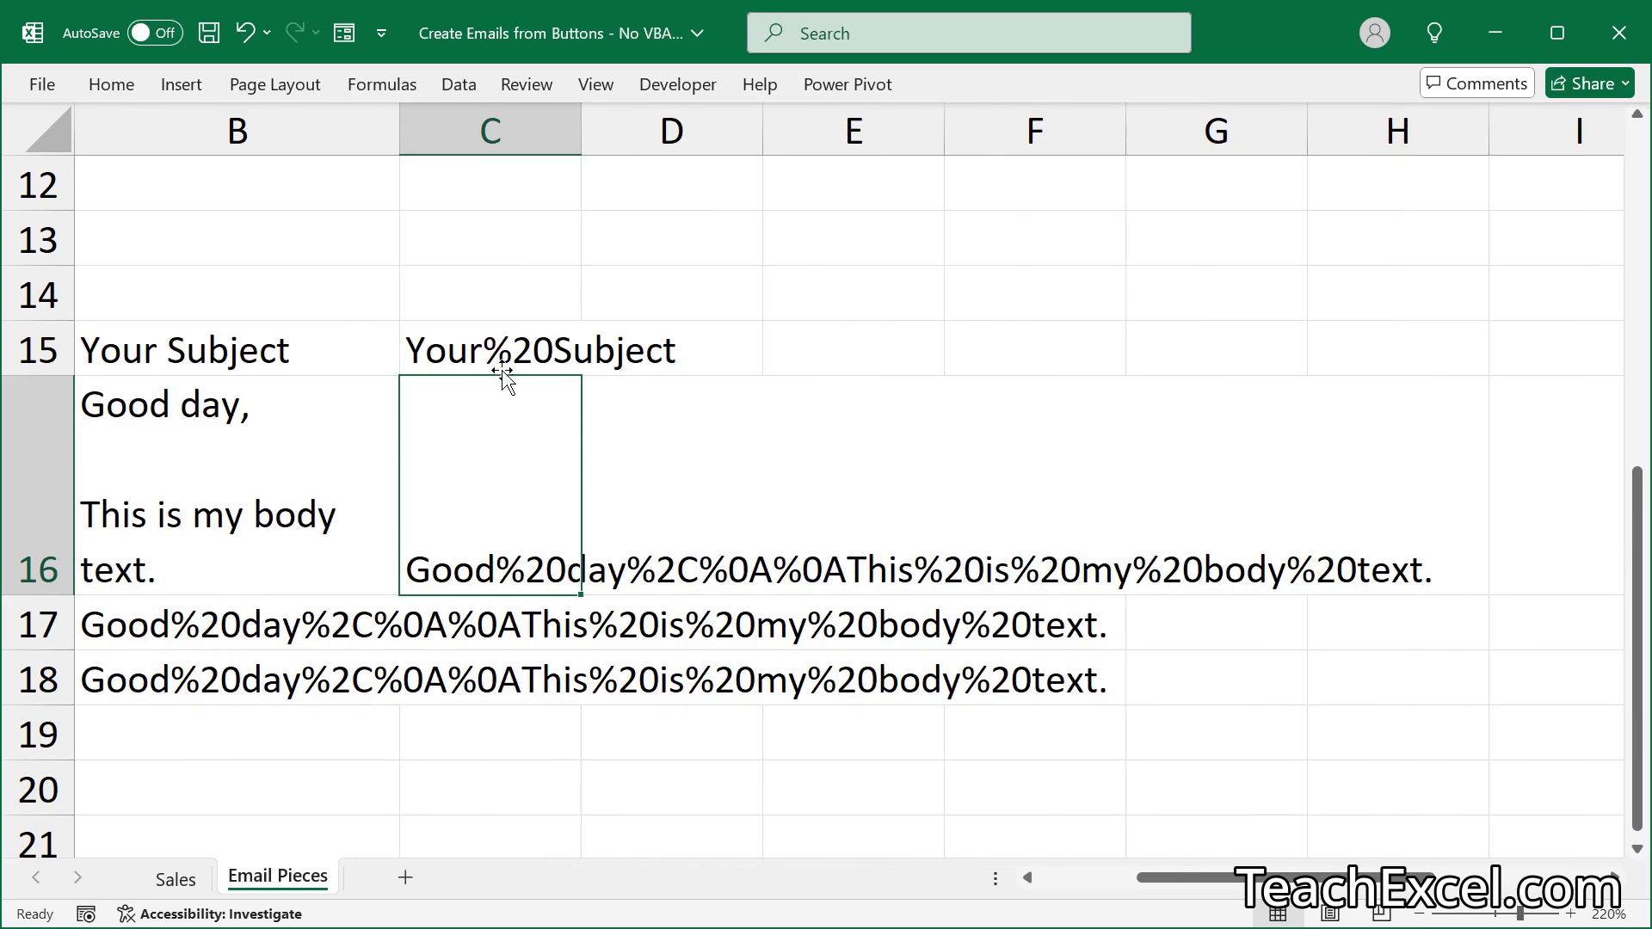
left_click_drag(490, 350, 459, 393)
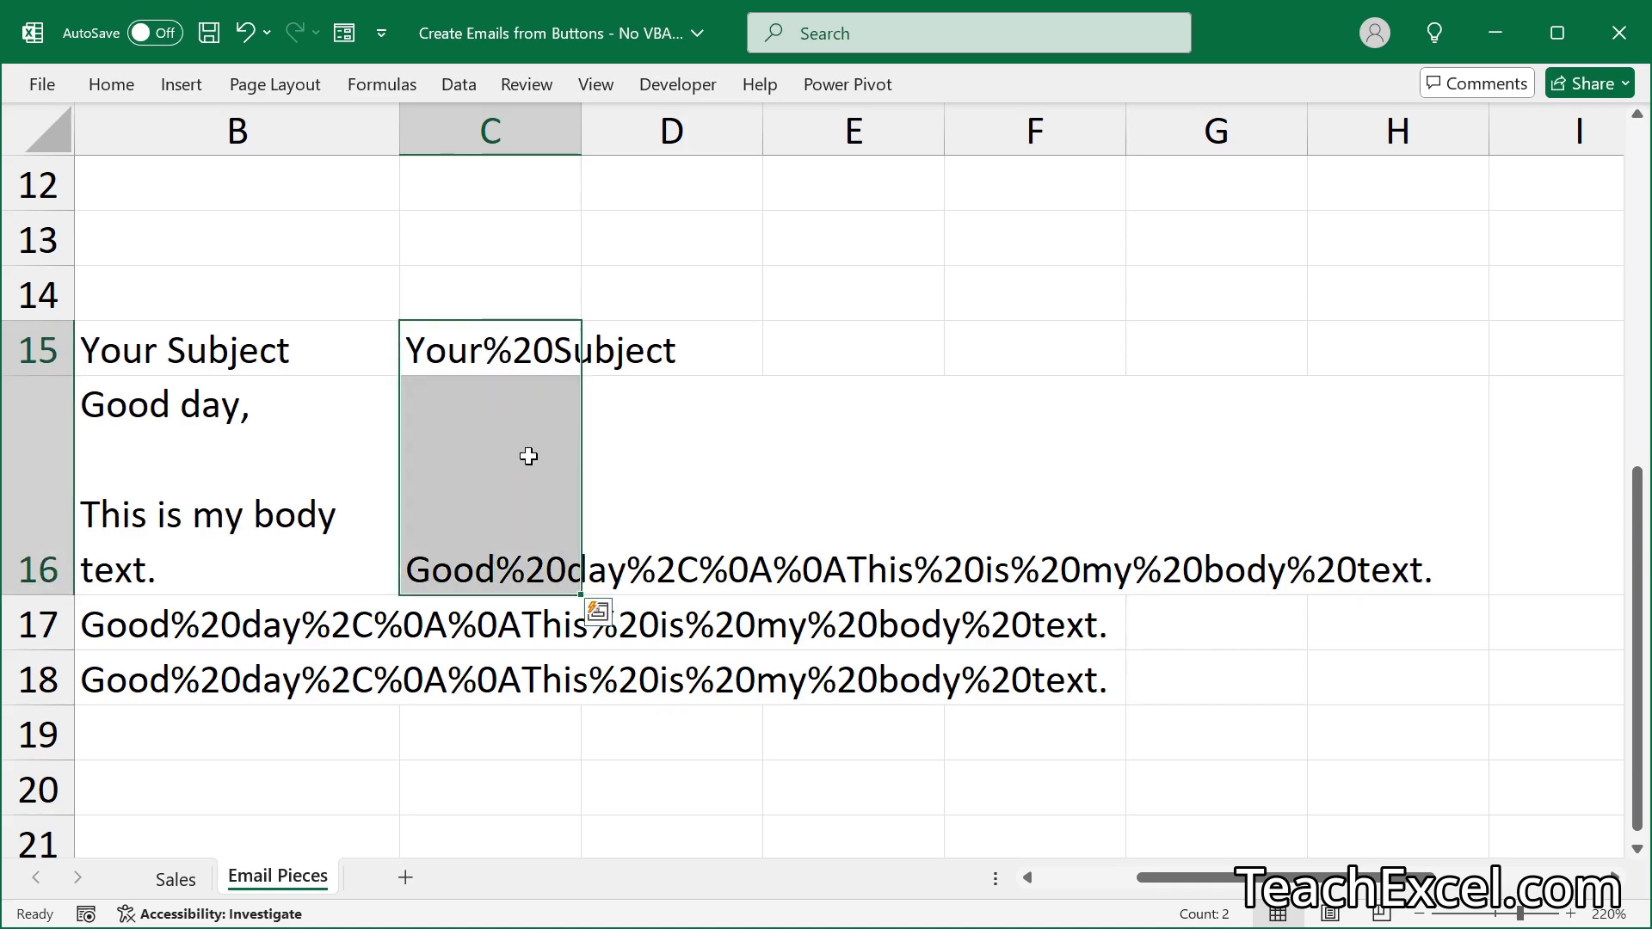
key("ctrl+c")
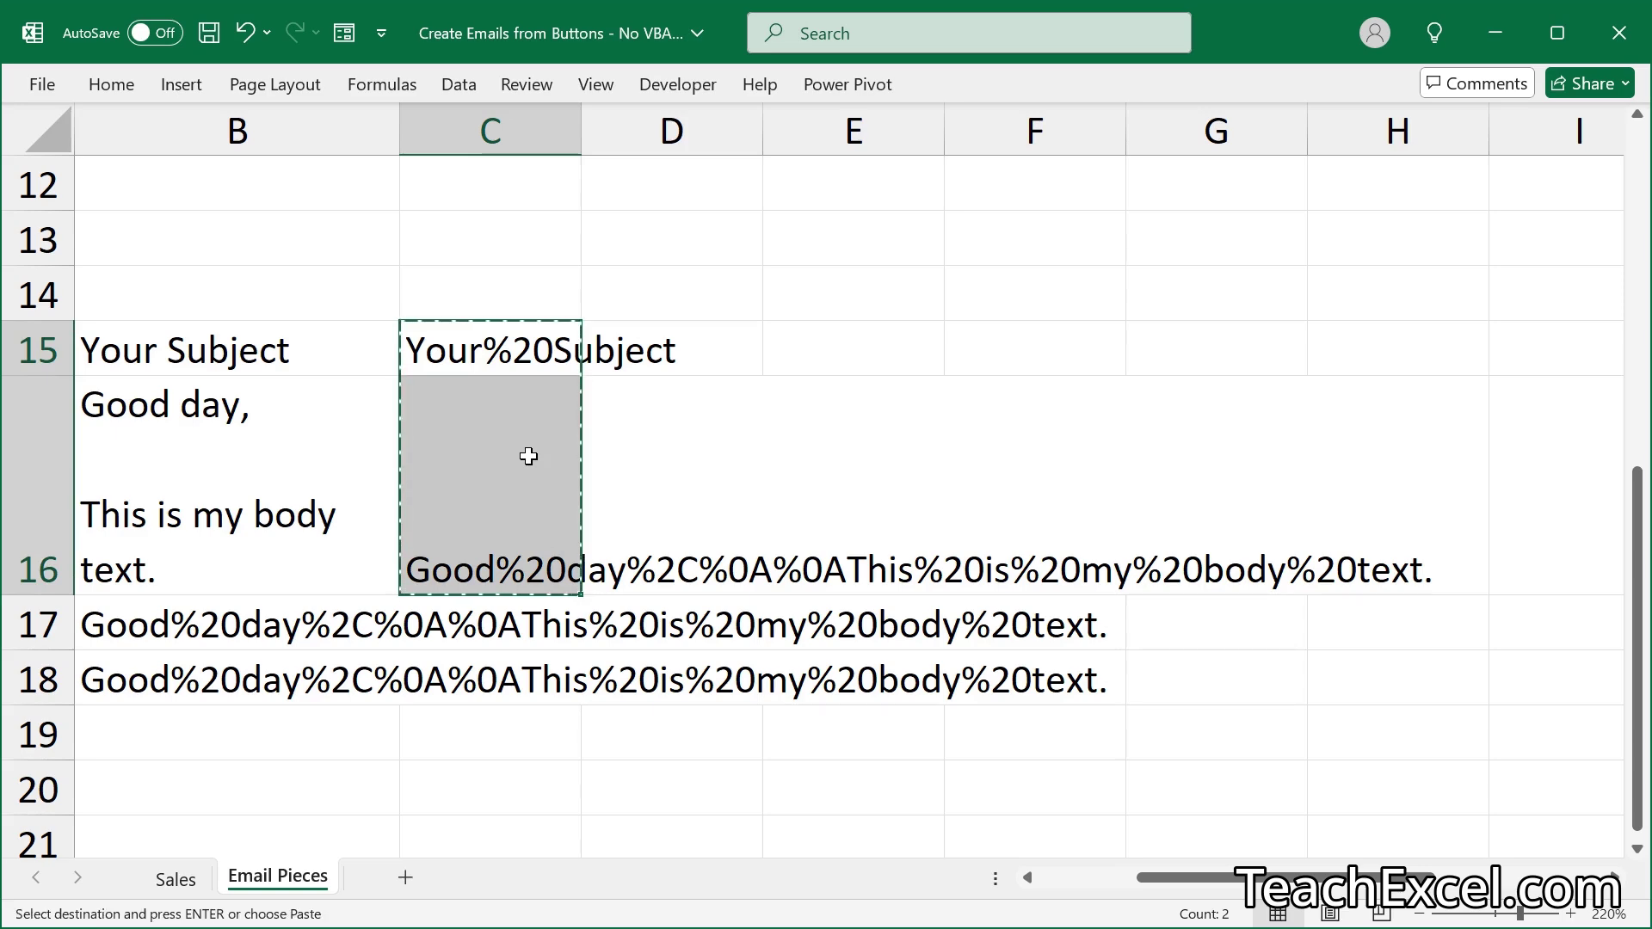
key("ctrl+v")
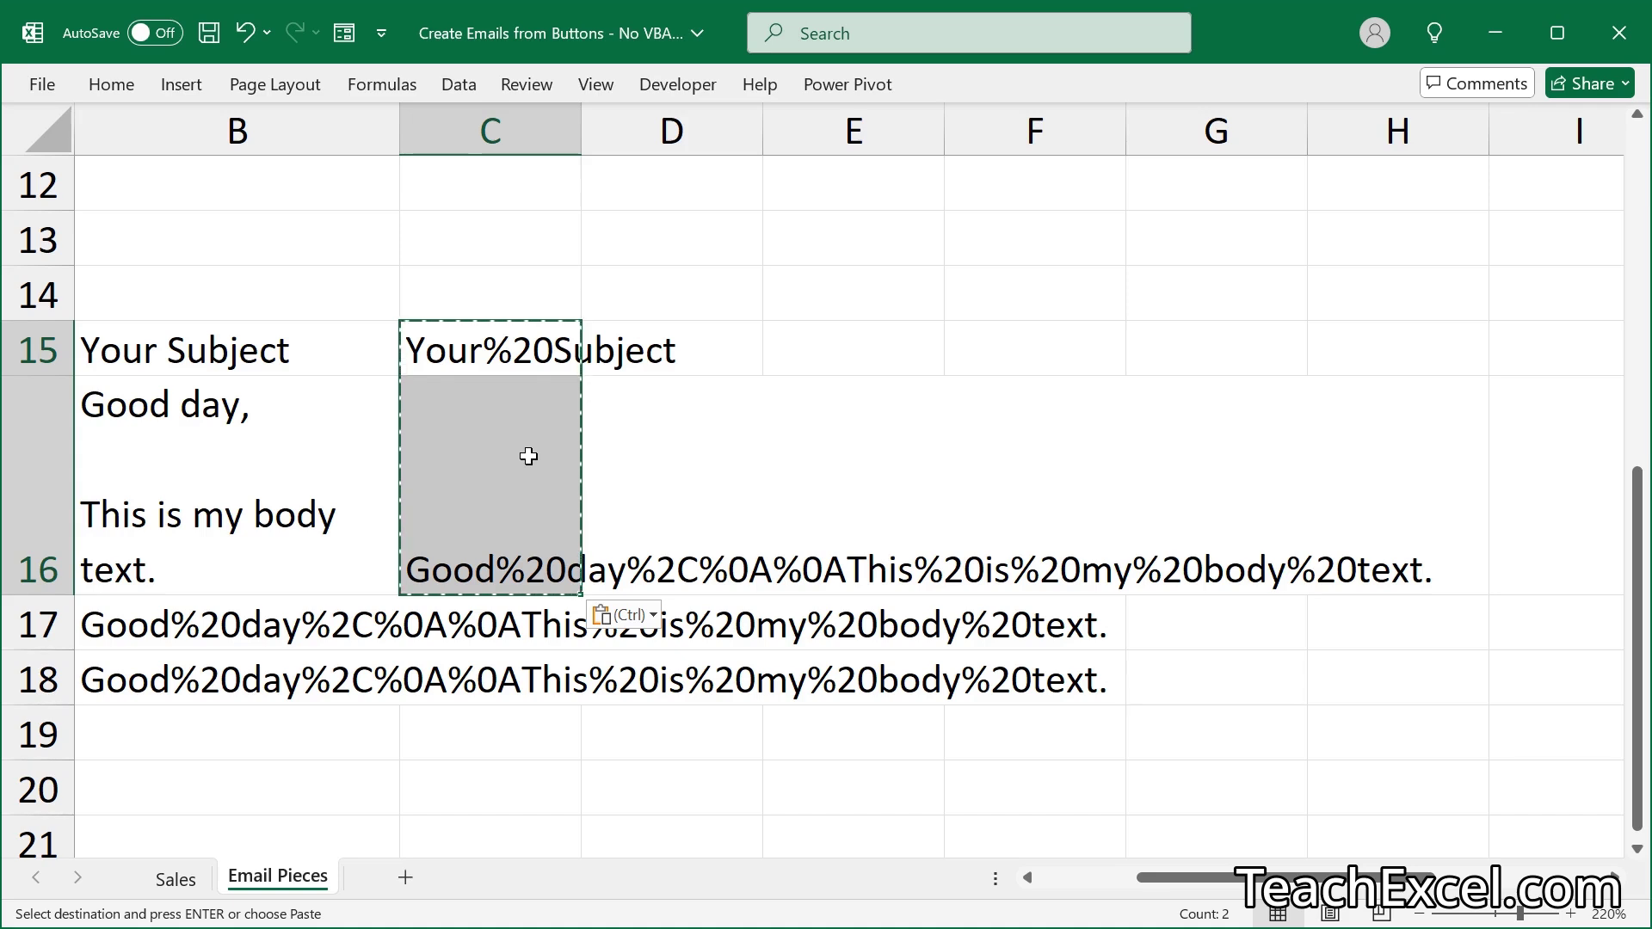
key("Escape")
Inspect the contents of C16 and C15 and compare them with the ENCODEURL formula in B17
double_click(491, 483)
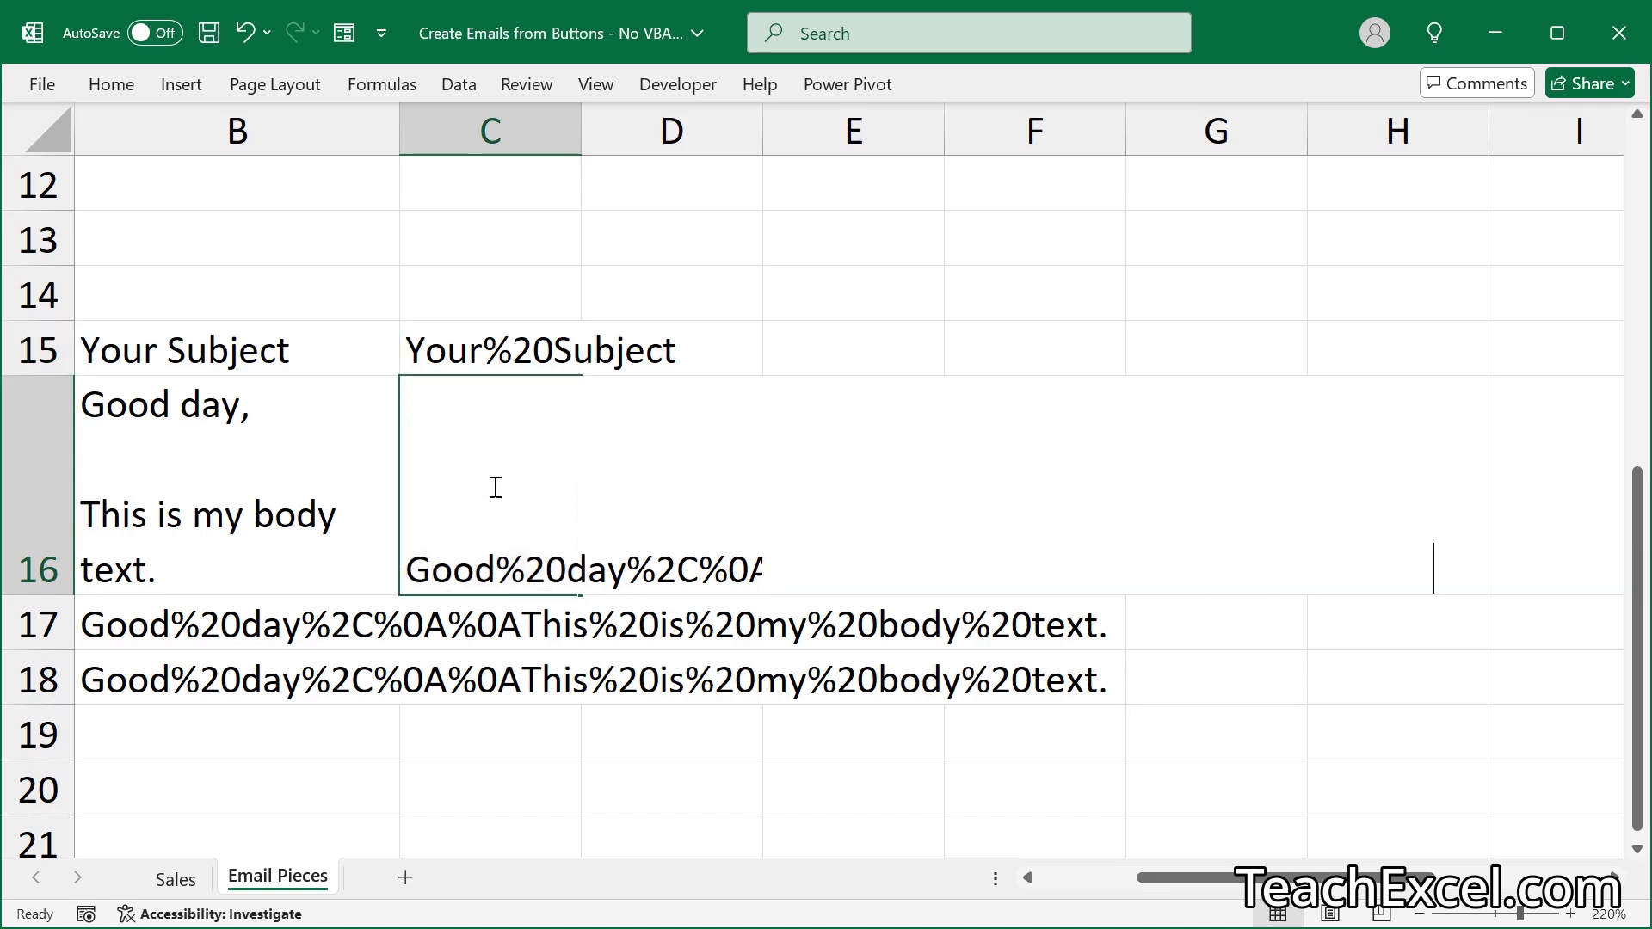
double_click(476, 361)
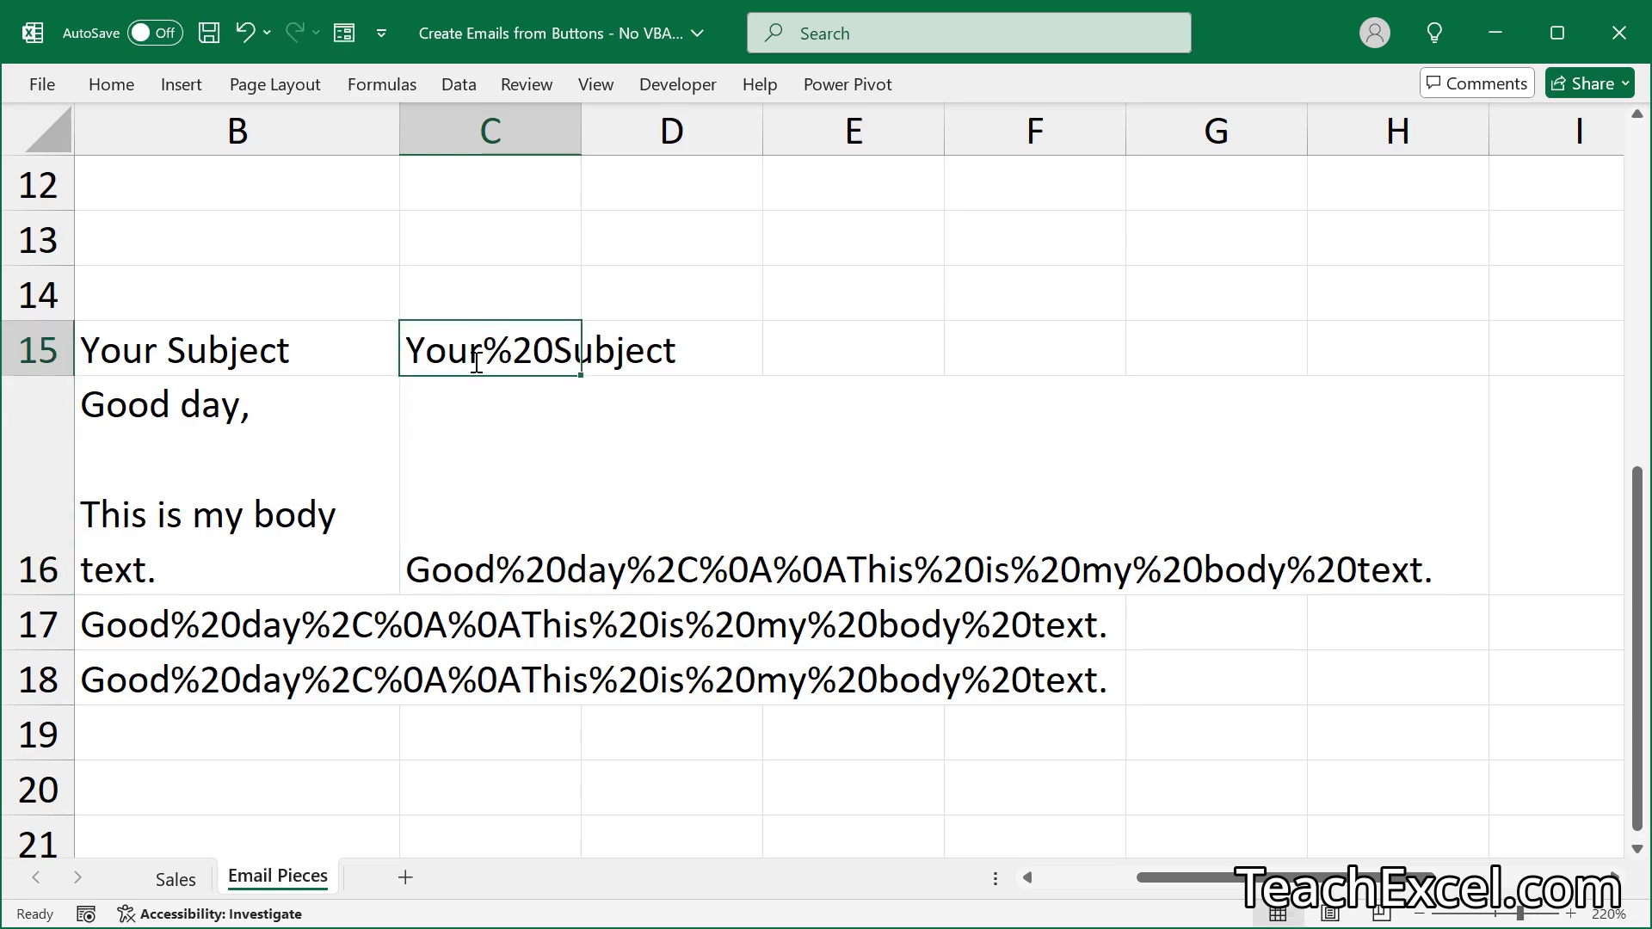
double_click(193, 628)
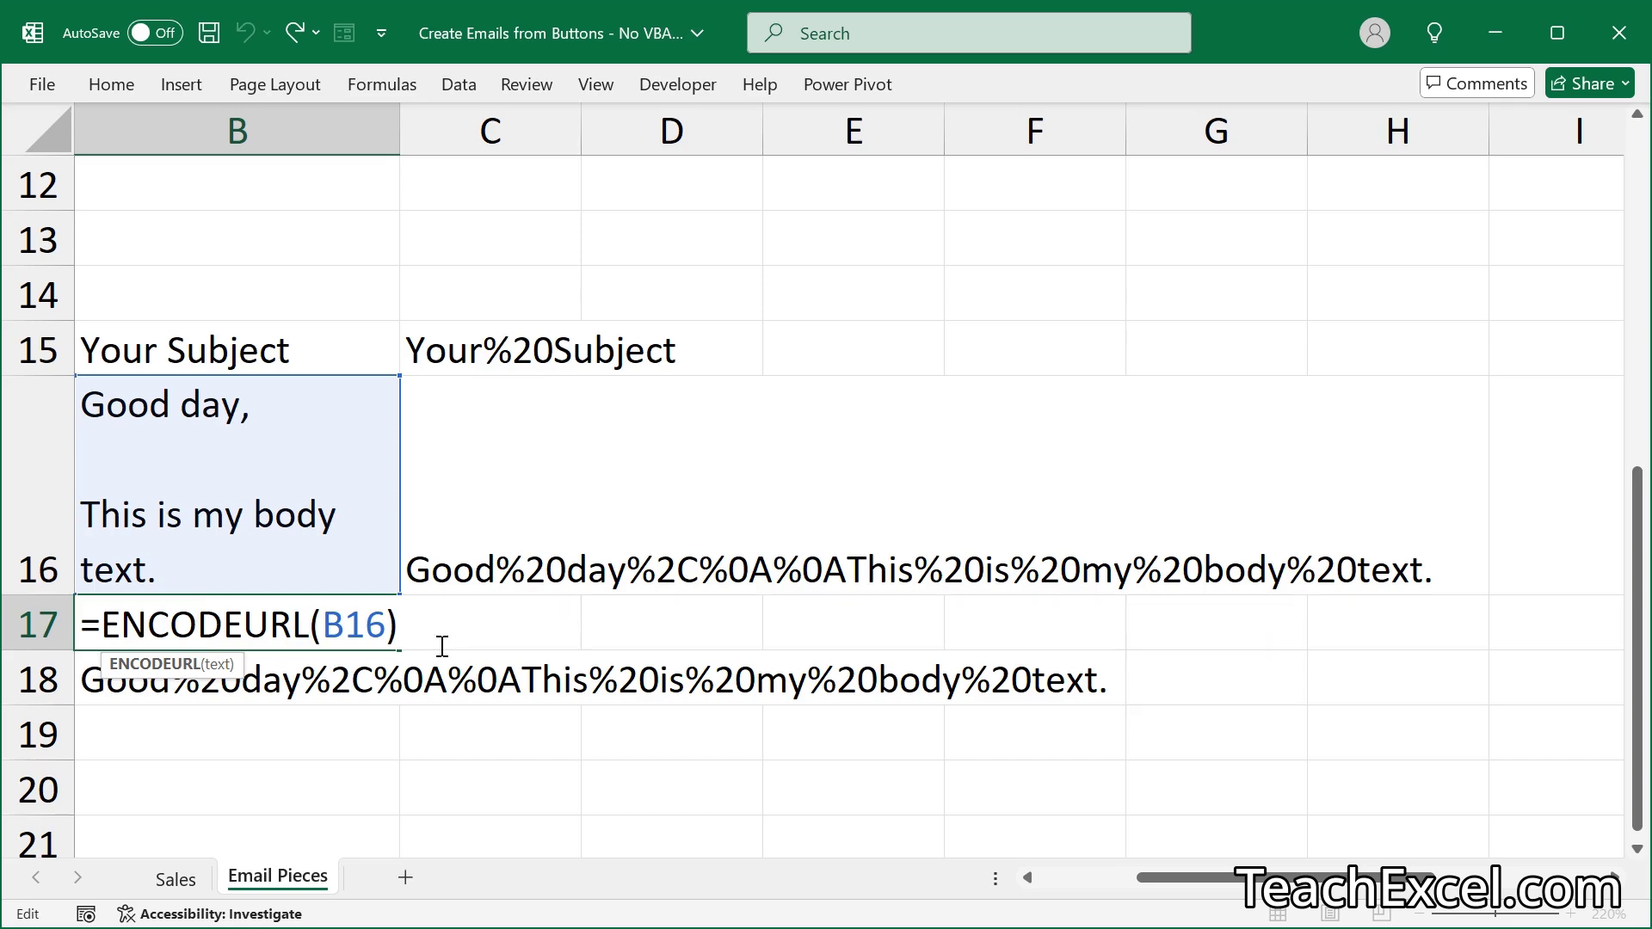
Copy the encoded subject text from C15 and replace "Subject" after "&subject=" in G8's formula with "Your%20Subject"
left_click(468, 353)
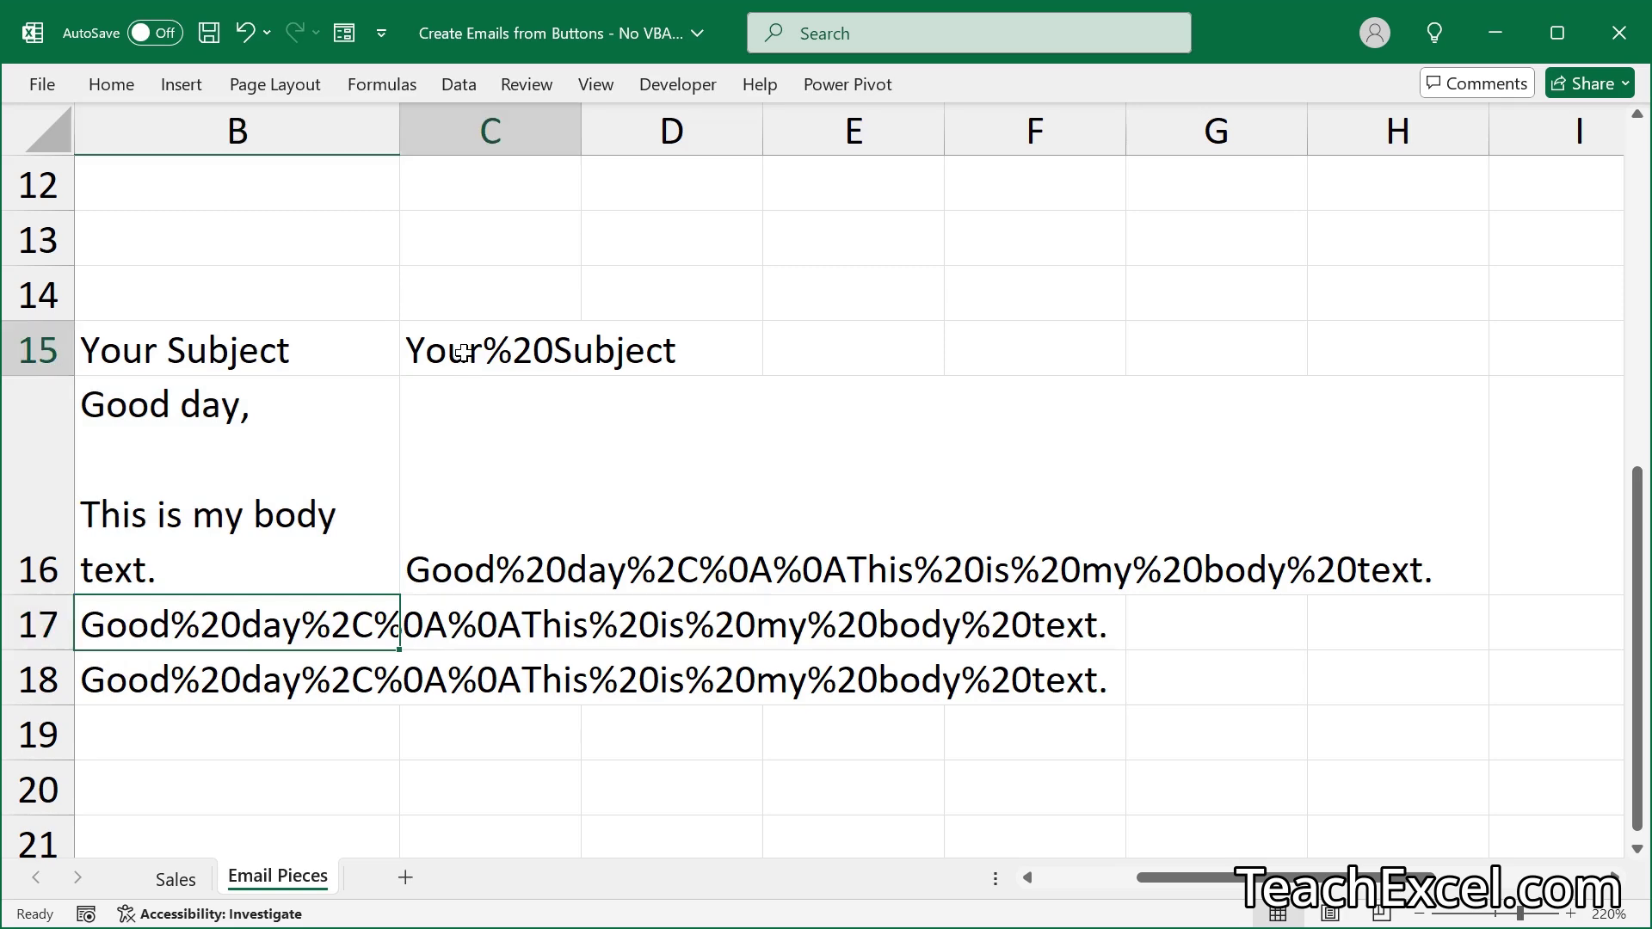
double_click(465, 354)
double_click(465, 354)
key("Escape")
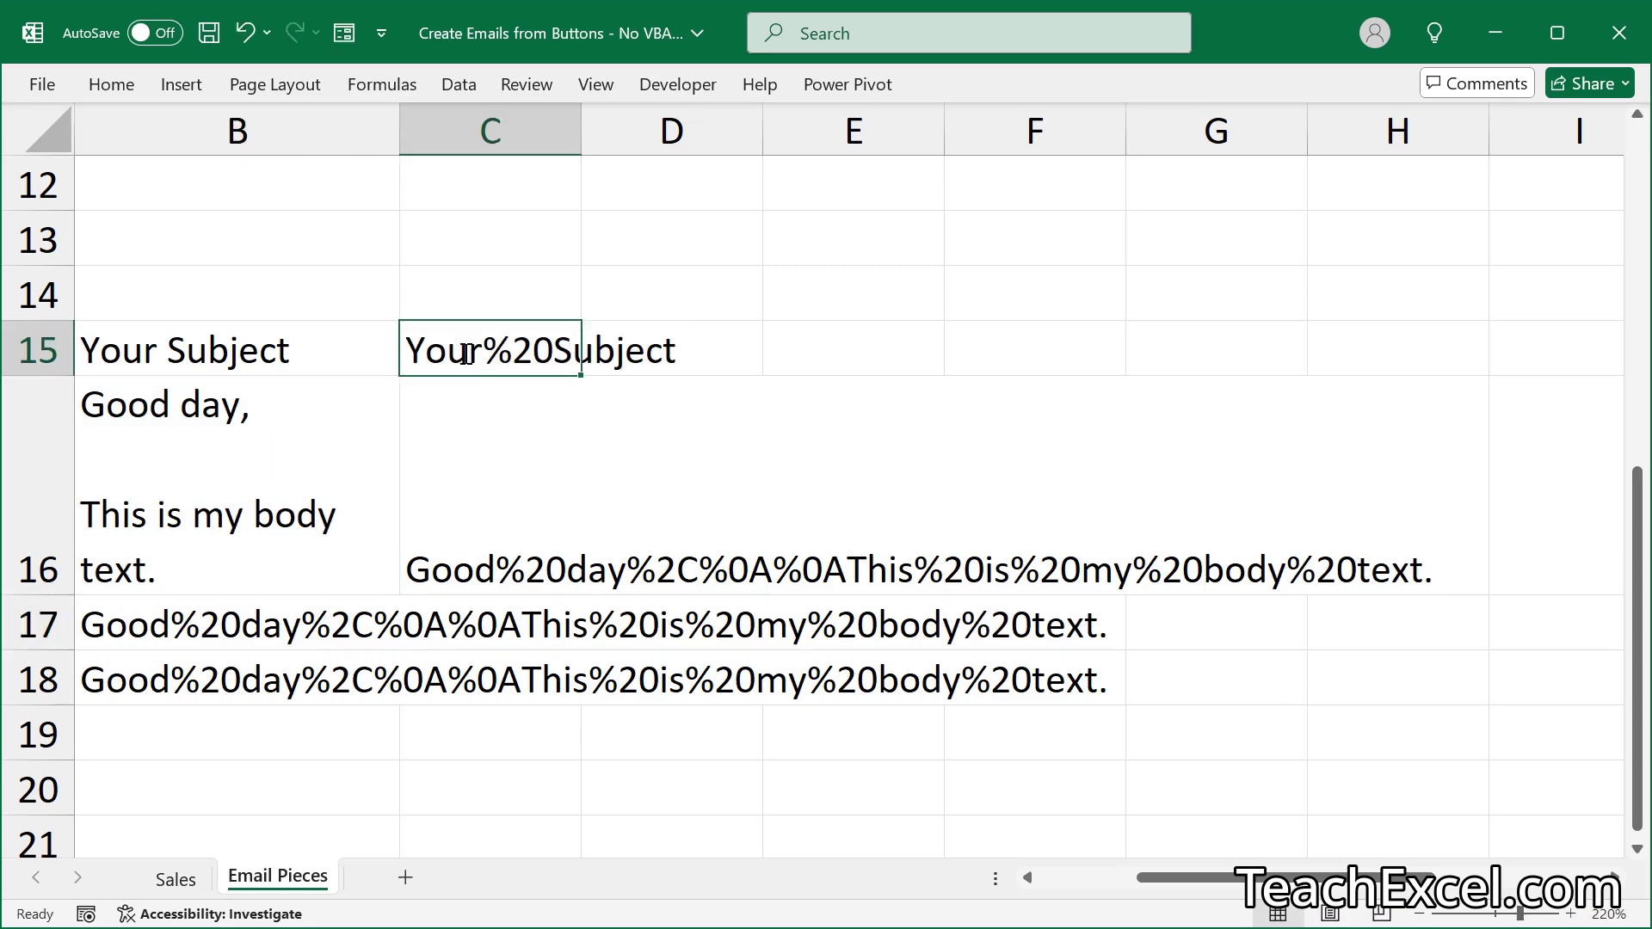
scroll(464, 353, "up", 3)
scroll(463, 353, "right", 1)
scroll(464, 352, "right", 1)
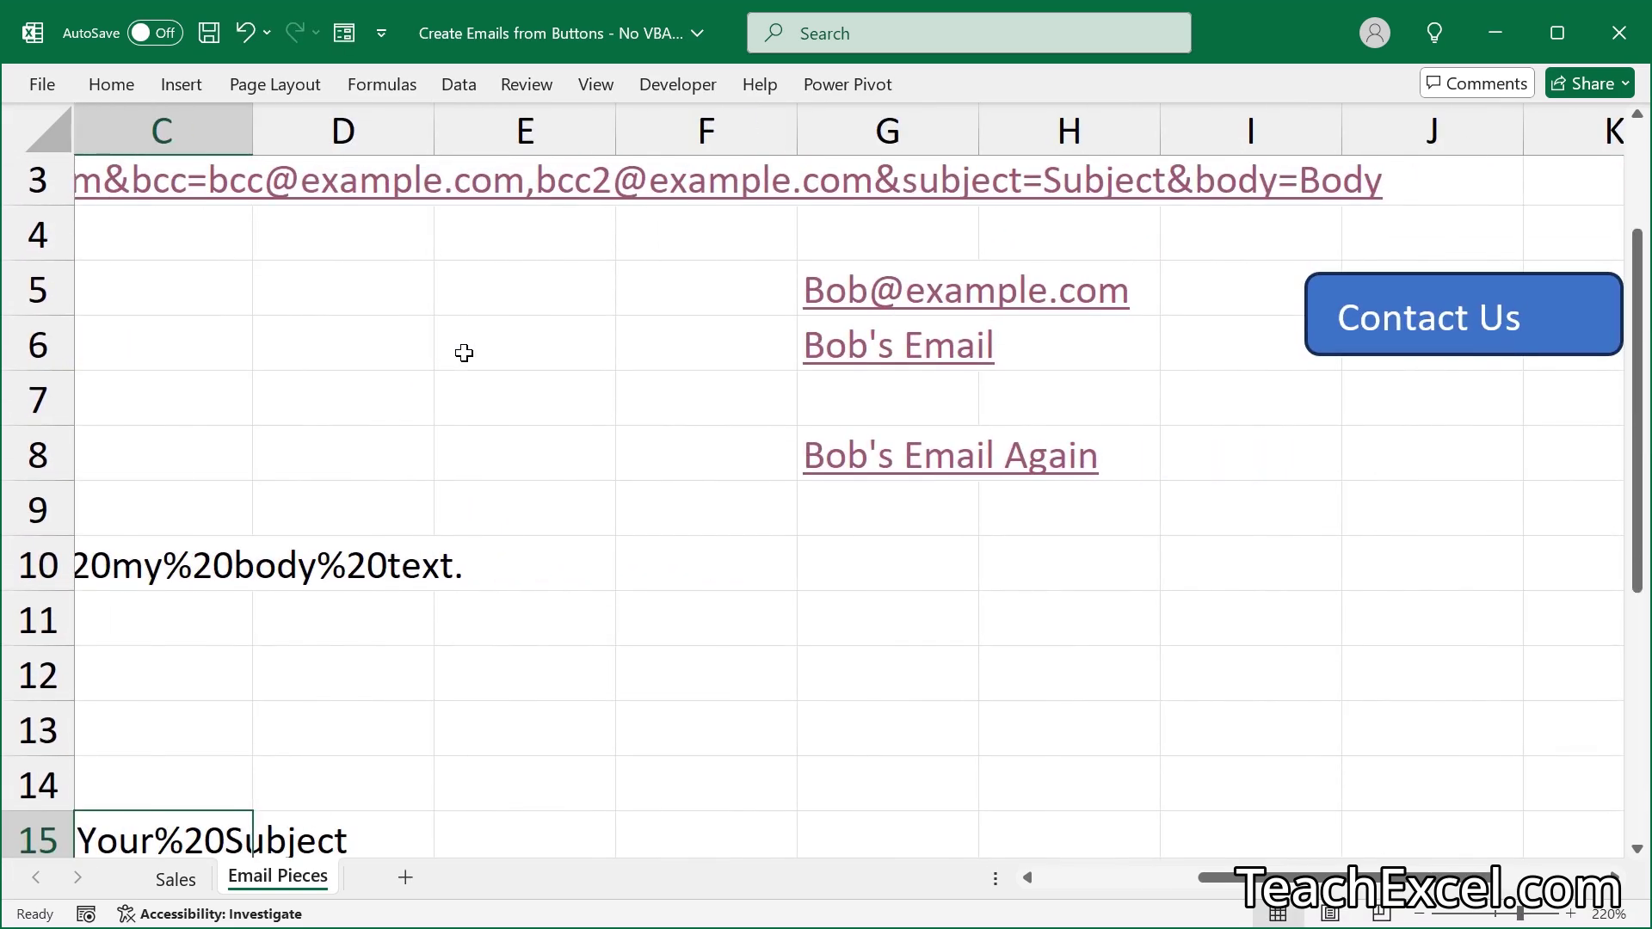
left_click(833, 514)
key("Up")
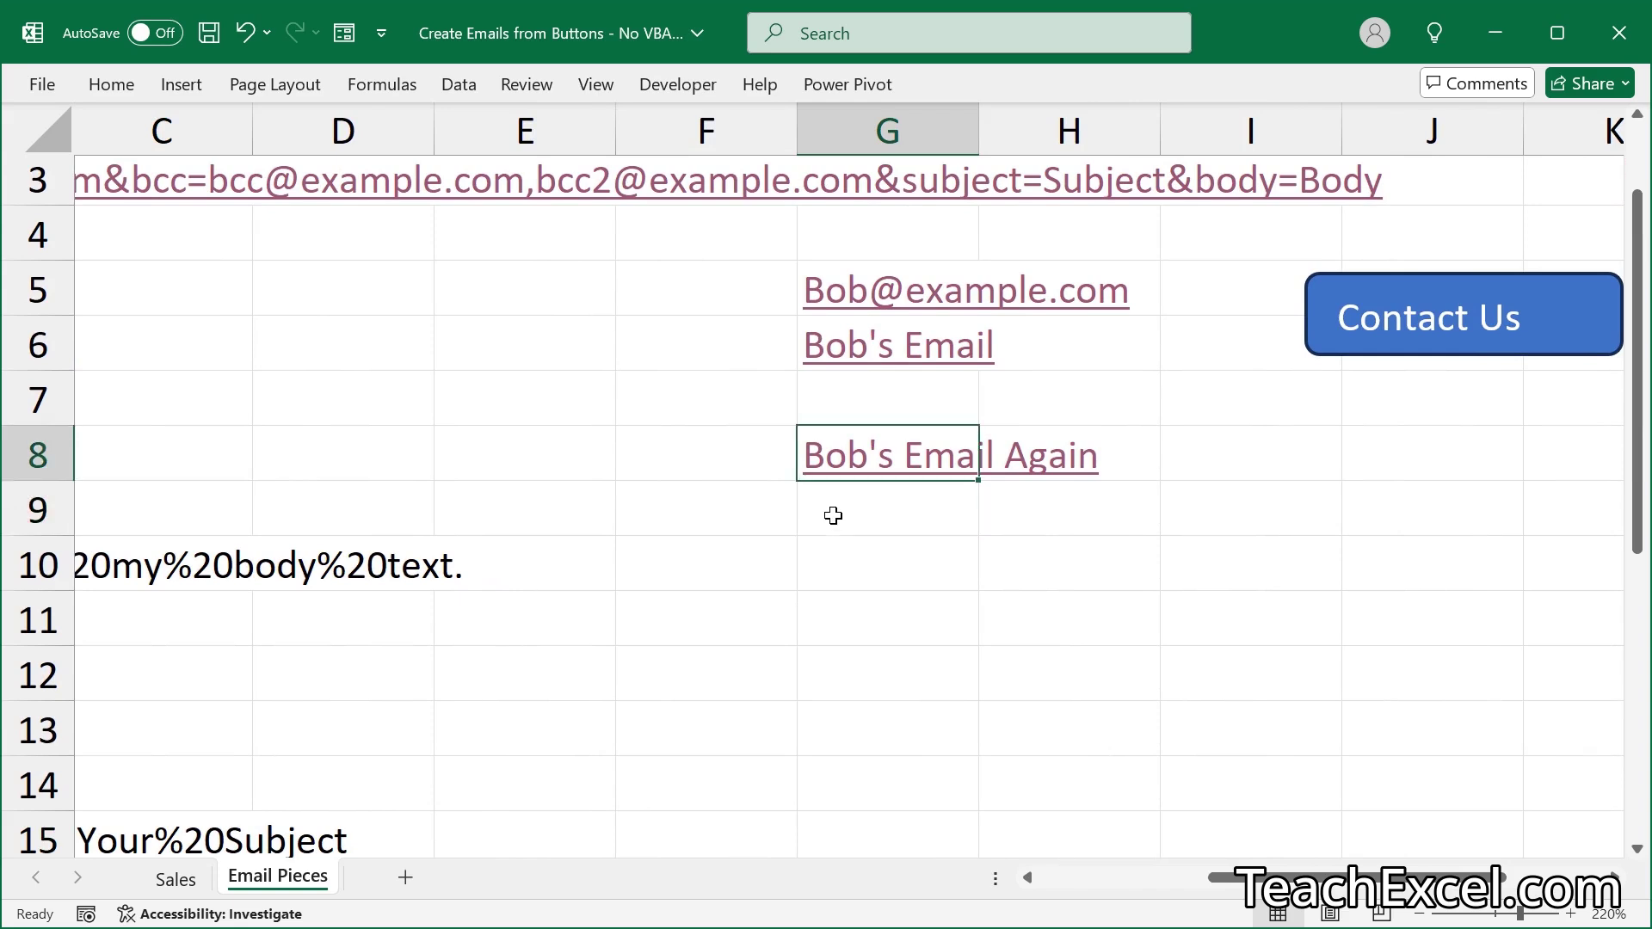
key("F2")
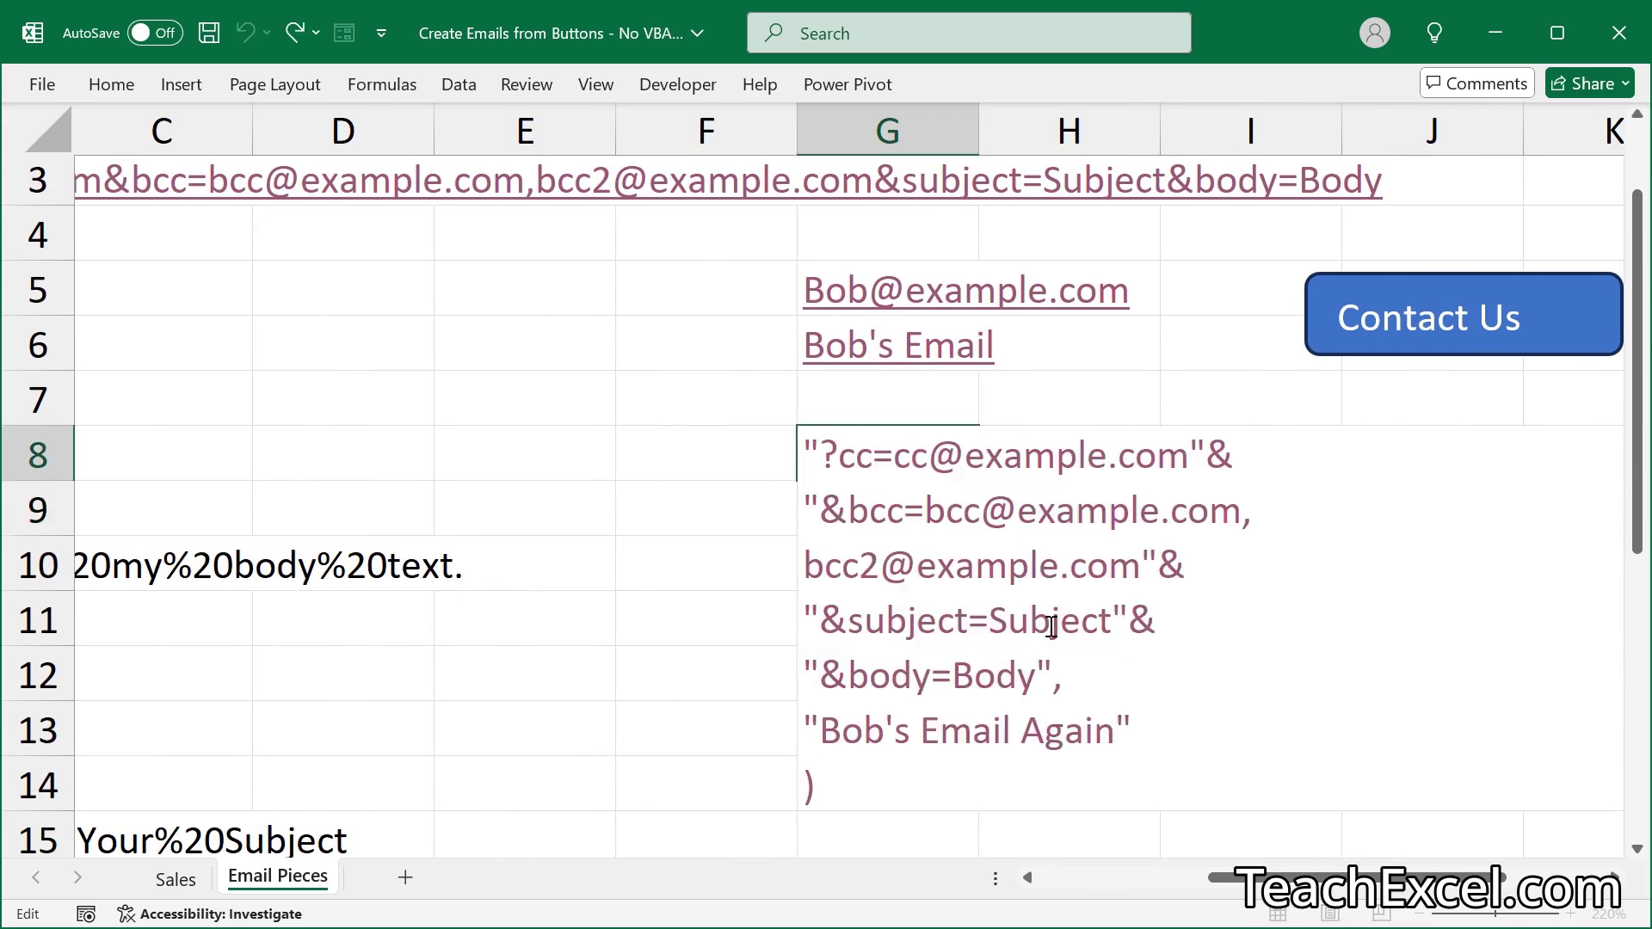
left_click_drag(990, 619, 1110, 622)
type("Your%20Subject")
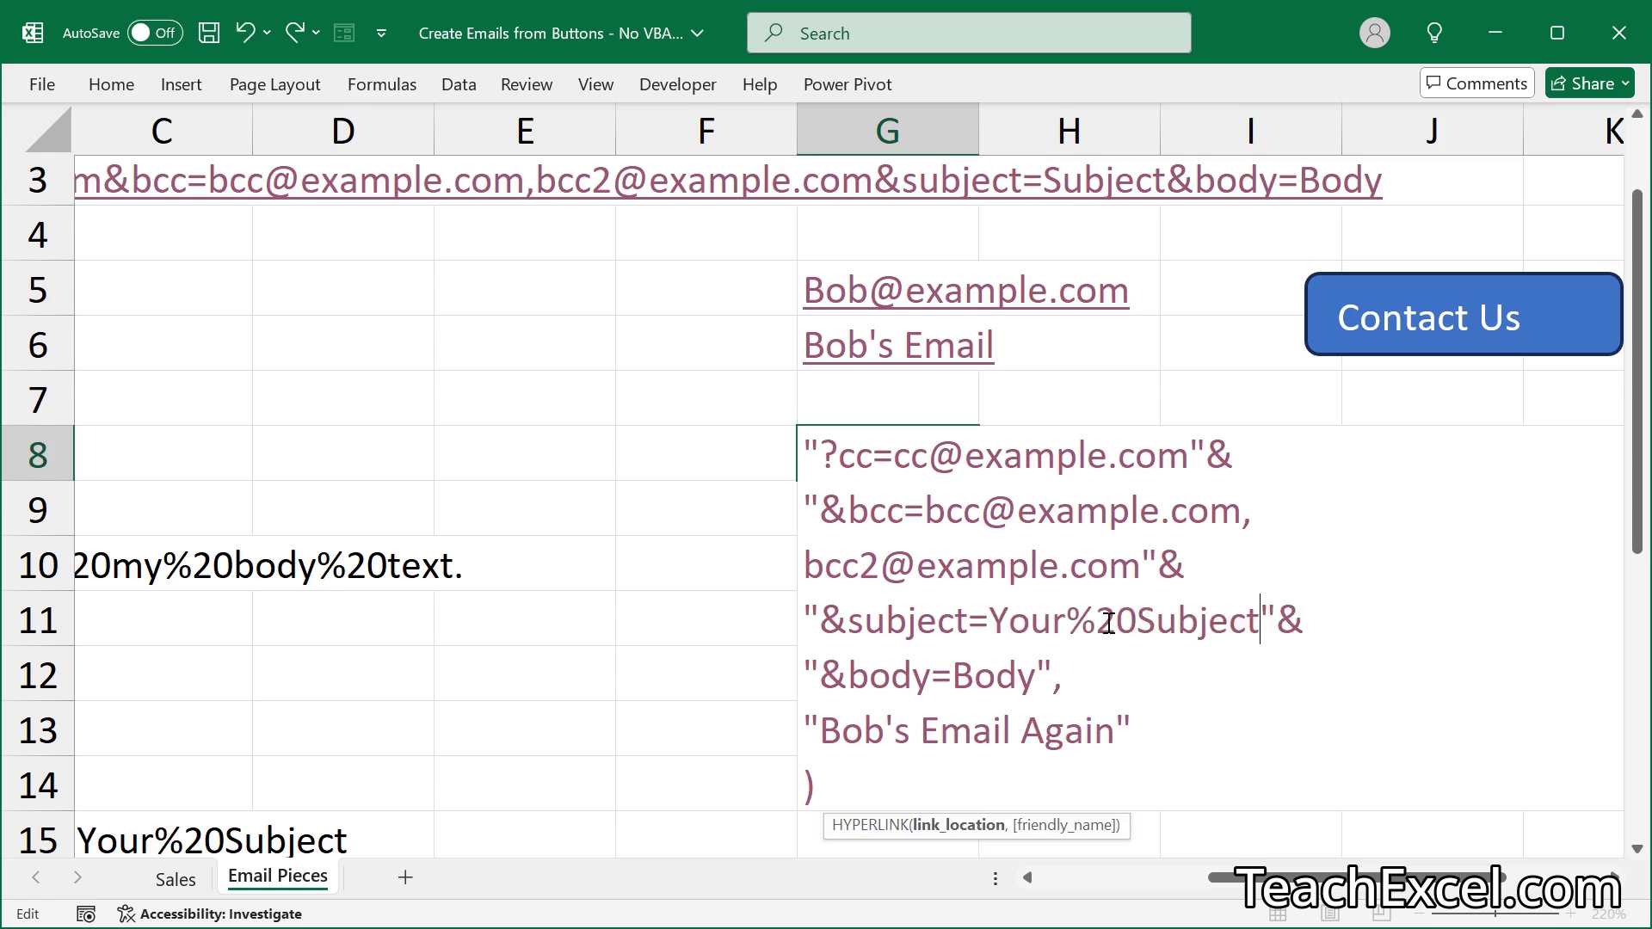
key("Return")
Replace "Body" in G8's formula with C16's "Good%20day%2C%0A%0AThis%20is%20my%20body%20text." and test the link
scroll(1106, 622, "left", 3)
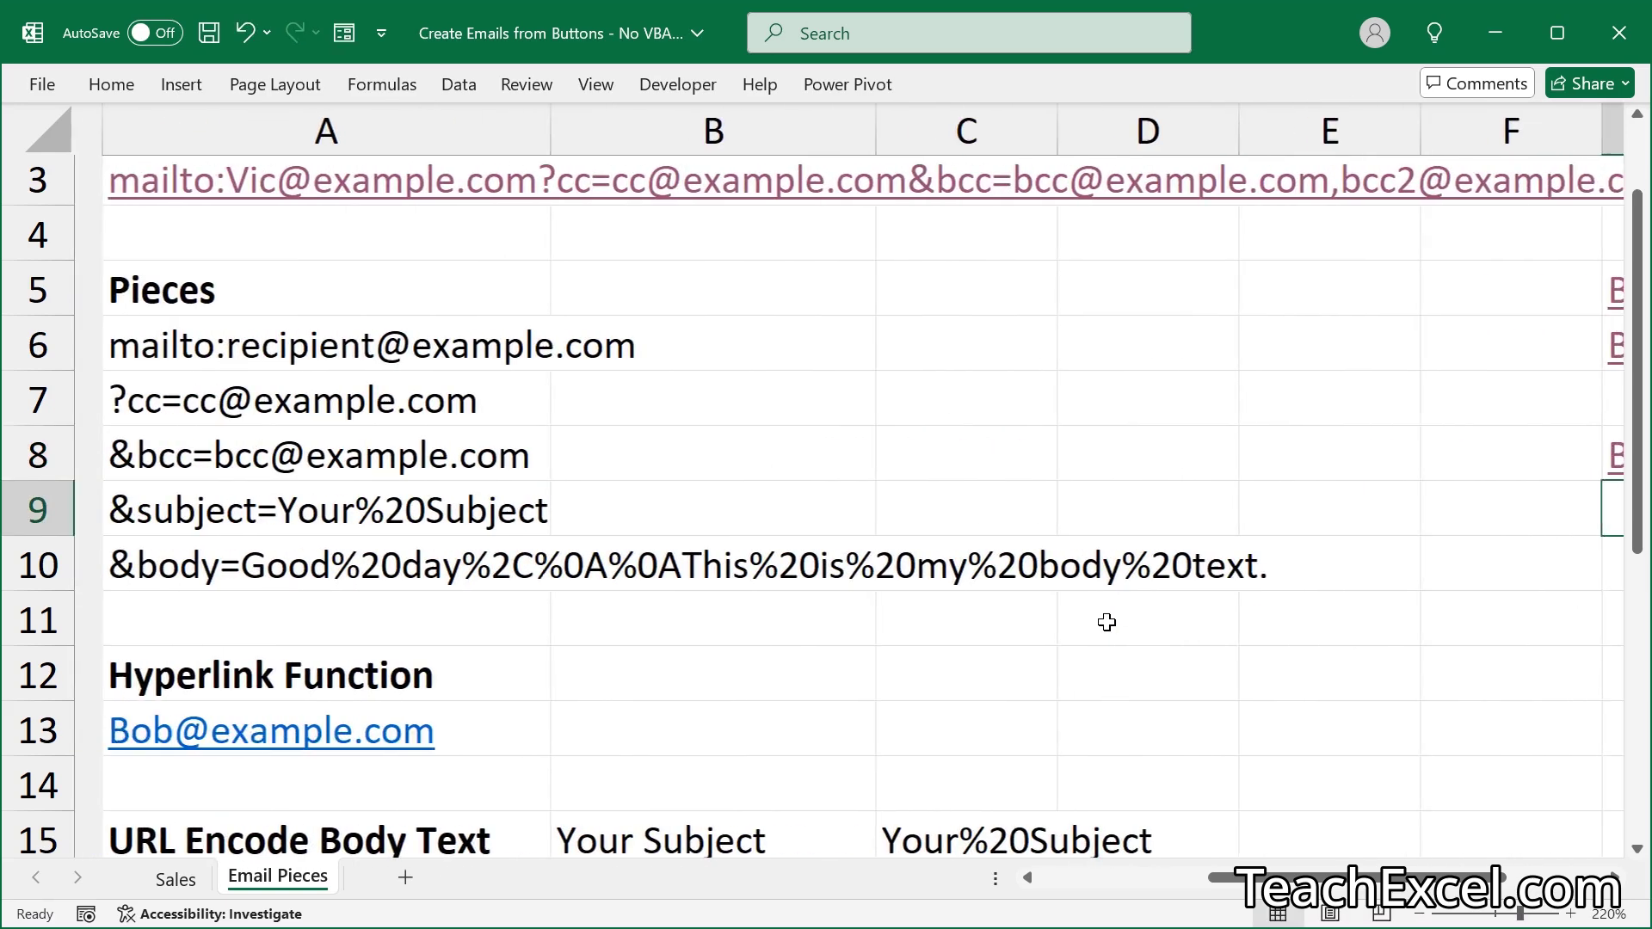
scroll(1107, 622, "down", 3)
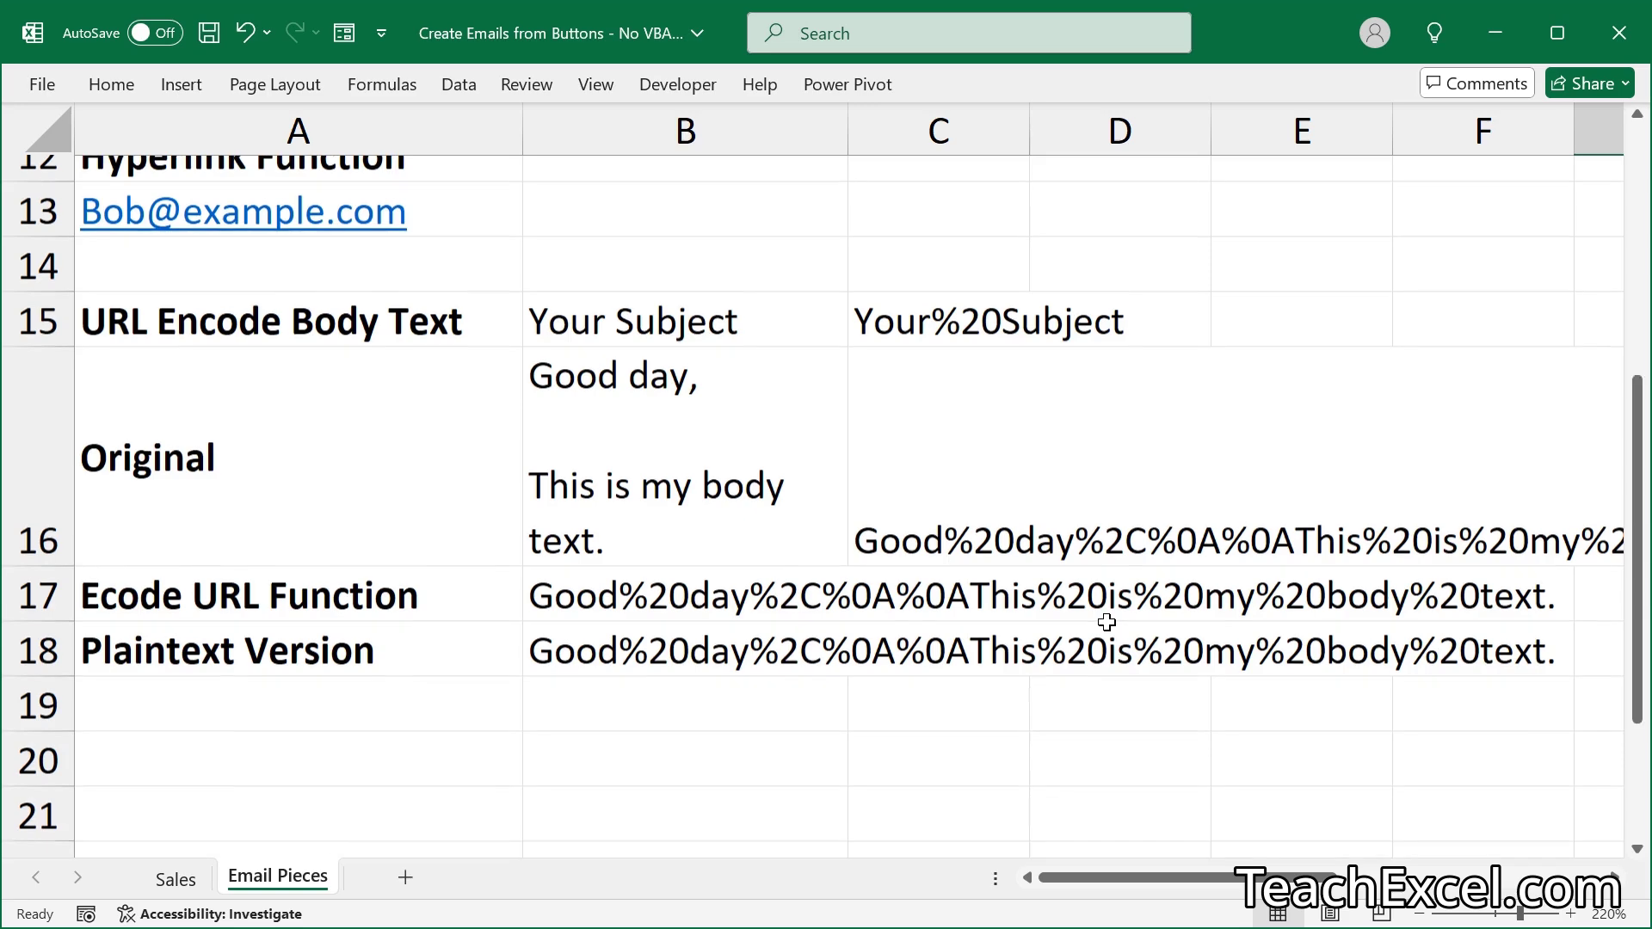
left_click(947, 481)
scroll(947, 482, "up", 3)
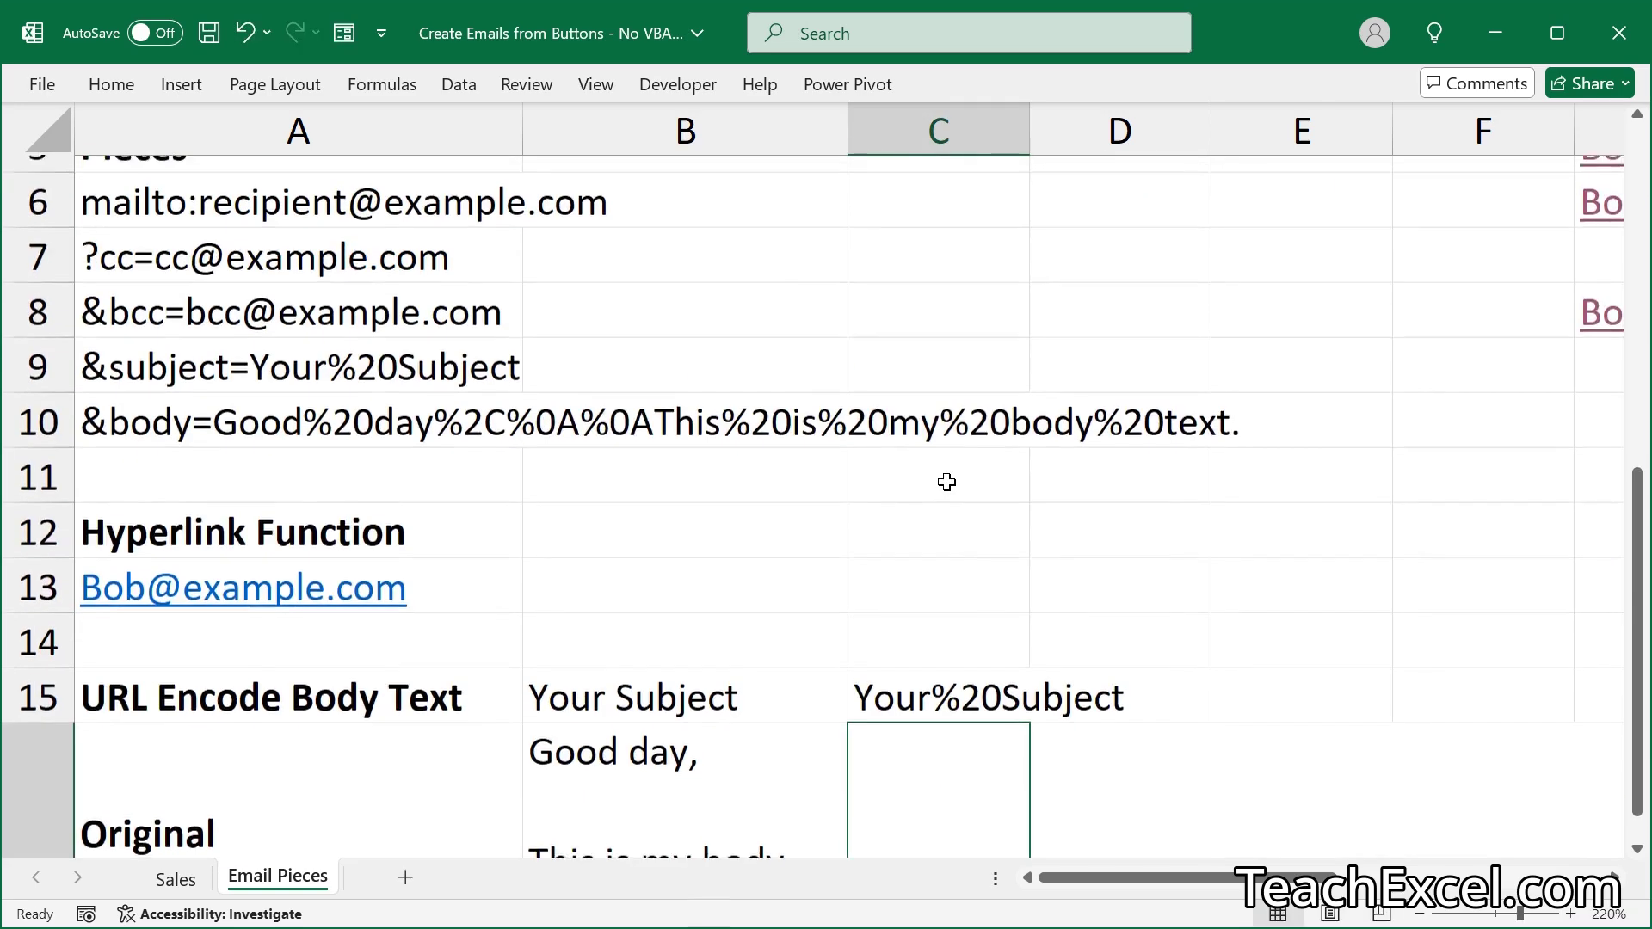
scroll(946, 482, "right", 3)
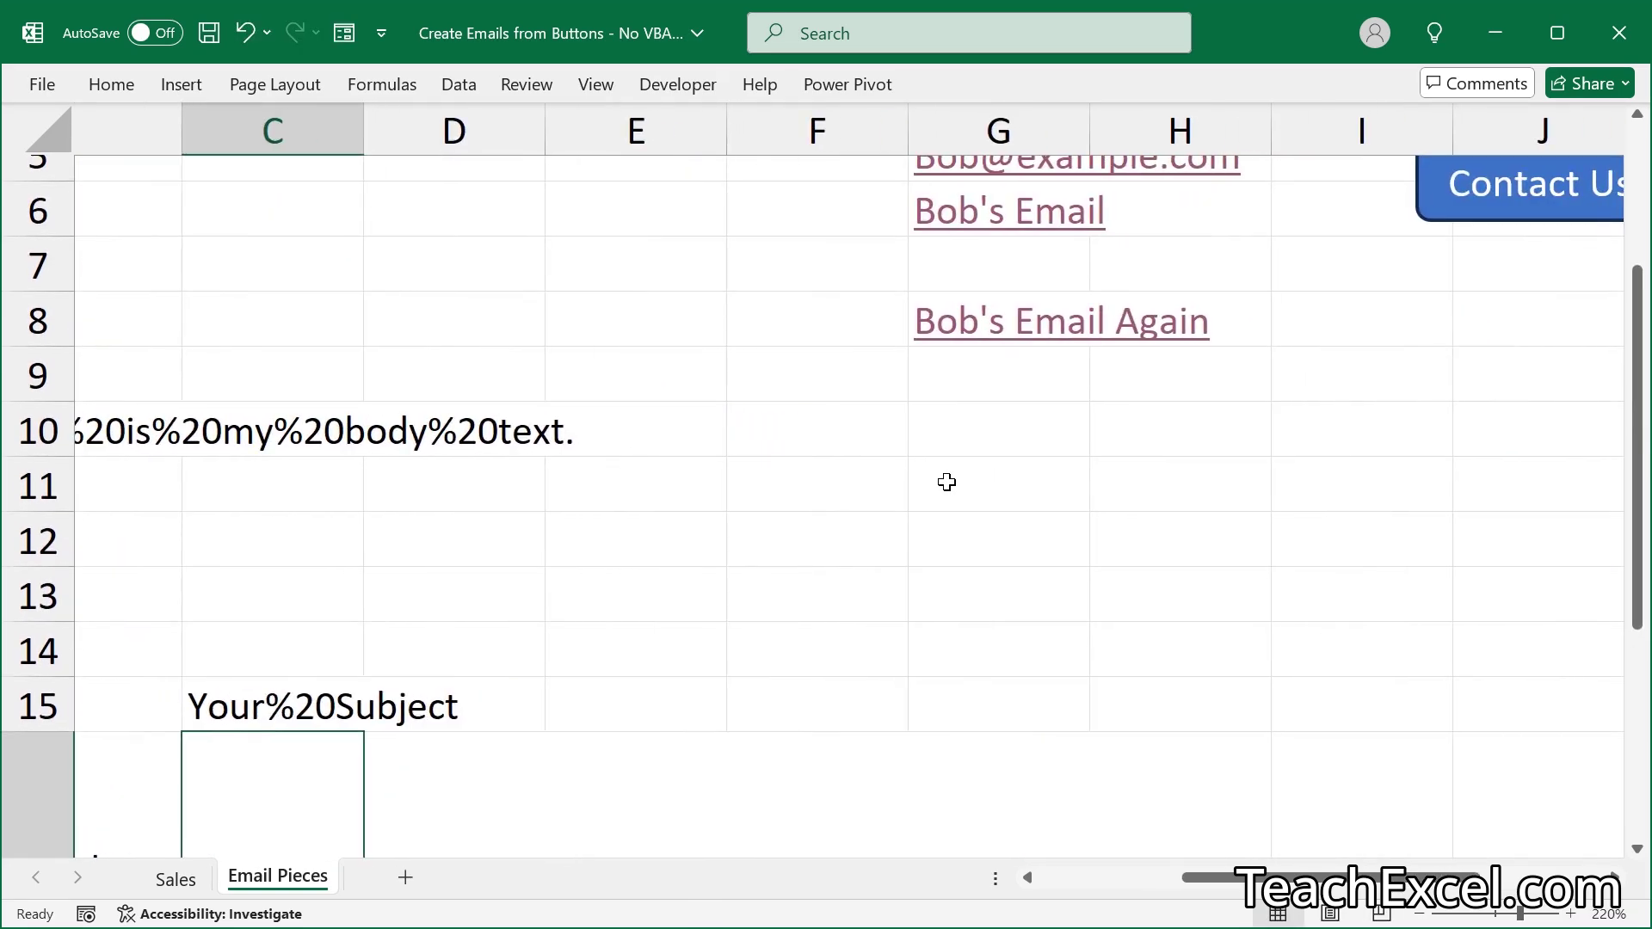
left_click(978, 379)
key("Up")
key("F2")
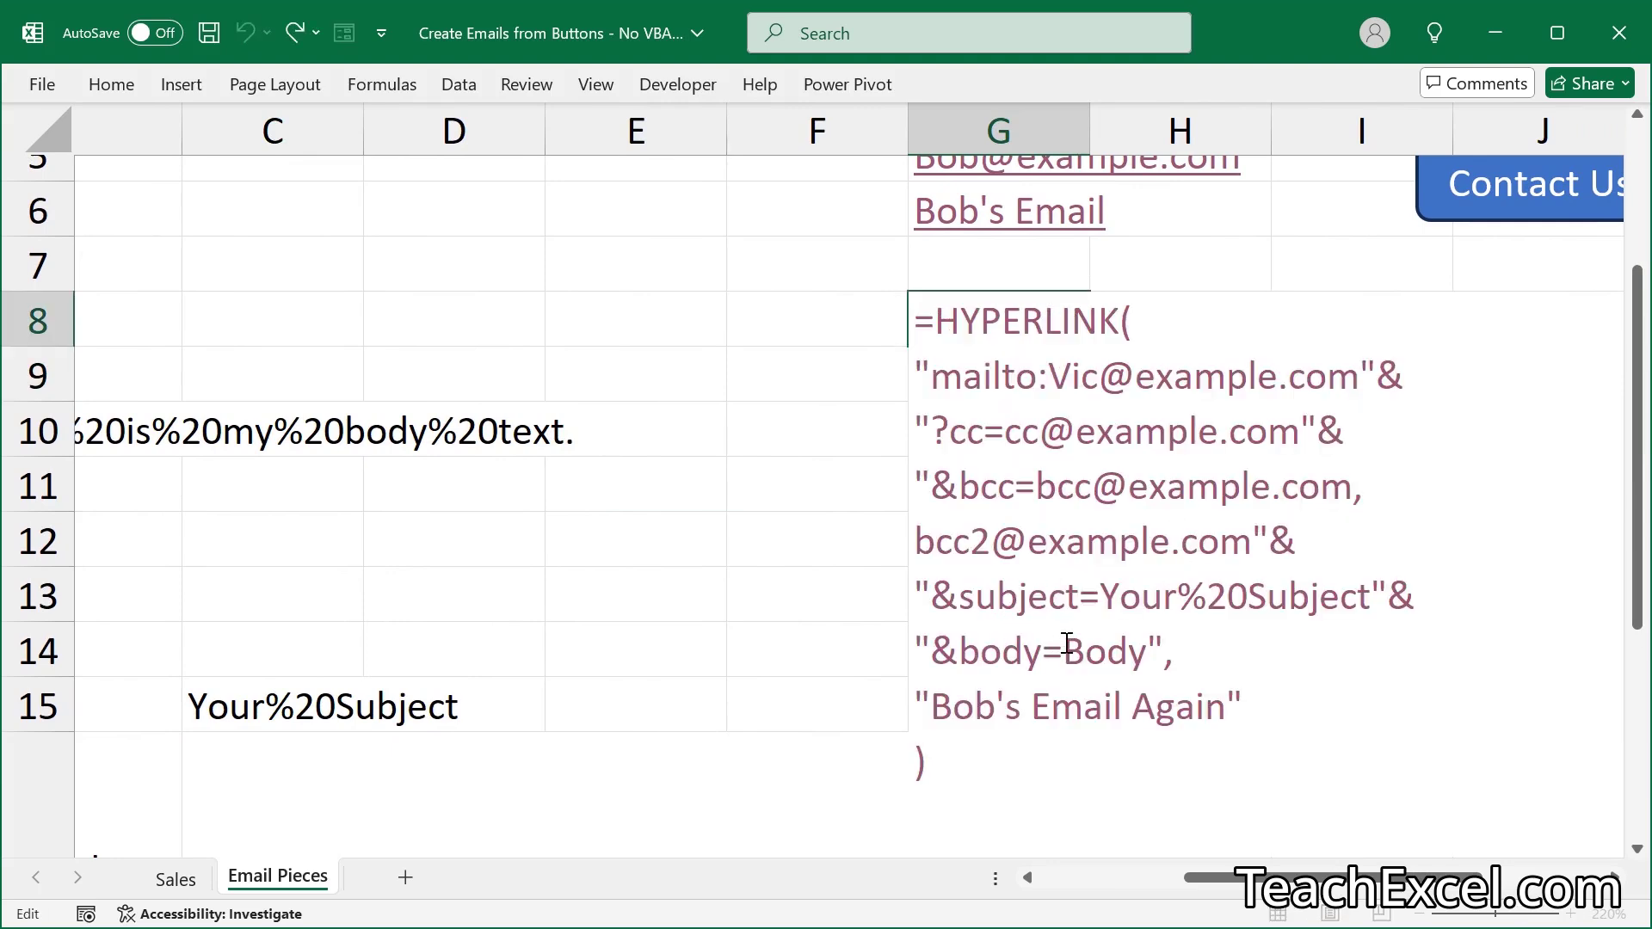
left_click_drag(1064, 652, 1141, 651)
type("Good%20day%2C%0A%0AThis%20is%20my%20body%20text.")
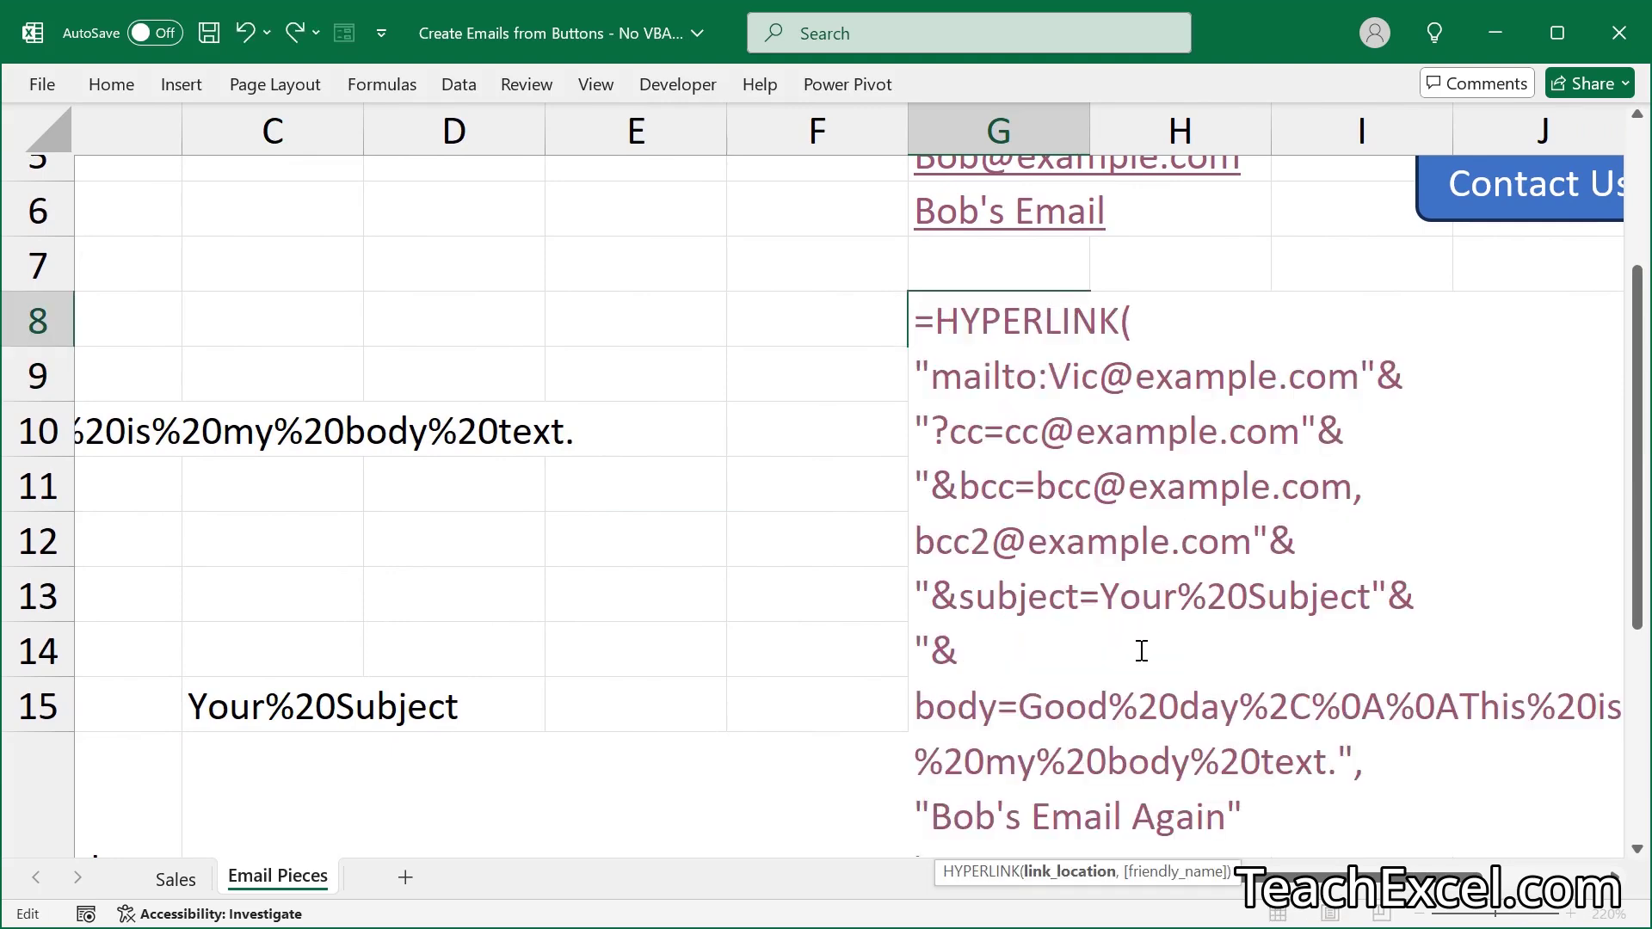
key("Return")
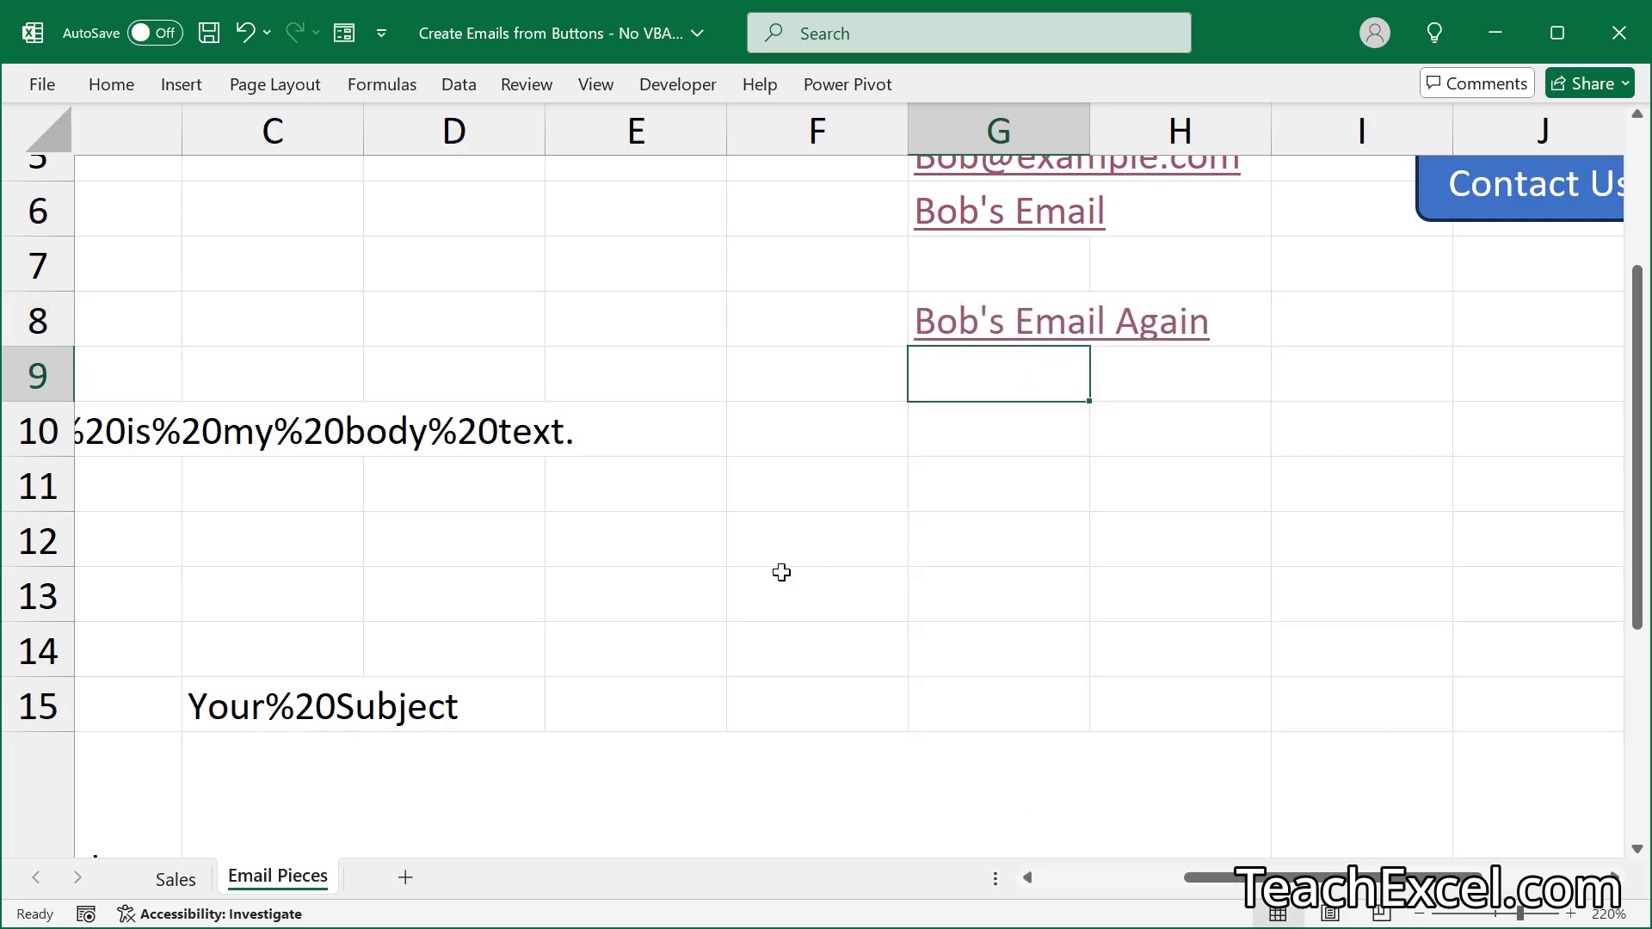
left_click(997, 317)
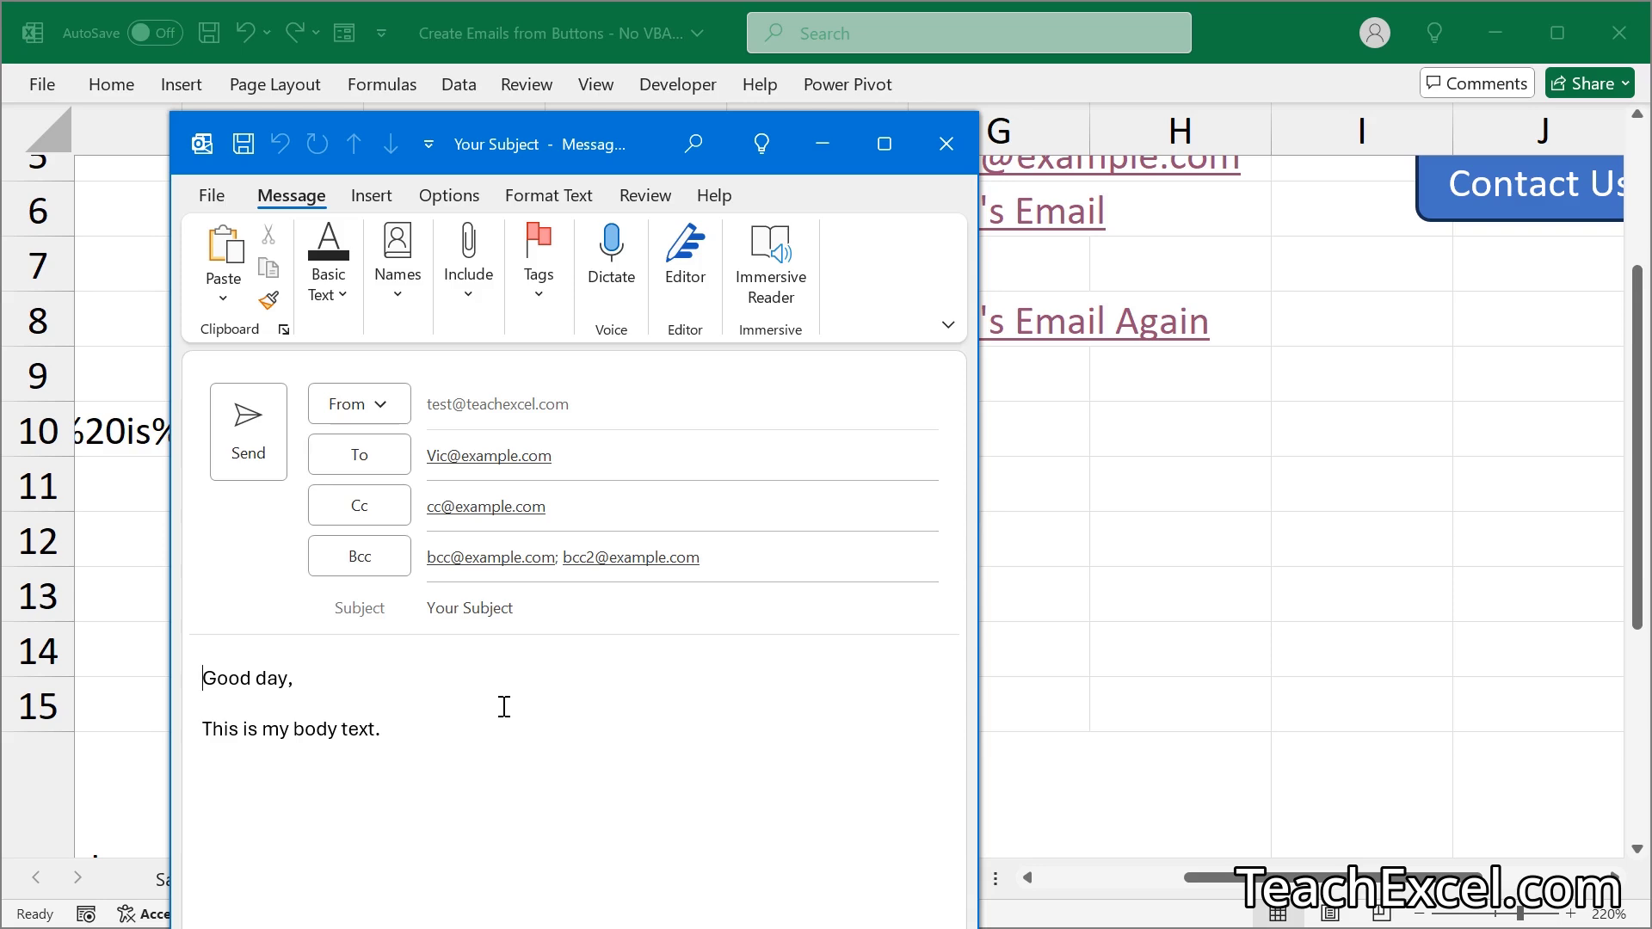
Return to the workbook and remove the hyperlink from the mailto text in A3
key("alt+Tab")
scroll(844, 422, "up", 2)
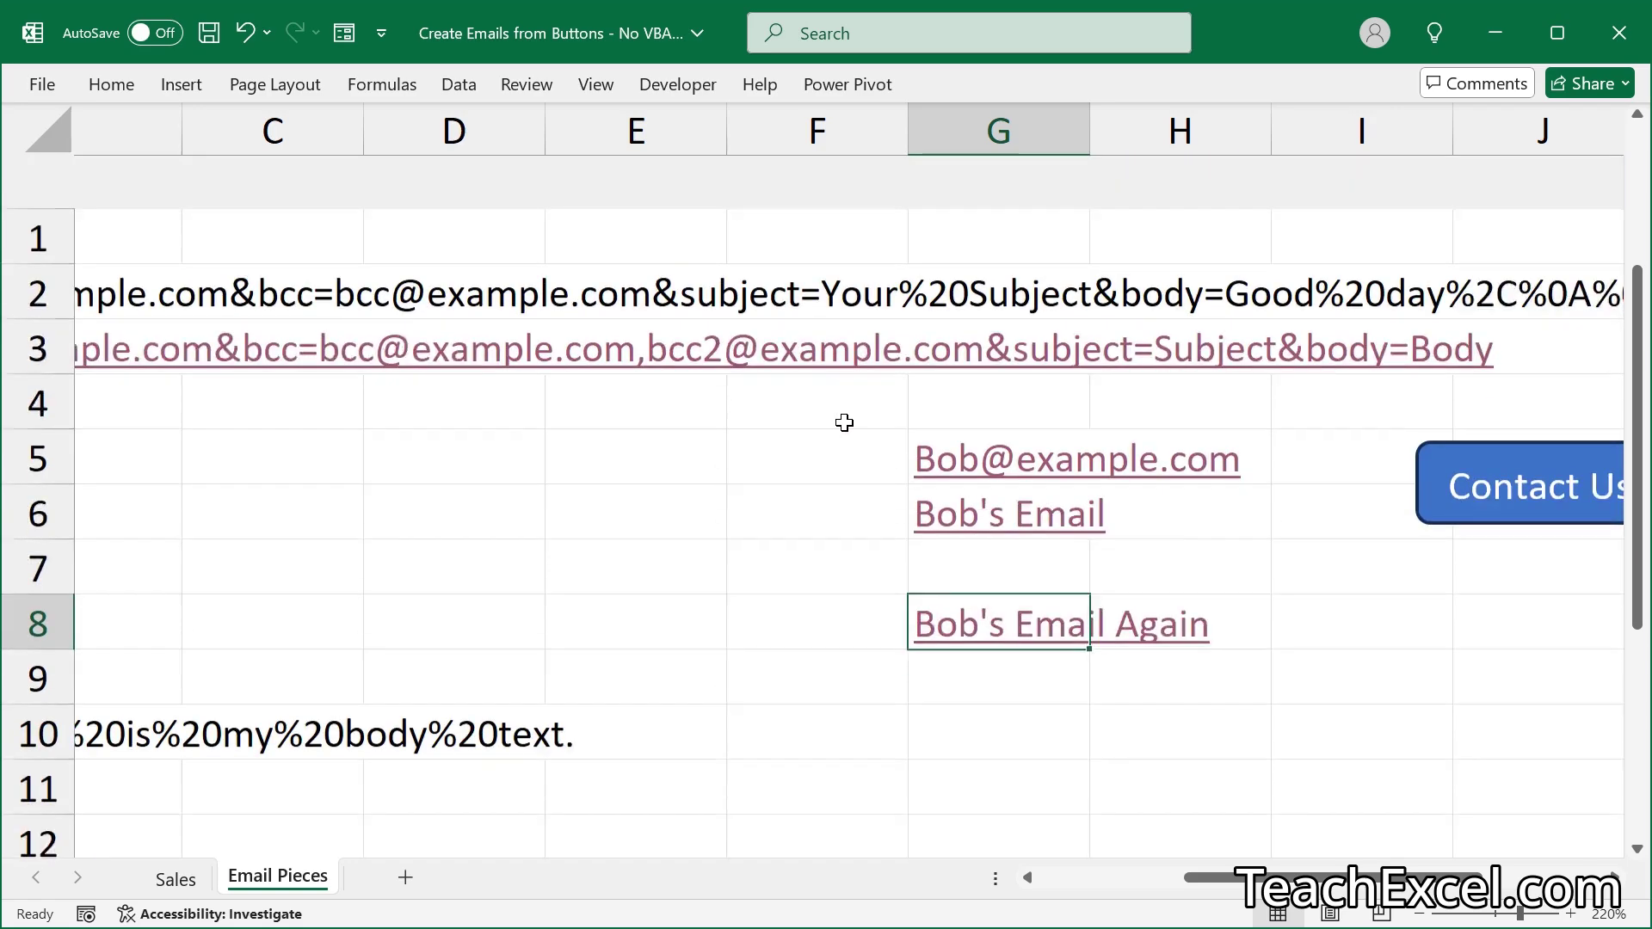
scroll(844, 423, "left", 4)
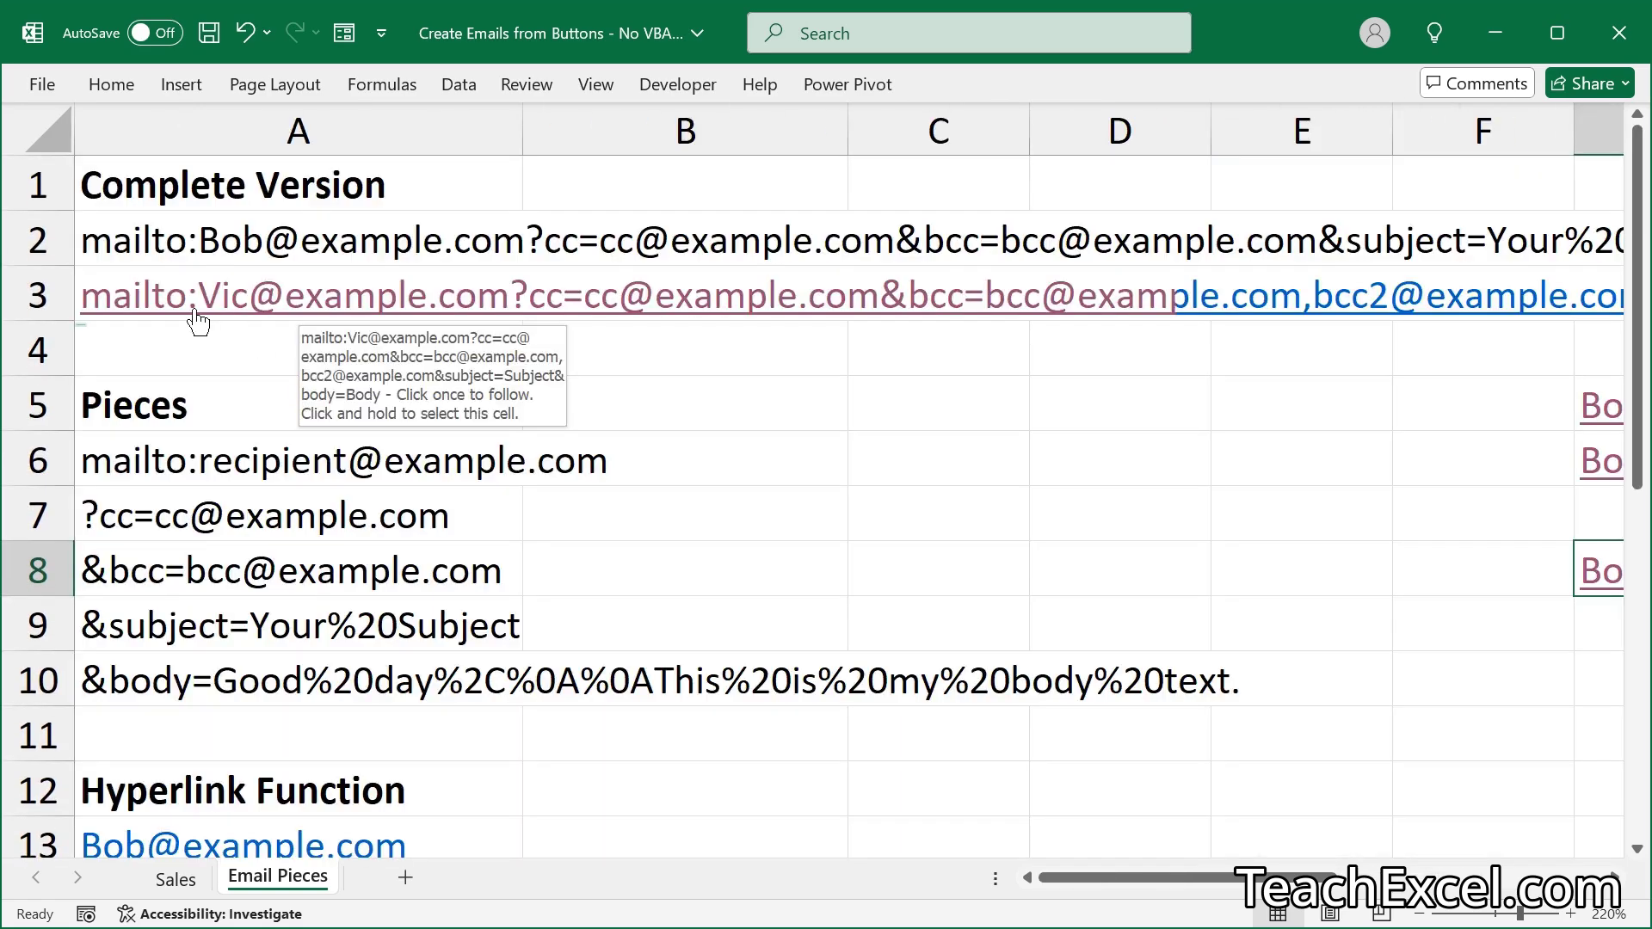
right_click(197, 320)
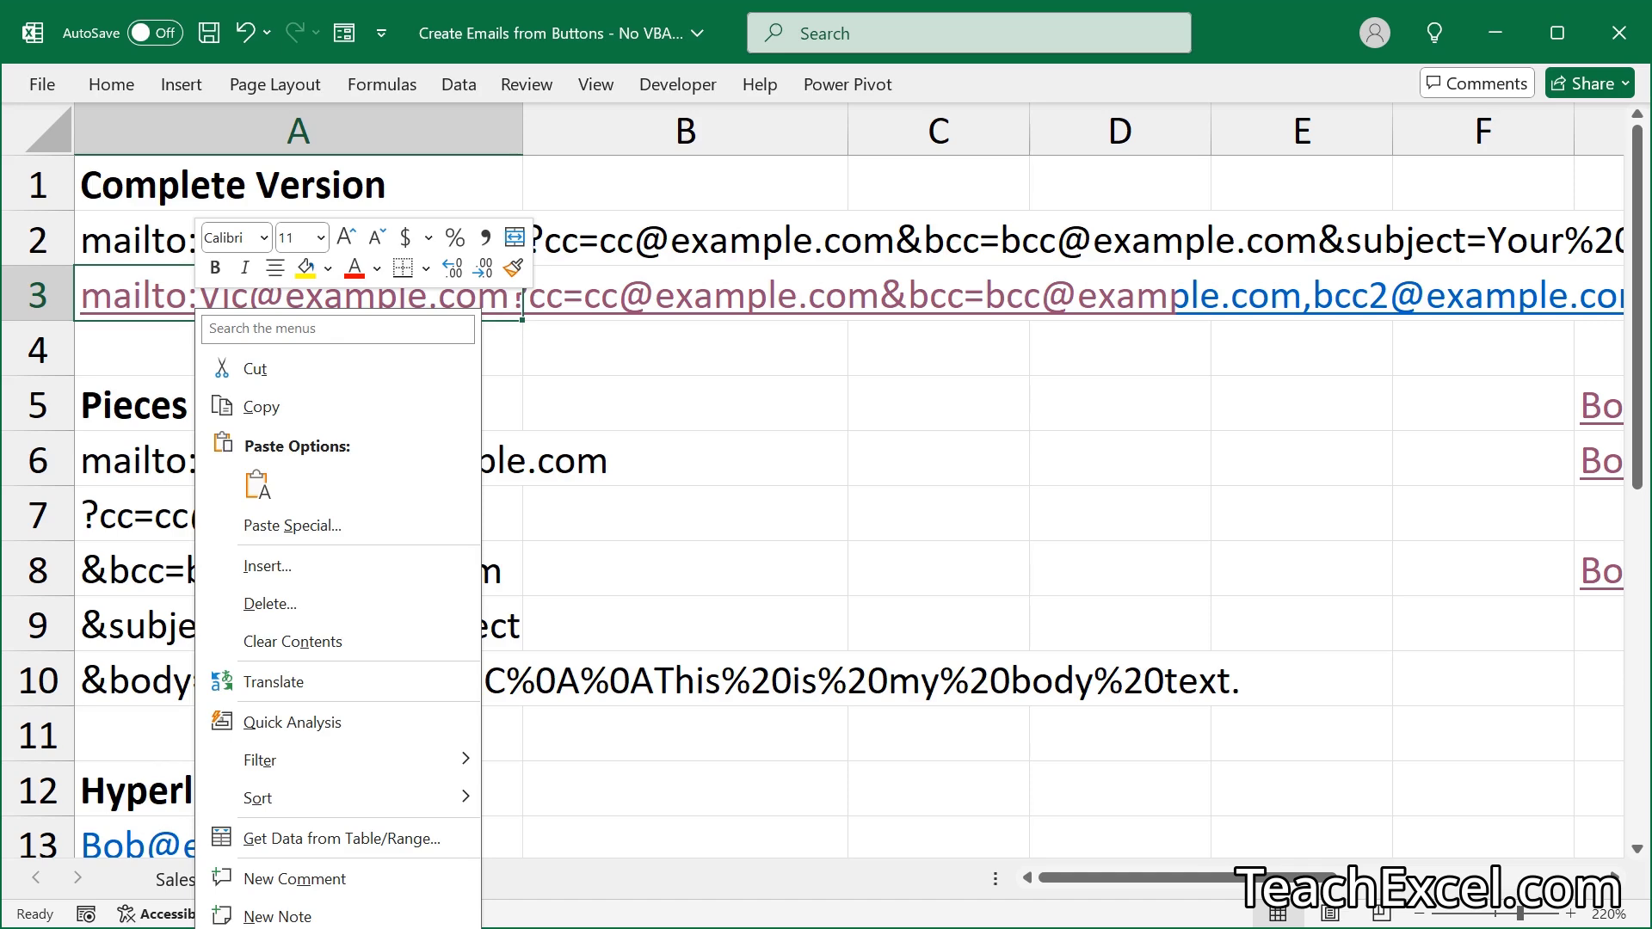
left_click(293, 925)
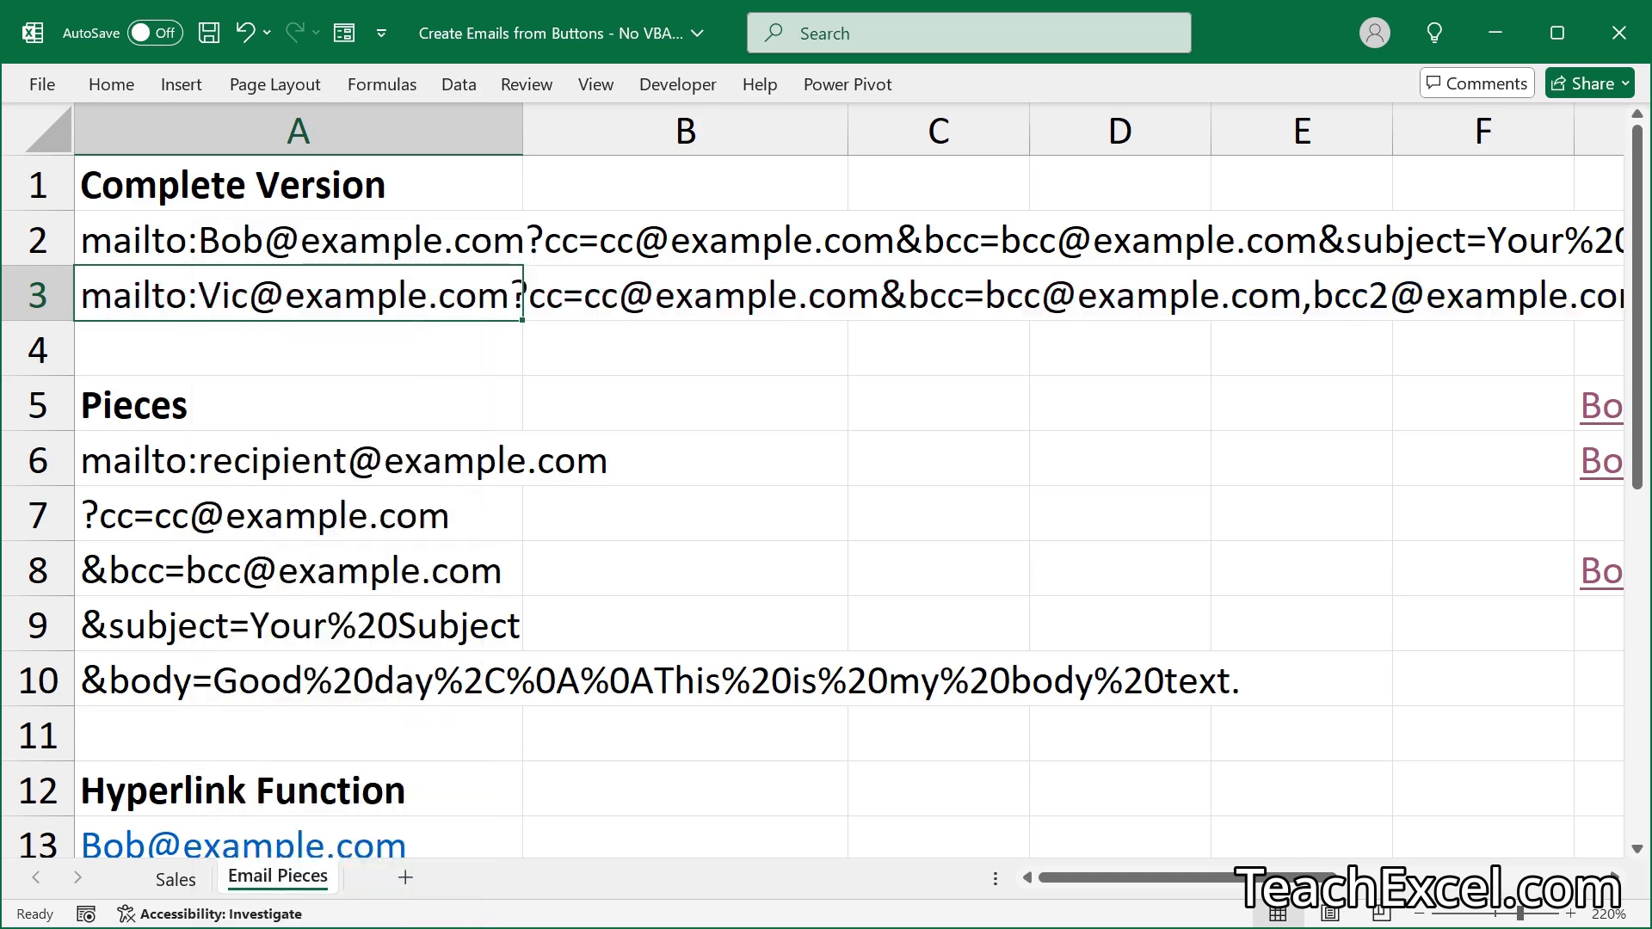
Replace "Body" at the end of A3's mailto text with "Good%20day%2C%0A%0AThis%20is%20my%20body%20text."
double_click(373, 310)
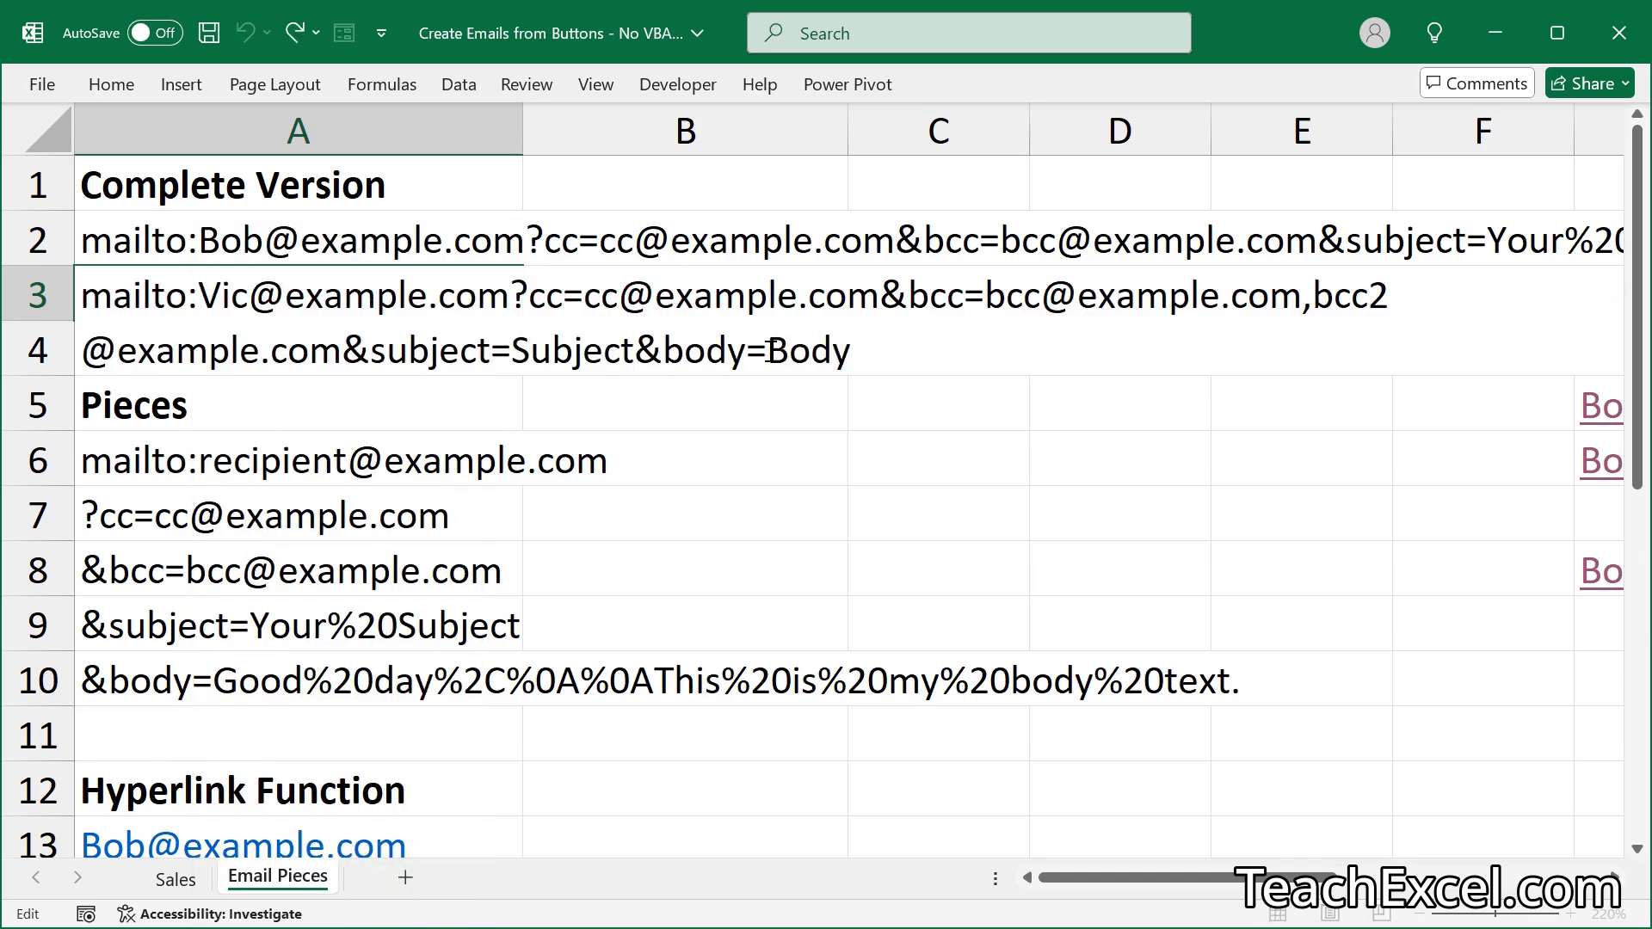
left_click_drag(772, 351, 856, 352)
type("Good%20day%2C%0A%0AThis%20is%20my%20body%20text.")
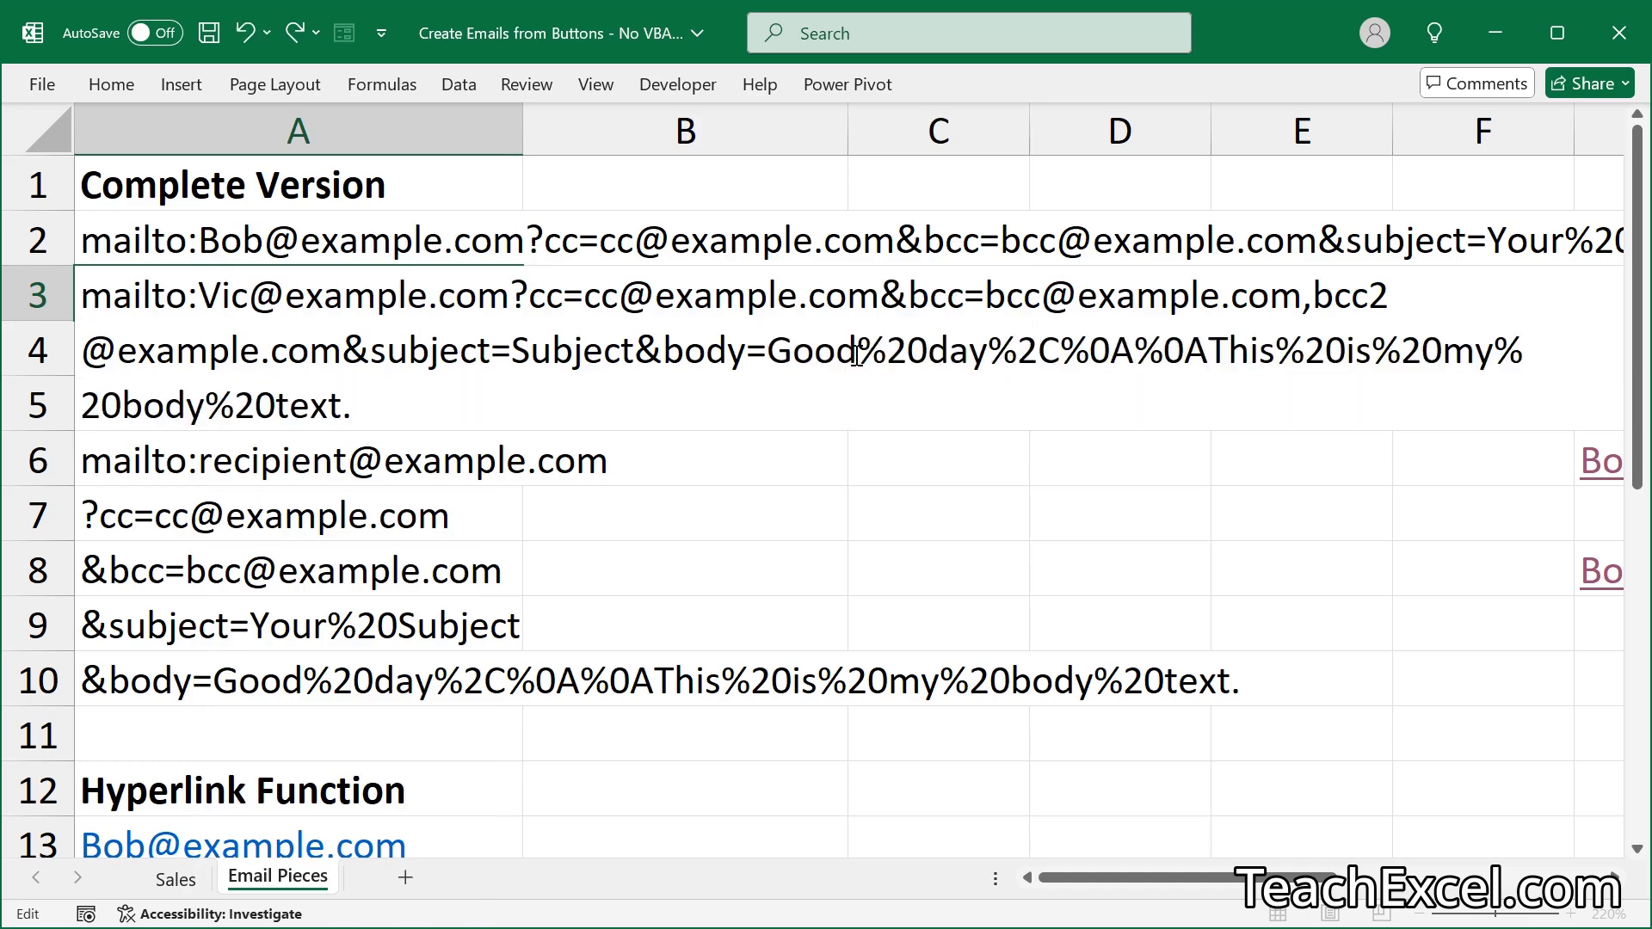
left_click(492, 576)
Copy "Your%20Subject" from A9 and put it in place of "Subject" after "&subject=" in A3's mailto text
double_click(312, 630)
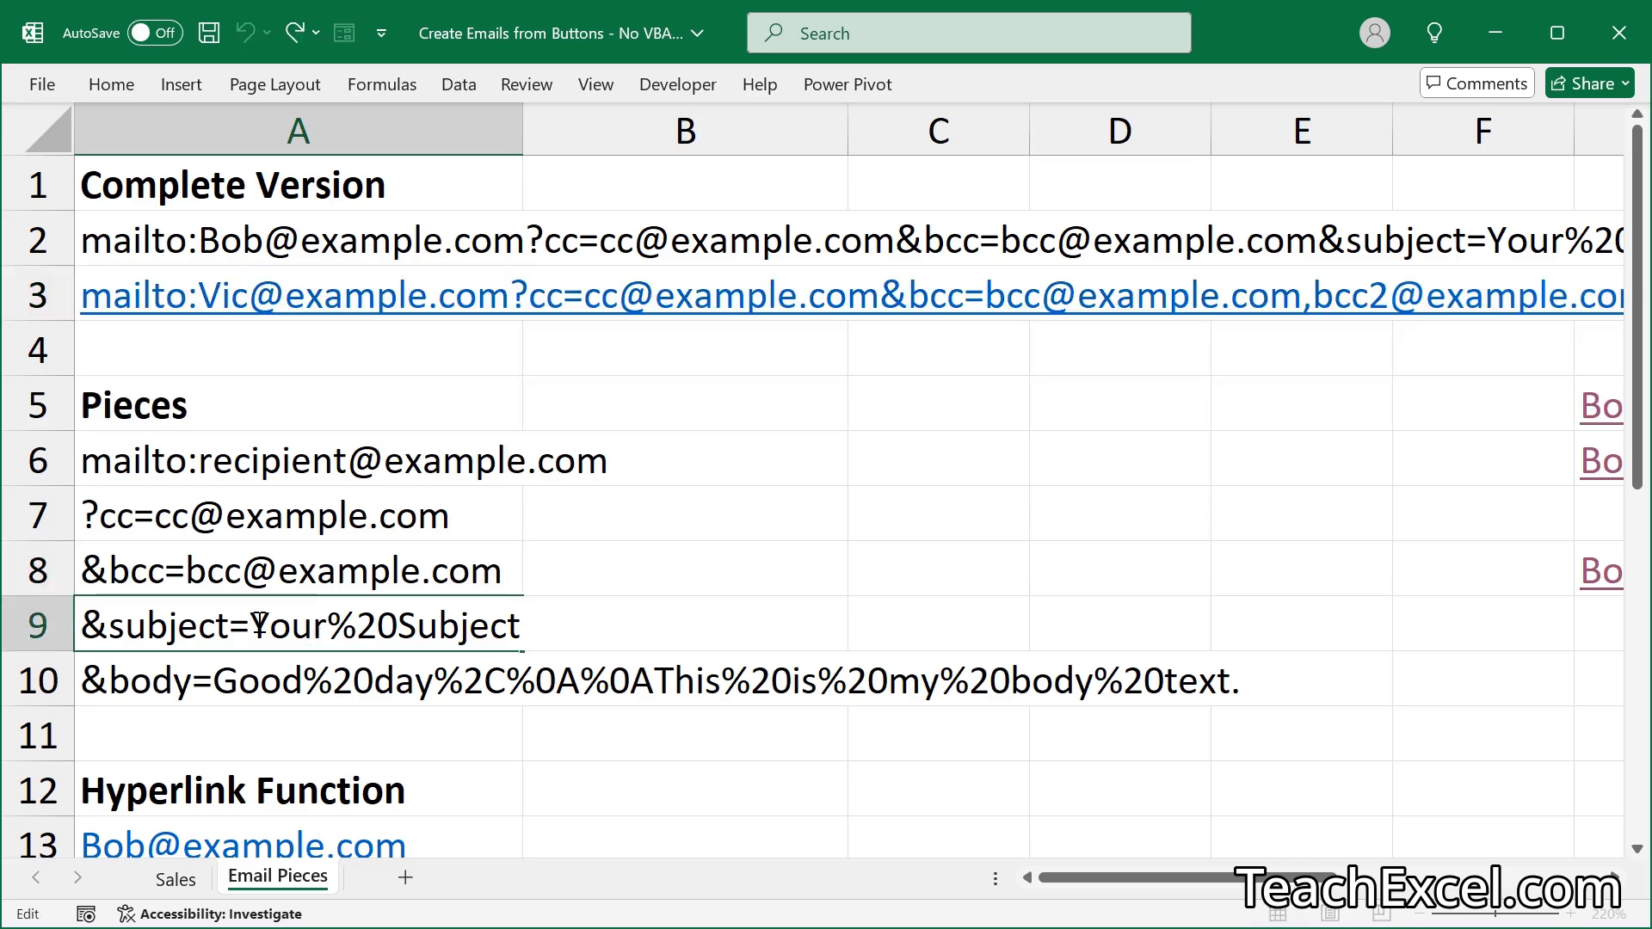
left_click_drag(252, 621, 535, 616)
key("ctrl+c")
key("Escape")
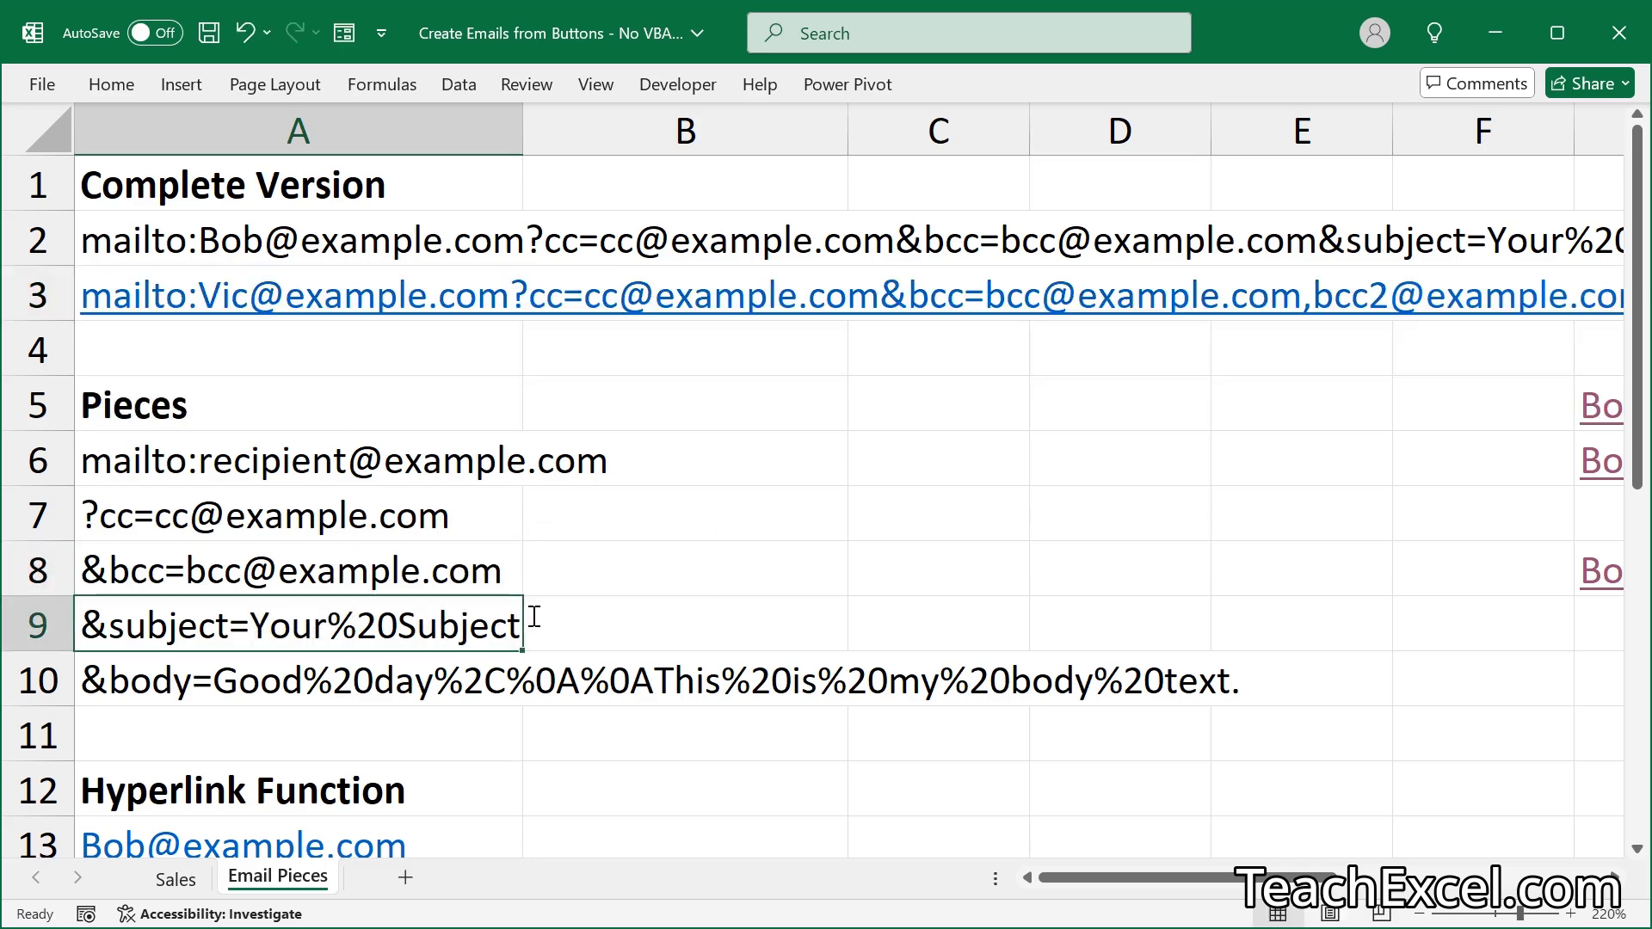
key("Up")
key("Up")
key("Up")
key("Up")
key("Up")
key("Up")
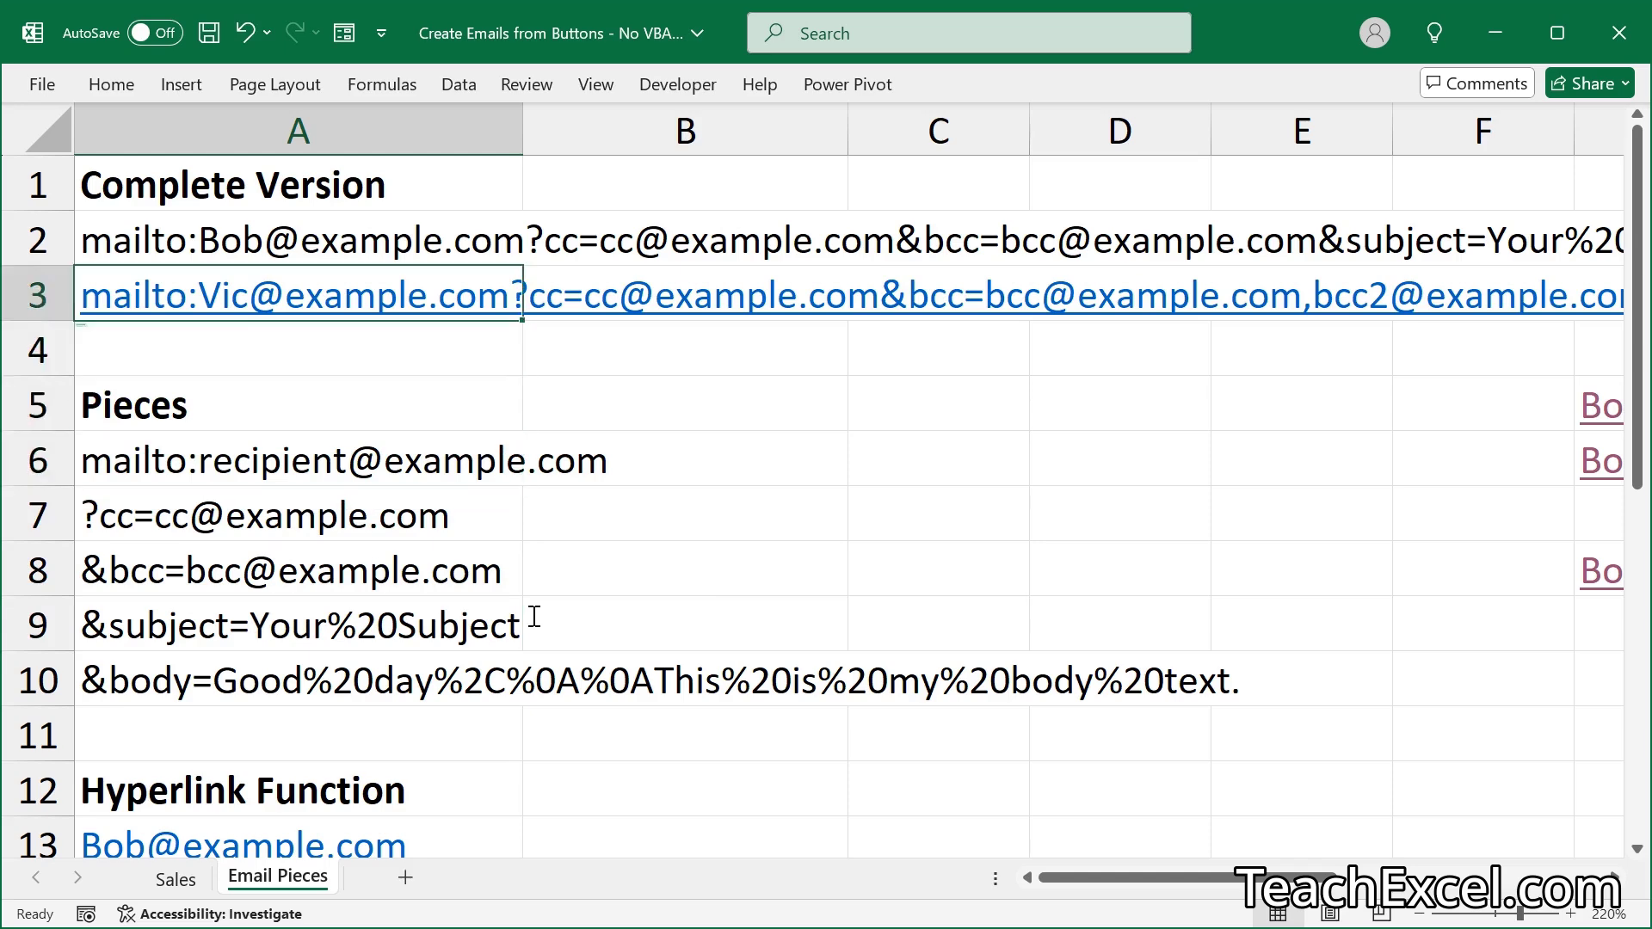
key("F2")
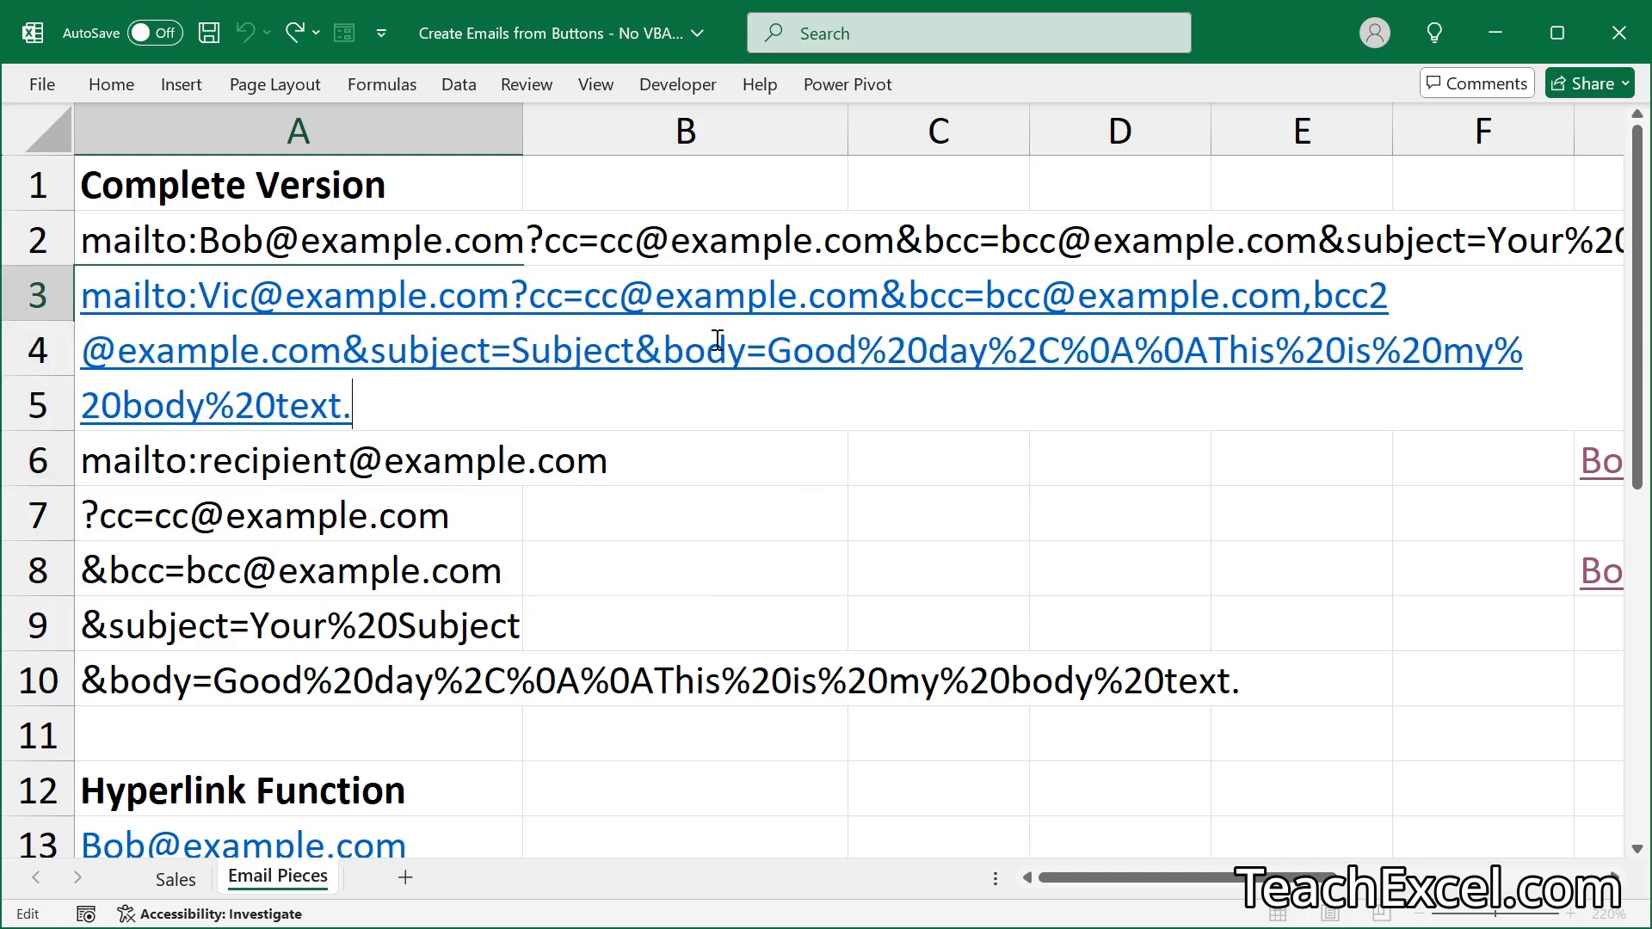
left_click_drag(512, 348, 635, 350)
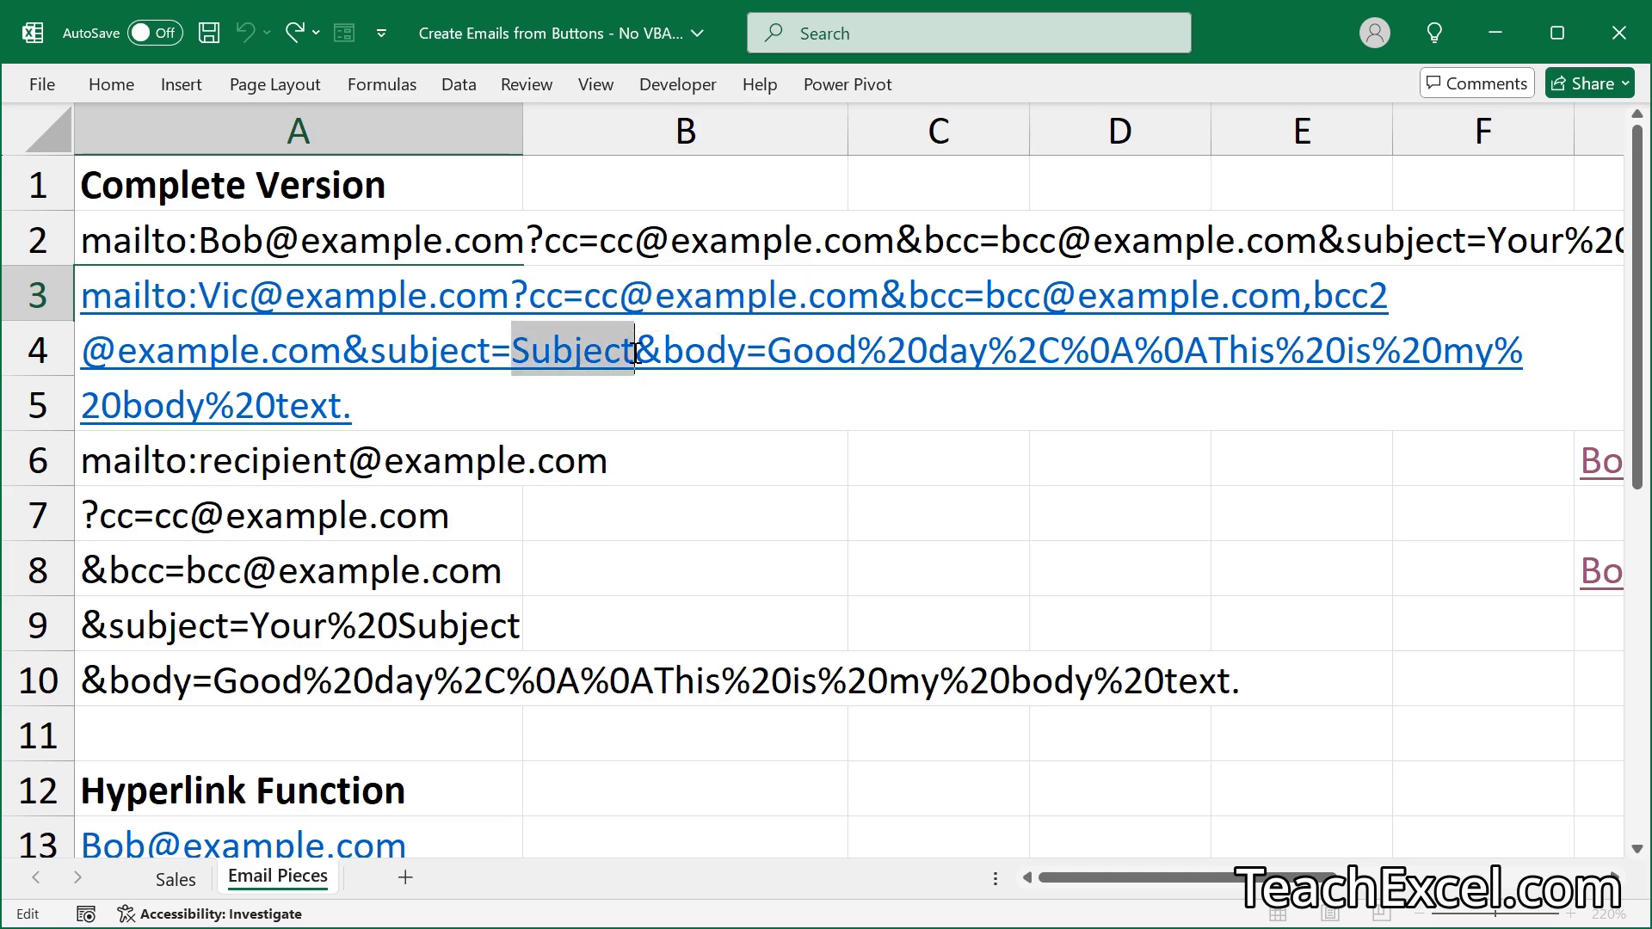
key("ctrl+v")
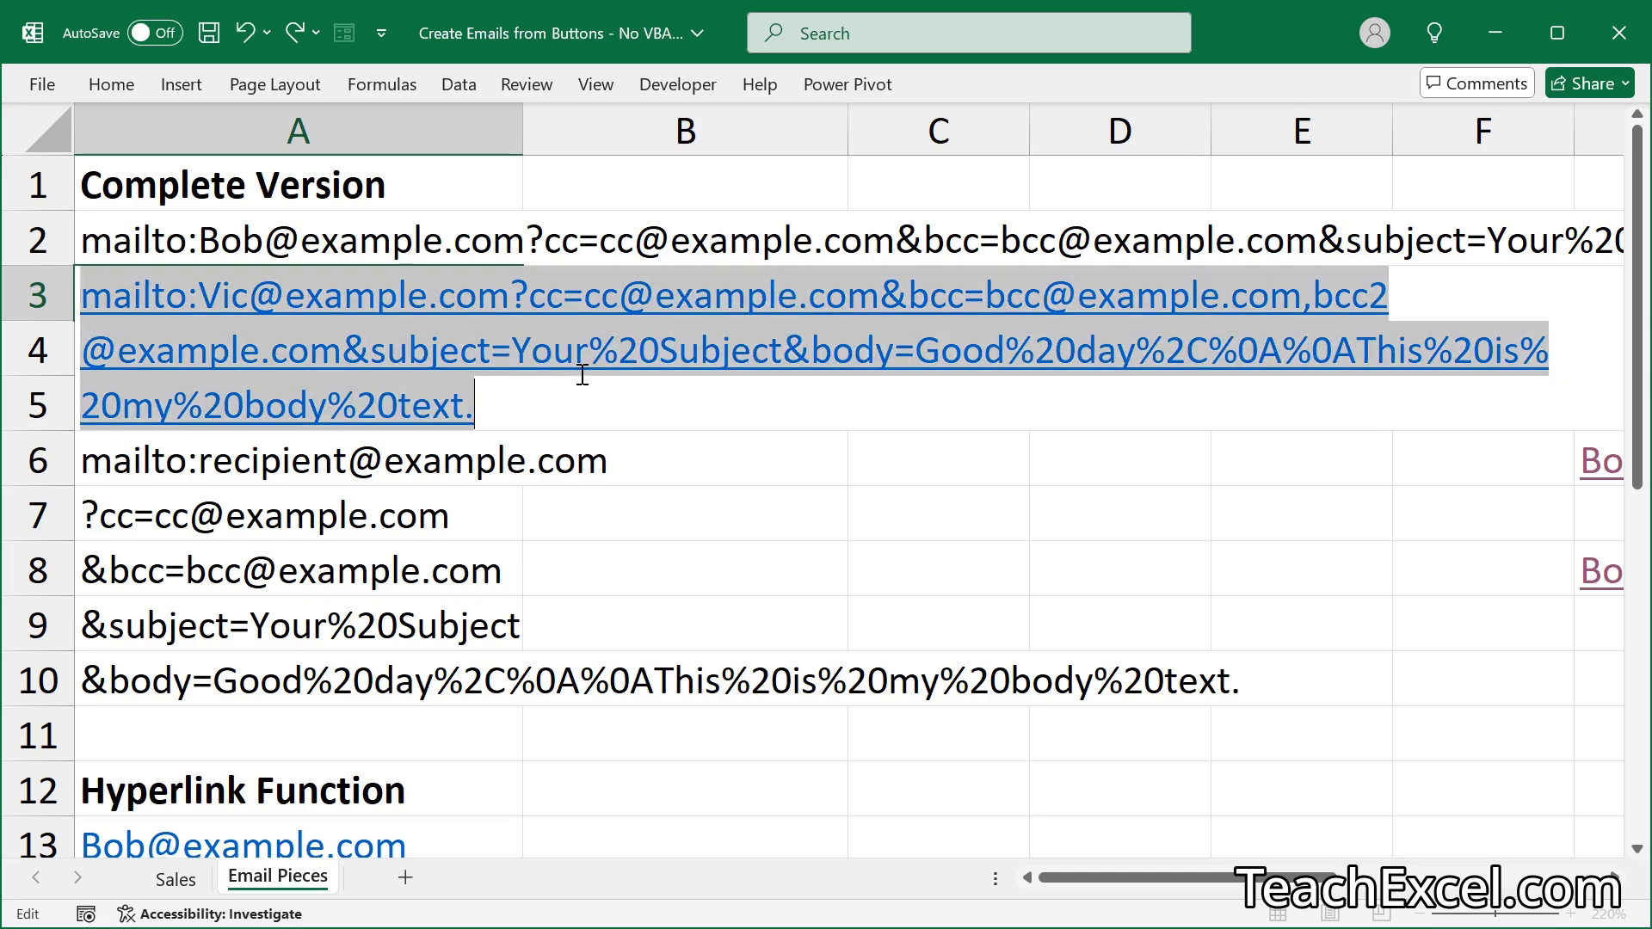
Copy A3's complete mailto text and replace the e-mail address in the Contact Us button's hyperlink with it
key("ctrl+a")
key("ctrl+c")
key("Return")
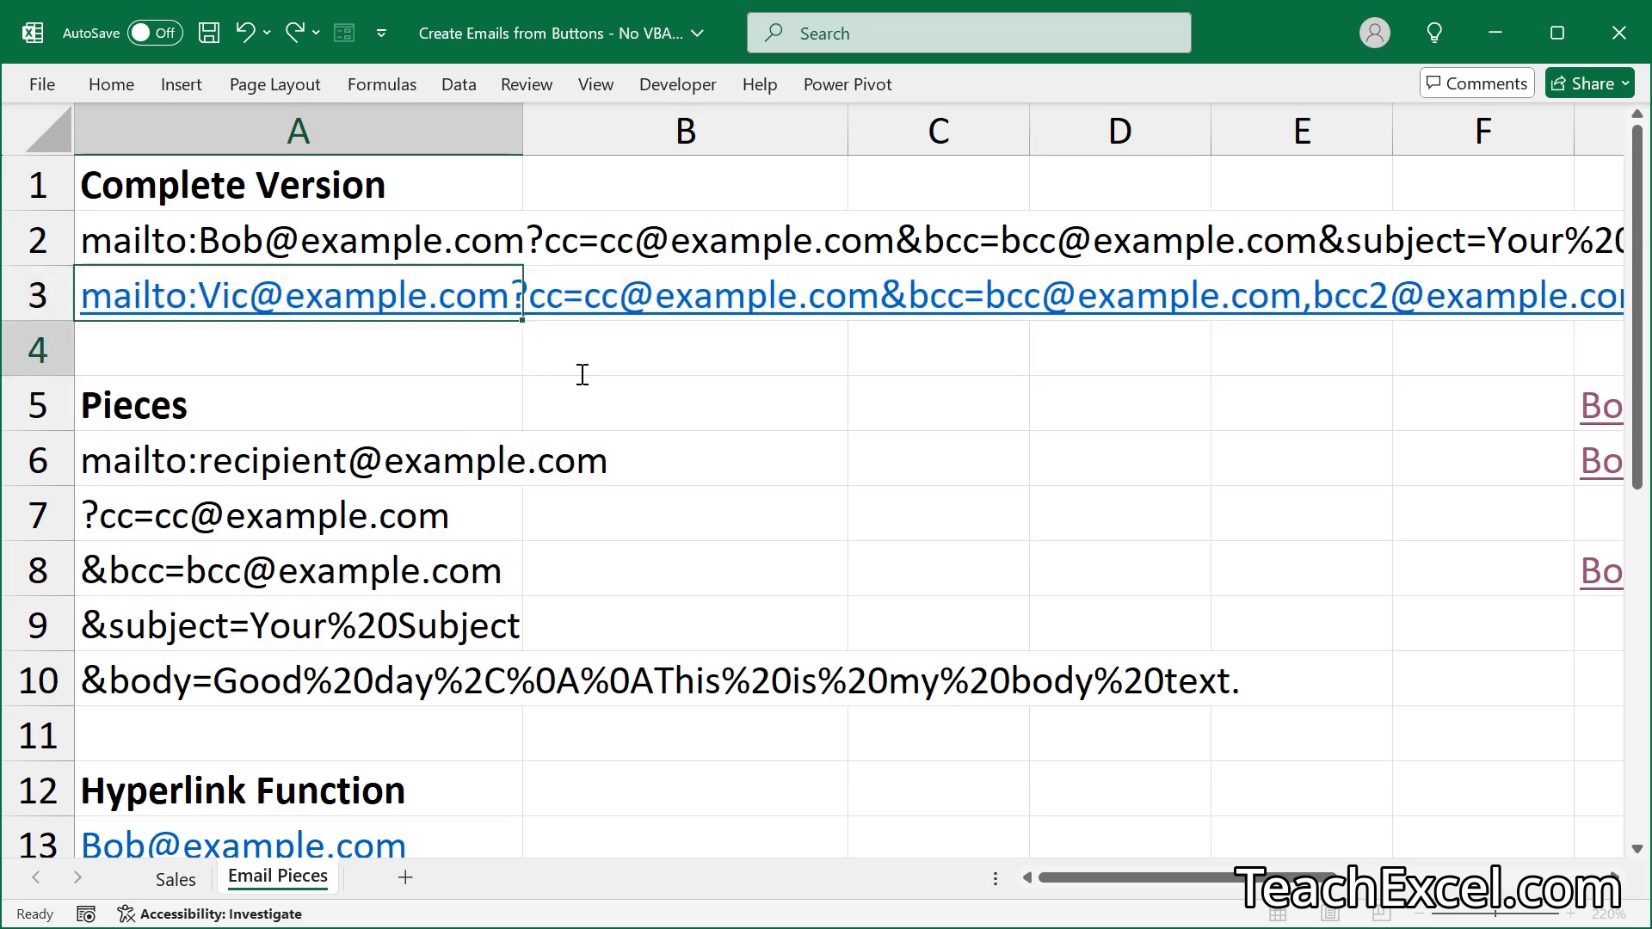
scroll(582, 374, "right", 10)
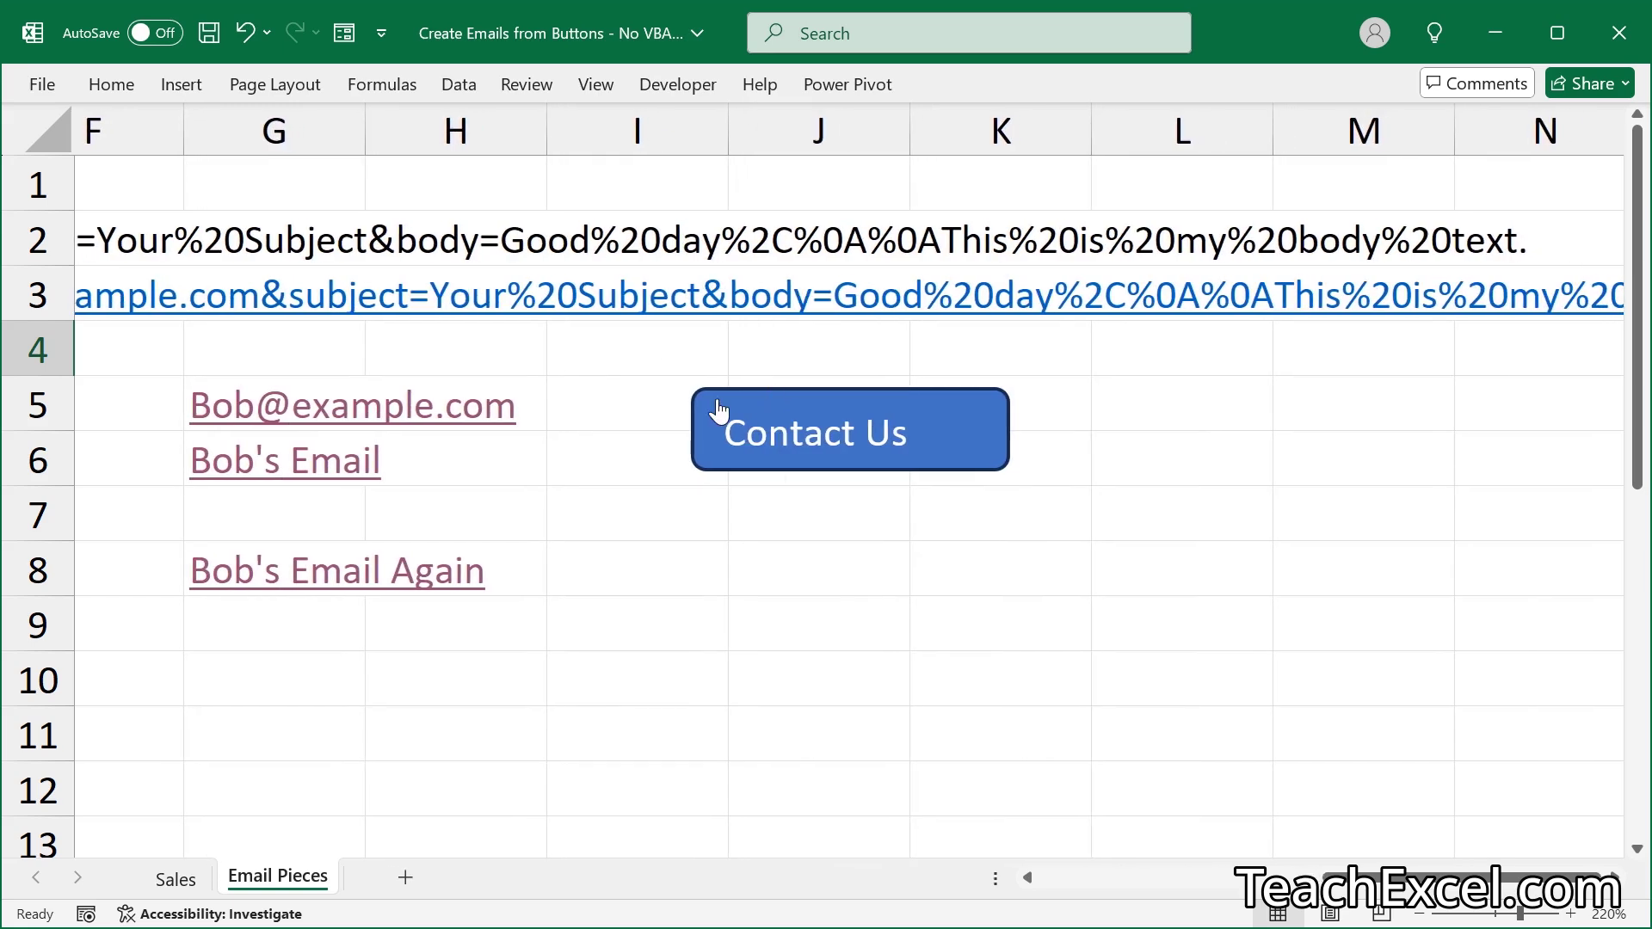
right_click(721, 397)
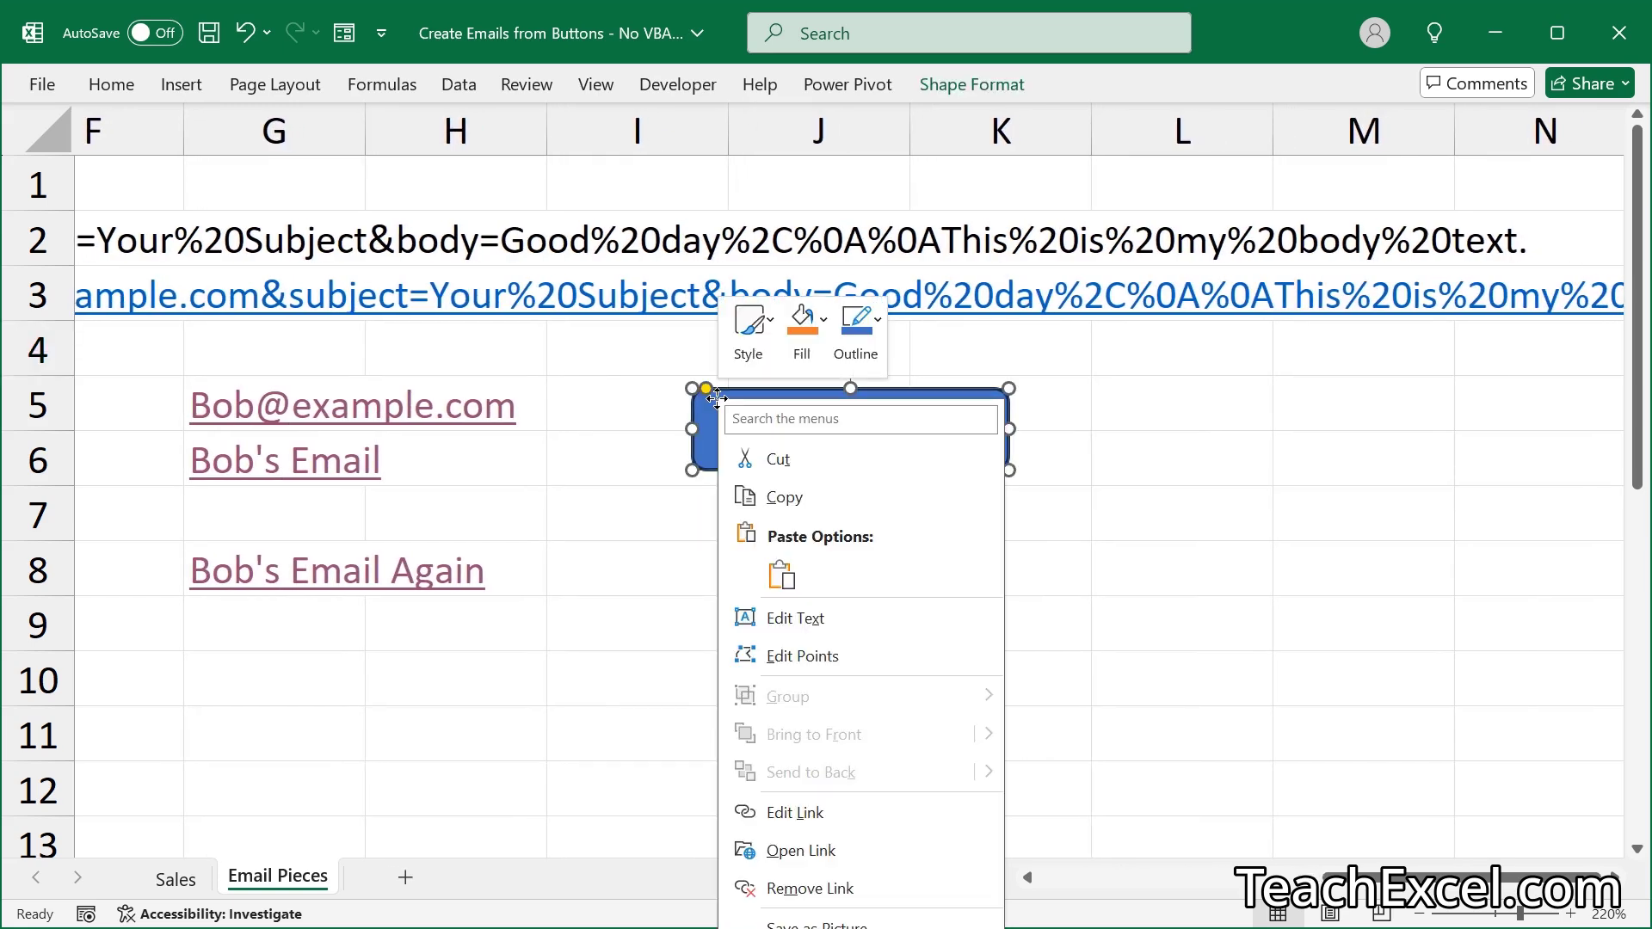
left_click(870, 814)
left_click_drag(802, 582, 759, 236)
key("ctrl+a")
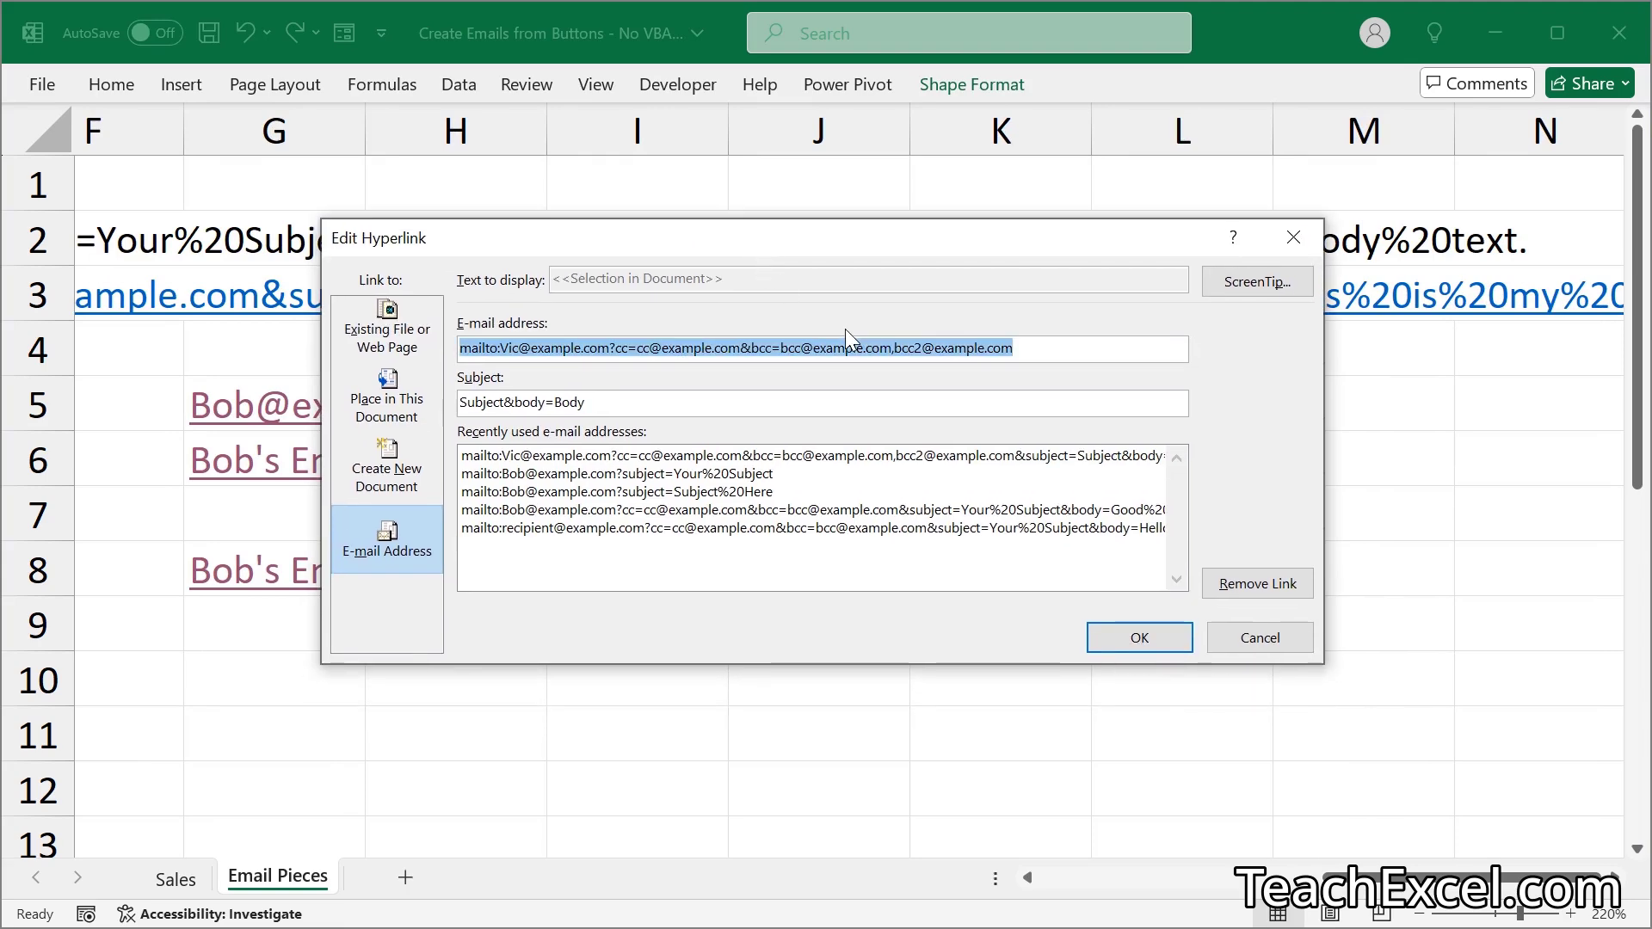
key("BackSpace")
key("ctrl+v")
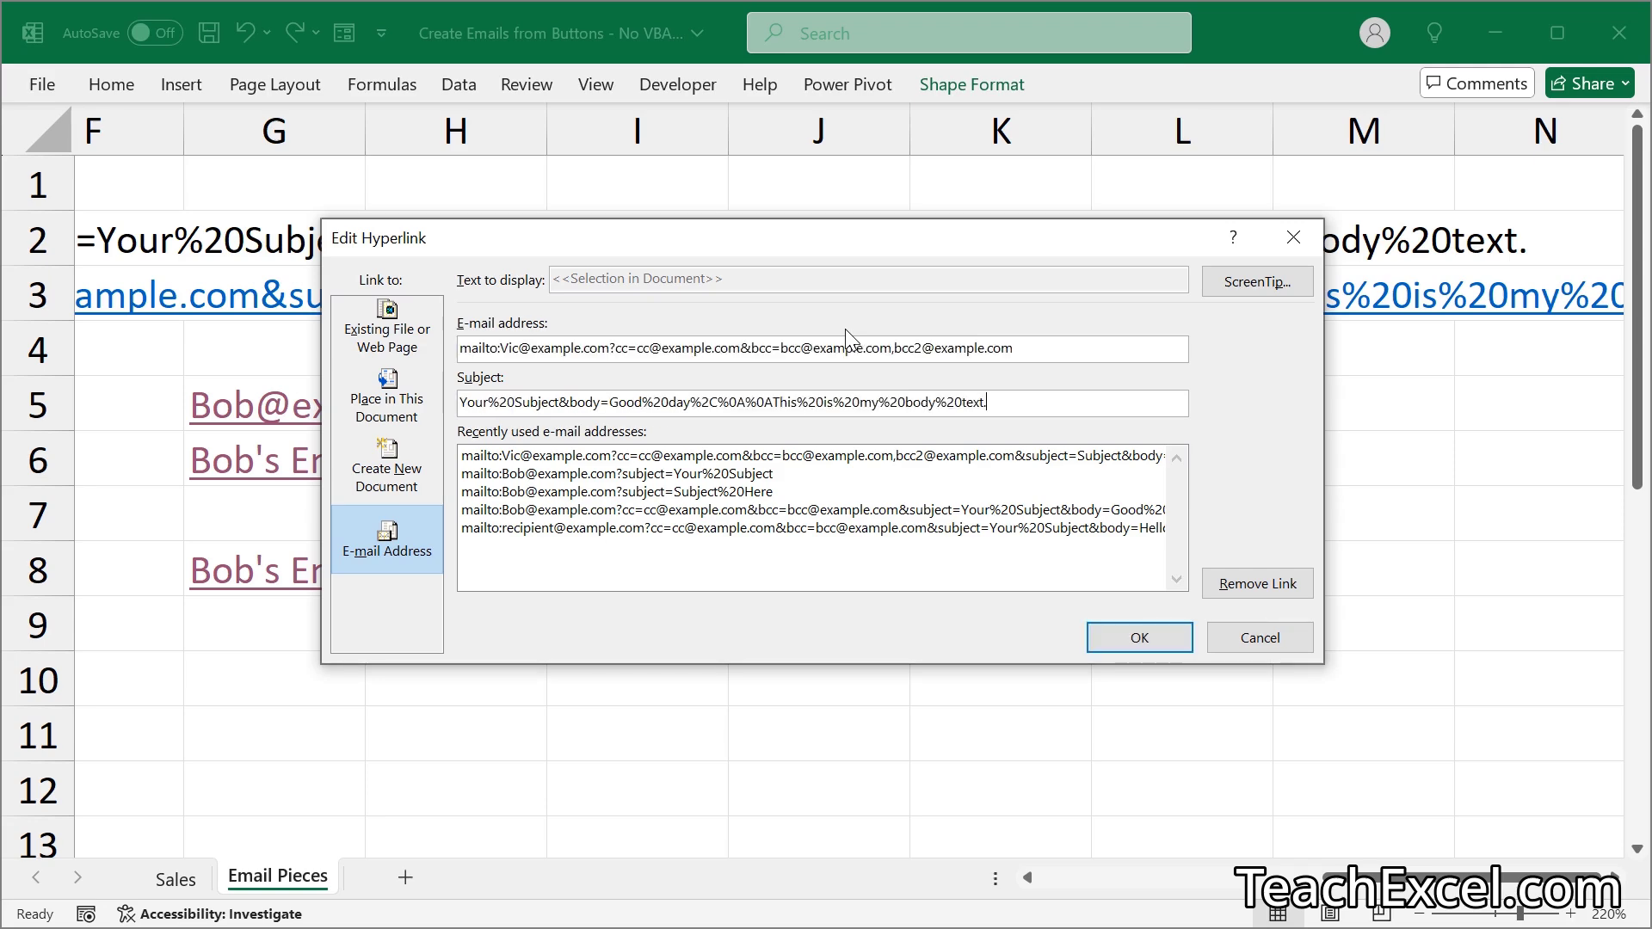
left_click(1131, 640)
Test the Contact Us button's link and close the e-mail message it opens
left_click(878, 551)
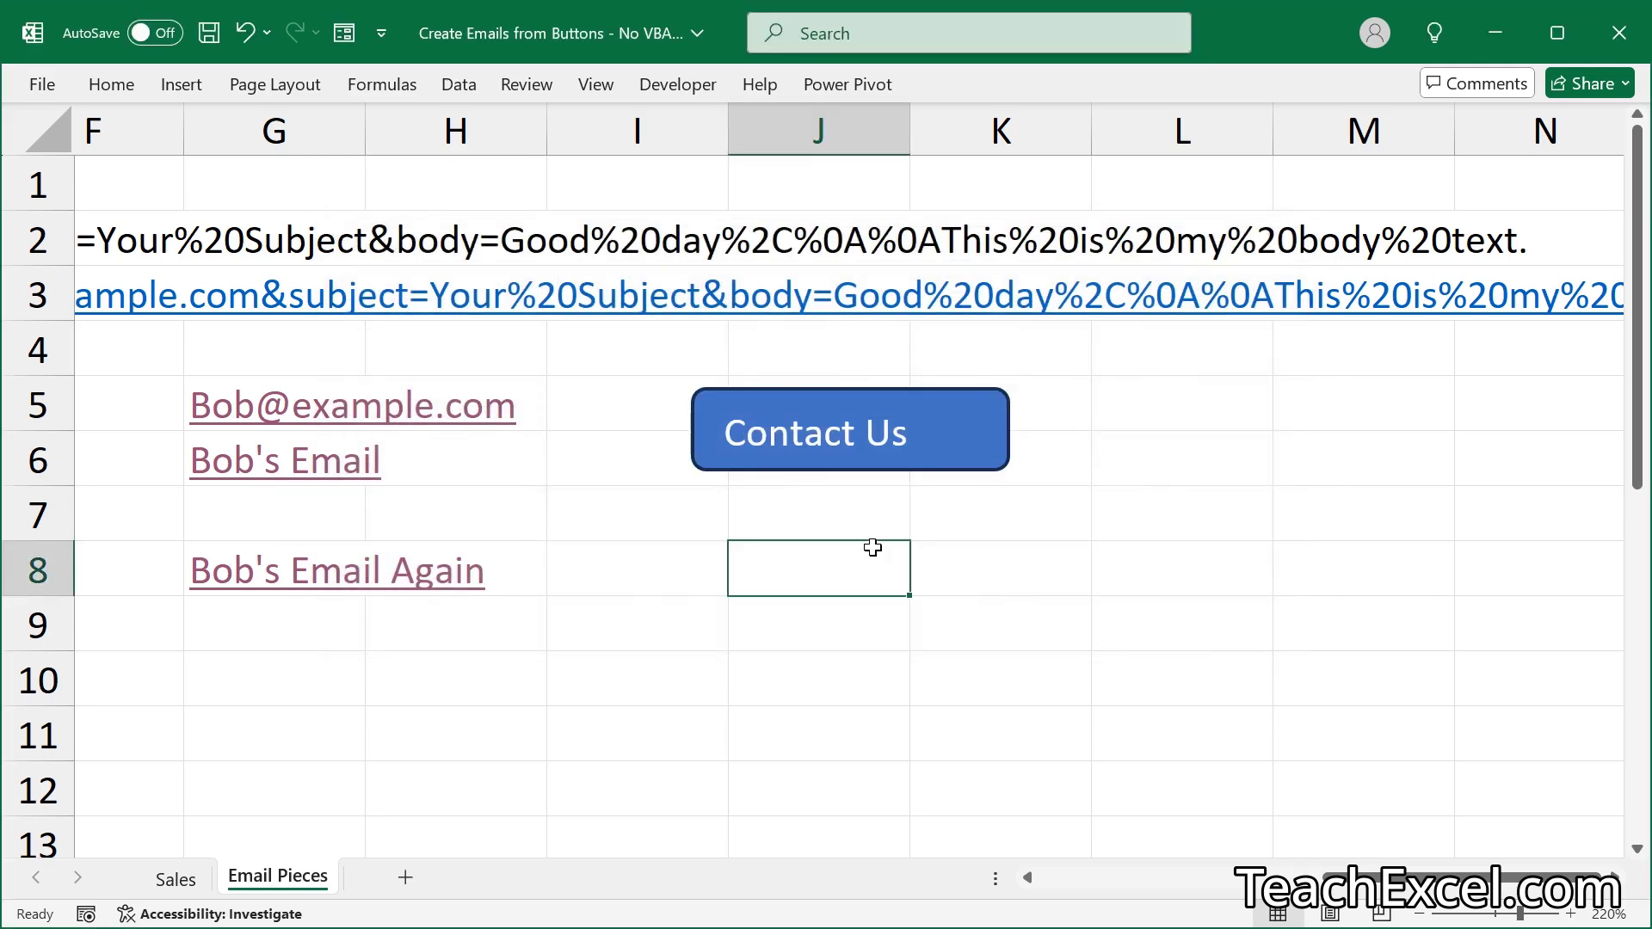
left_click(815, 458)
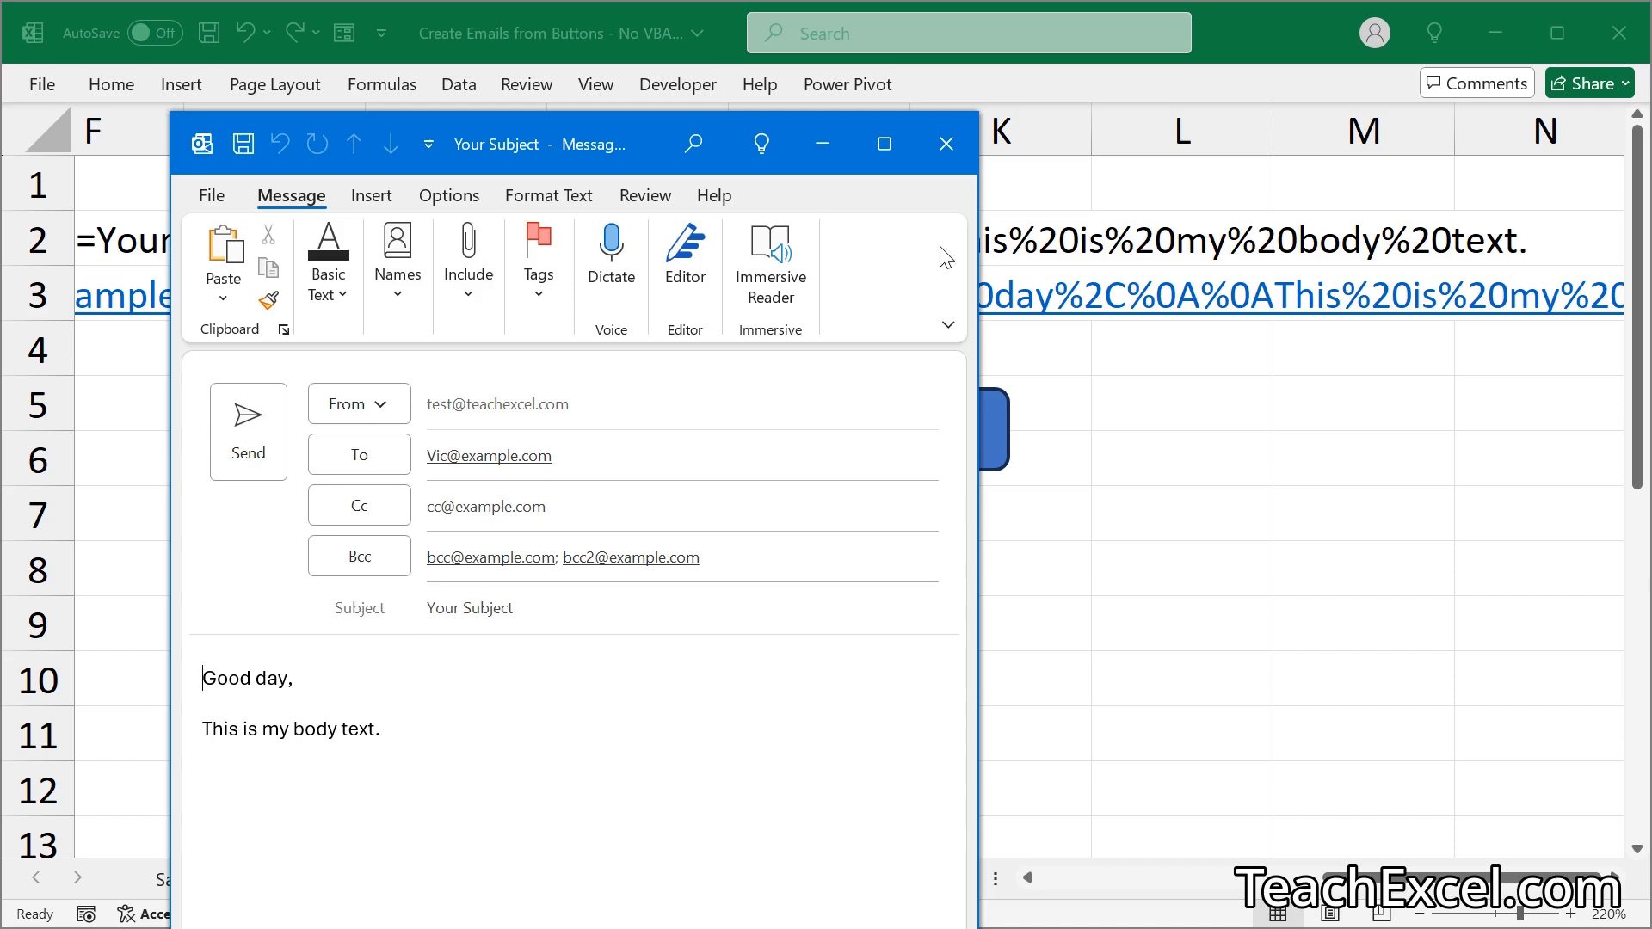
left_click(950, 164)
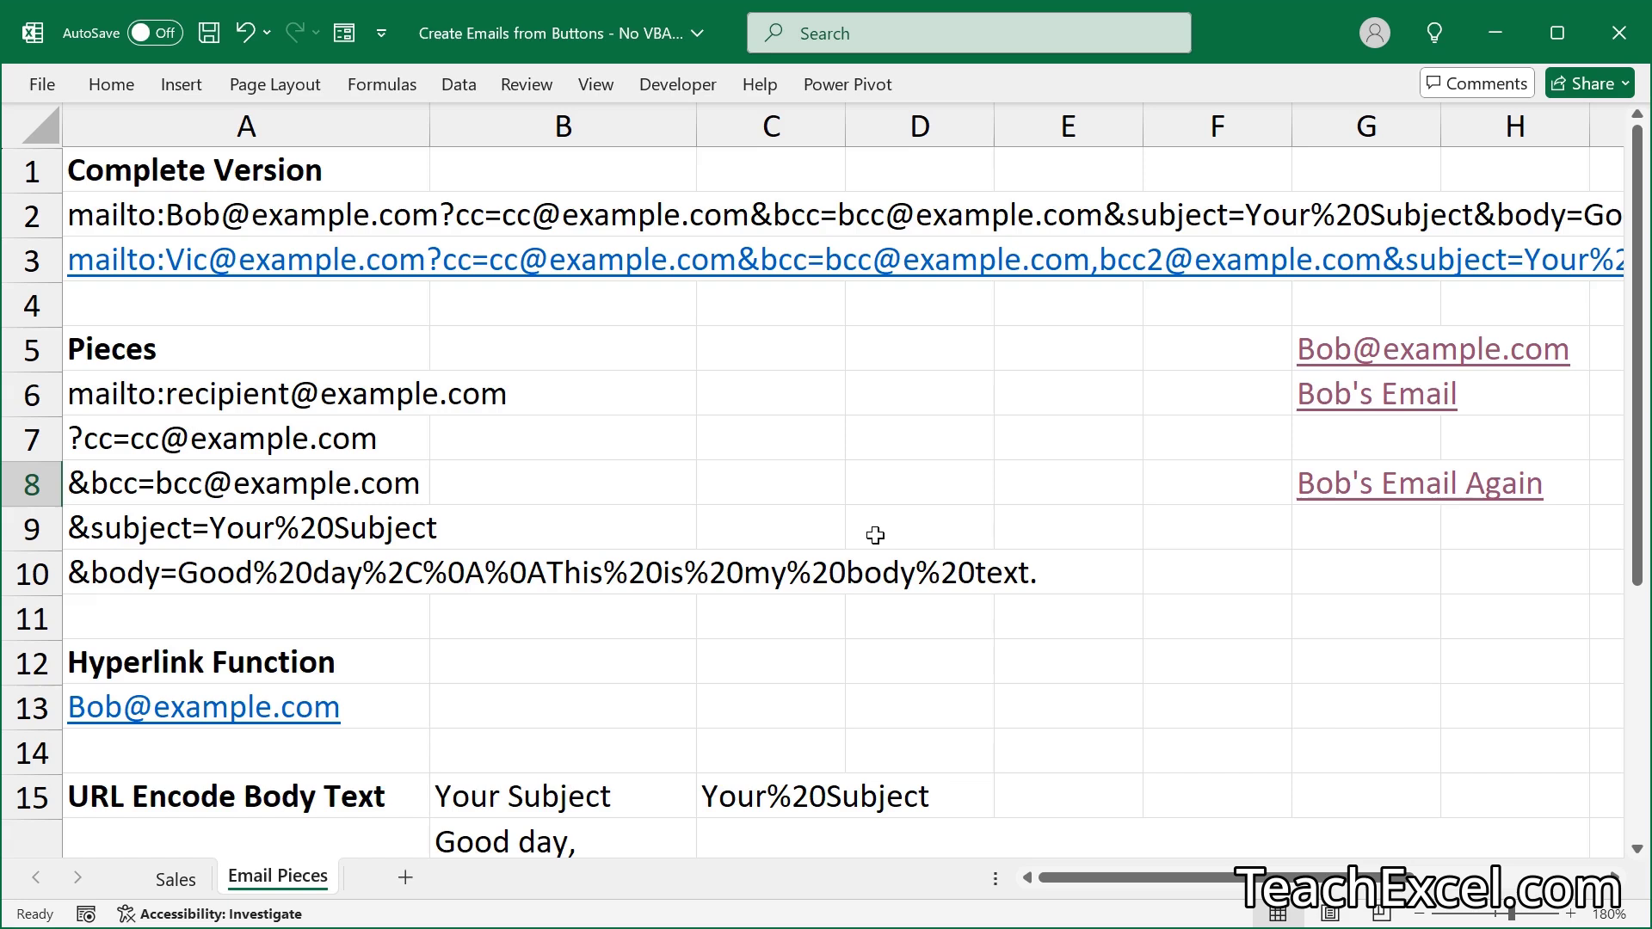